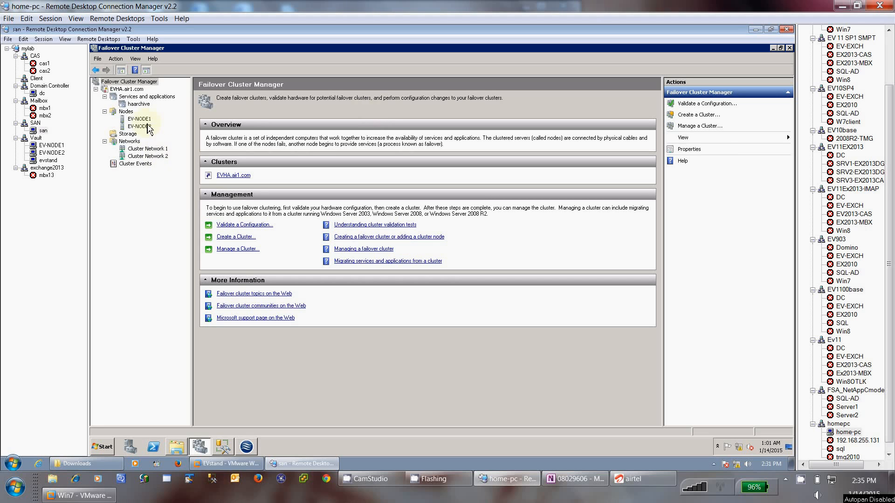
- Review the haarchive service in the failover cluster and the installed Enterprise Vault programs on the evstand server
left_click(135, 105)
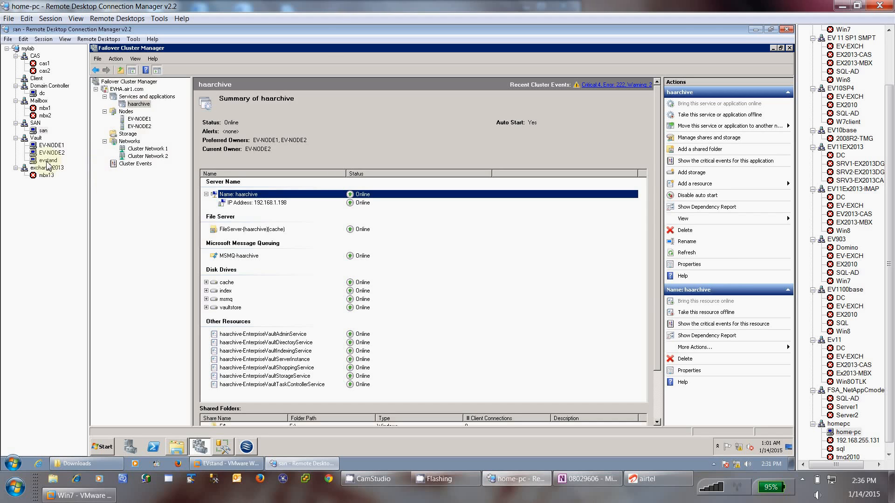
left_click(48, 161)
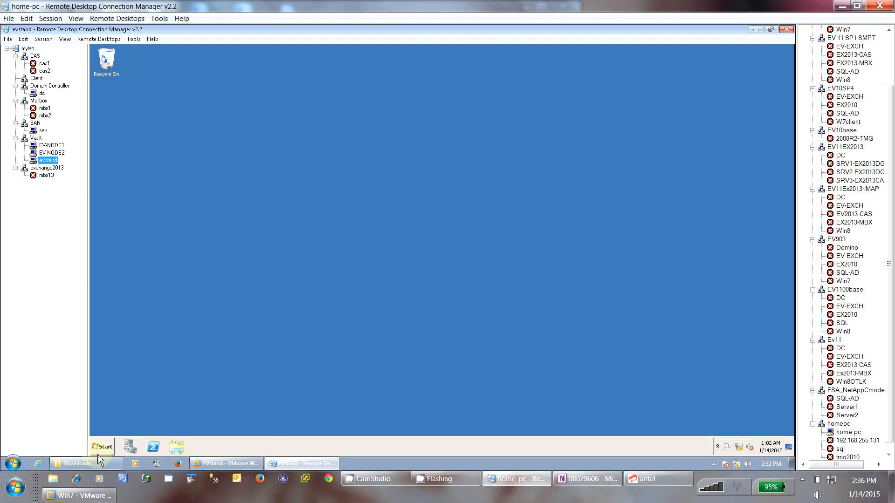
left_click(105, 448)
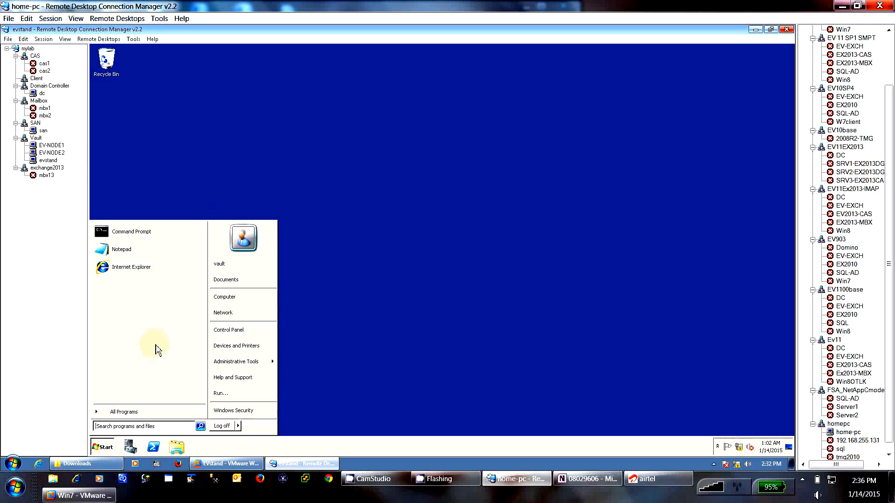
left_click(123, 412)
left_click(127, 270)
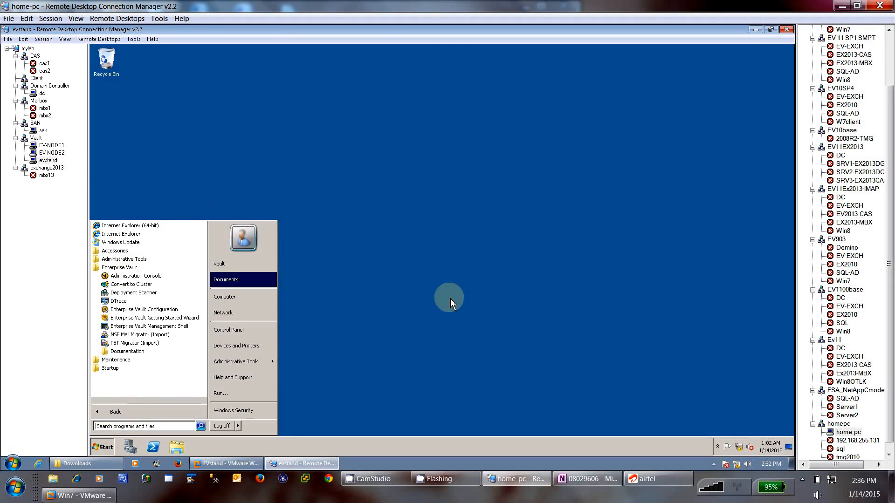
left_click(450, 298)
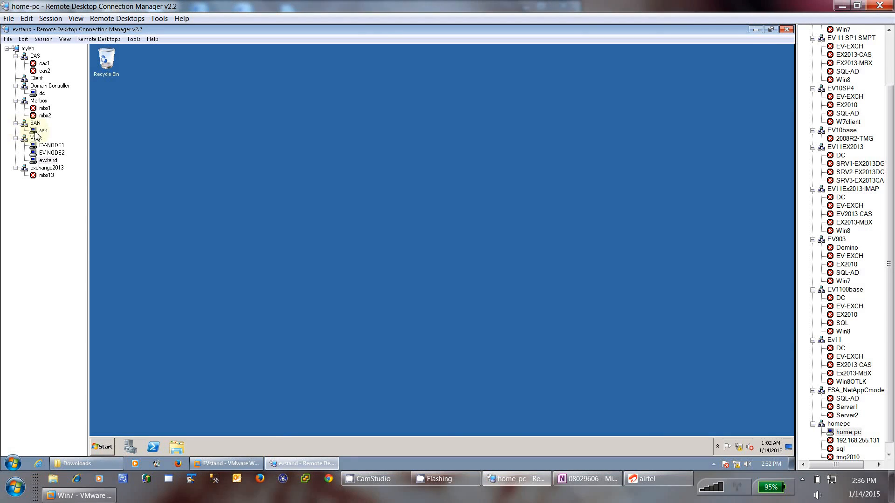
- Switch to the san server and check the SAN\stand instance in SQL Server Management Studio
left_click(43, 131)
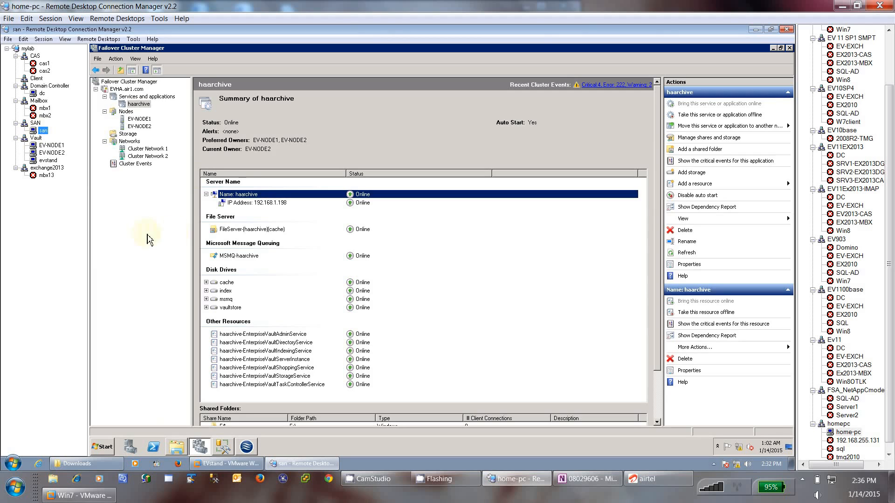
left_click(223, 447)
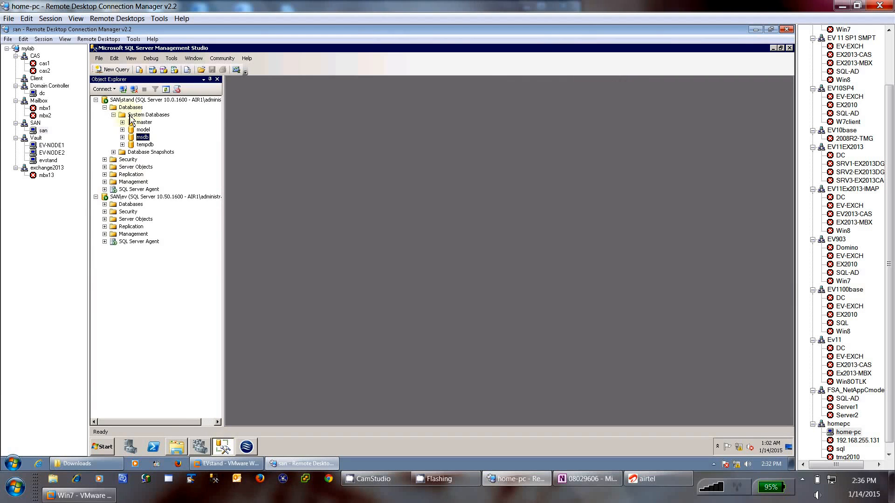
left_click(124, 101)
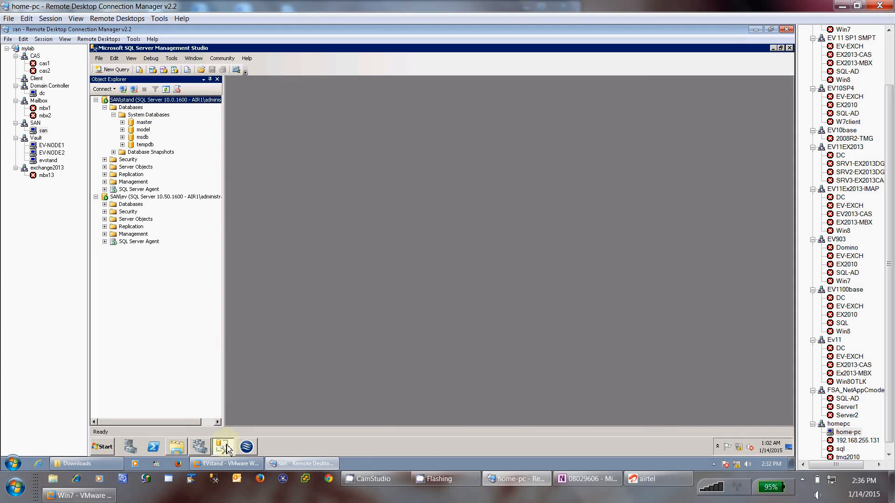
left_click(227, 446)
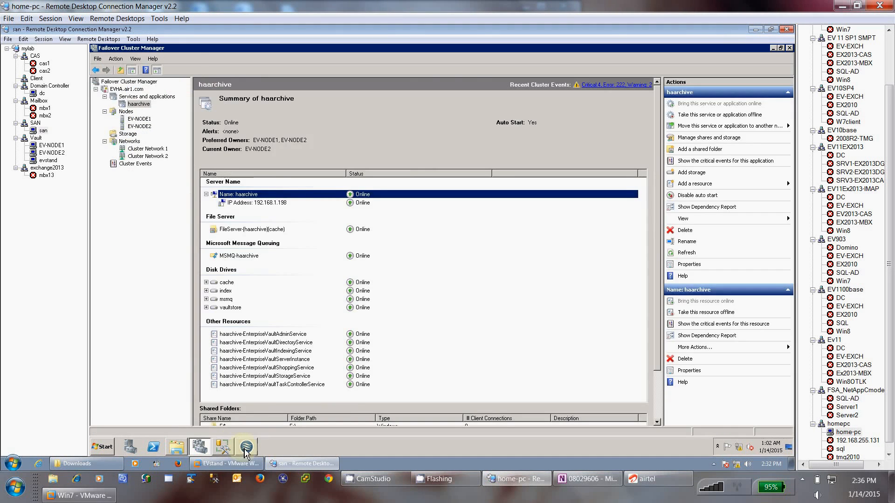
- Switch to the StarWind Management Console and add an iSCSI target with the alias evstand
left_click(246, 447)
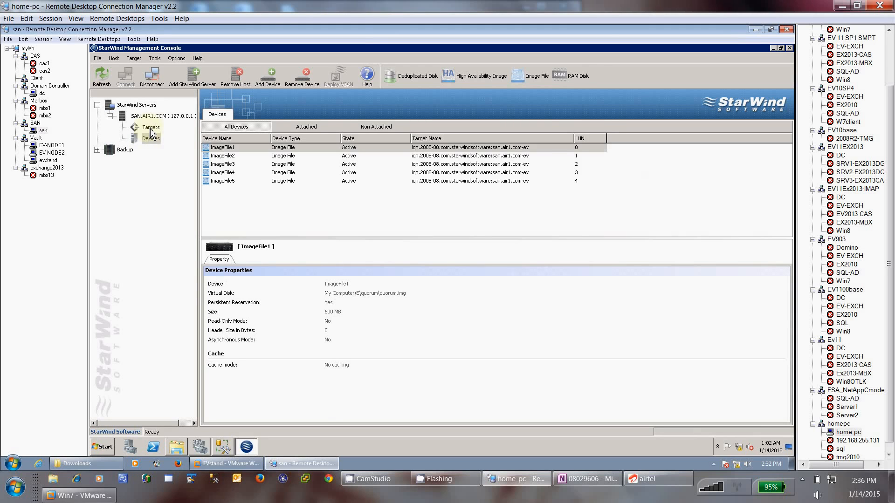
left_click(150, 128)
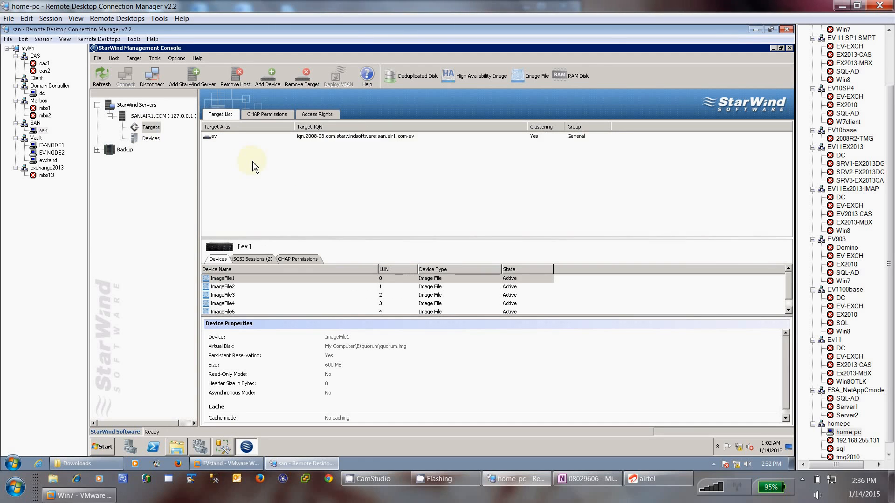
right_click(251, 161)
left_click(268, 165)
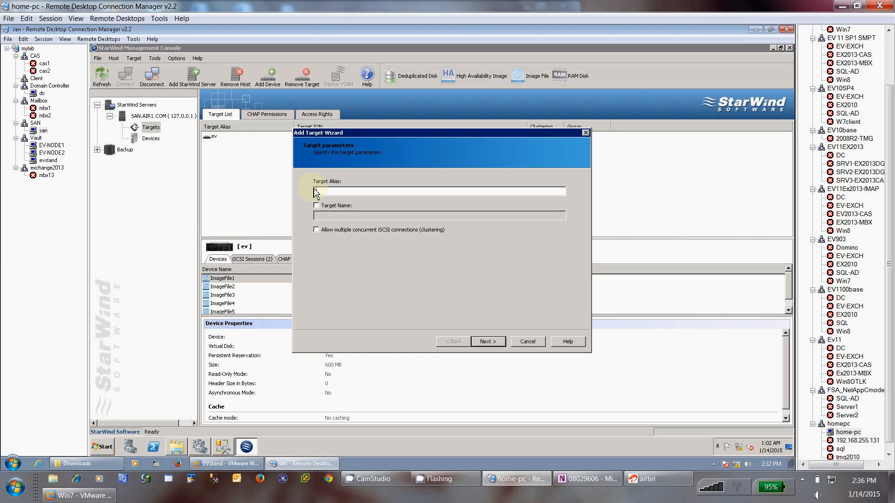
type("evstand")
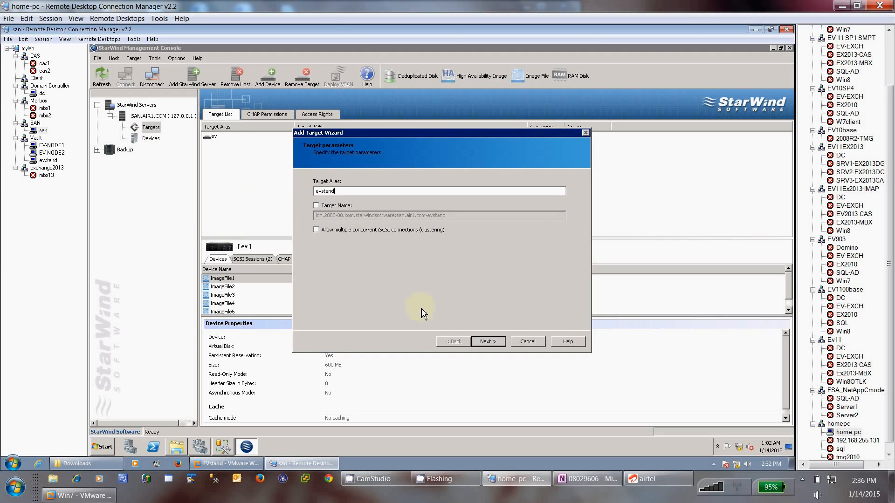
left_click(486, 343)
left_click(486, 343)
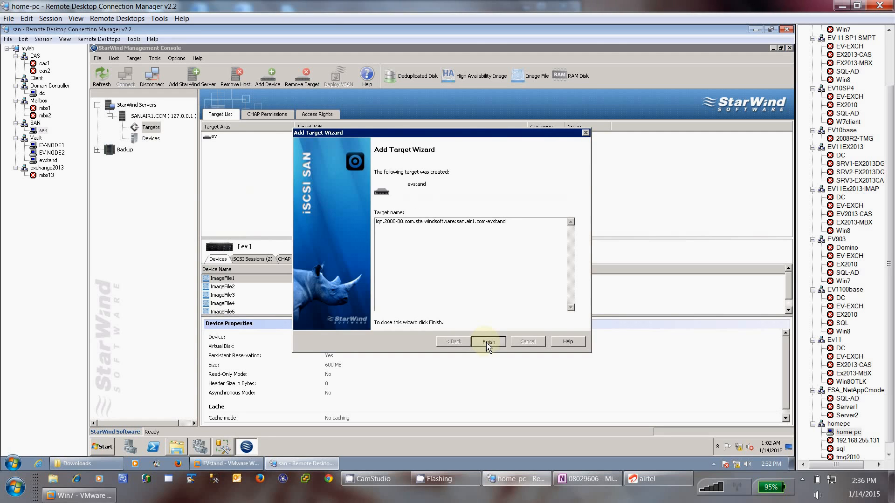
left_click(151, 139)
right_click(152, 143)
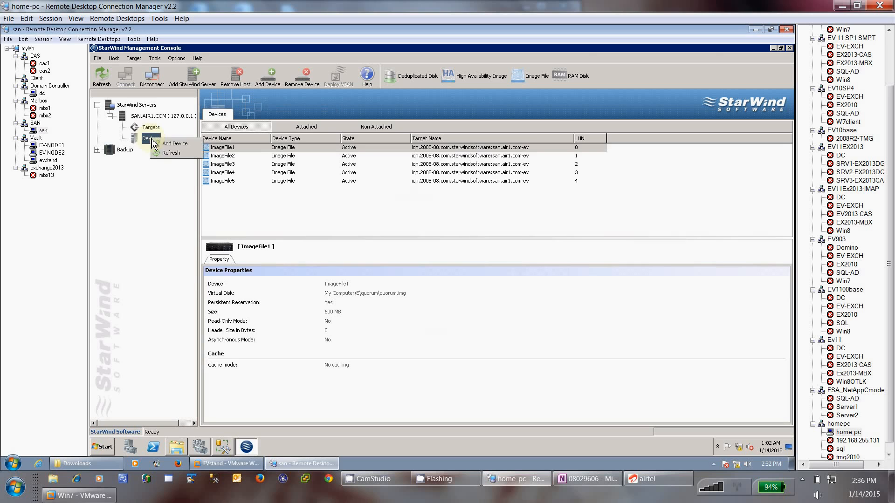
left_click(153, 299)
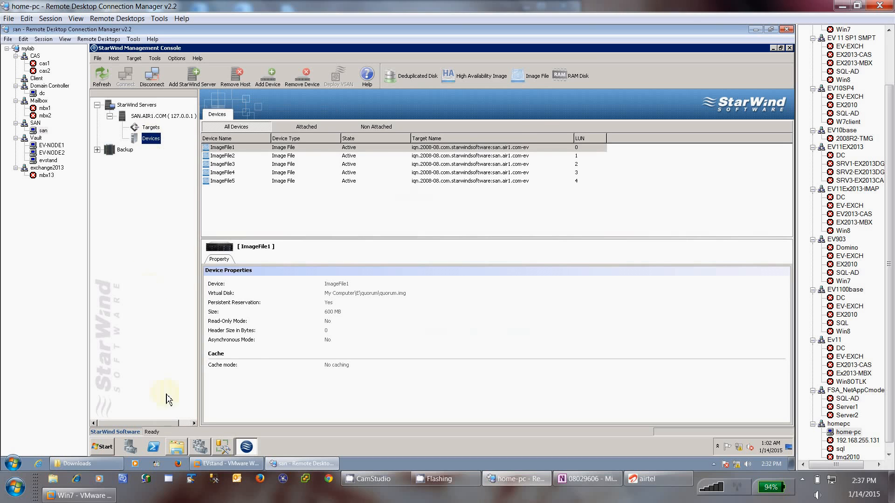
- Create a folder named standtest on the LUN (E:) drive in Windows Explorer, and close the Explorer window
left_click(176, 447)
left_click(208, 254)
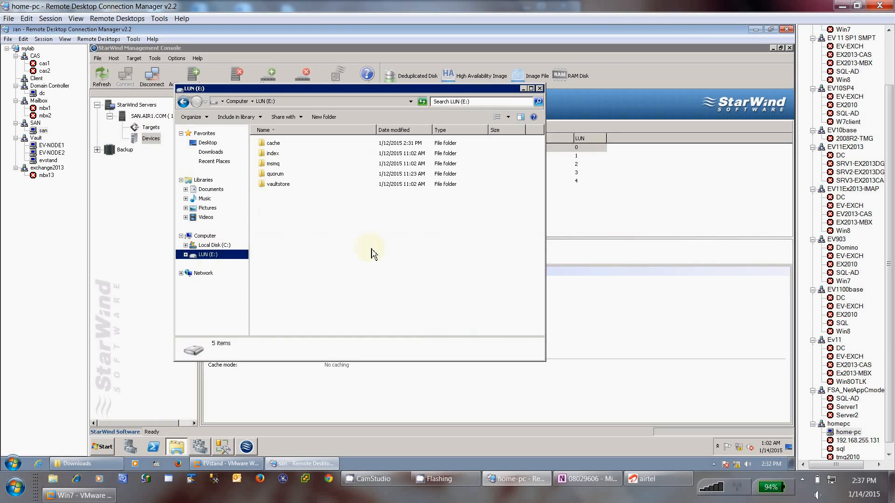
left_click(209, 238)
double_click(405, 145)
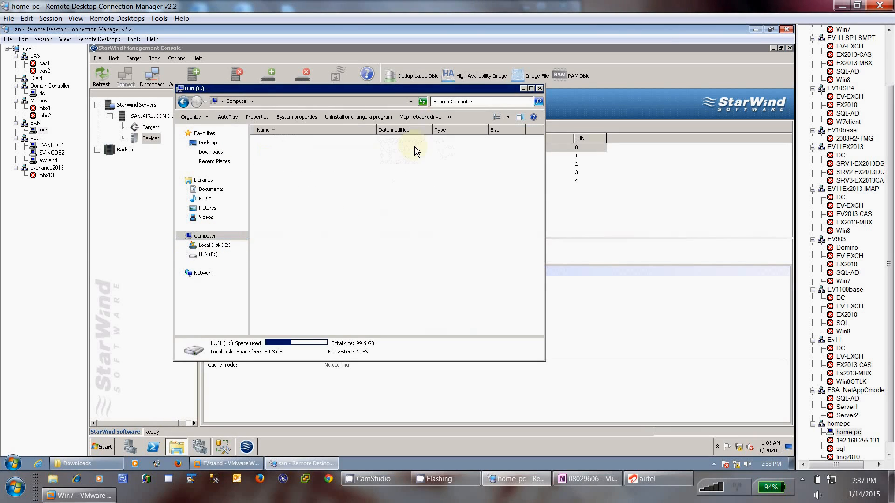
left_click(324, 117)
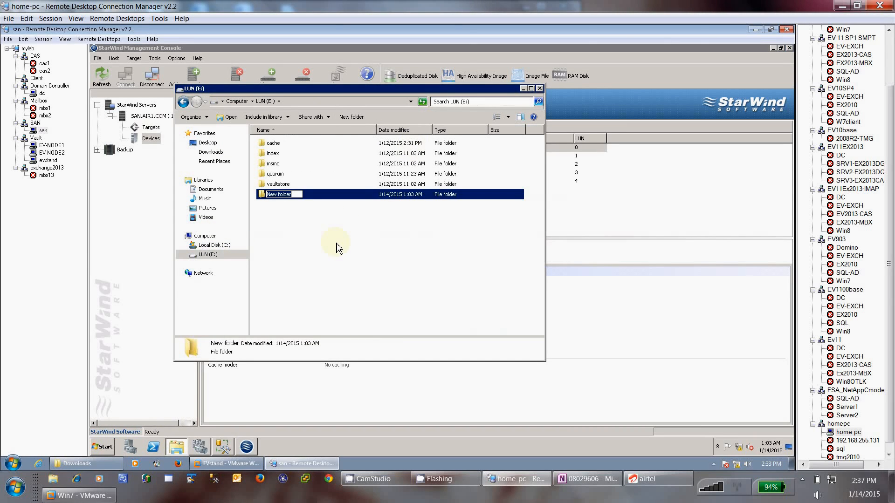
type("standtest")
key("Return")
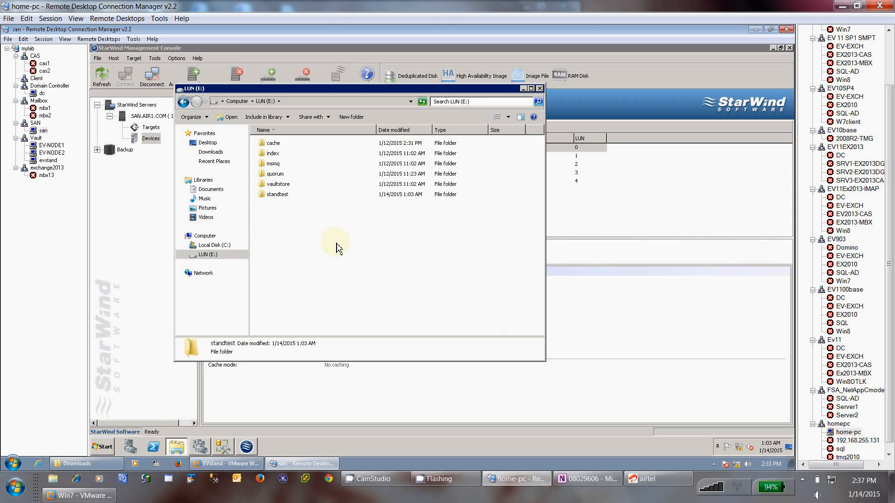
double_click(279, 194)
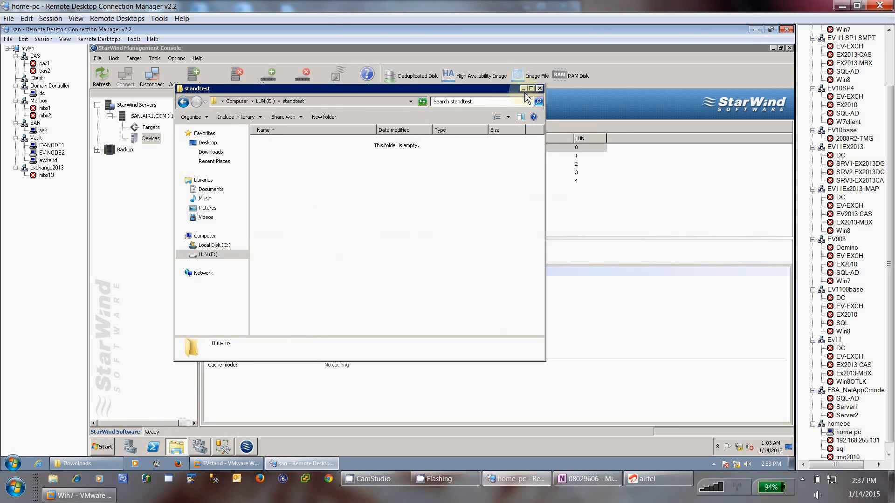
left_click(539, 88)
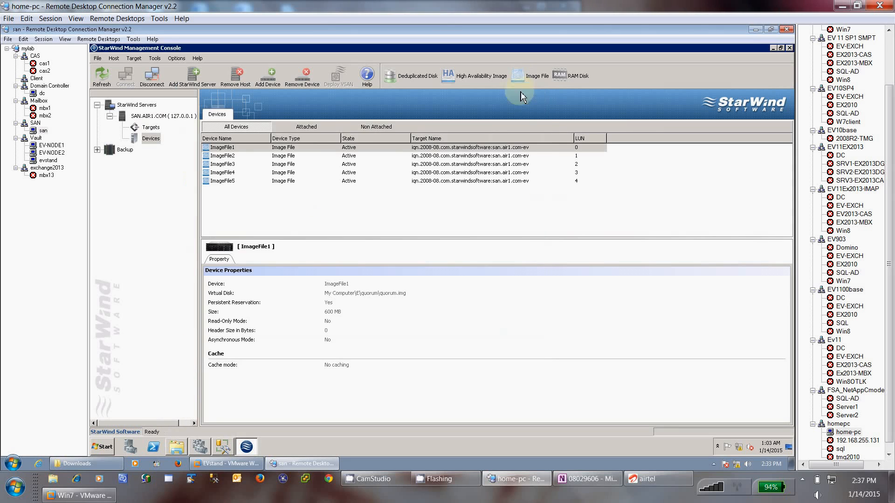
- Start adding a StarWind device as a Virtual Hard Disk of type Image File device, using a newly created virtual disk
right_click(154, 146)
left_click(168, 150)
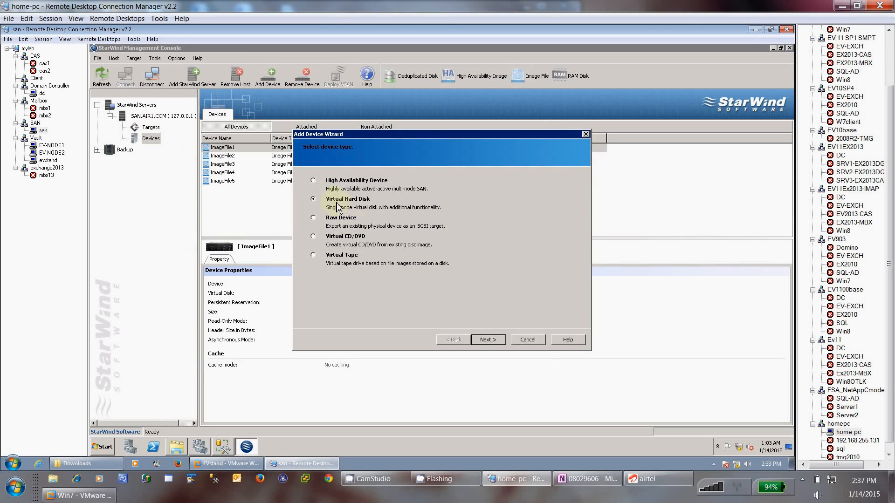
left_click(487, 339)
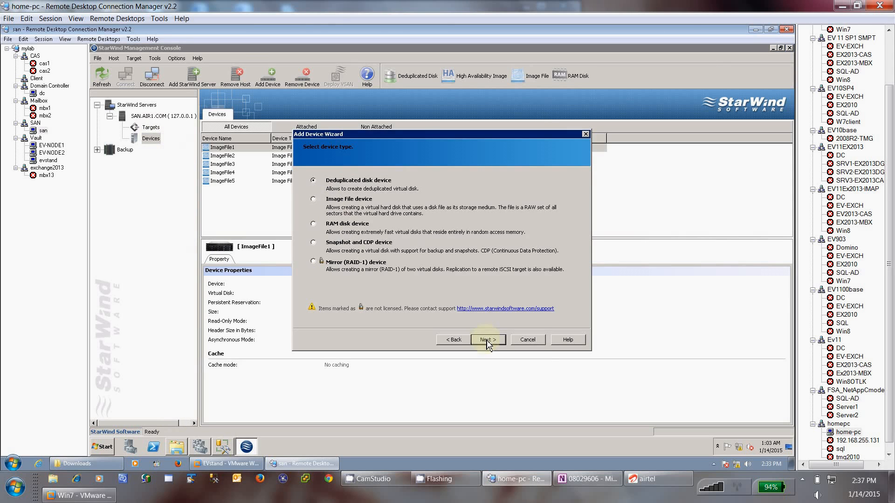
left_click(350, 208)
left_click(485, 341)
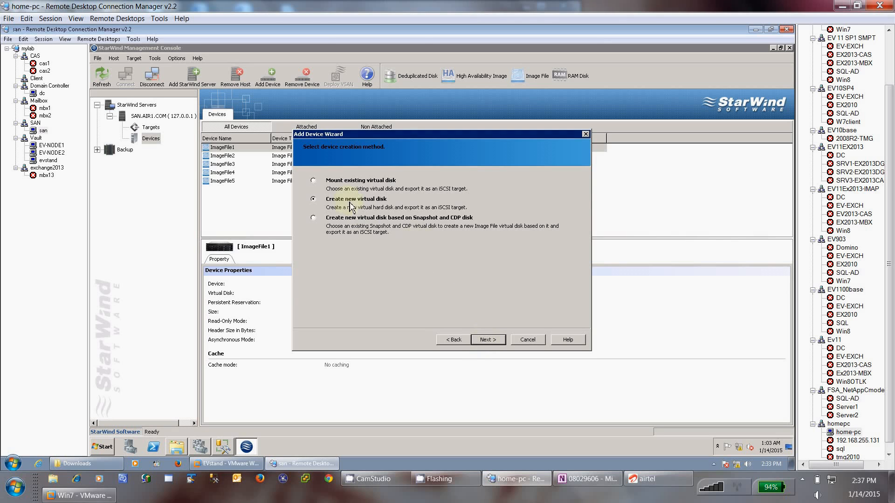
left_click(488, 339)
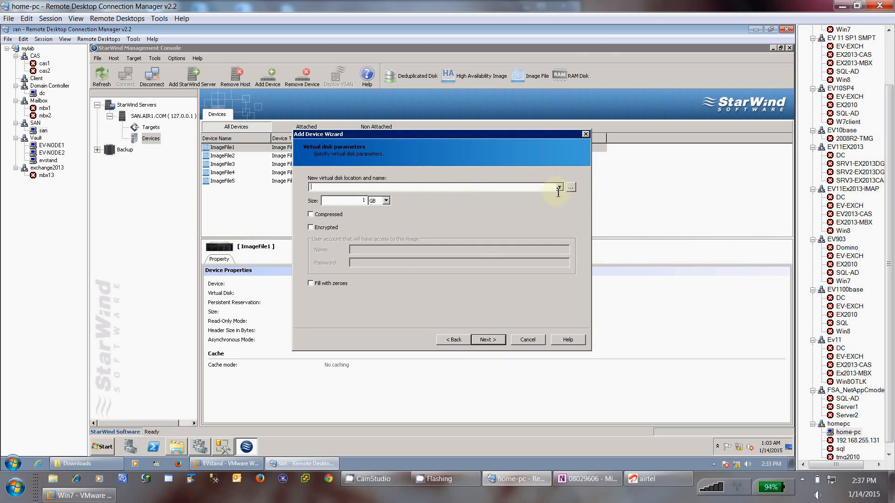
- Set the new virtual disk's location and name to quorum.img in the standtest folder on drive E
left_click(575, 188)
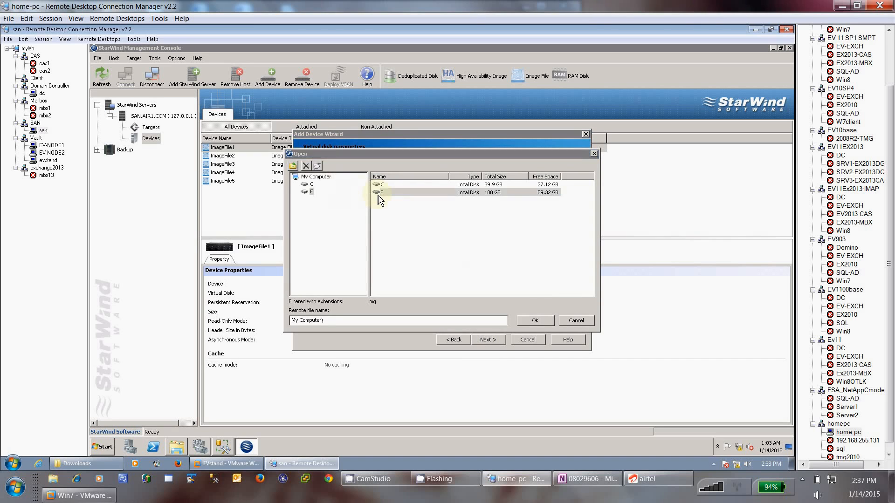
double_click(378, 194)
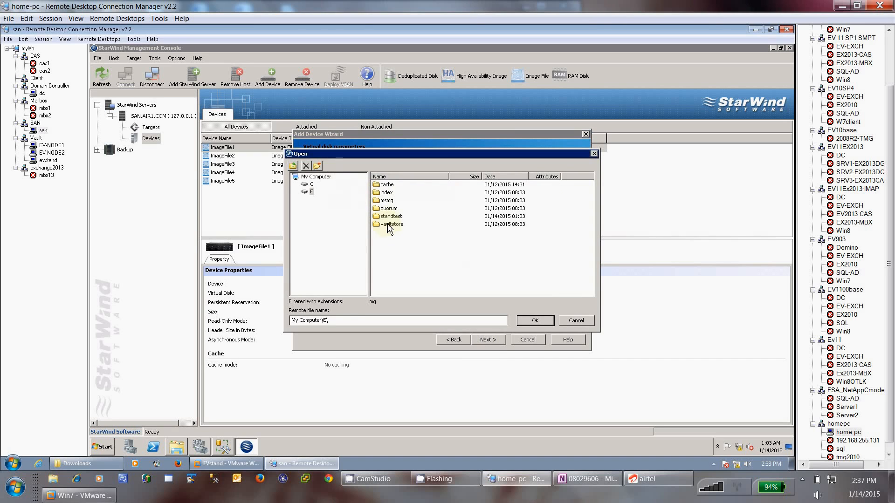
double_click(386, 216)
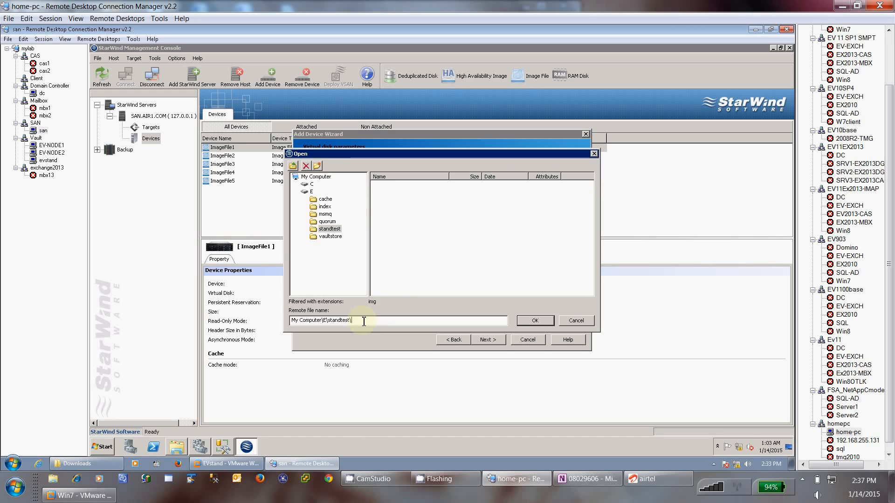
type("quorum.img")
left_click(534, 320)
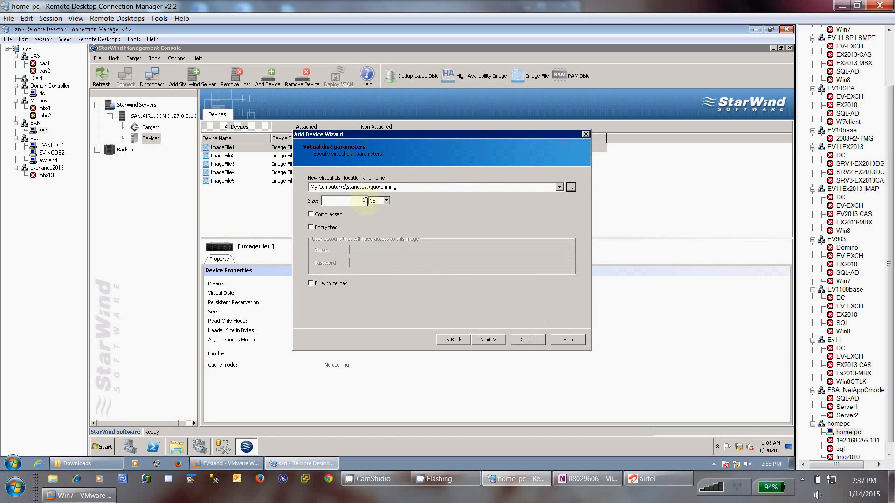
- Set the virtual disk's size to 500 MB and turn off asynchronous mode for the image file device
left_click_drag(367, 201, 339, 202)
type("500")
left_click(383, 201)
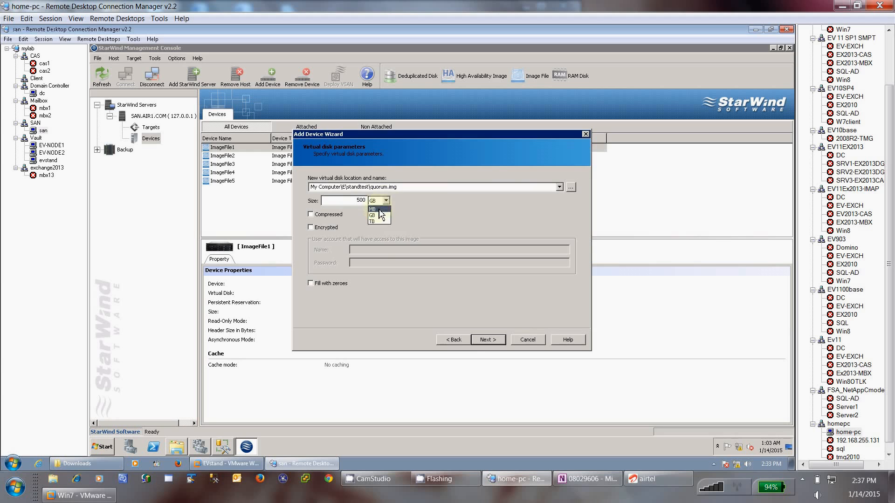
left_click(379, 210)
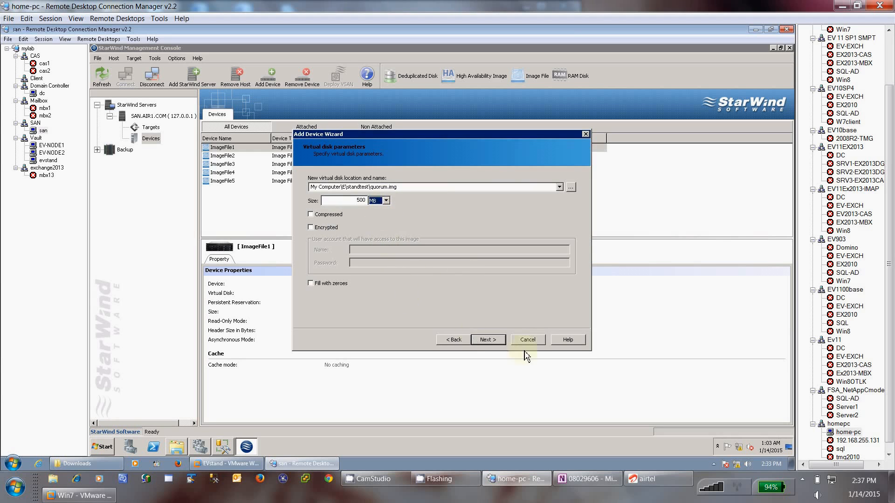
left_click(486, 340)
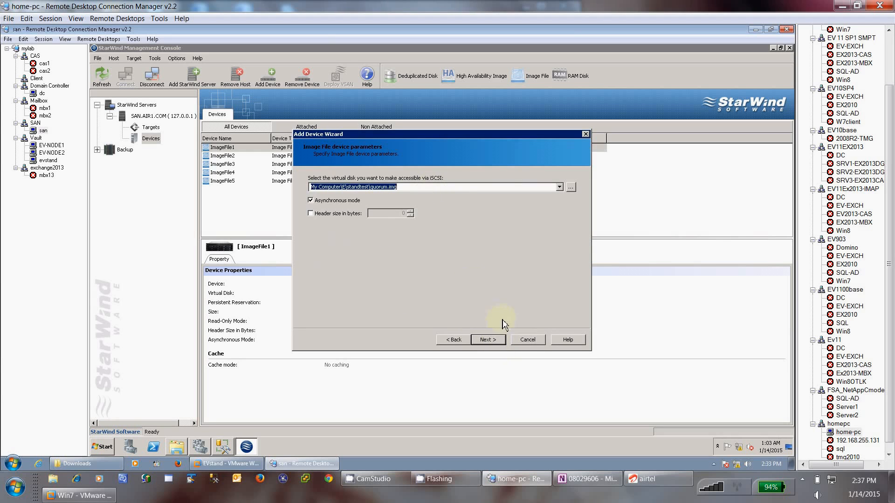
left_click(317, 201)
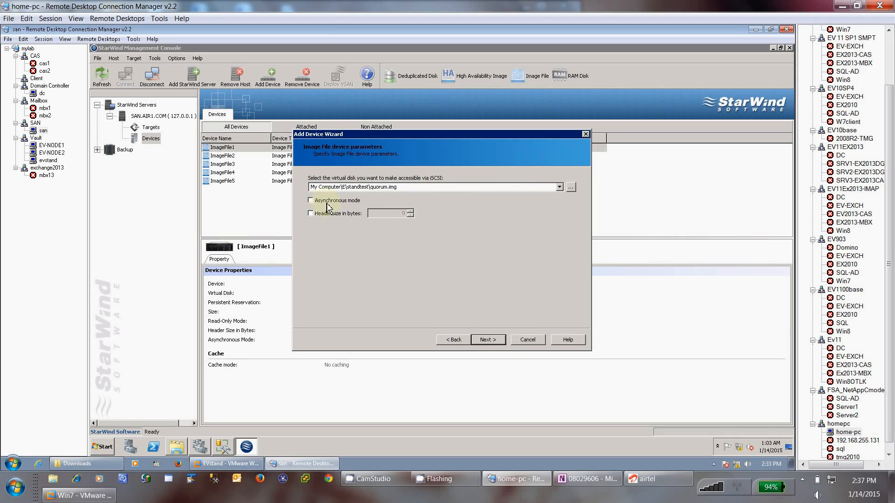
left_click(488, 340)
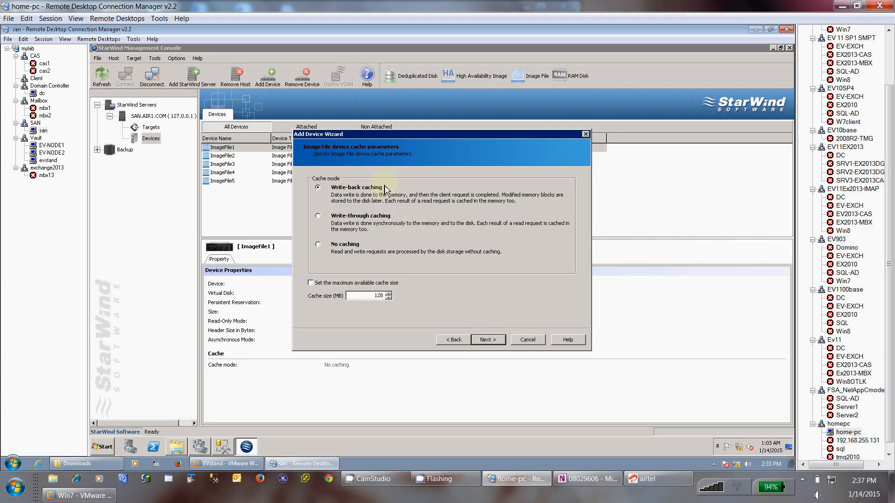
- Use write-back caching for the quorum device, attach it to the existing target evstand, and finish adding the device
left_click(488, 339)
left_click(392, 196)
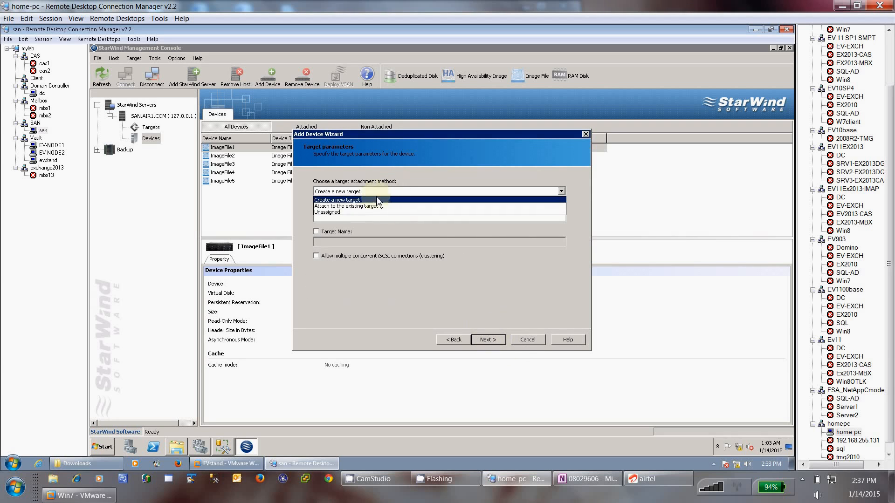
left_click(353, 207)
left_click(338, 236)
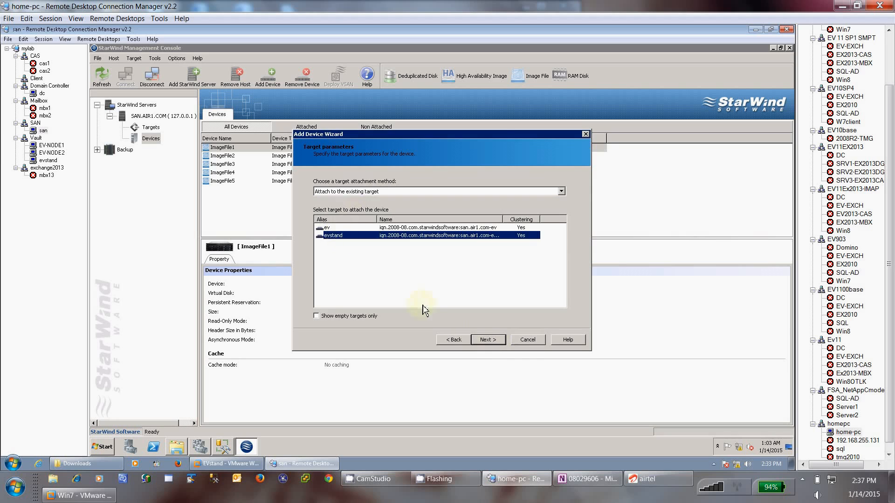
left_click(487, 341)
left_click(486, 341)
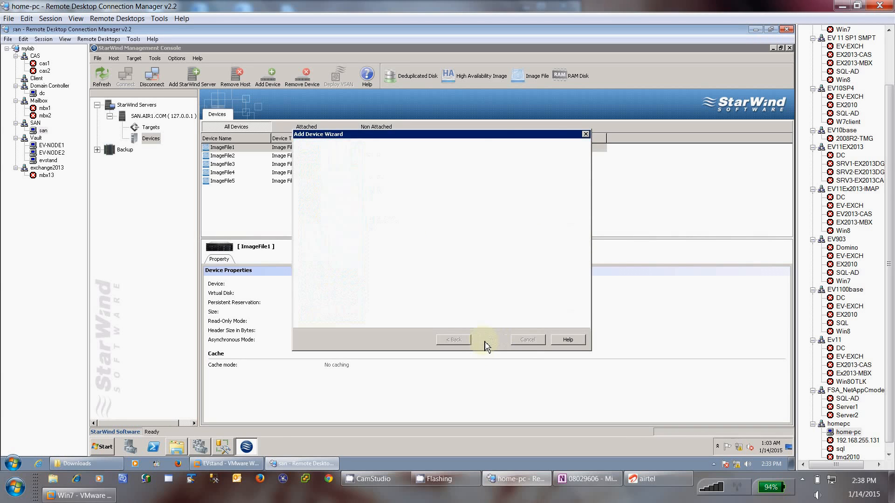
left_click(489, 341)
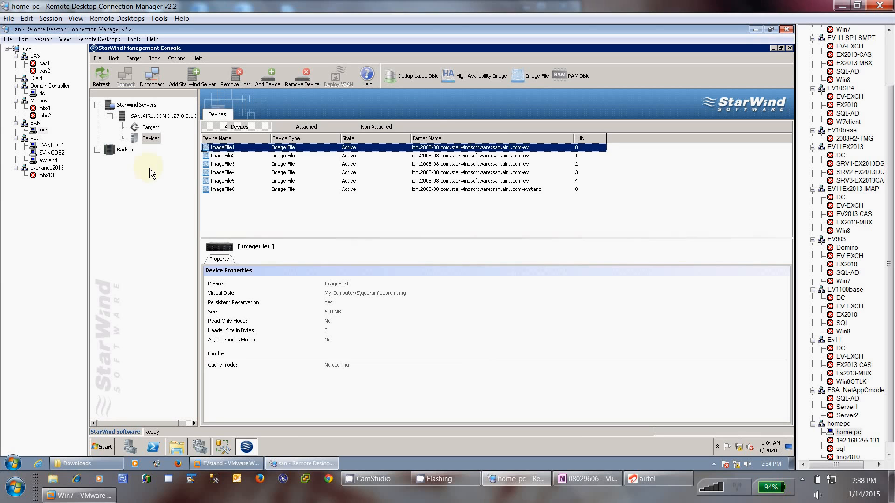
- Start adding another StarWind device as a Virtual Hard Disk of type Image File device
right_click(150, 138)
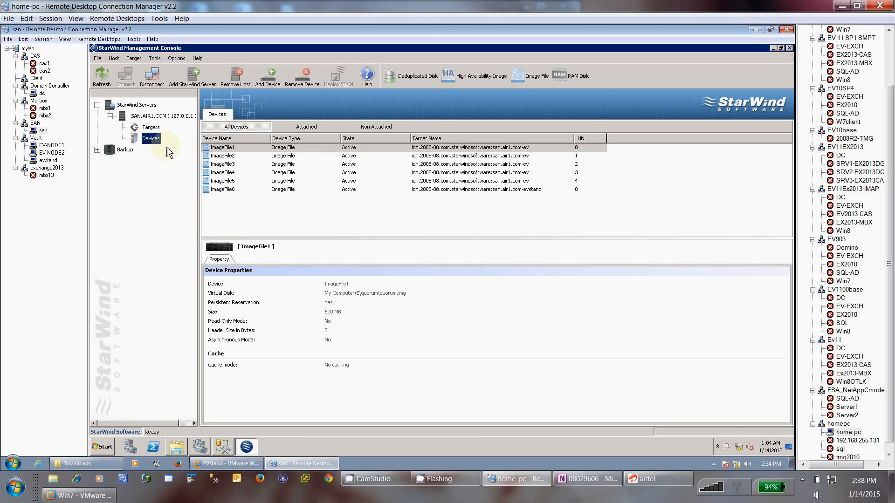
left_click(170, 145)
left_click(334, 203)
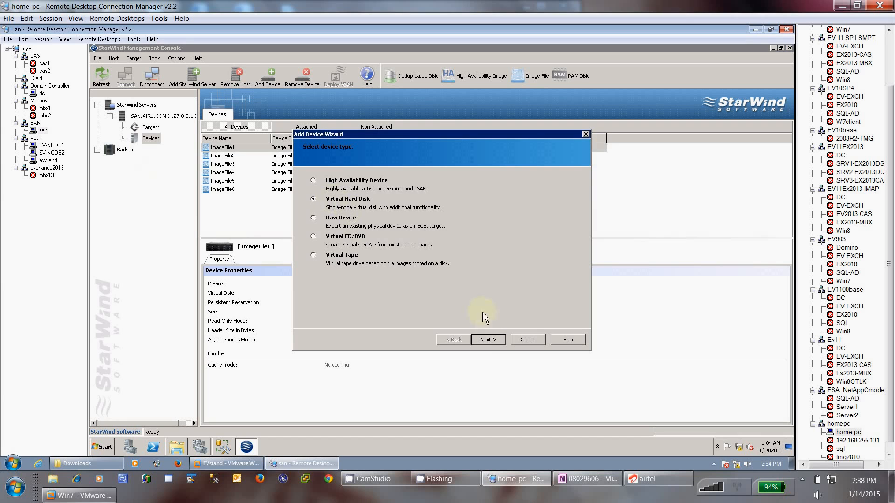
left_click(488, 340)
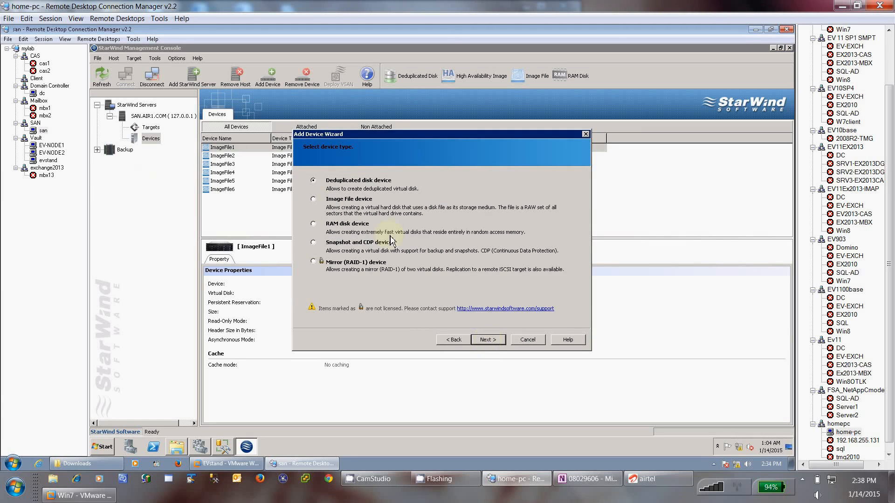
left_click(345, 200)
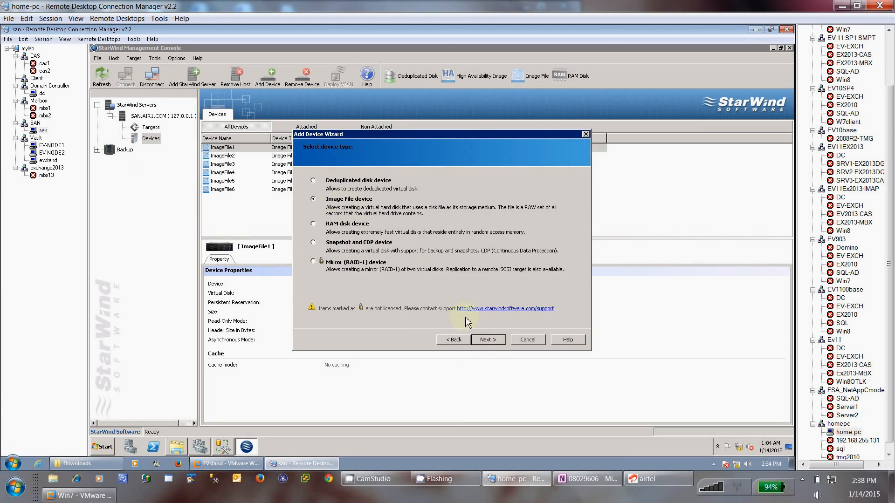
left_click(487, 340)
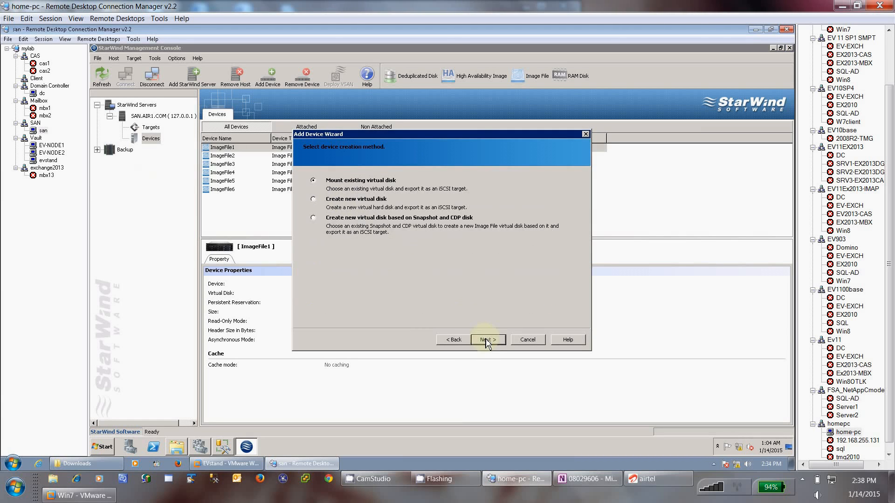
- Switch to Failover Cluster Manager on the san server and start creating a new cluster, continuing to the server selection
left_click(48, 160)
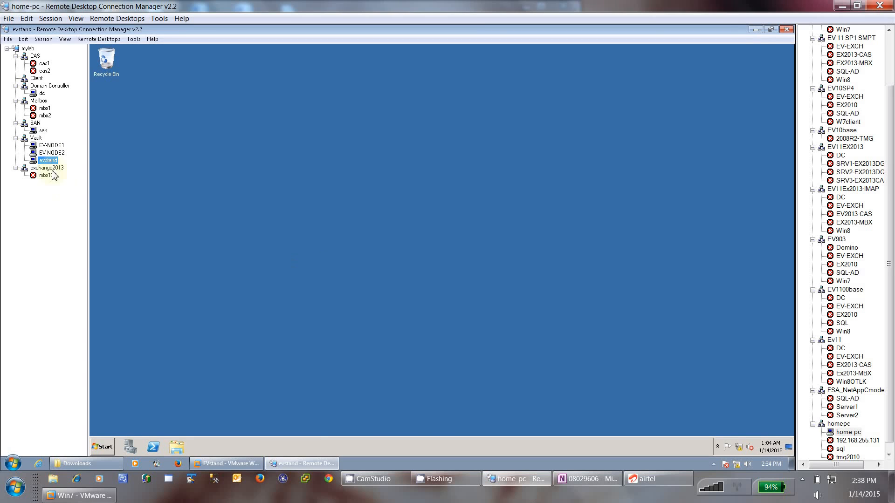
left_click(43, 130)
left_click(223, 448)
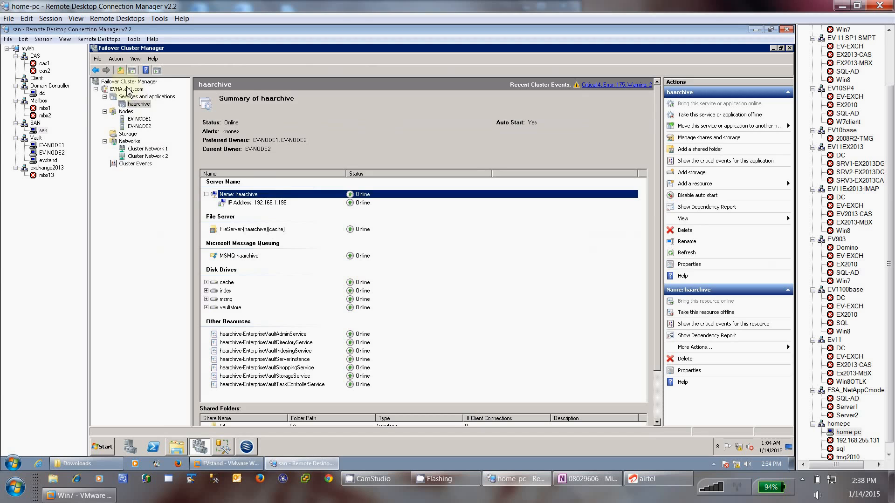
right_click(127, 83)
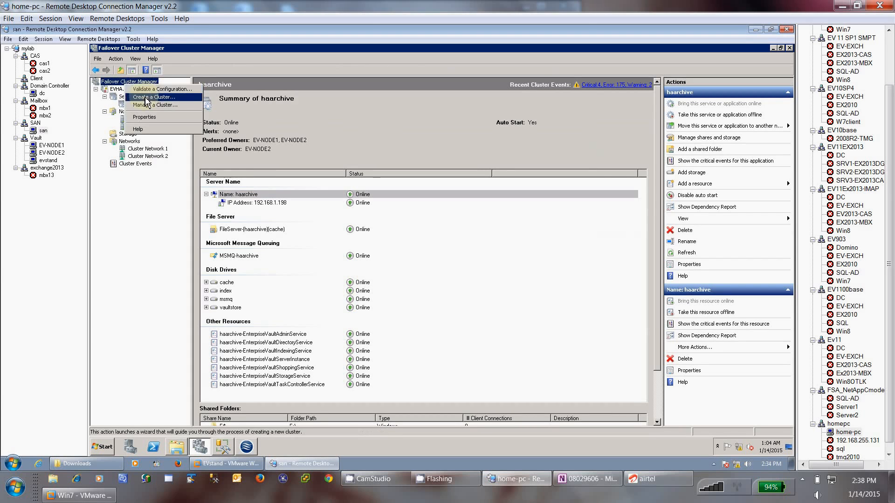
left_click(148, 97)
left_click(528, 331)
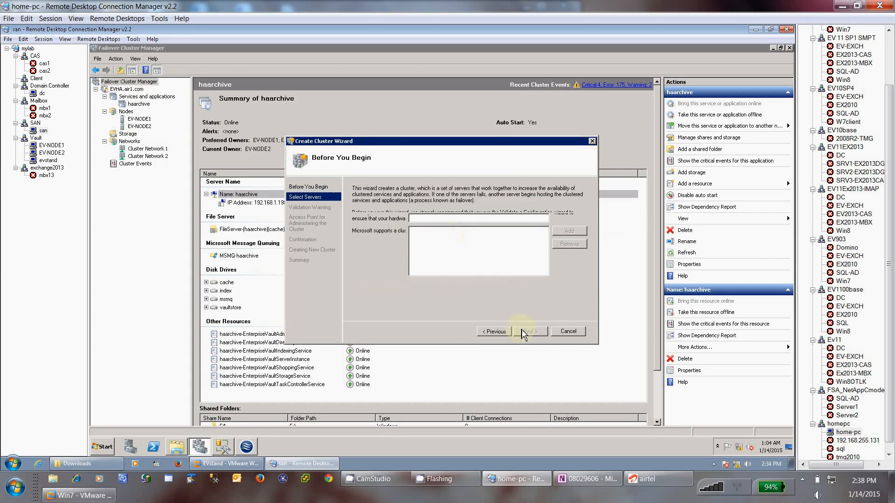
- Find the computer EVSTAND in the air1.com directory and add it as the new cluster's server
left_click(569, 219)
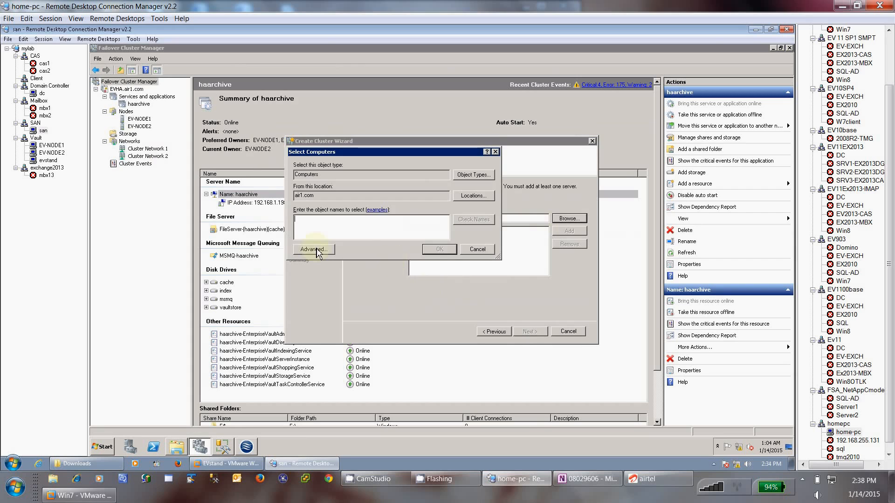
left_click(314, 250)
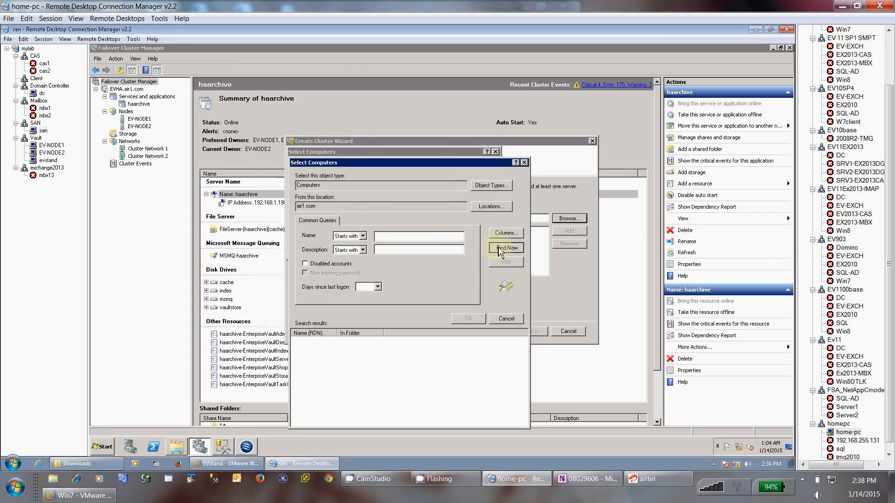
left_click(306, 389)
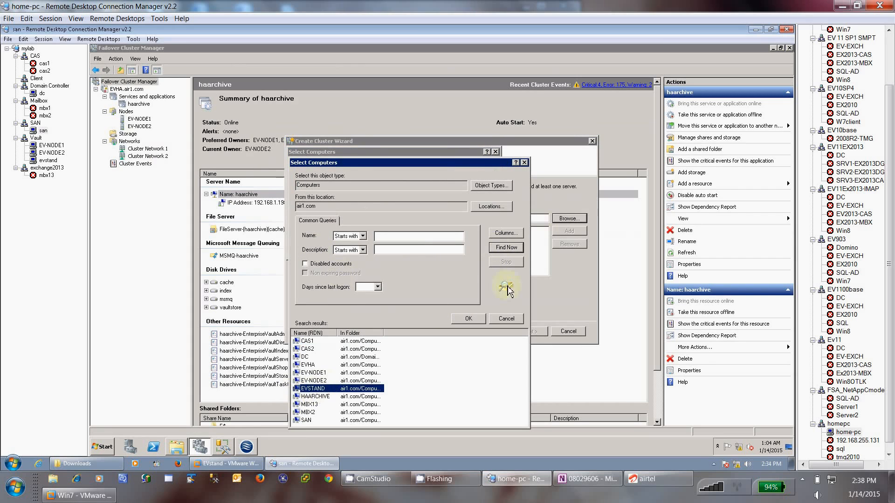
left_click(466, 319)
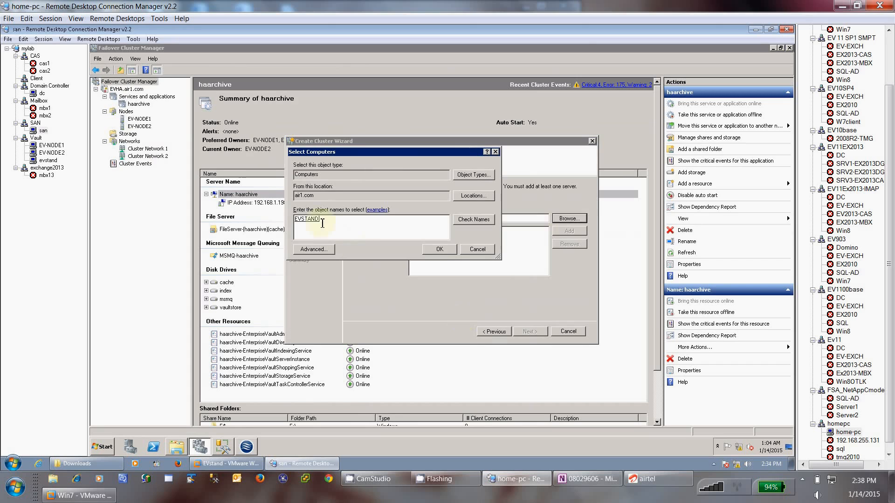
left_click(433, 252)
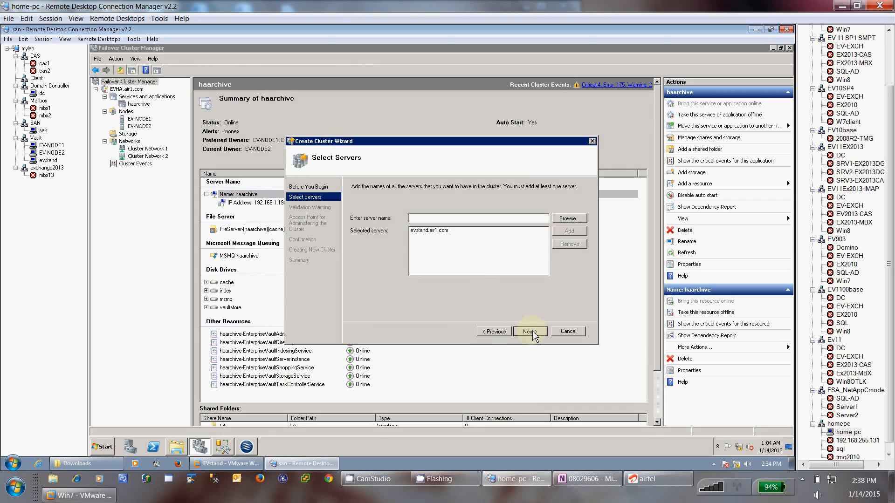
- Continue without running the validation tests, and set the cluster name to evha1 with the address 192.168.1.230
left_click(530, 332)
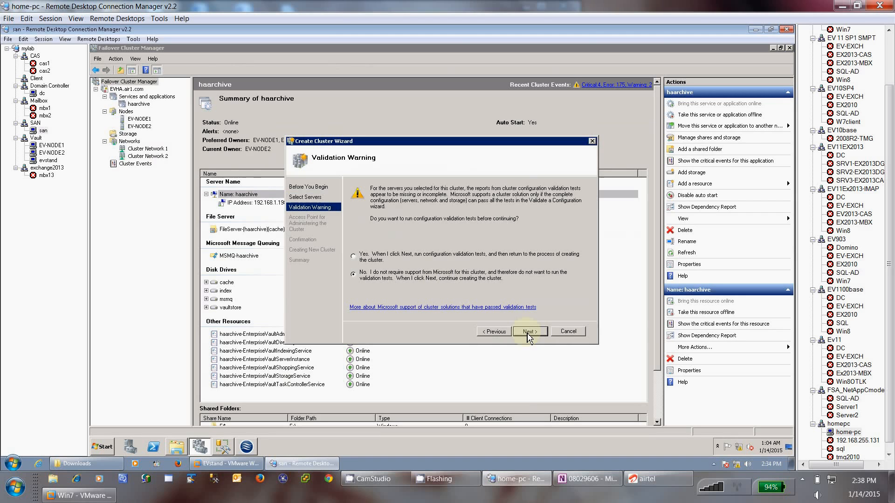
left_click(528, 333)
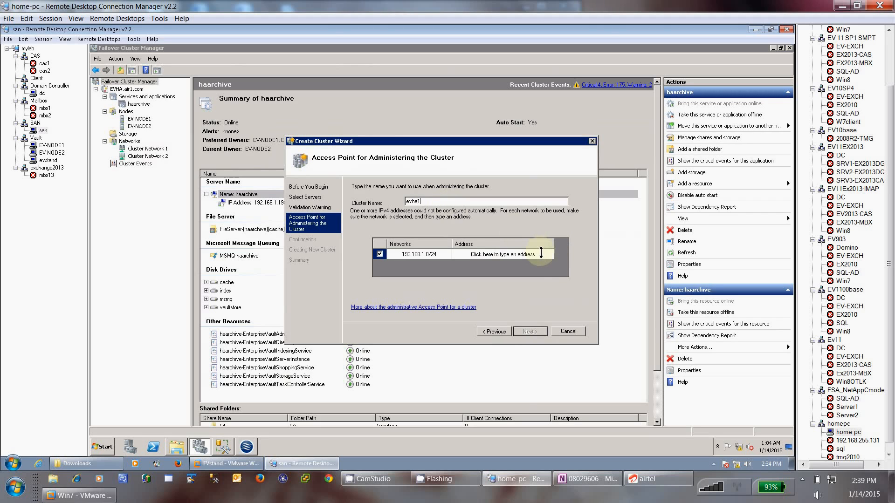
left_click(538, 255)
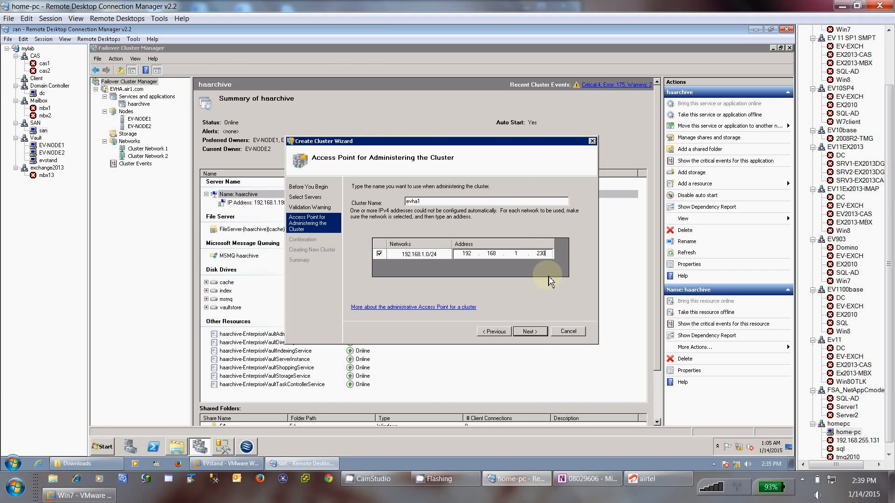
- Check the existing air1.com host records in DNS Manager on the dc server, and return to the san server
left_click(42, 93)
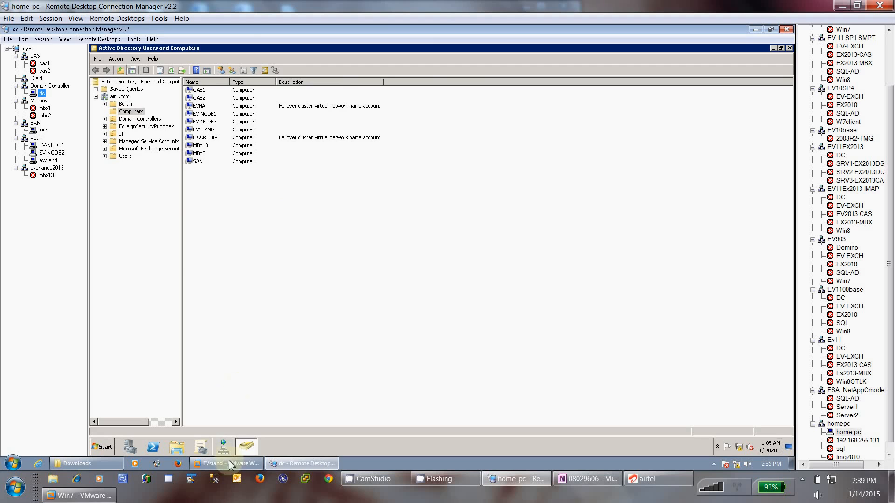
left_click(223, 446)
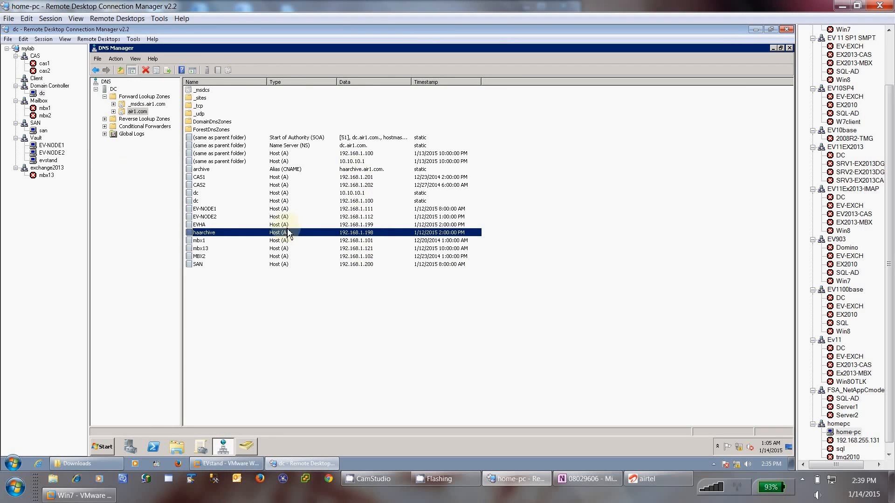
left_click(43, 131)
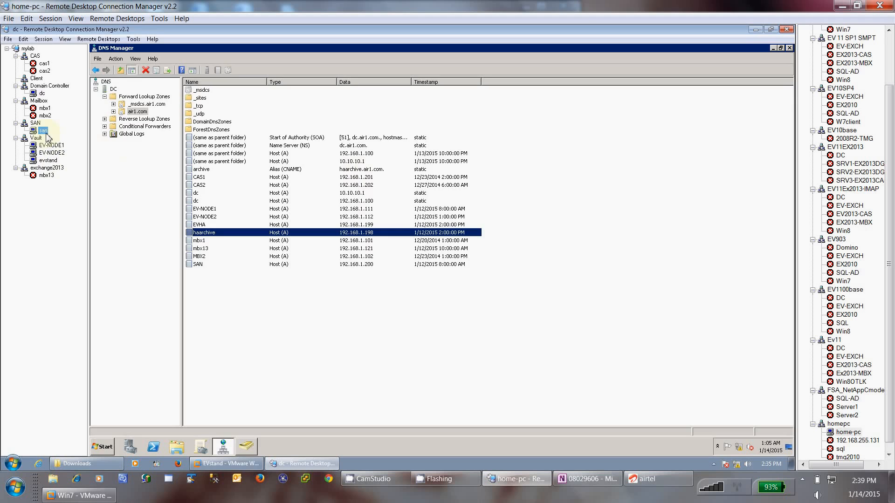
- Set the cluster's IP address to 192.168.1.231 and create the cluster
left_click(531, 332)
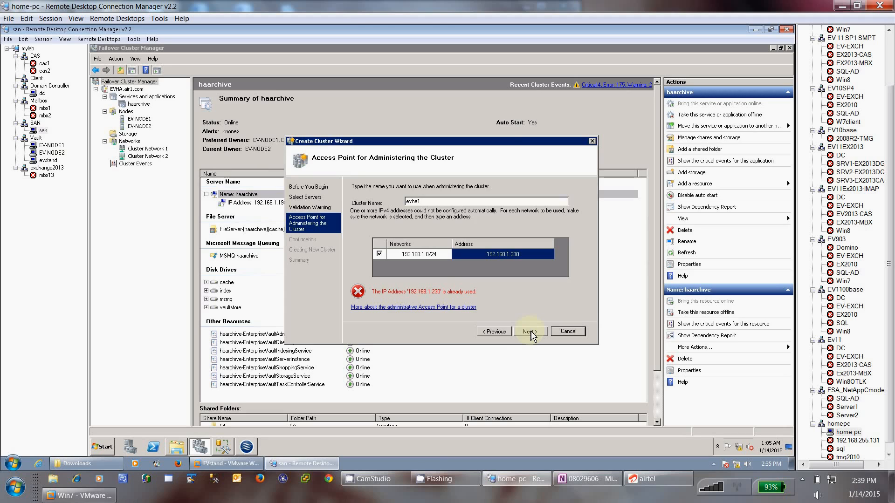
left_click(536, 261)
double_click(551, 254)
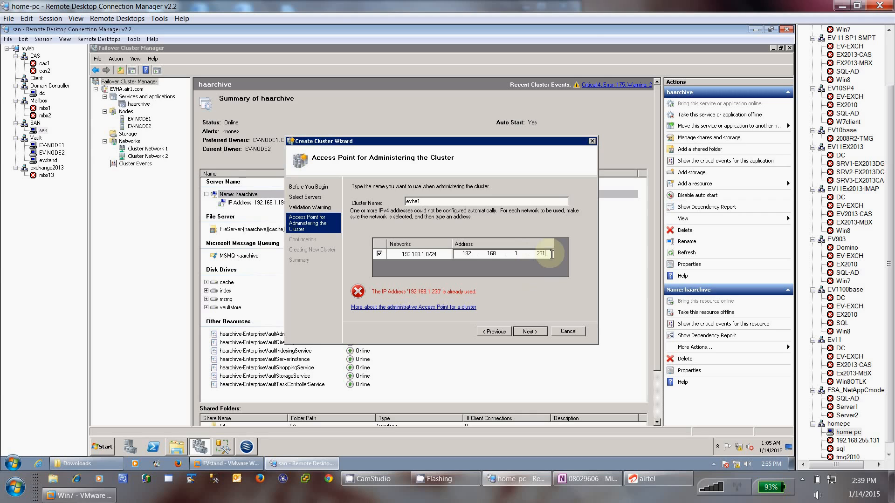
left_click(536, 335)
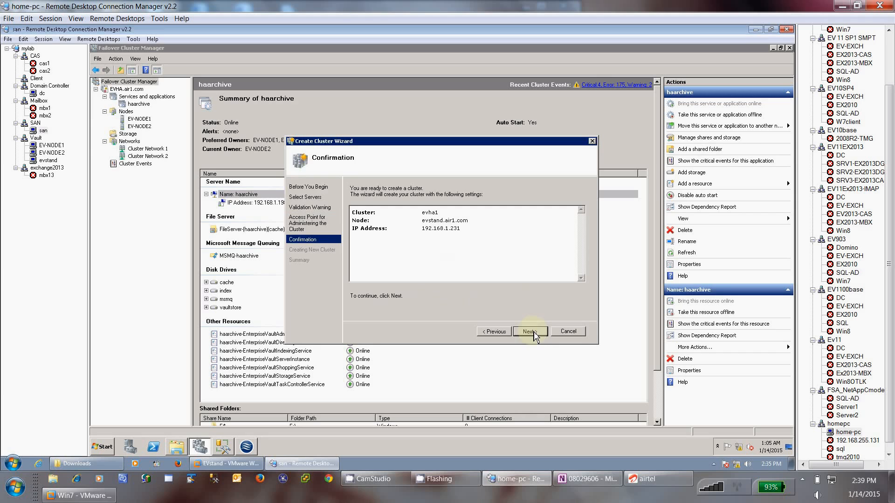
left_click(530, 332)
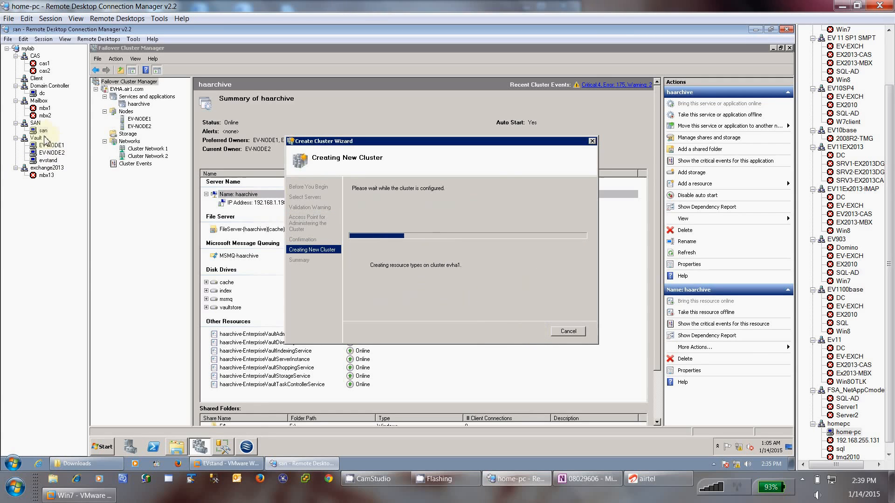
- Switch back to StarWind Management Console and choose to create a new virtual disk for the image file device
left_click(246, 447)
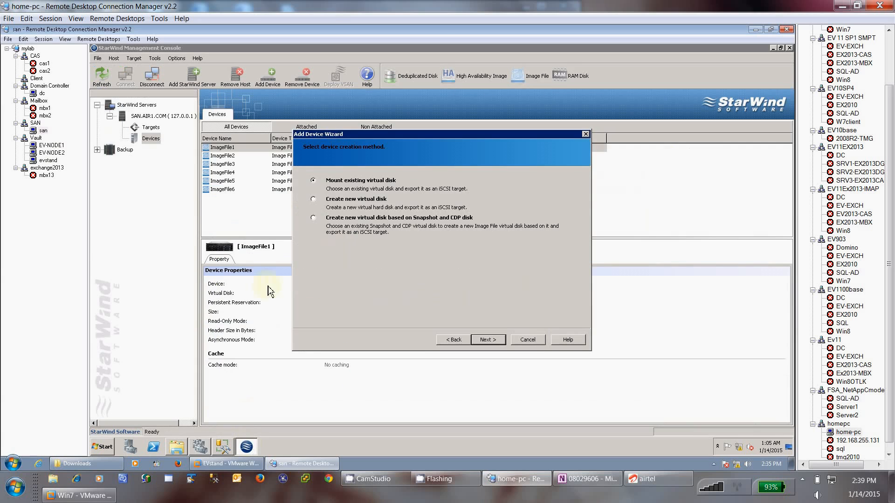
left_click(357, 200)
left_click(487, 339)
- Set the new virtual disk's location and name to index.img in the standtest folder on drive E
left_click(571, 187)
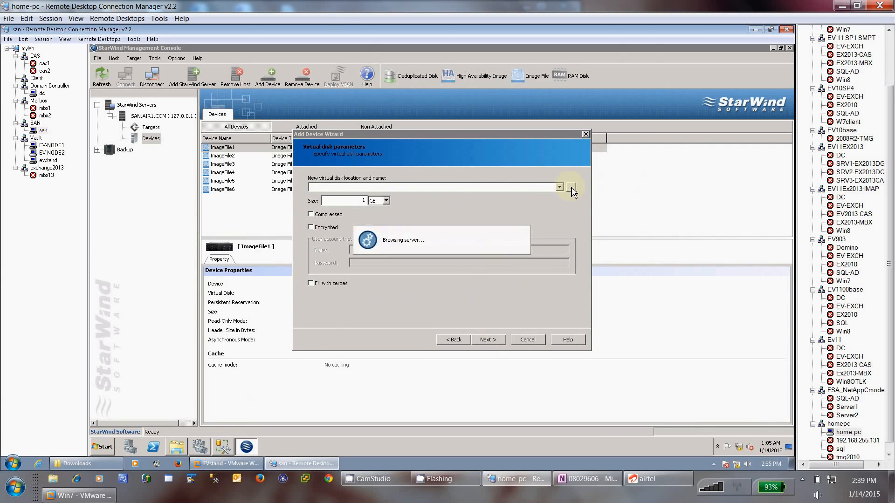
double_click(379, 192)
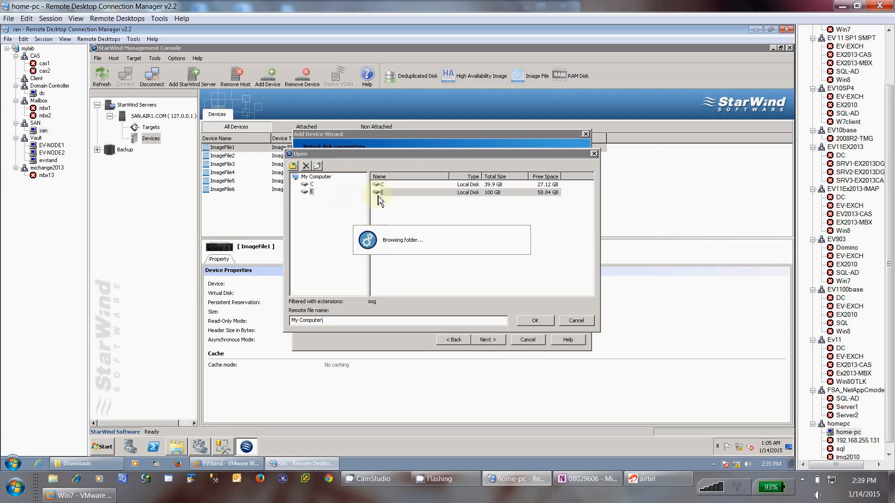
double_click(391, 216)
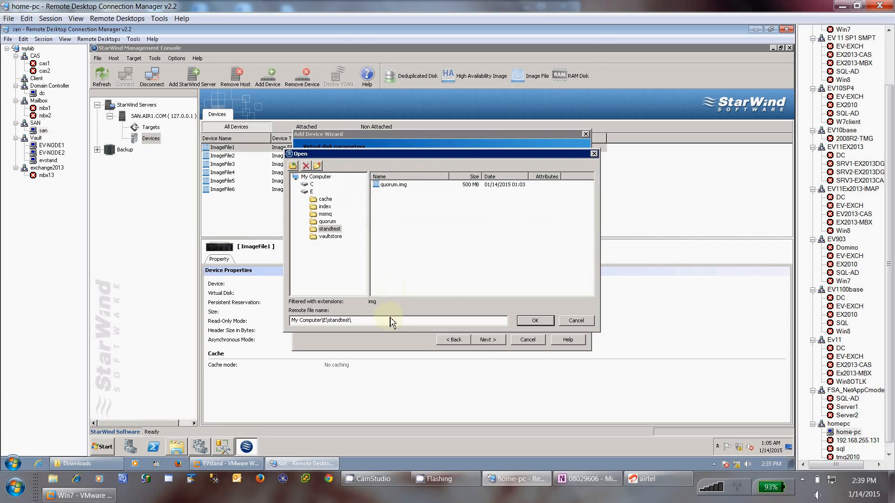
type("index.img")
left_click(527, 321)
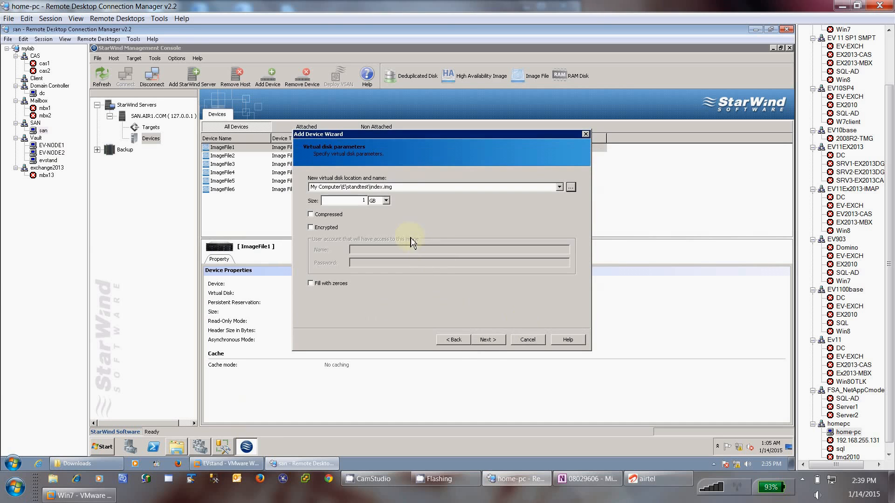
- Set the index.img virtual disk's size to 10 GB and continue to the image file device parameters
left_click(368, 201)
type("10")
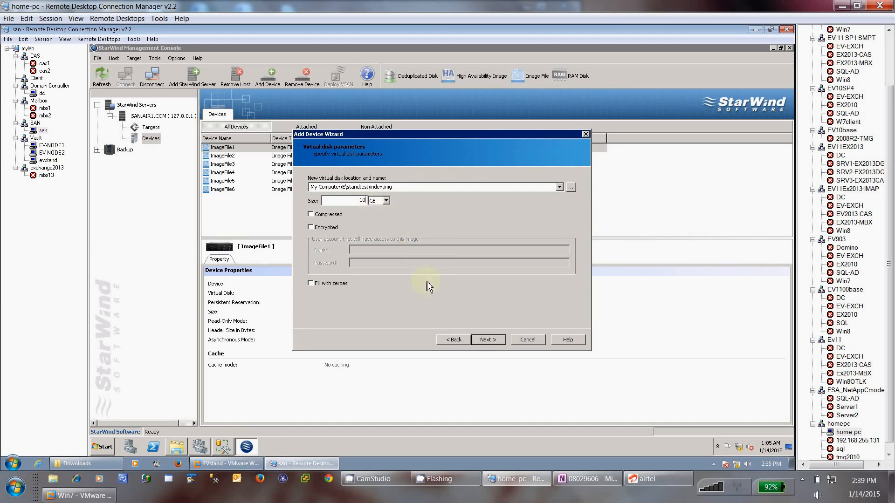
left_click(494, 344)
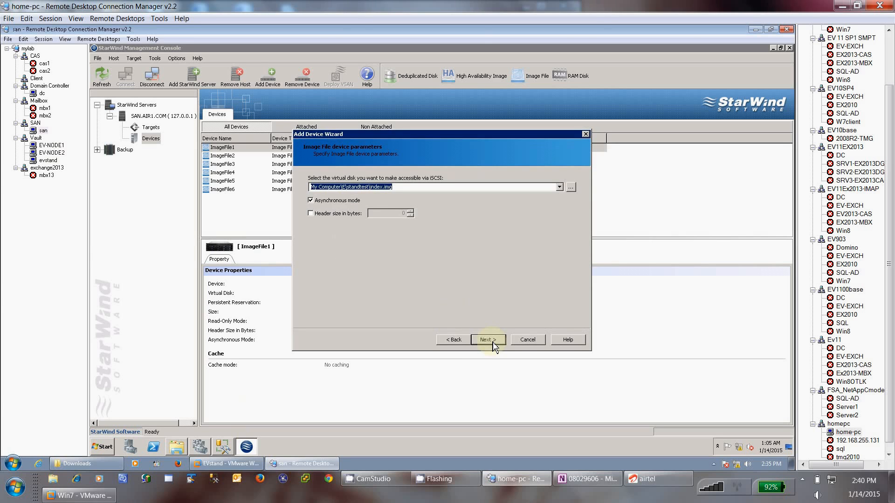
- Attach the index.img device to the existing evstand target with asynchronous mode and write-back caching, and finish adding it
left_click(493, 344)
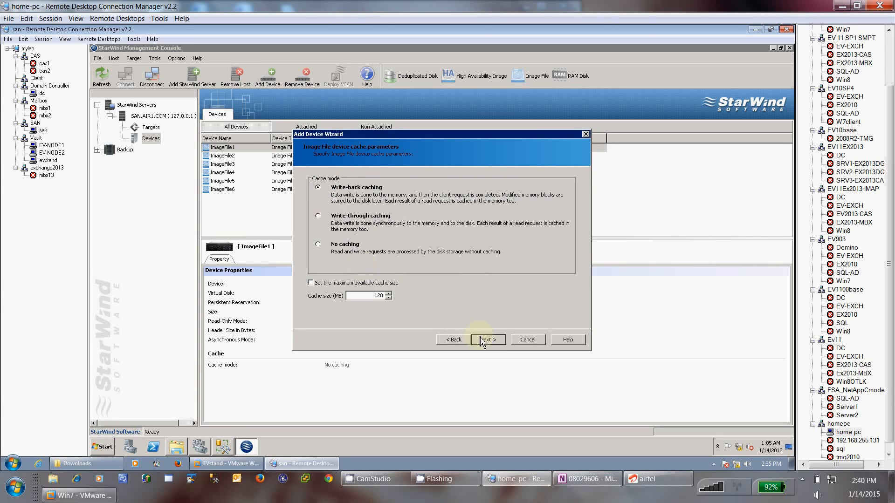
left_click(487, 340)
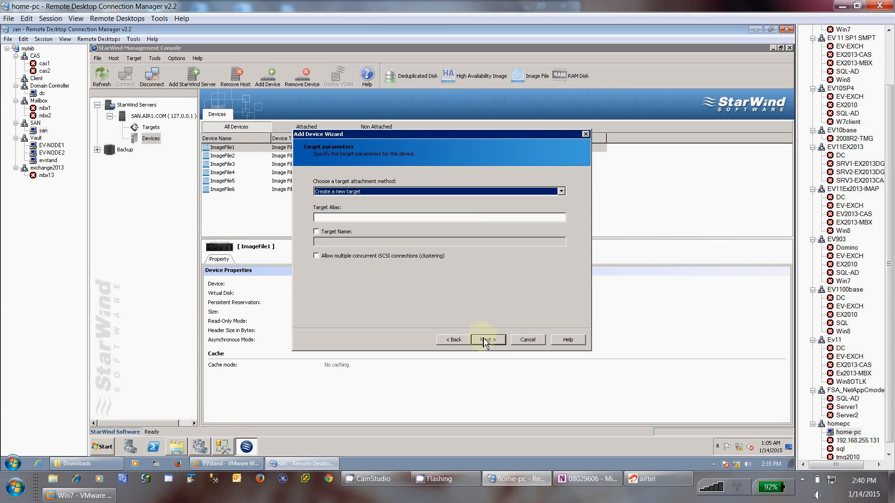
left_click(562, 191)
left_click(378, 206)
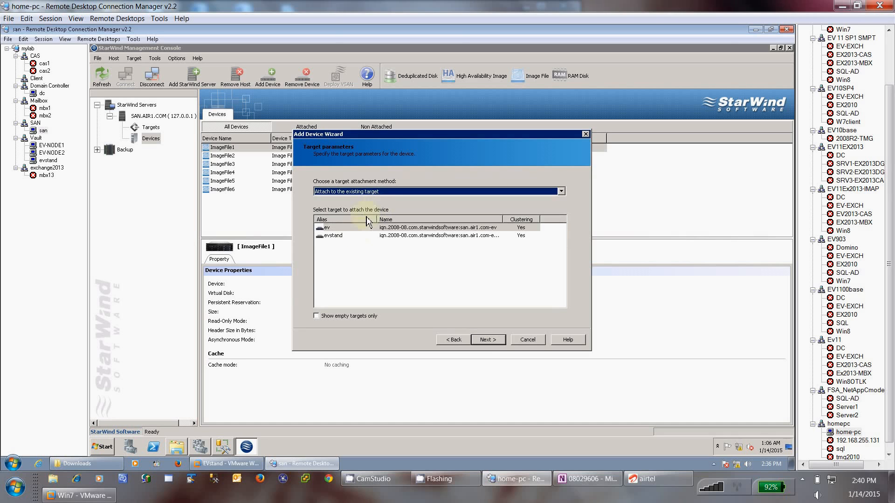
left_click(351, 239)
left_click(486, 341)
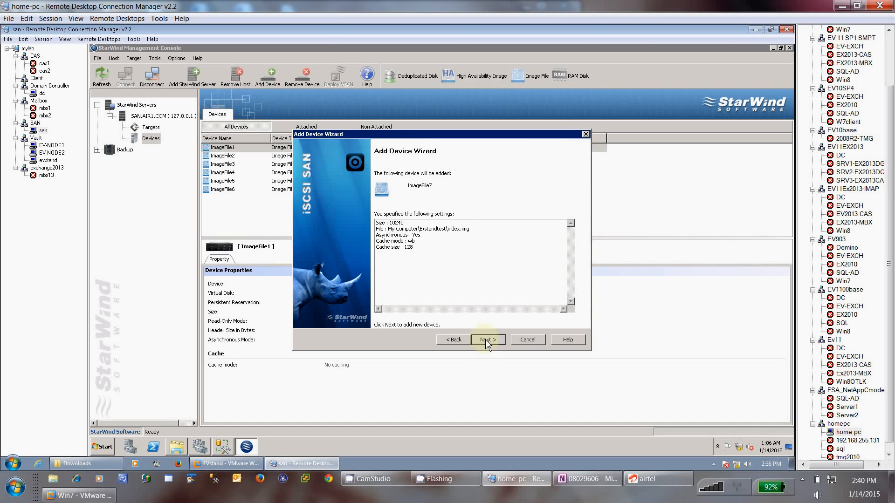
left_click(486, 342)
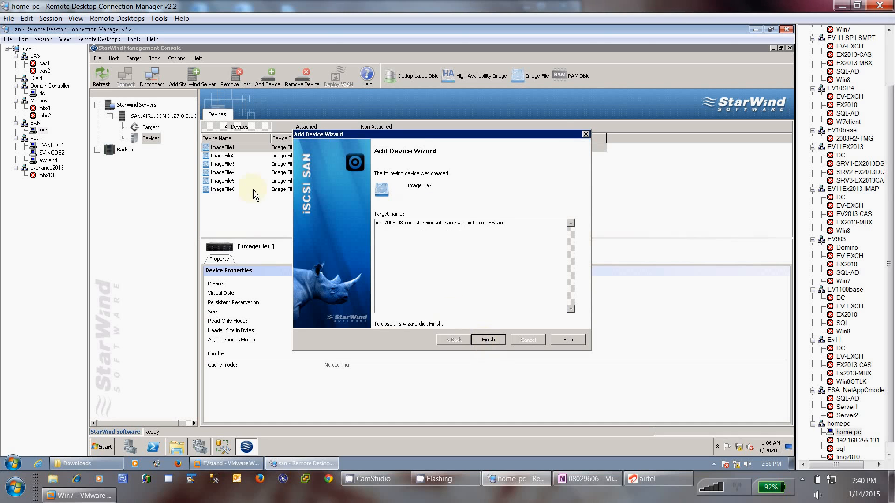
left_click(487, 341)
- Start adding another virtual hard disk as an image file device and choose to create a new virtual disk
right_click(150, 139)
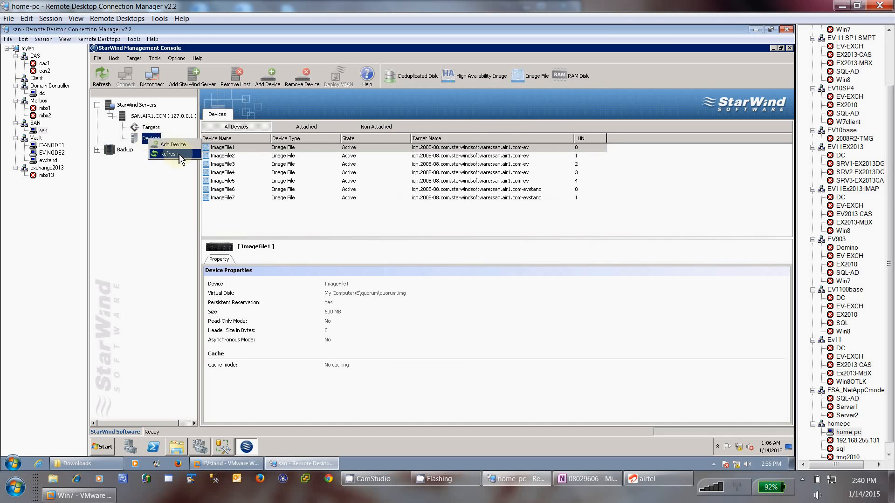
left_click(177, 145)
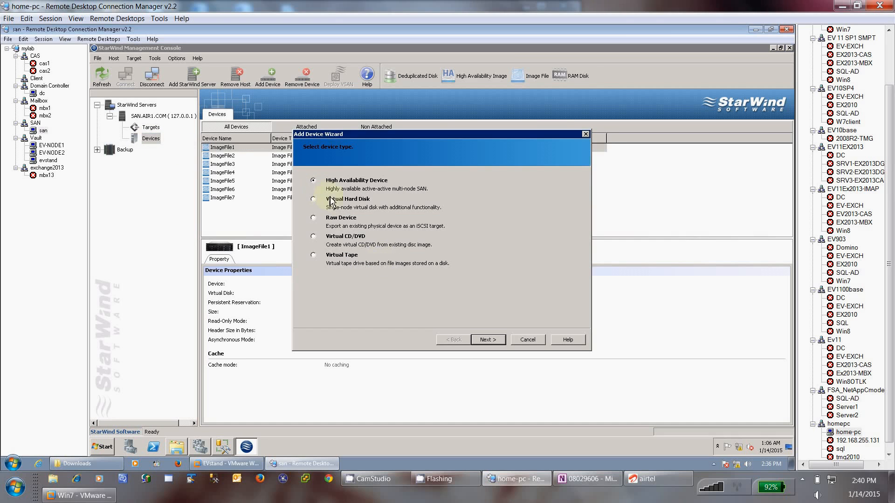
left_click(486, 339)
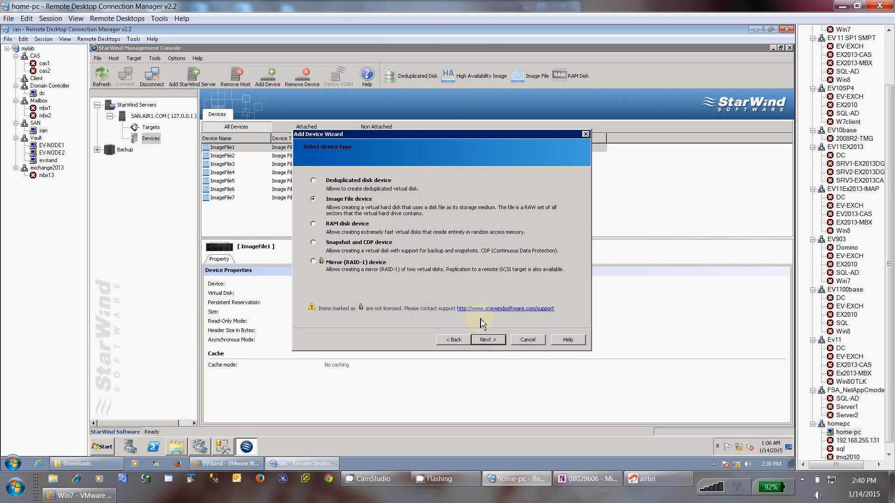
left_click(487, 339)
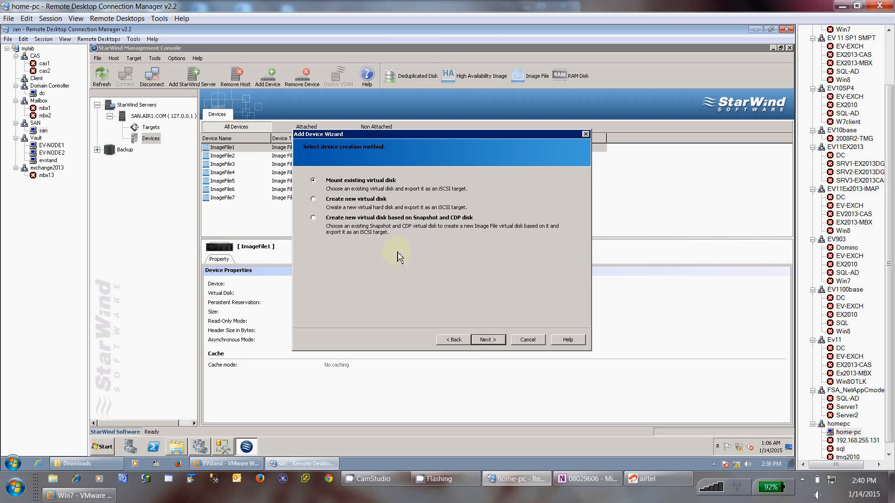
left_click(347, 199)
left_click(498, 341)
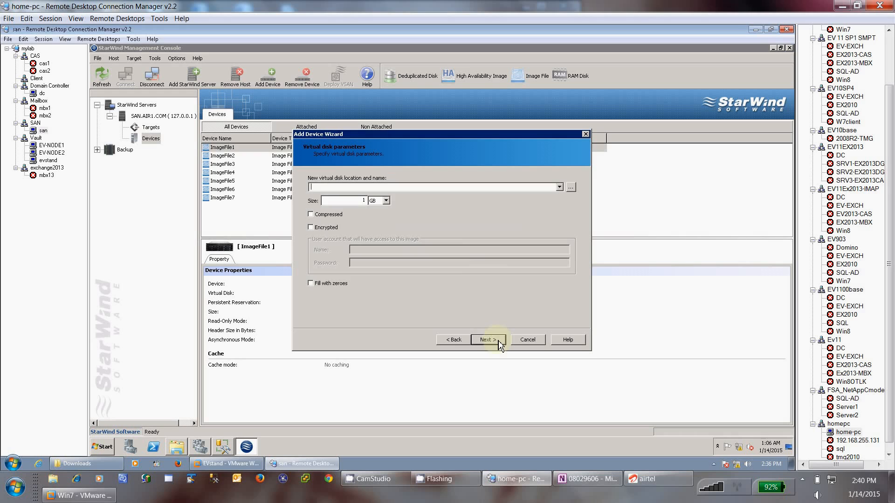
- Set the new virtual disk's location and name to cache.img in the standtest folder on drive E
left_click(570, 189)
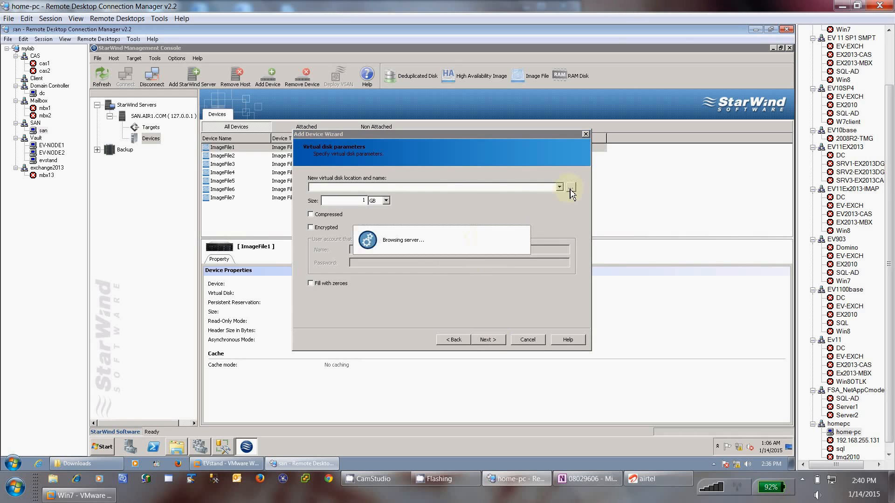
double_click(381, 193)
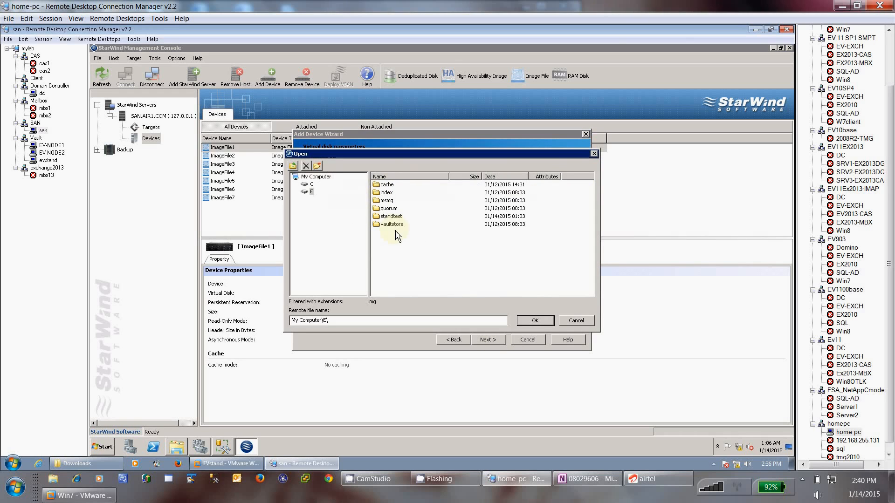
left_click(387, 217)
double_click(388, 217)
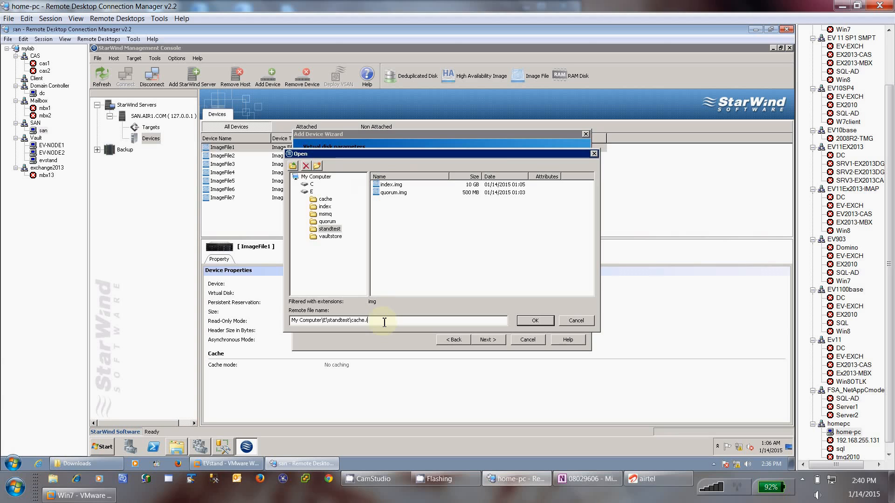
left_click(531, 321)
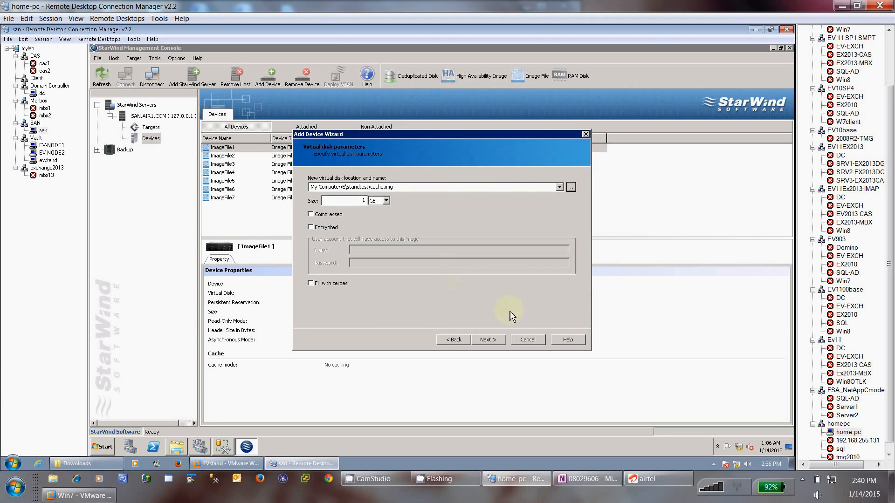
- Set the cache.img virtual disk's size to 10 GB and continue to the image file device parameters
left_click(368, 201)
type("0")
left_click(488, 340)
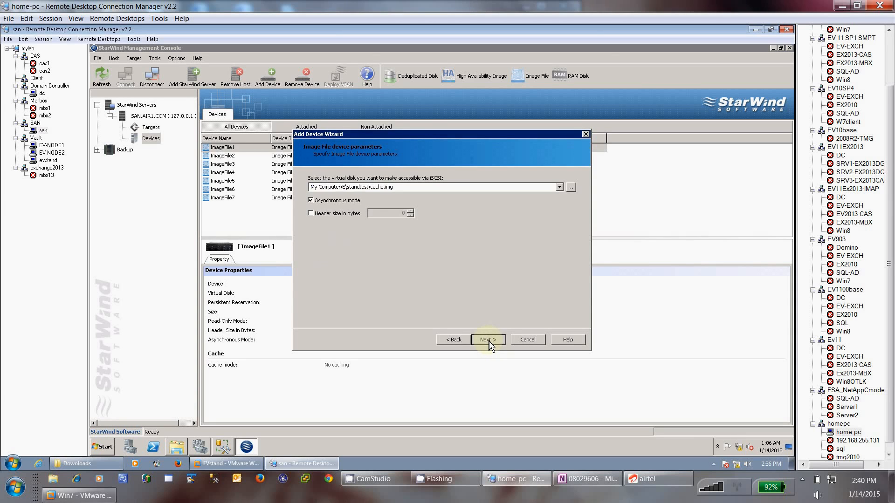
- Attach the cache.img device to the existing evstand target with asynchronous mode and write-back caching, and finish adding it
left_click(488, 340)
left_click(488, 340)
left_click(488, 340)
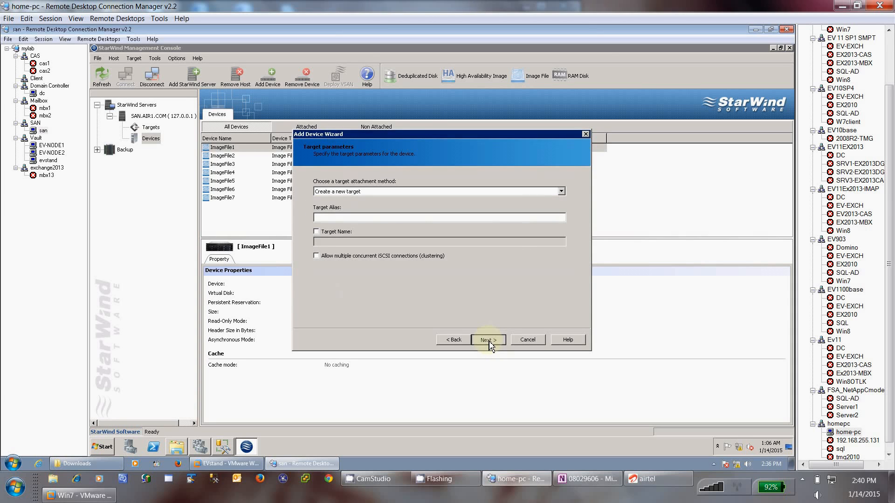
left_click(503, 247)
left_click(493, 192)
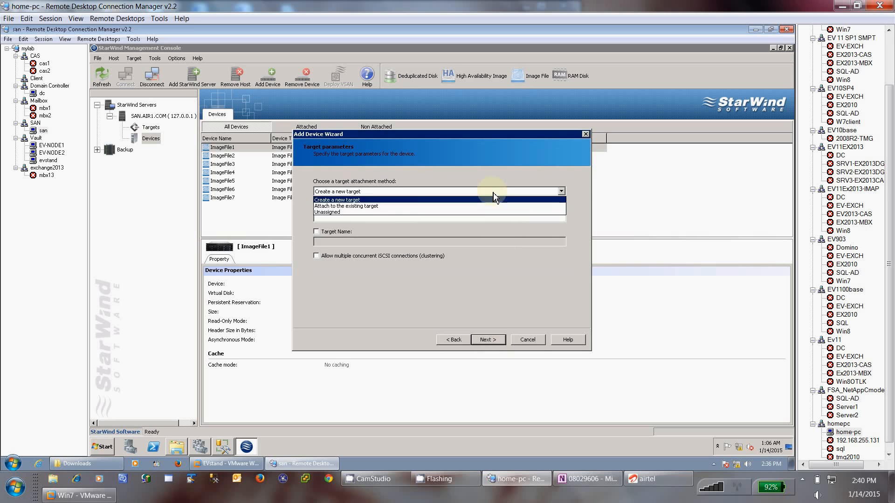
left_click(391, 207)
left_click(396, 235)
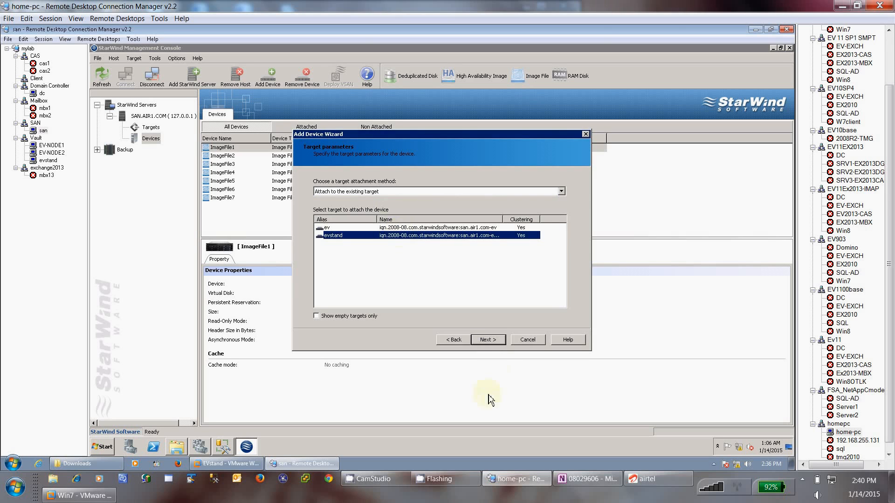
left_click(488, 343)
left_click(488, 340)
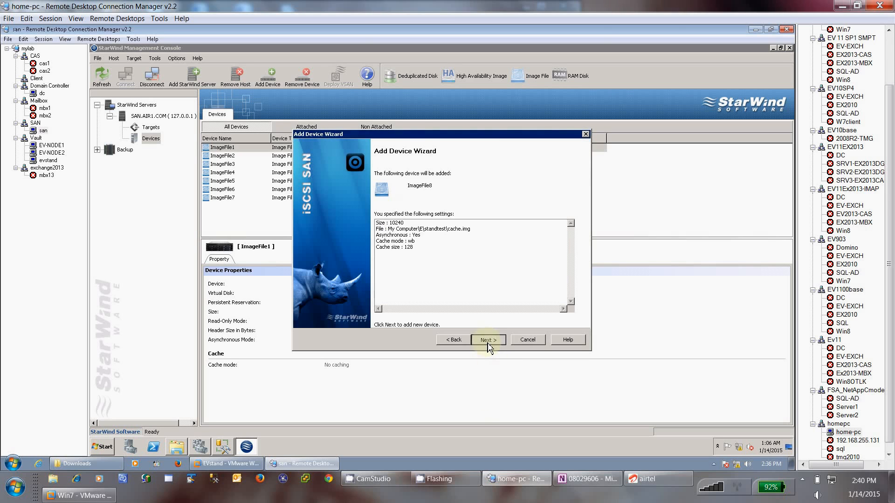
left_click(488, 340)
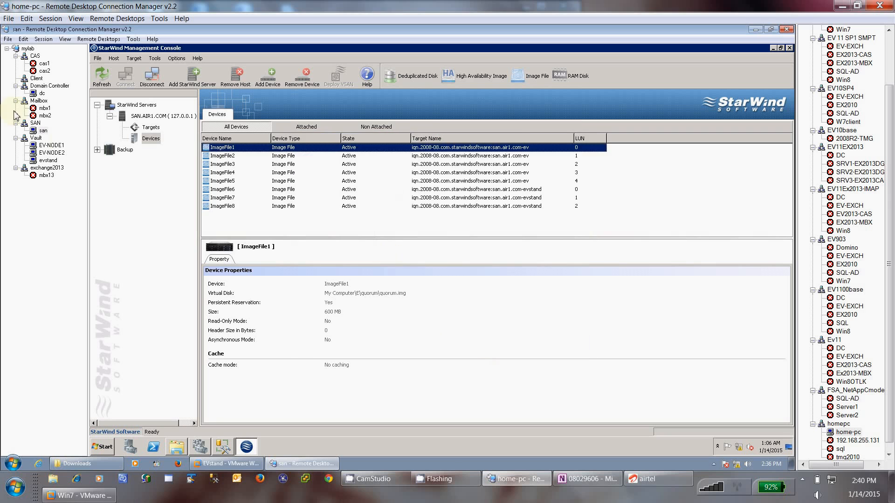
- Switch to Failover Cluster Manager, close the completed Create Cluster wizard, and view evha1's nodes and its services and applications
left_click(222, 450)
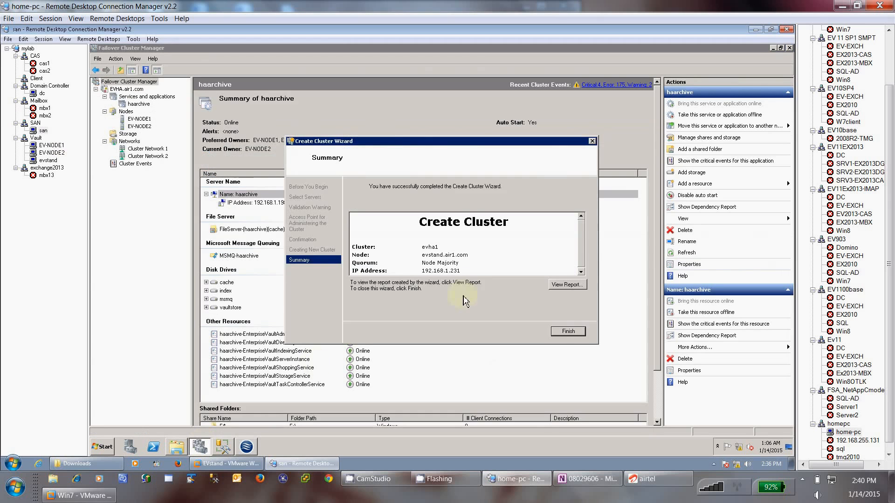
left_click(568, 332)
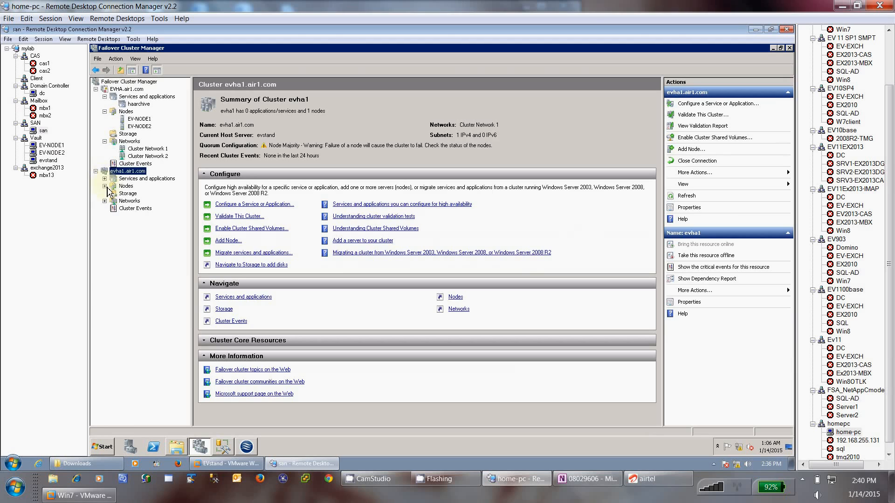
left_click(111, 186)
left_click(105, 187)
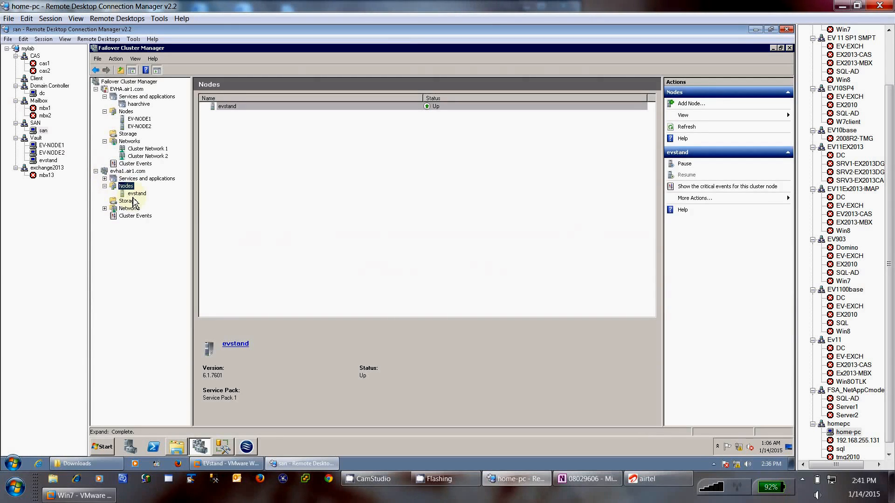
left_click(115, 181)
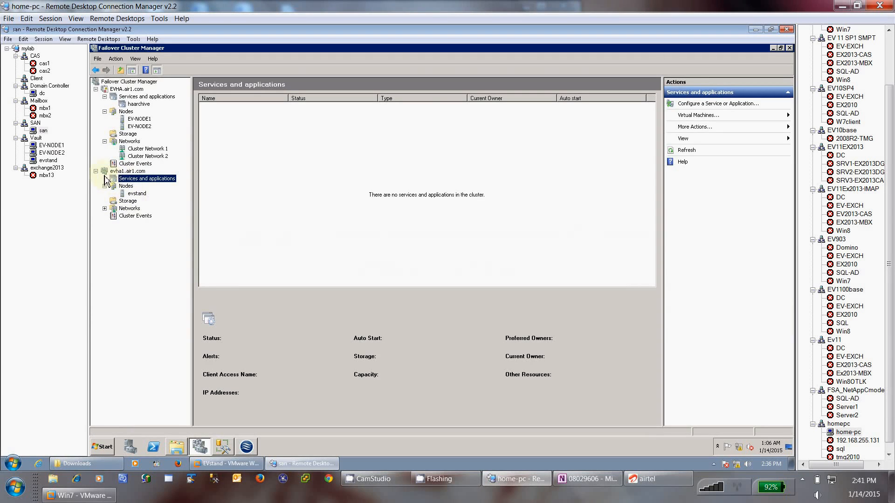
- Switch back to StarWind Management Console and start adding another image file device based on a new virtual disk
left_click(246, 447)
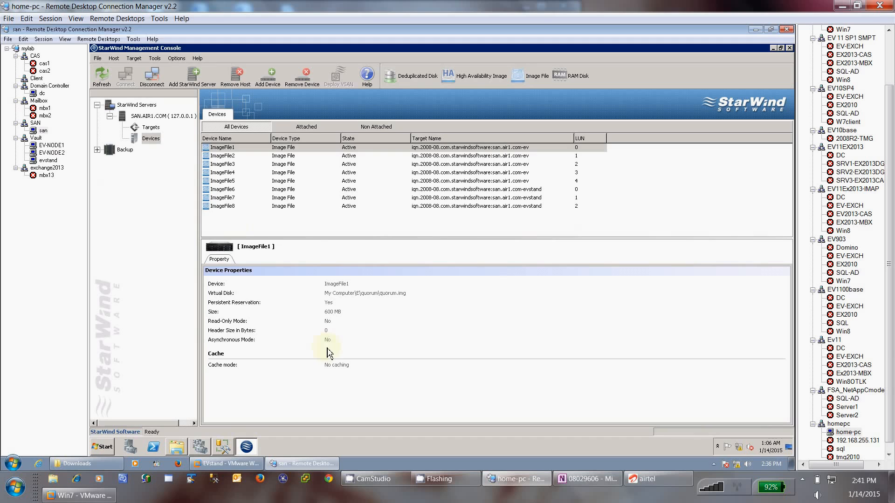
right_click(152, 142)
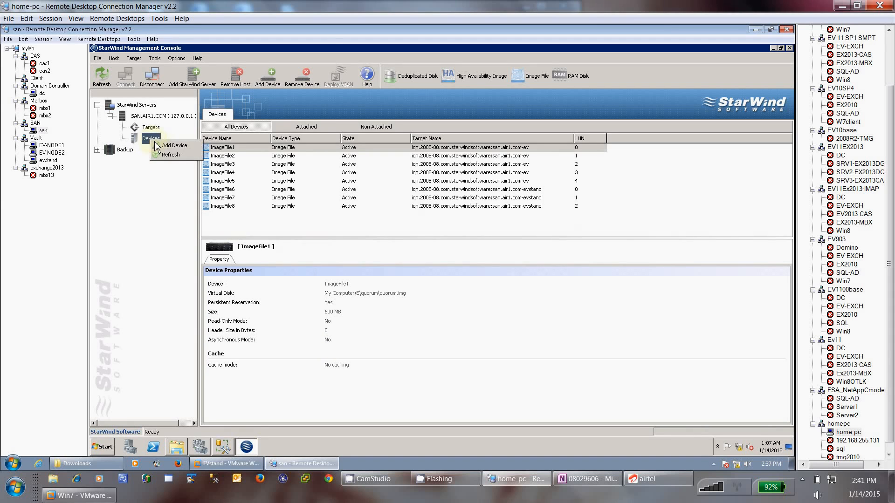
left_click(174, 146)
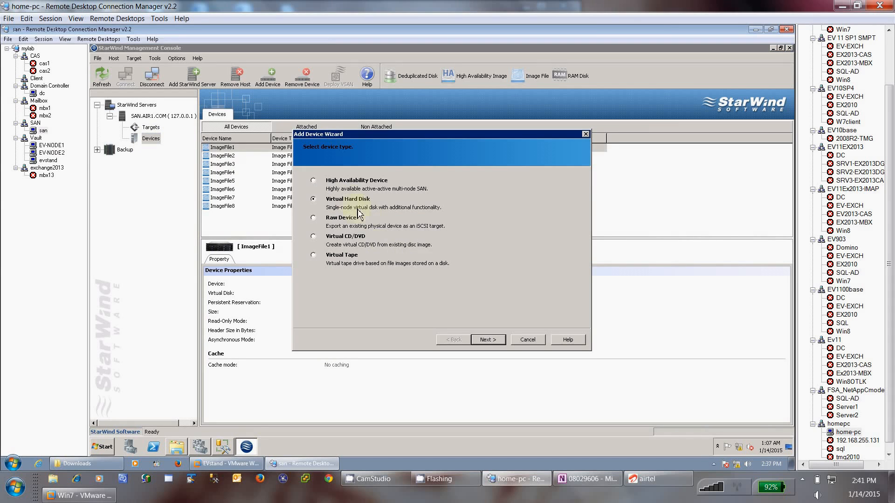
left_click(486, 340)
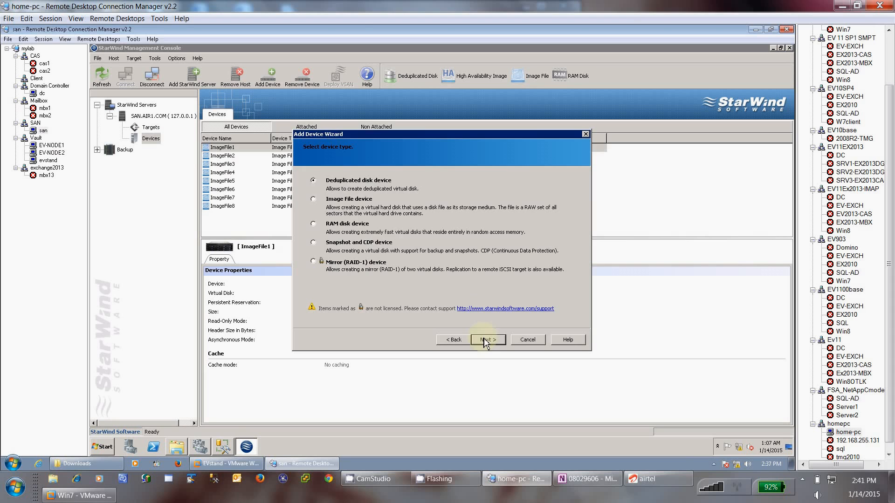
left_click(348, 199)
left_click(488, 340)
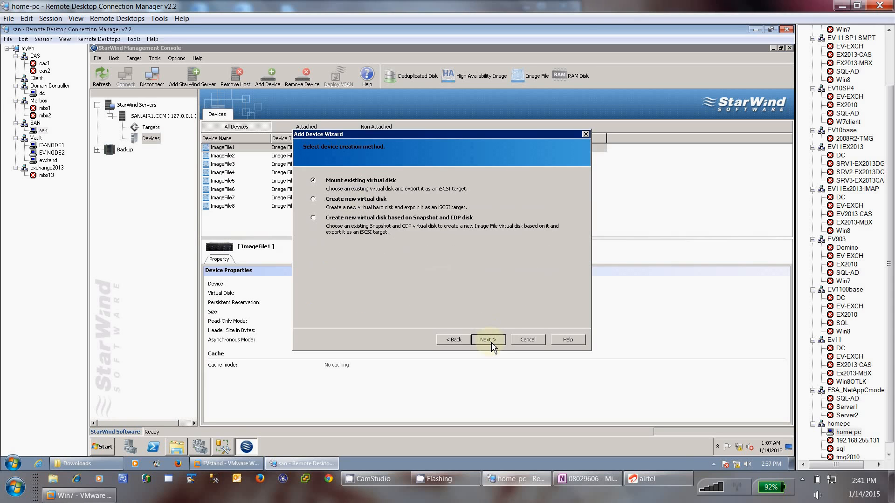
left_click(350, 199)
left_click(486, 341)
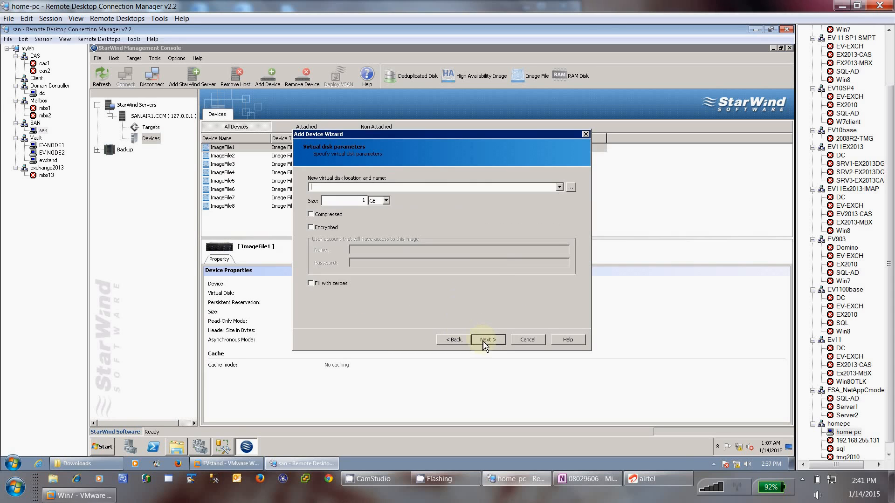
- Point the additional virtual disk to the file index.img in drive E's standtest folder
left_click(571, 188)
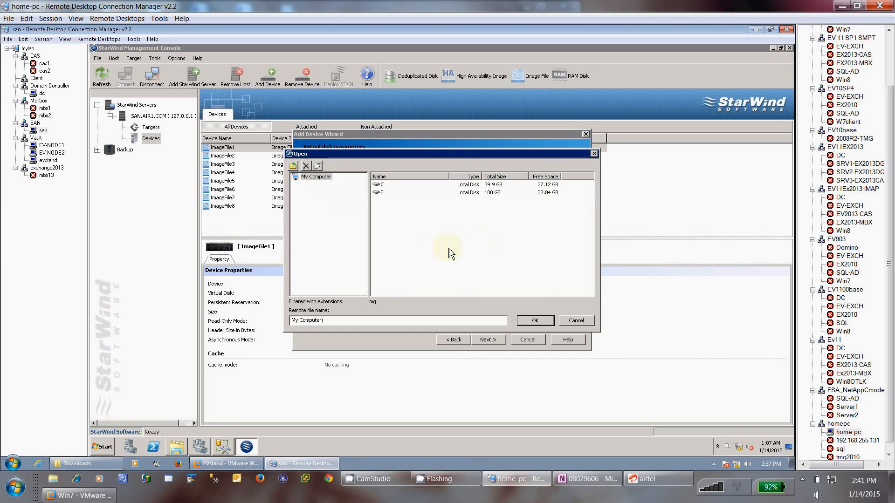
double_click(381, 193)
double_click(391, 216)
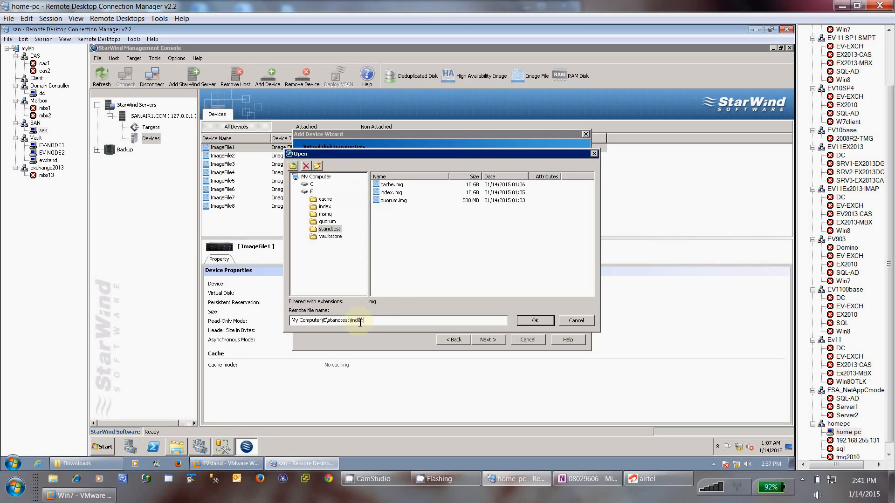
type("g")
left_click(534, 321)
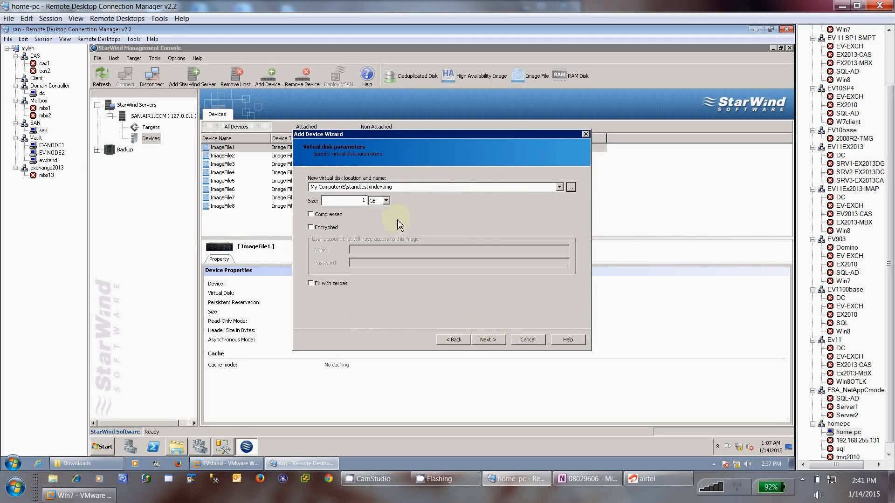
- Set the additional virtual disk's size to 5 GB and try to create it under the name index.img
left_click(366, 201)
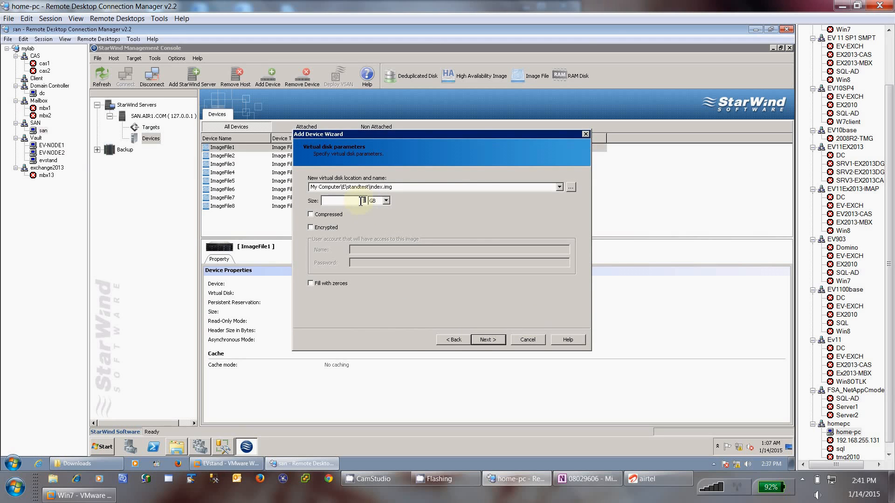
type("5")
left_click(488, 340)
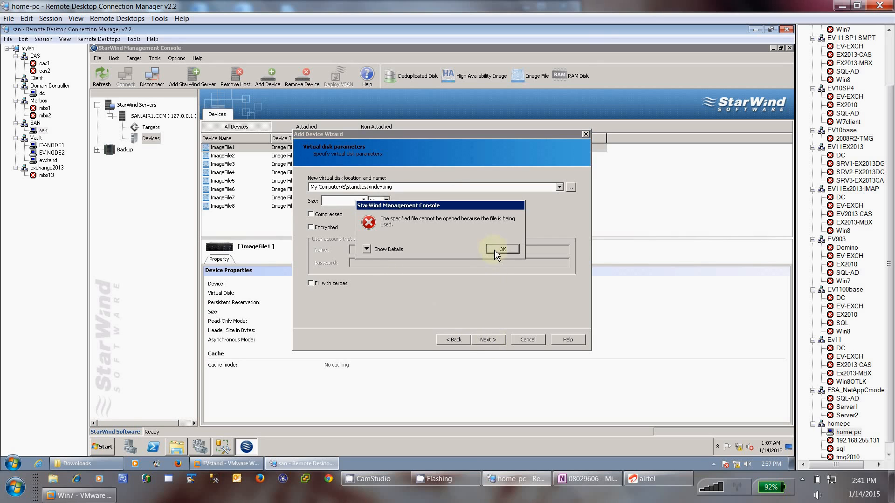
- Set the virtual disk's size to 10 GB and try again to create it as index.img
left_click(498, 250)
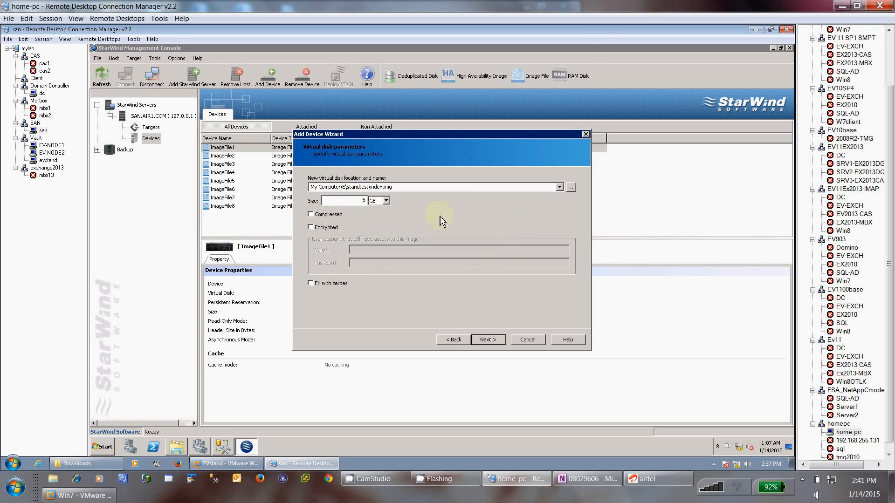
left_click(358, 201)
type("10")
left_click(487, 339)
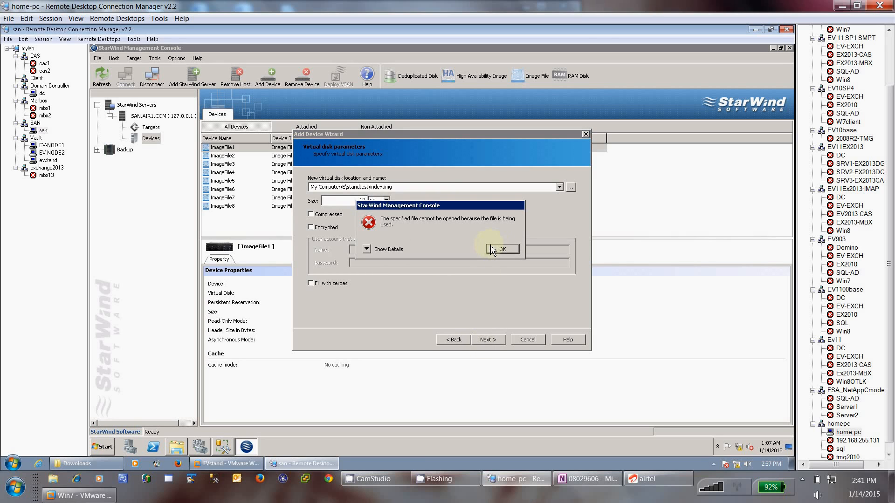
left_click(499, 250)
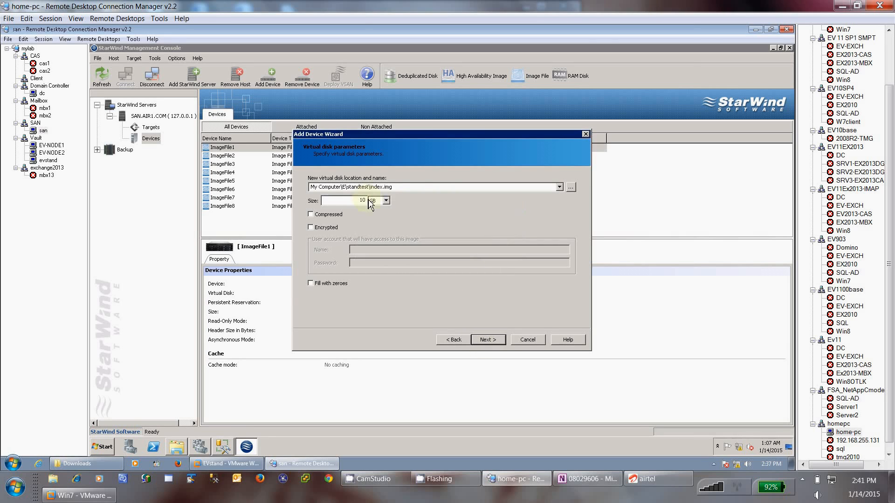
- Change the virtual disk's file to vault.img in drive E's standtest folder and create the disk
left_click(571, 187)
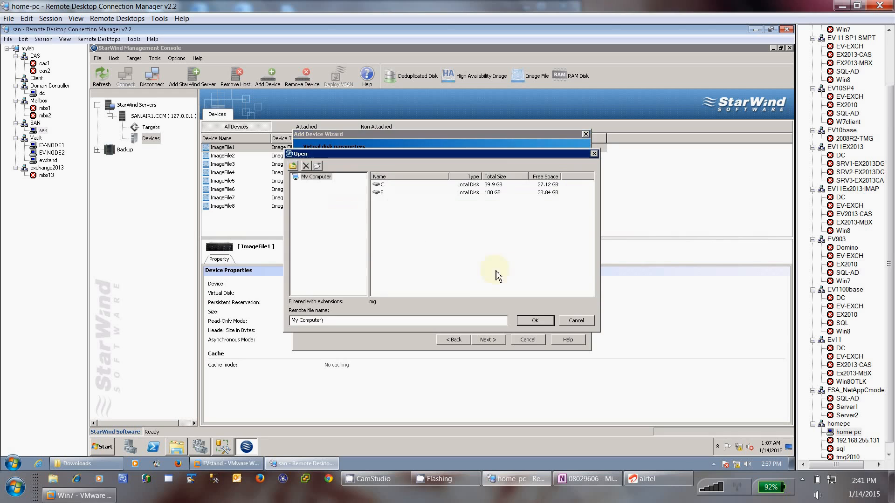
double_click(381, 192)
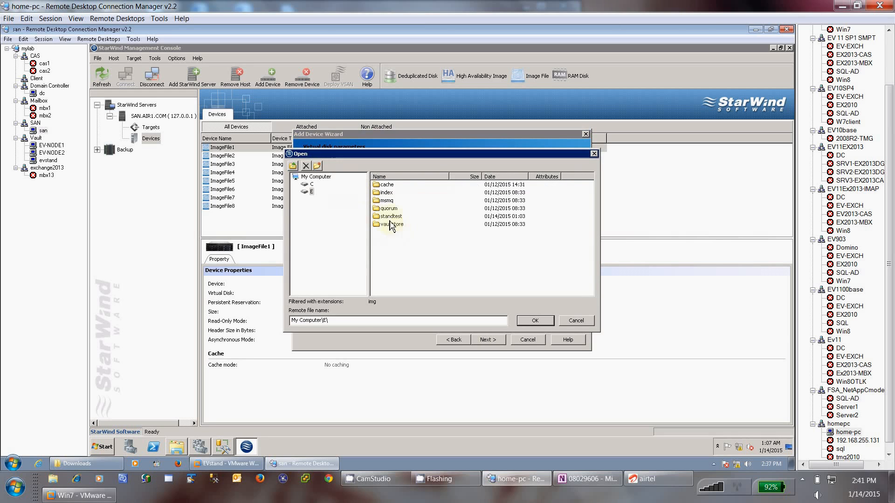
double_click(390, 217)
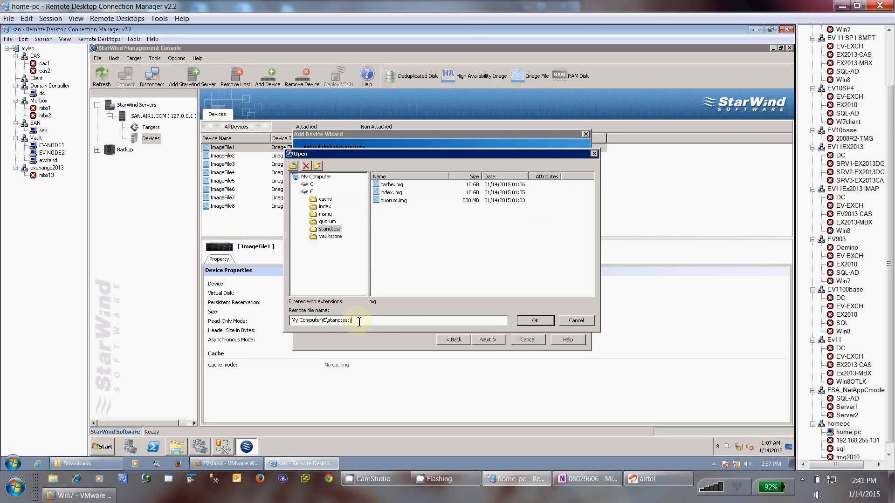
type("ault.img")
left_click(535, 321)
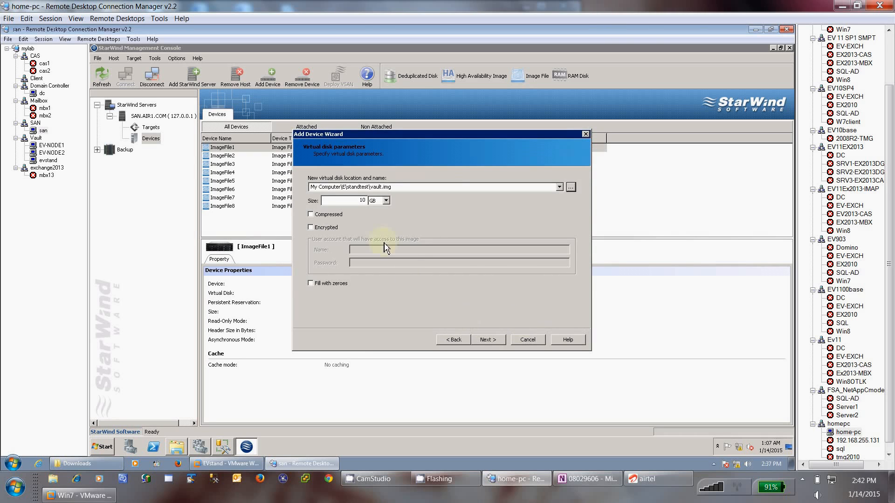
left_click(483, 340)
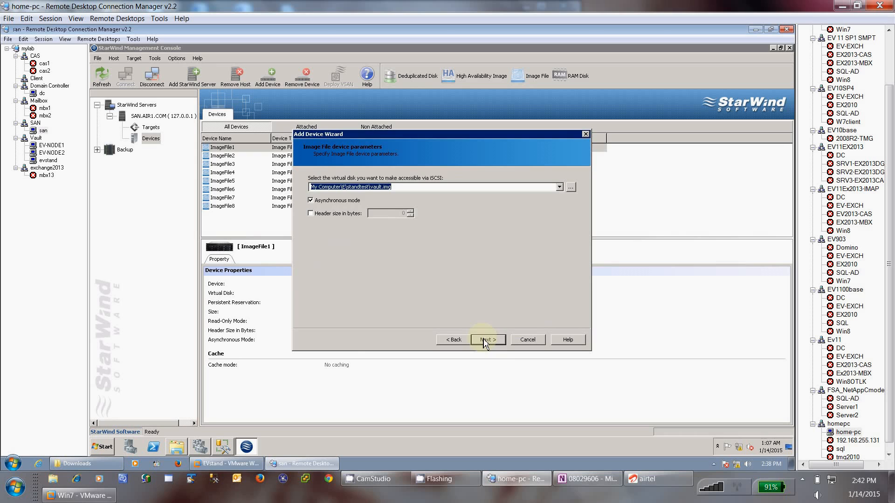
- Keep the default device and cache parameters, attach the vault.img device to the existing evstand target and finish adding it
left_click(485, 341)
left_click(487, 340)
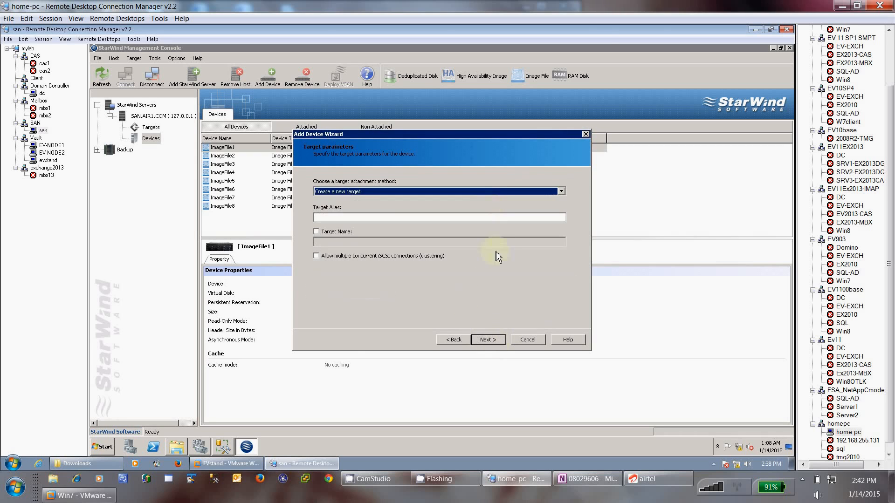
left_click(492, 192)
left_click(381, 206)
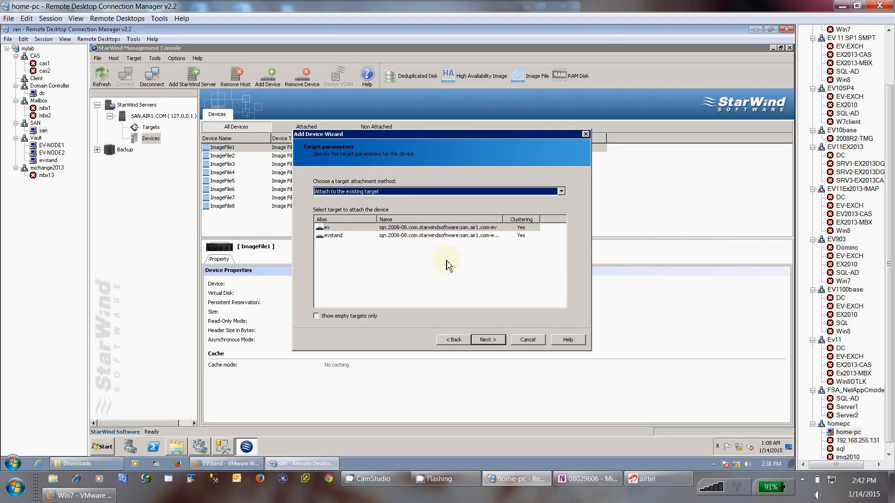
left_click(368, 236)
left_click(486, 340)
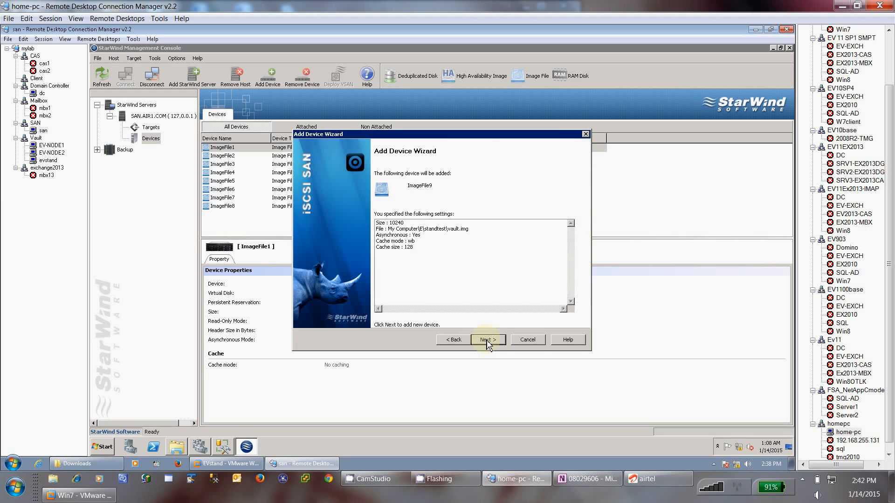
left_click(487, 340)
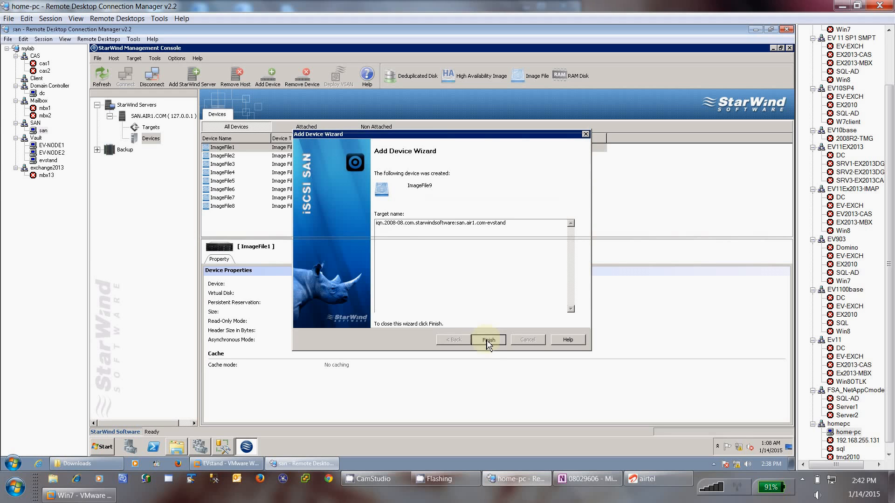
key("Return")
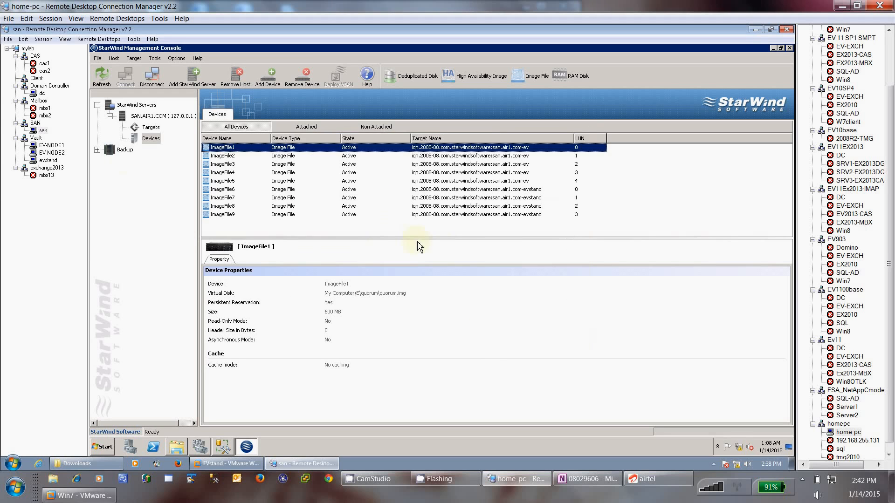
- Start adding another image file device as a virtual hard disk based on a new virtual disk
right_click(148, 139)
left_click(168, 144)
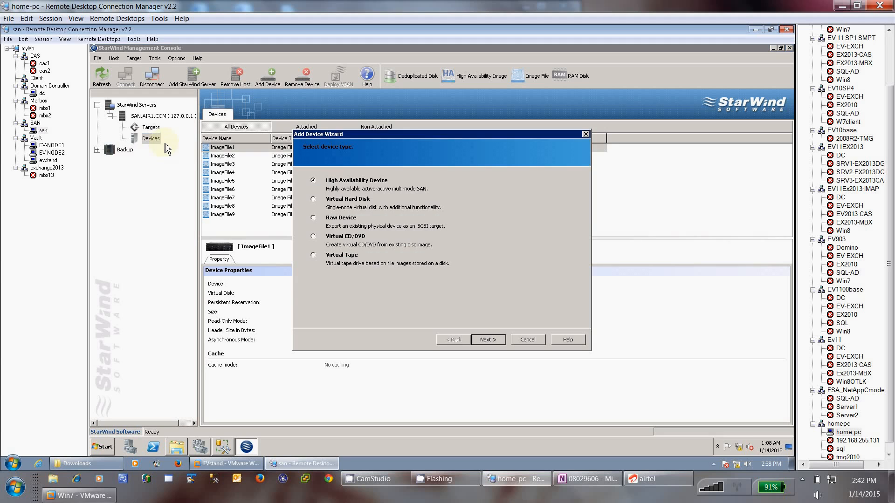
left_click(478, 334)
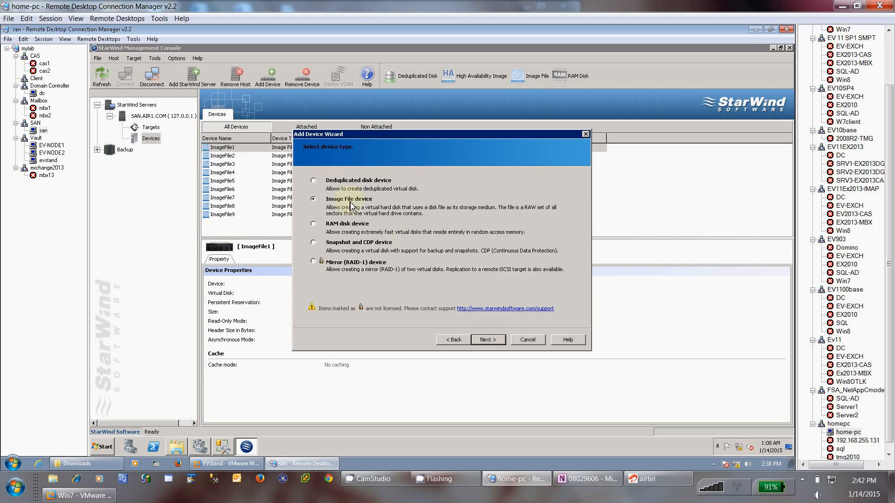
left_click(350, 200)
left_click(487, 341)
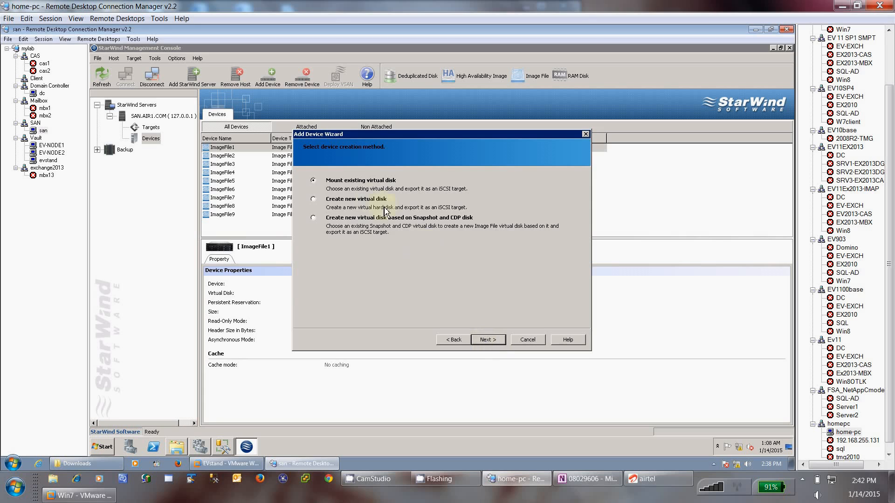
left_click(358, 200)
left_click(484, 341)
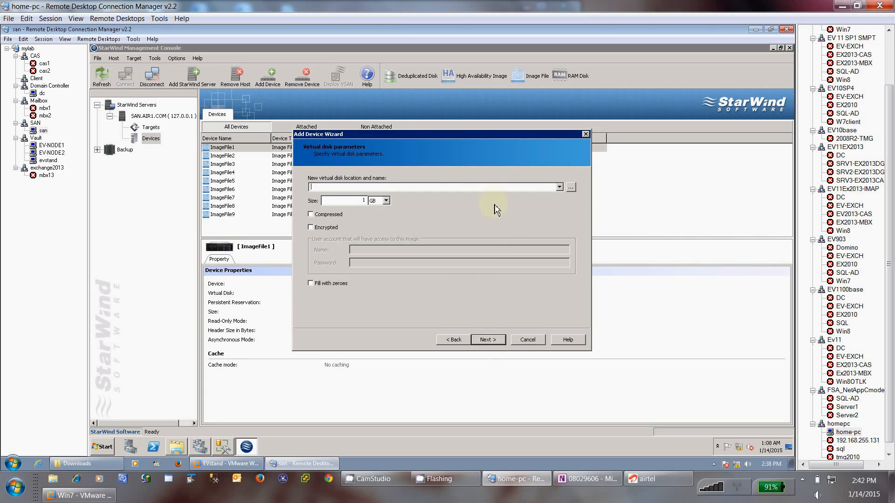
- Create the new virtual disk as msmq.img in drive E's standtest folder with a size of 5 GB
left_click(571, 188)
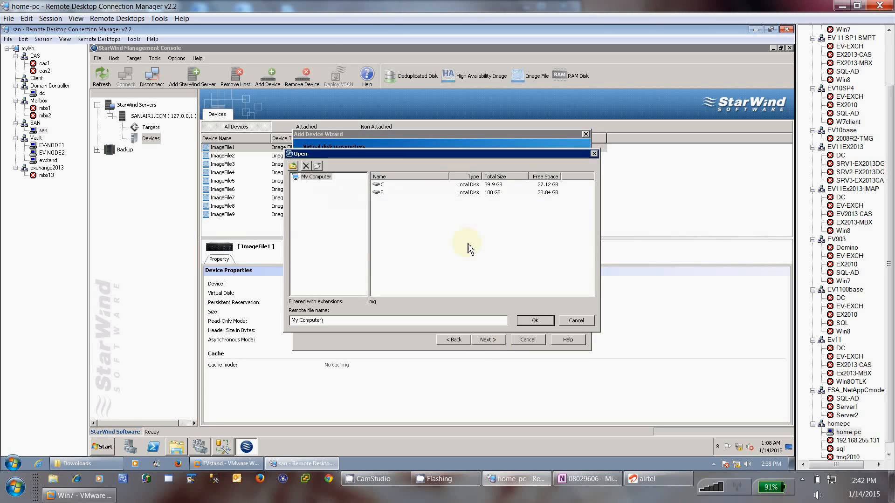
double_click(384, 194)
double_click(391, 217)
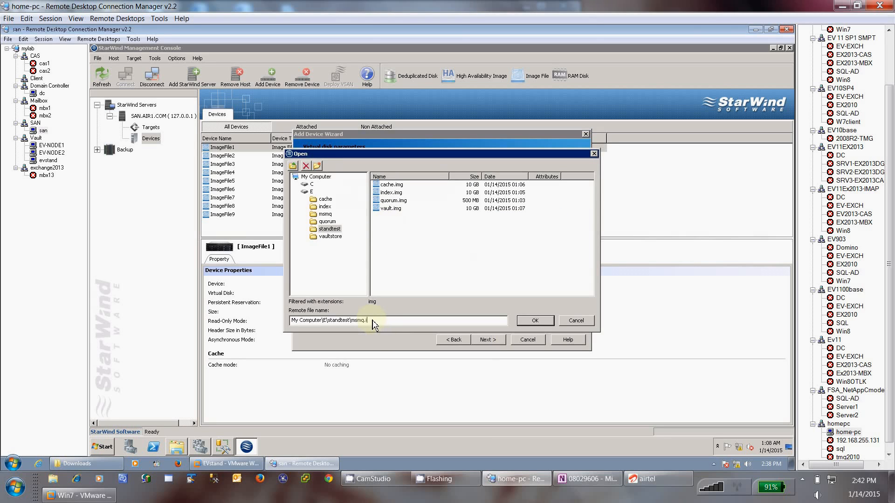
left_click(536, 322)
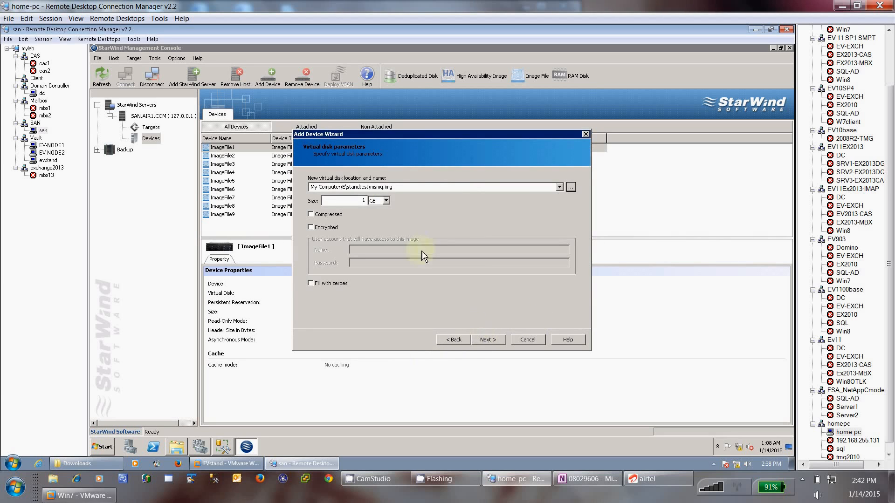
left_click_drag(367, 200, 344, 201)
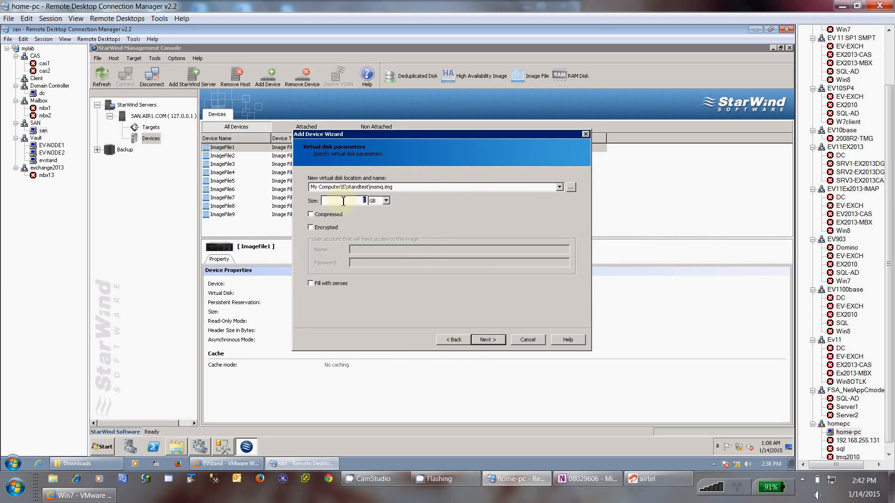
left_click(485, 340)
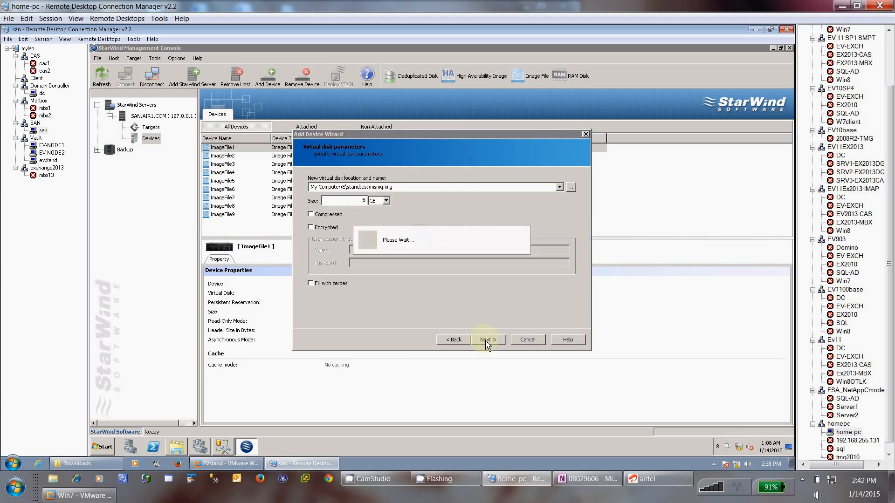
- Keep asynchronous mode and write-back caching for the msmq.img device, attach it to the existing evstand target and finish adding it
left_click(485, 341)
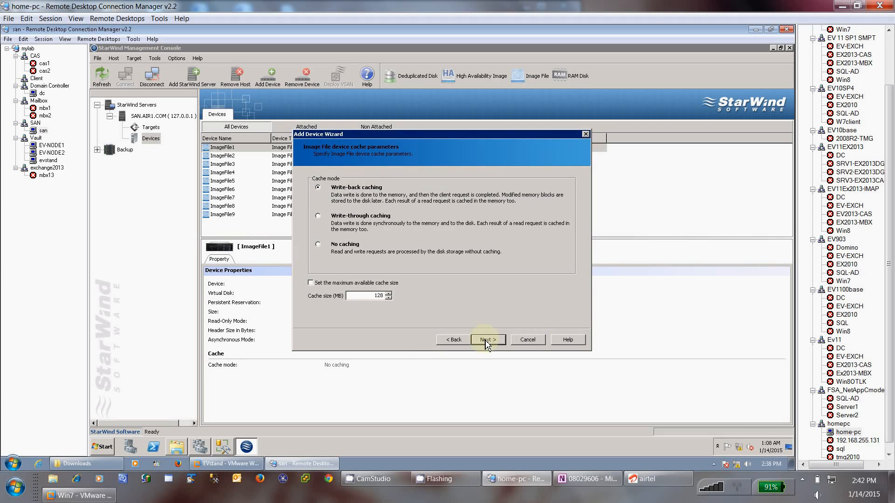
left_click(499, 344)
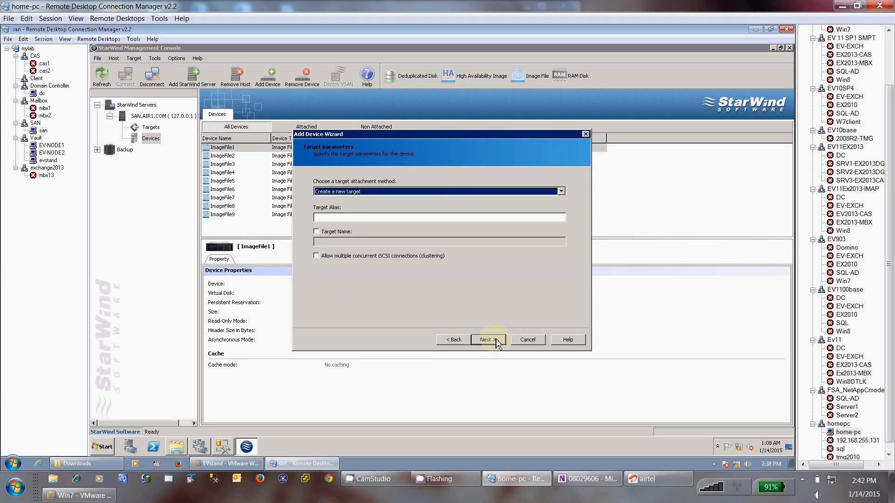
left_click(447, 191)
left_click(379, 213)
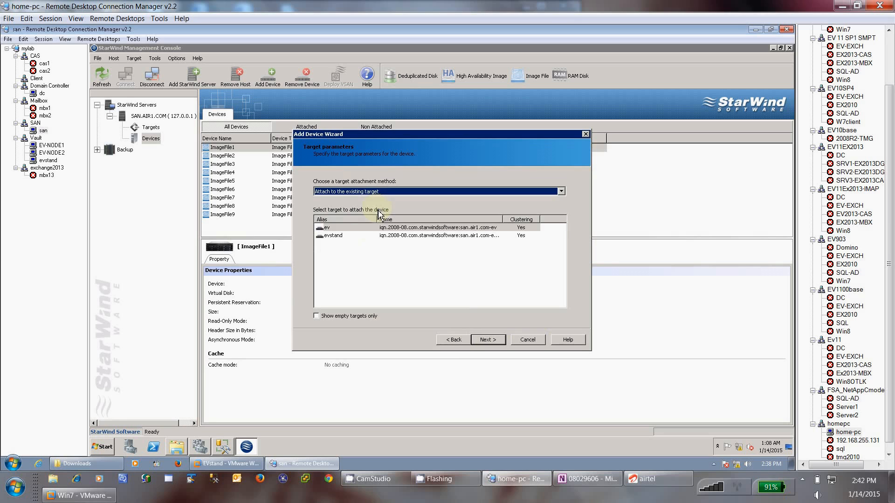
left_click(351, 236)
left_click(484, 340)
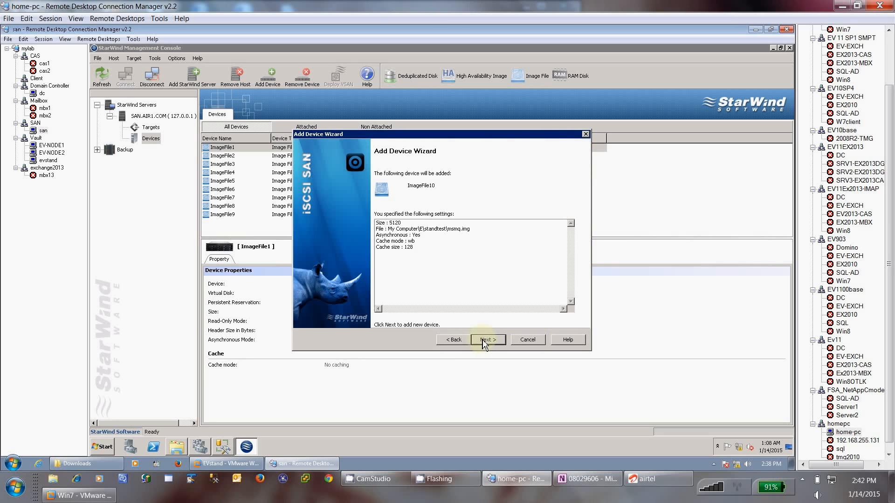
left_click(488, 343)
left_click(488, 340)
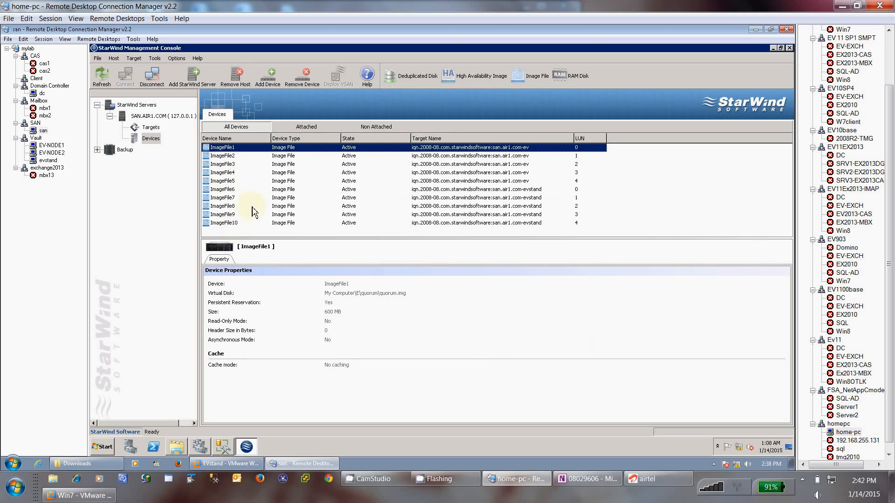
- Switch to the evstand server's remote session and open the iSCSI Initiator properties
left_click(48, 161)
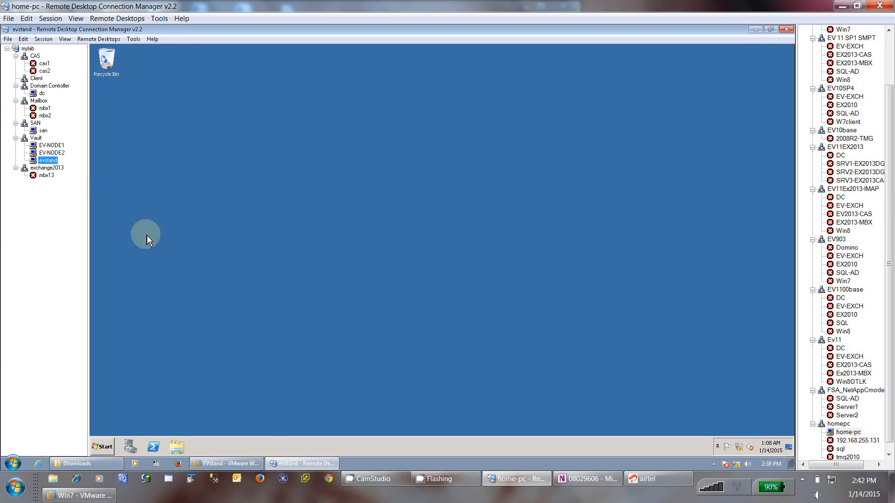
left_click(102, 447)
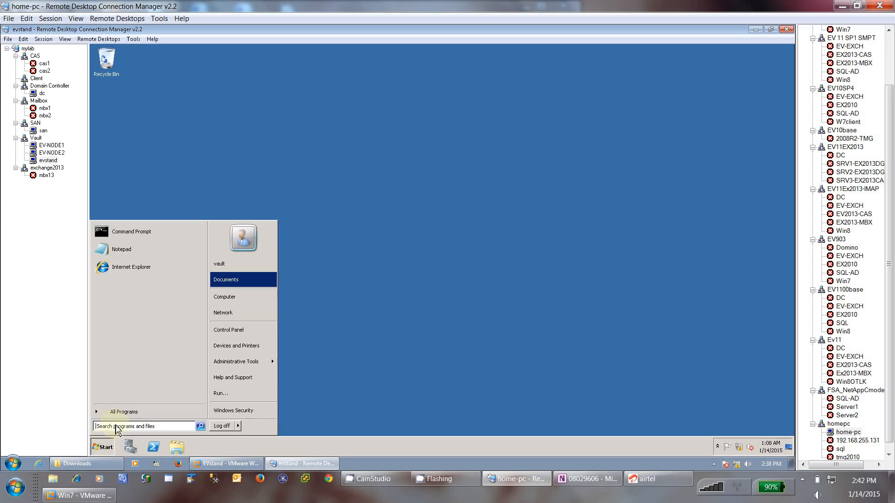
mouse_move(266, 362)
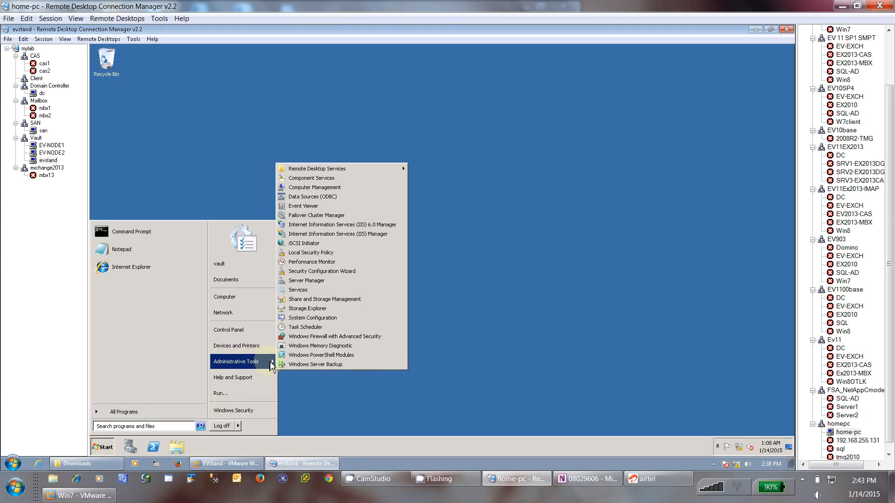
left_click(314, 244)
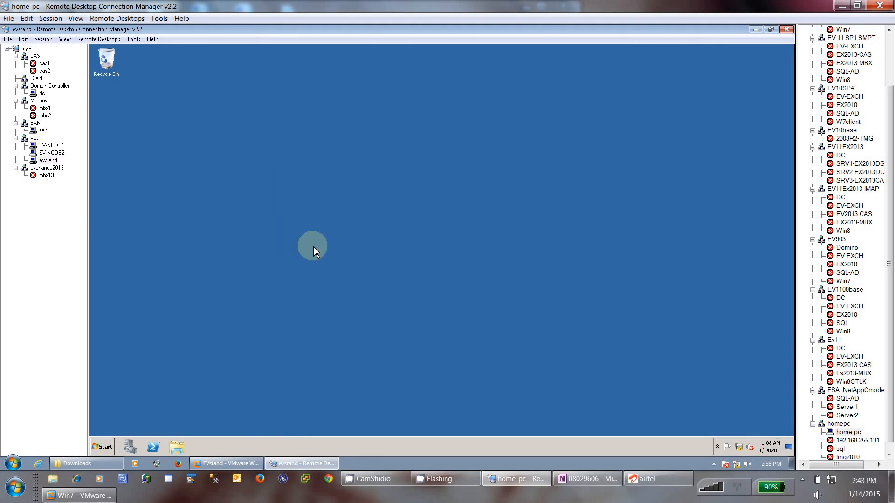
left_click(478, 278)
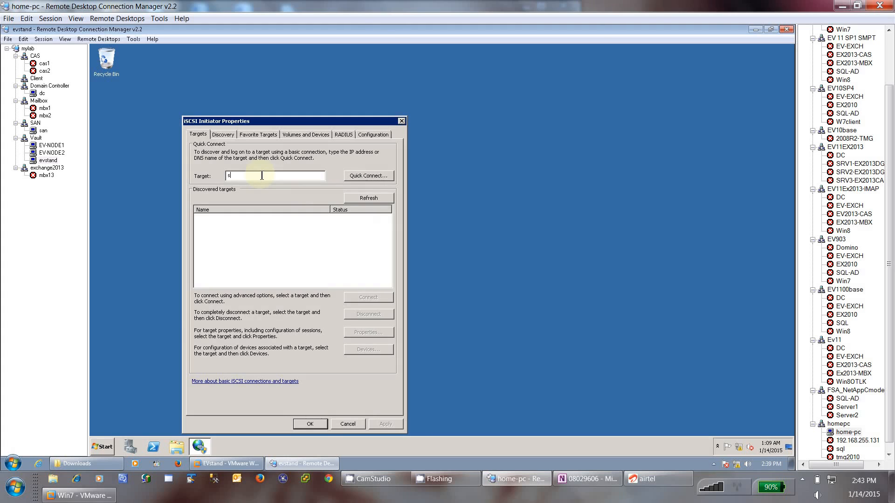
- Discover the SAN server's iSCSI targets, connect to the one ending in evstand, and close the initiator properties
left_click(368, 176)
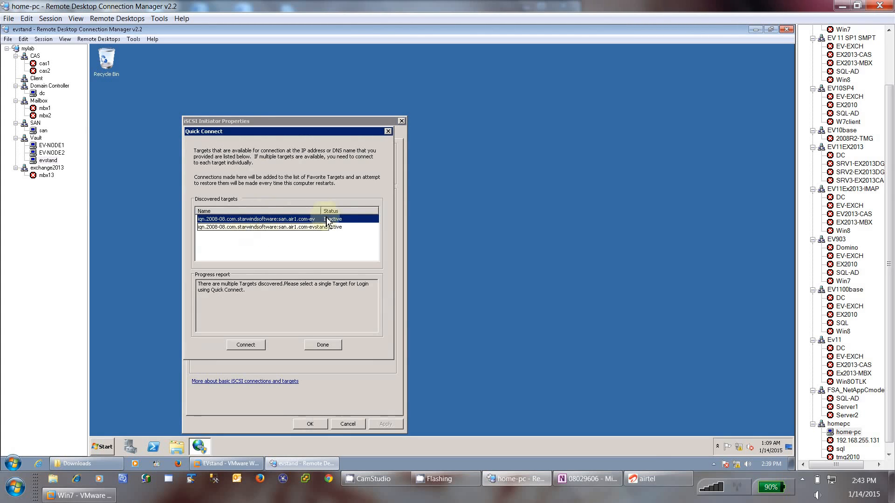
double_click(322, 212)
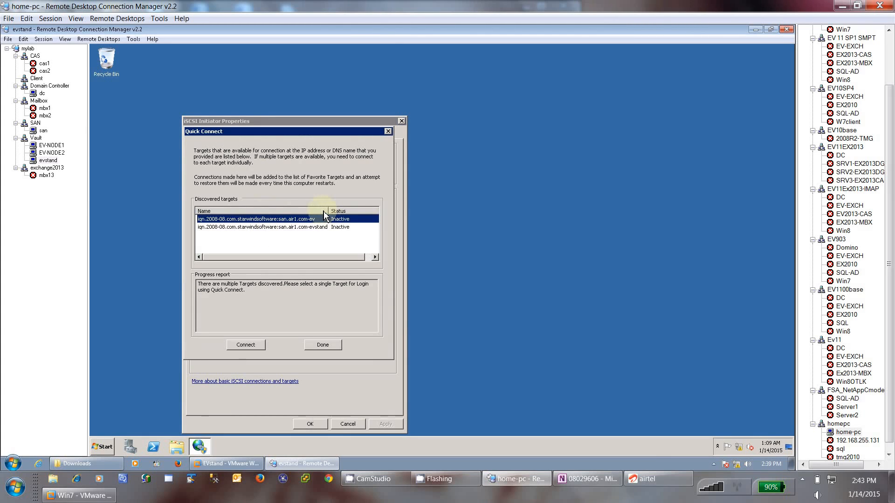
left_click(287, 228)
left_click(286, 219)
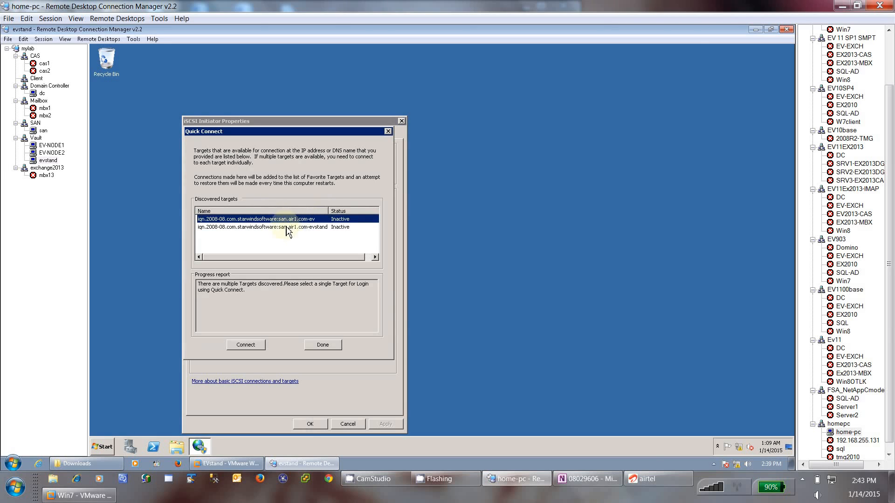
left_click(298, 228)
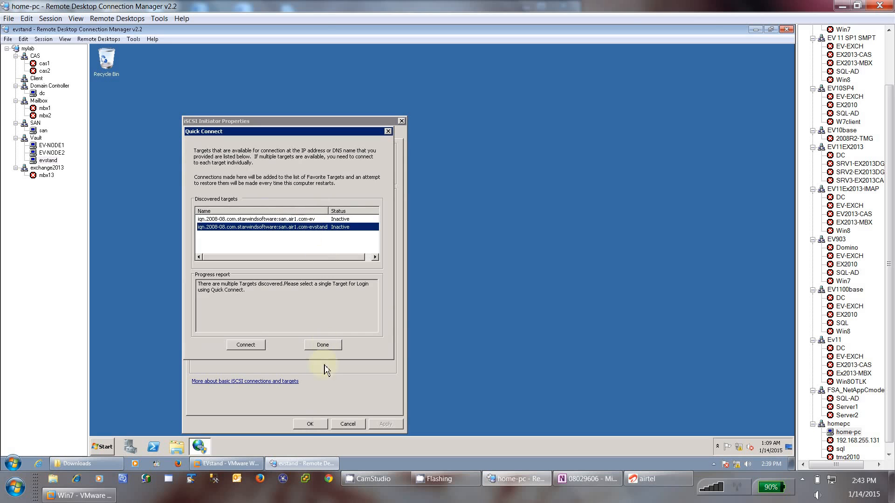
left_click(252, 346)
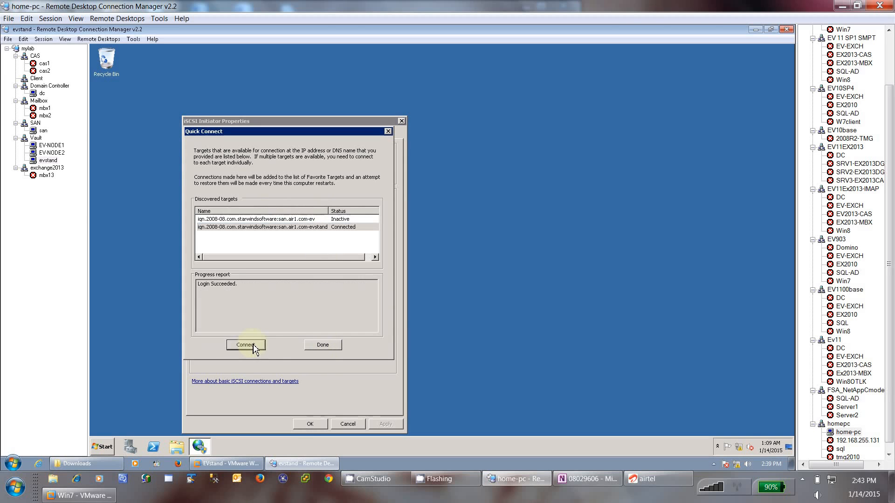
left_click(317, 345)
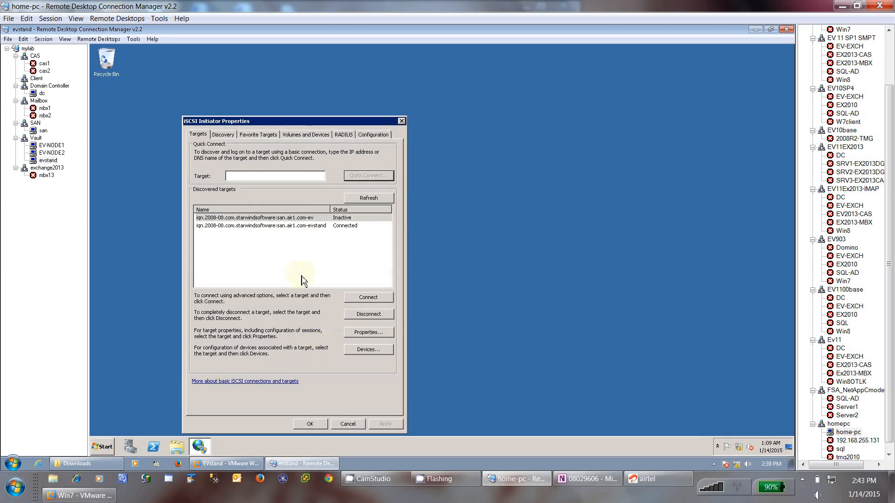
left_click(308, 425)
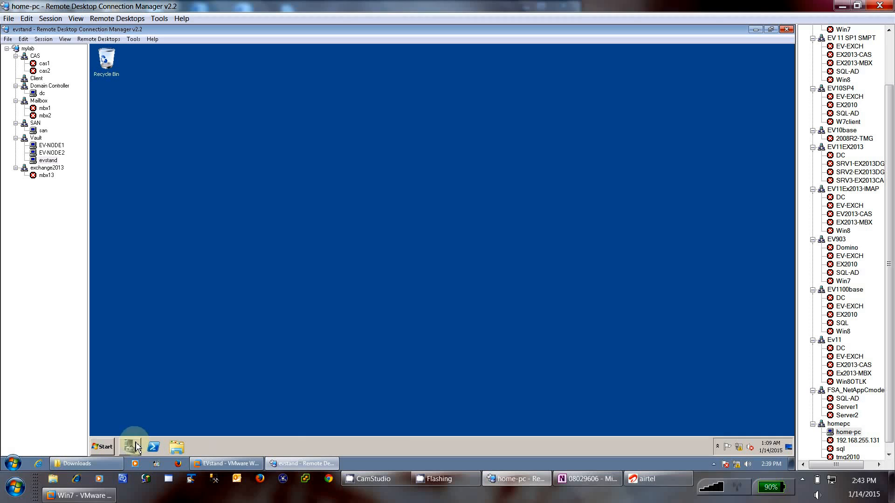
- Open Disk Management under Storage in Server Manager and maximize the window
left_click(131, 445)
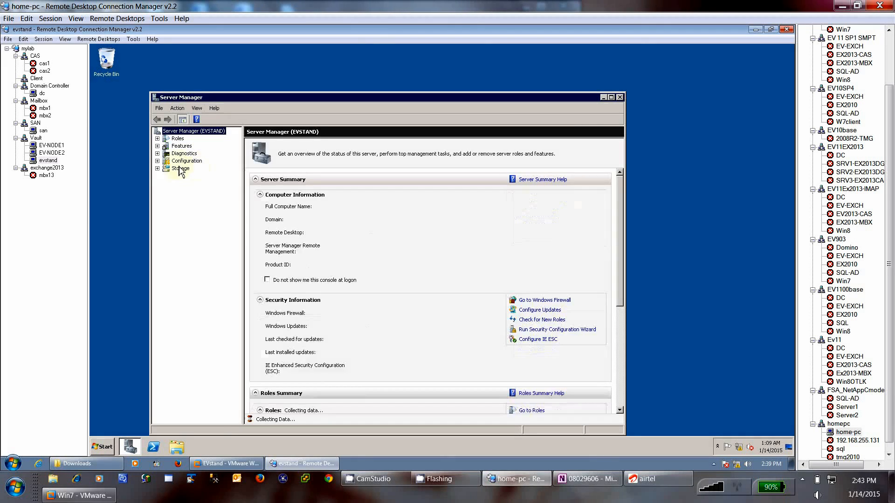
left_click(178, 170)
left_click(158, 169)
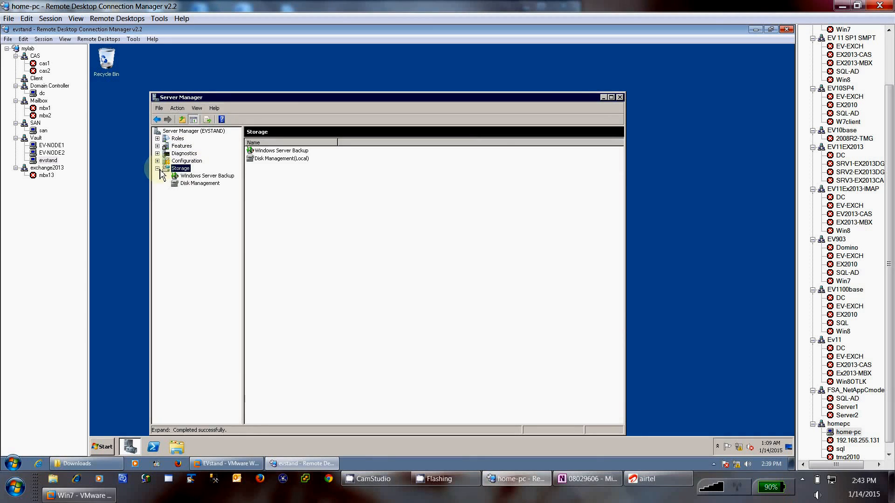
left_click(185, 184)
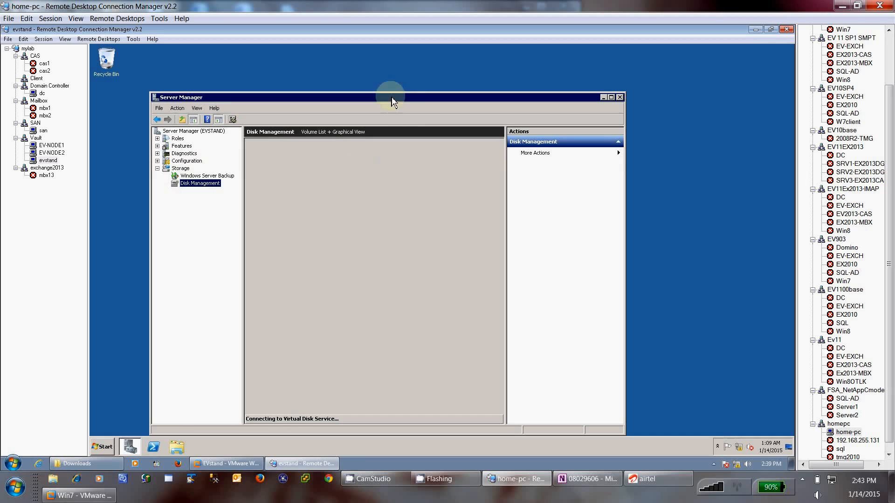
double_click(394, 98)
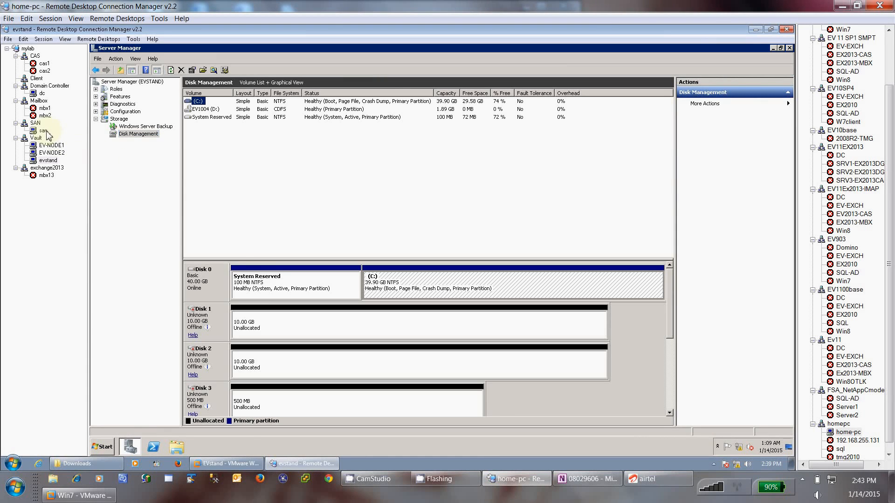
- Bring Disk 1, Disk 2, Disk 3, Disk 4 and Disk 5 online
left_click_drag(262, 265, 259, 201)
right_click(217, 255)
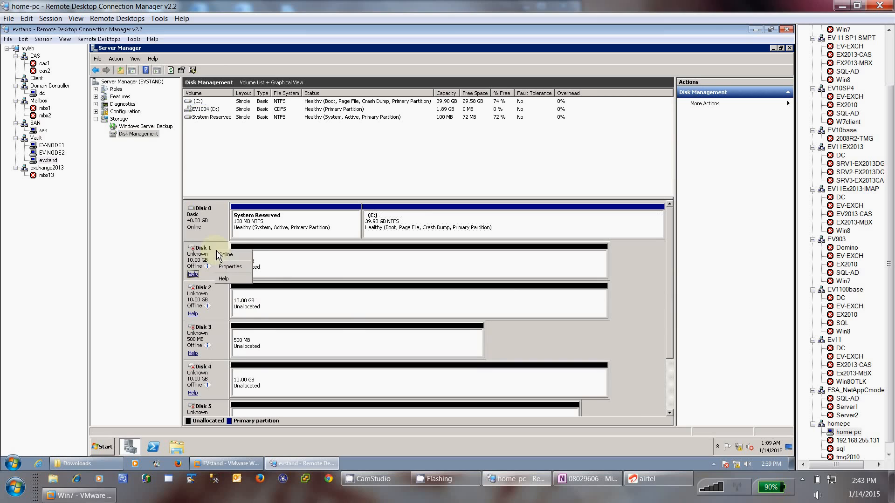
left_click(230, 257)
right_click(224, 307)
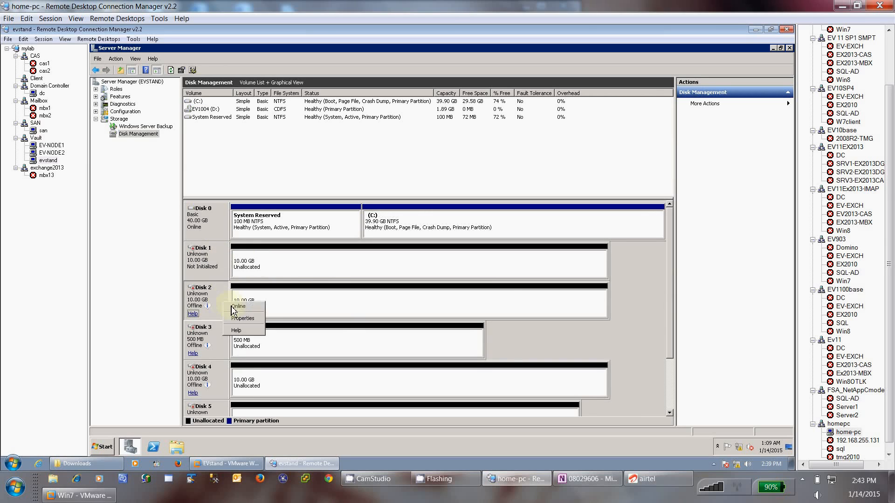
left_click(236, 308)
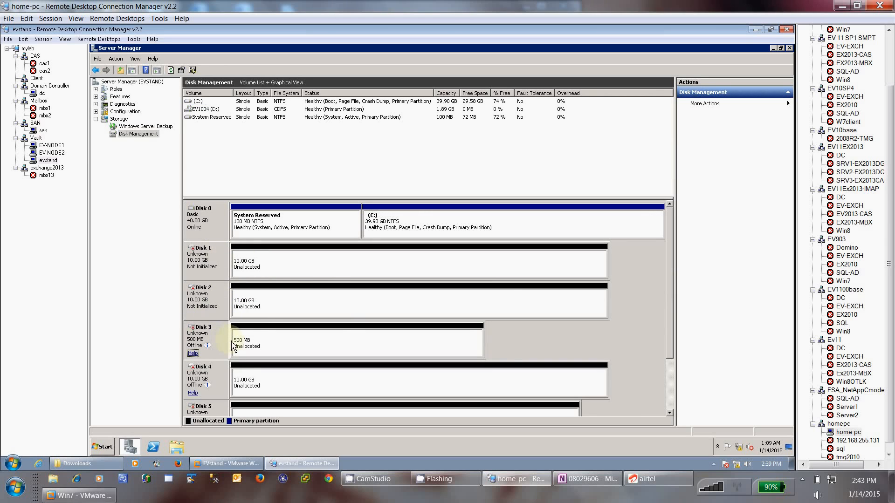
right_click(223, 341)
left_click(234, 344)
right_click(219, 375)
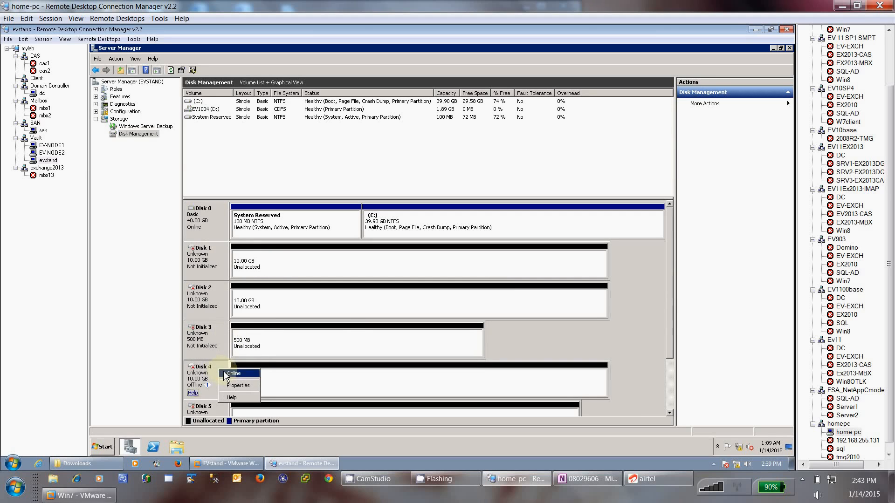
left_click(230, 377)
right_click(220, 413)
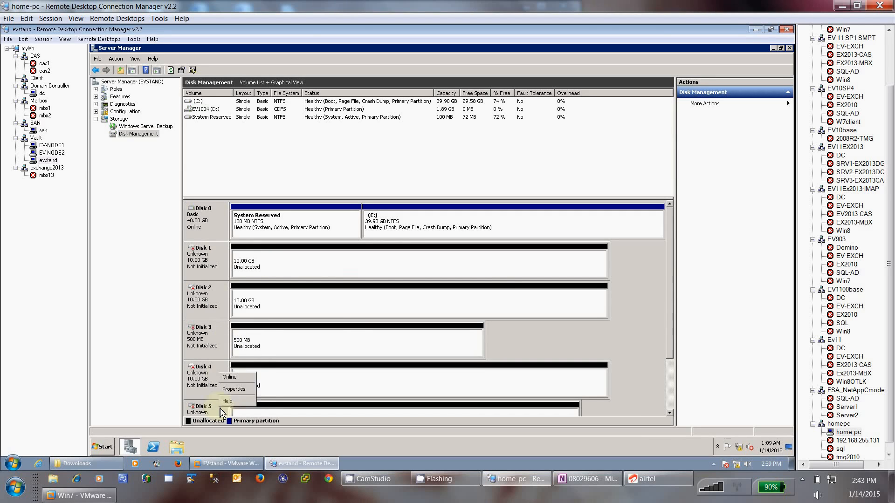
left_click(246, 382)
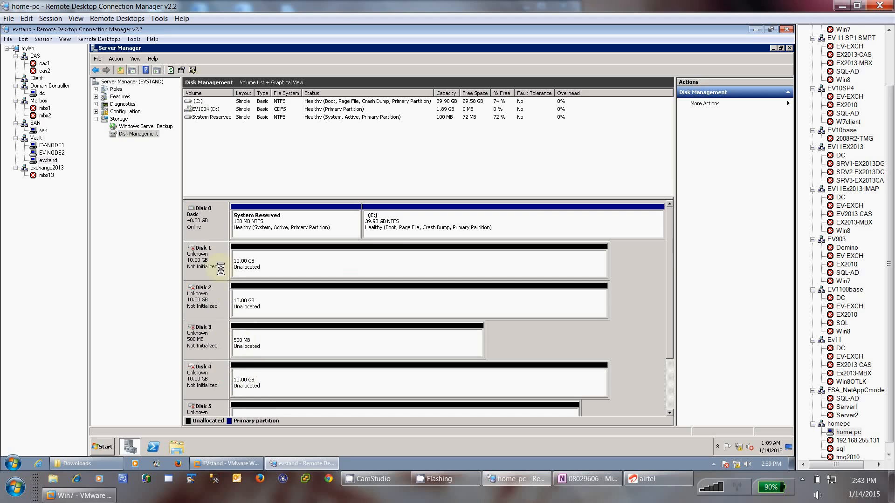
- Initialize Disks 1 through 5 together with the MBR partition style
right_click(219, 259)
left_click(231, 258)
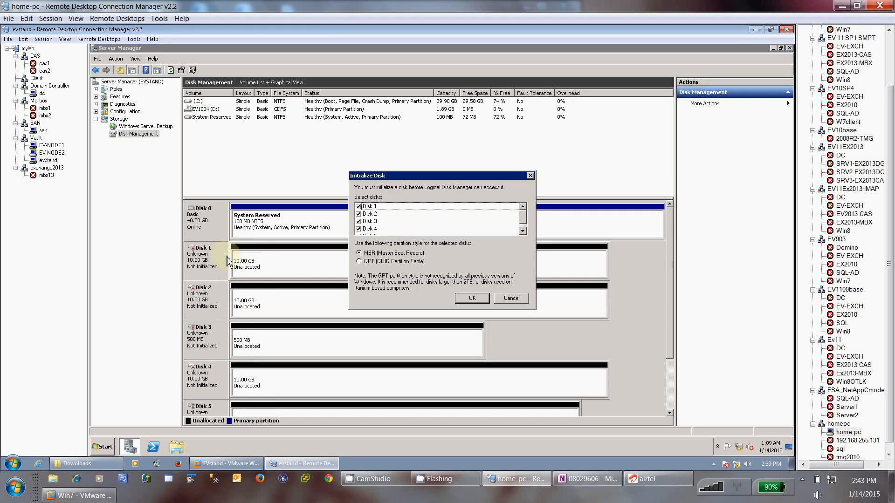
left_click(522, 231)
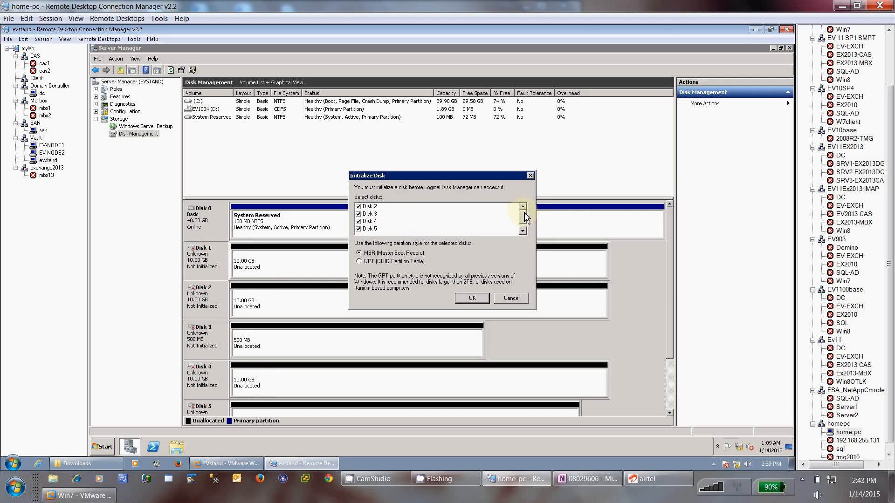
left_click(524, 213)
left_click(472, 299)
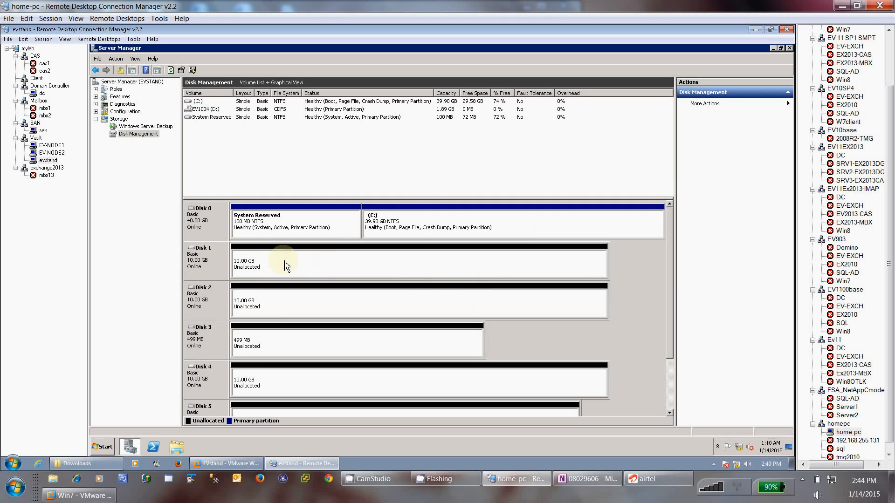
- Create a full-size simple volume on Disk 1 with drive letter E, quick-formatted as NTFS and labelled index
right_click(287, 266)
left_click(297, 271)
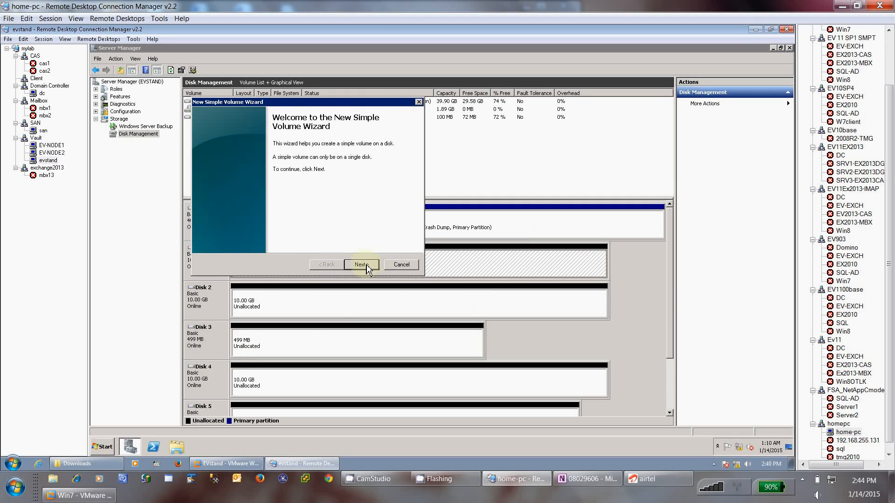
left_click(366, 268)
left_click(366, 268)
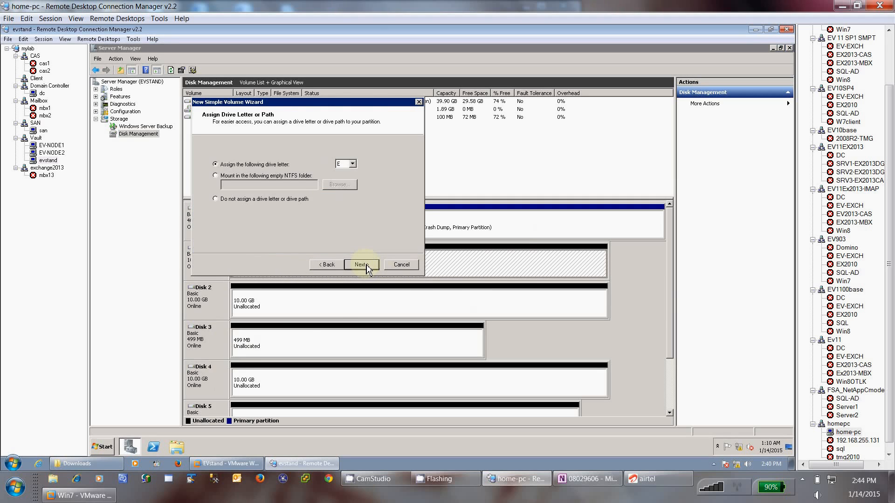
left_click(367, 268)
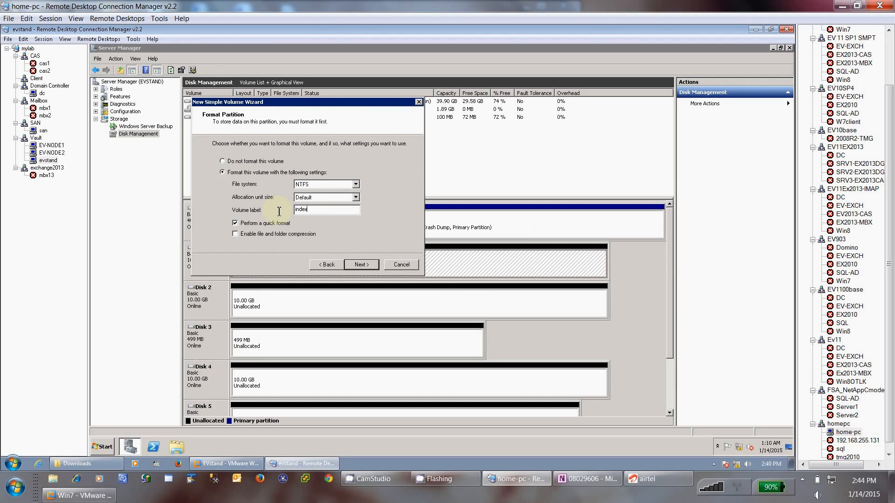
key("Return")
left_click(367, 269)
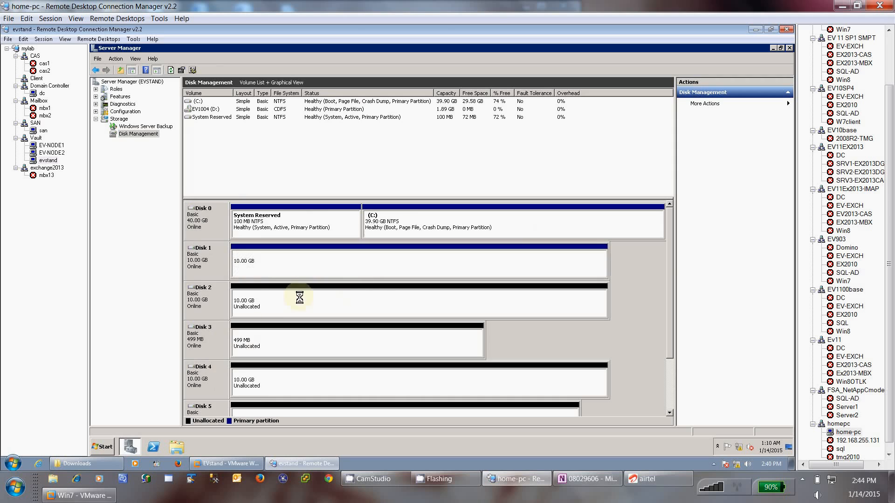
- Try to create a 10236 MB simple NTFS volume from Disk 2's unallocated space with drive letter F and label cache
right_click(264, 306)
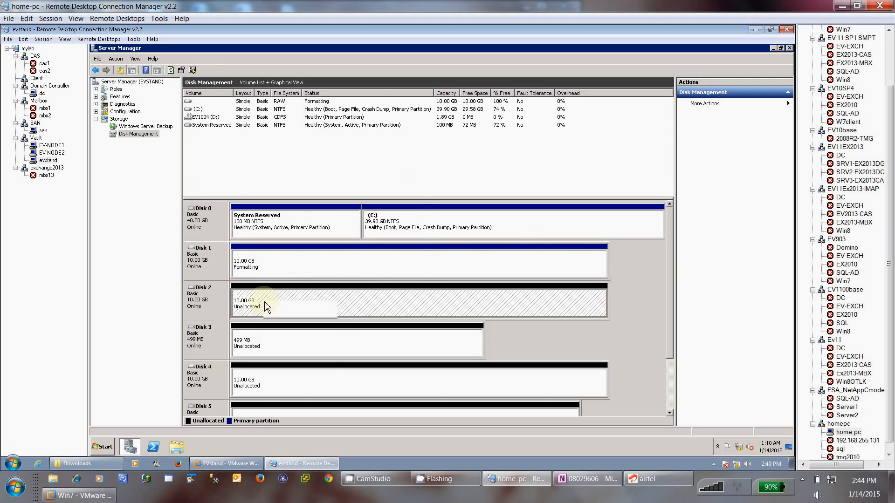
left_click(287, 308)
left_click(359, 264)
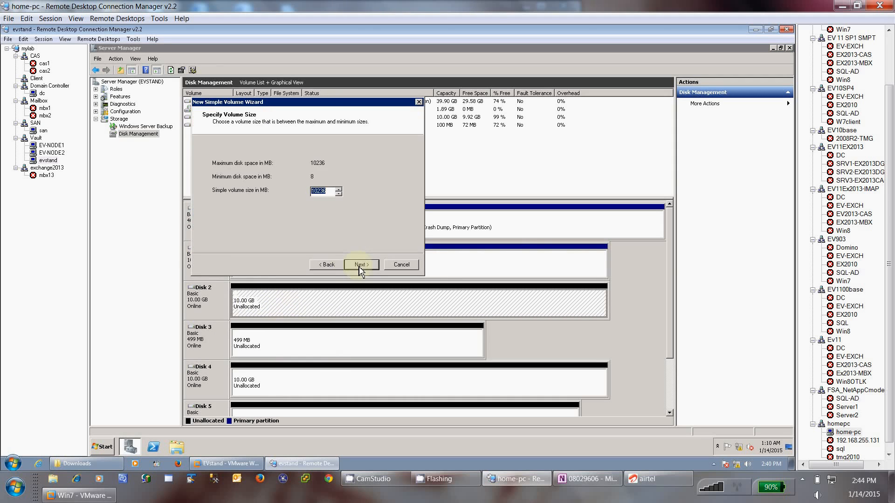
left_click(360, 264)
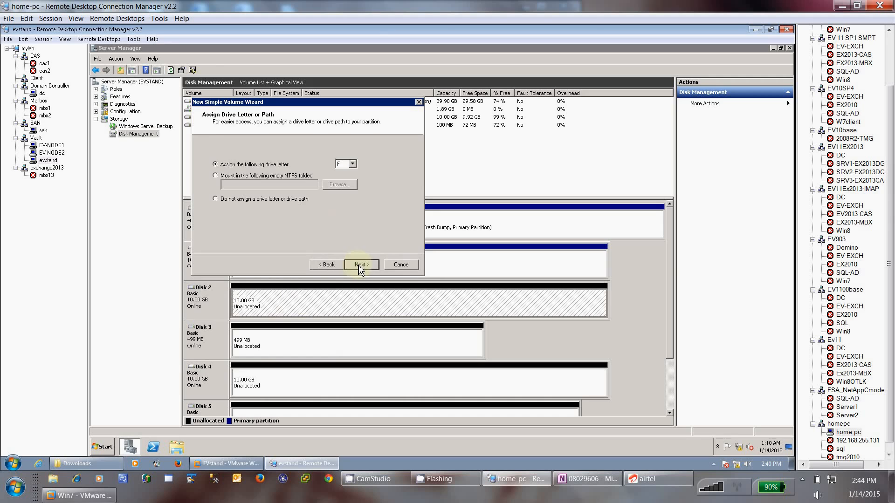
left_click(357, 265)
left_click_drag(329, 210, 273, 216)
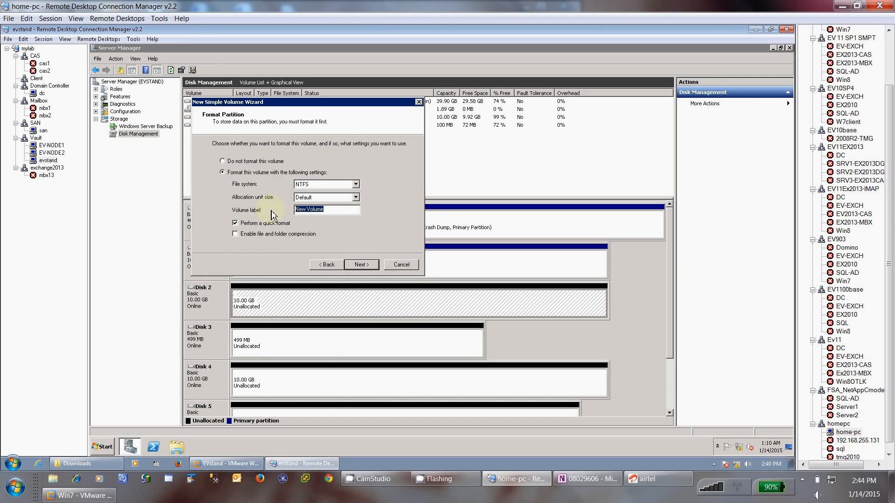
type("cache")
key("Return")
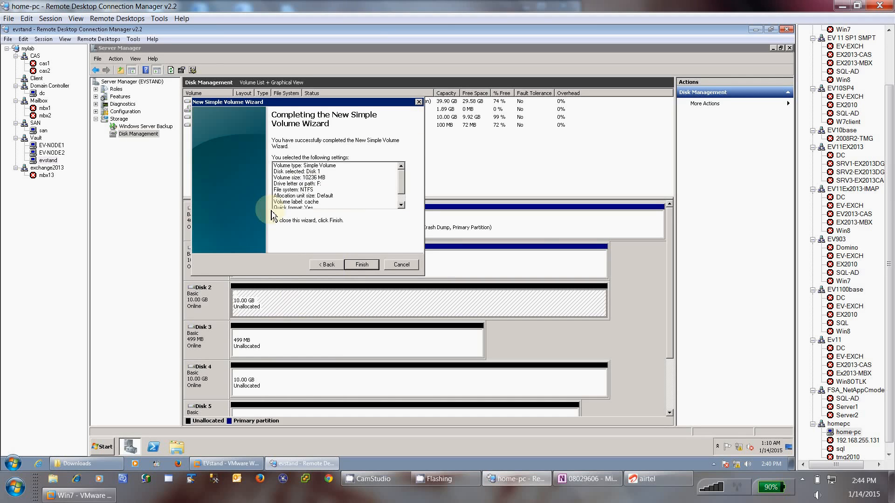
left_click(357, 264)
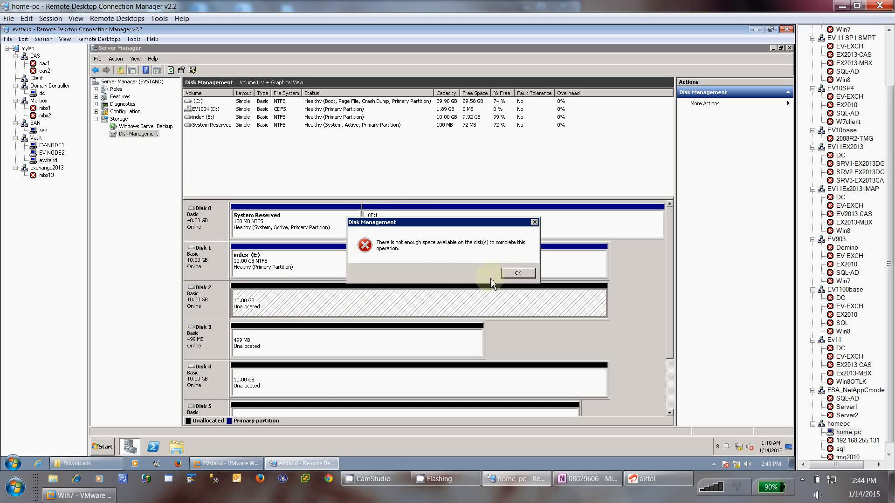
left_click(516, 273)
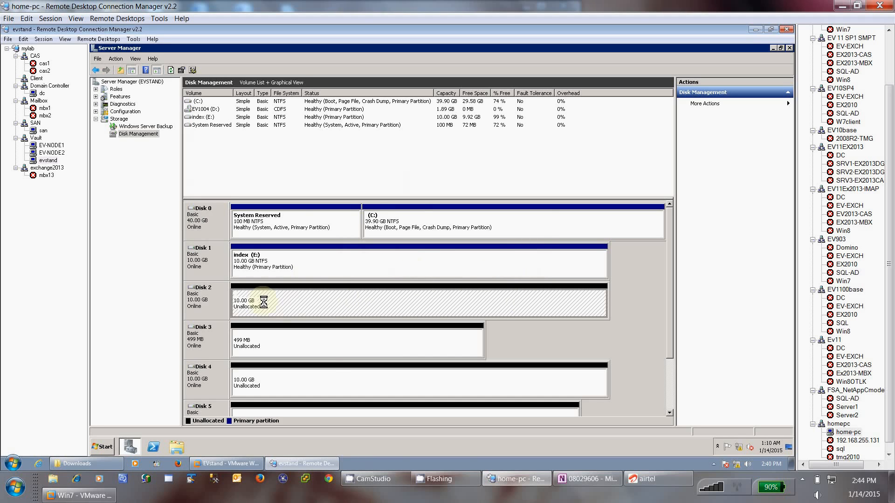
- Create a full-size simple volume on Disk 2 with drive letter G, quick-formatted as NTFS and labelled cache
right_click(266, 306)
left_click(279, 361)
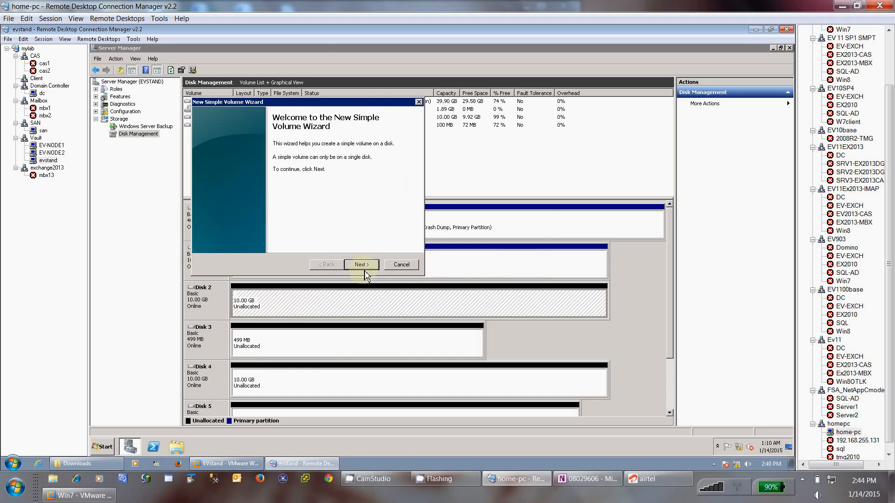
left_click(363, 264)
left_click(365, 269)
left_click(365, 270)
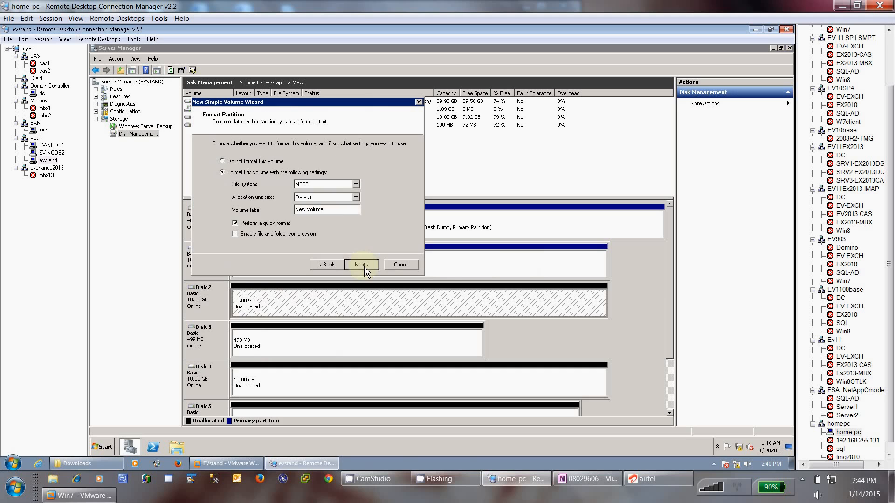
left_click_drag(337, 210, 275, 211)
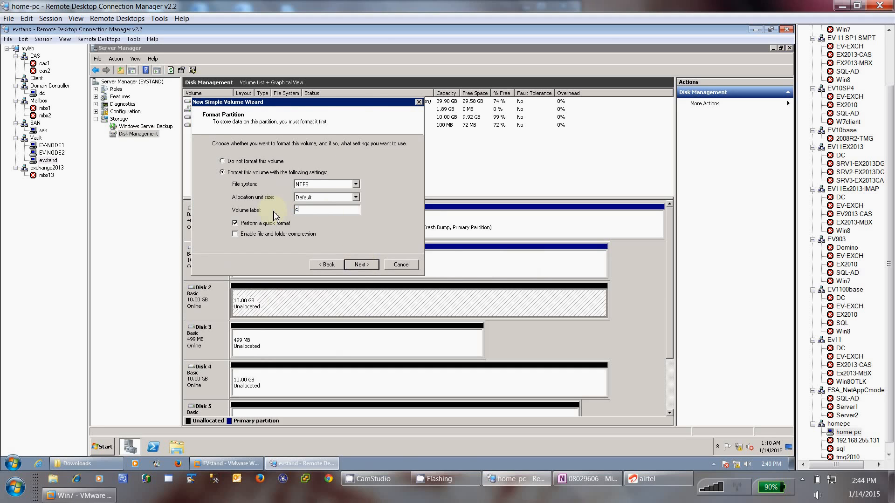
type("cache")
key("Return")
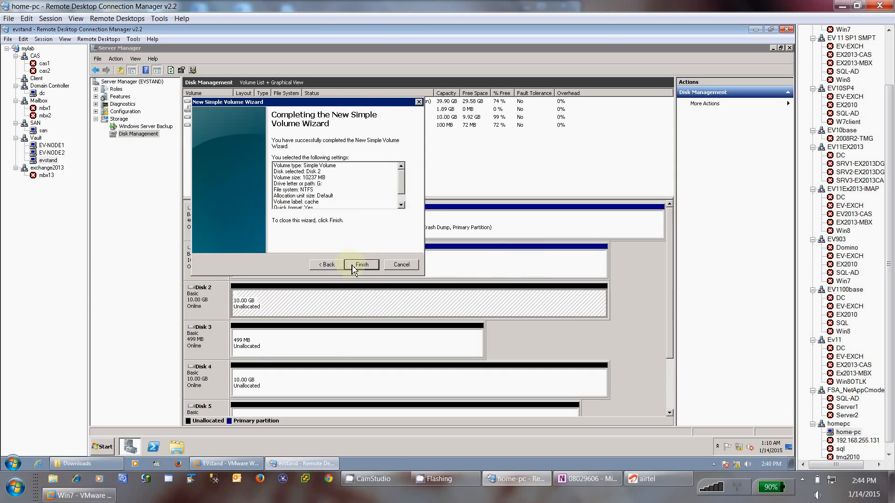
left_click(360, 265)
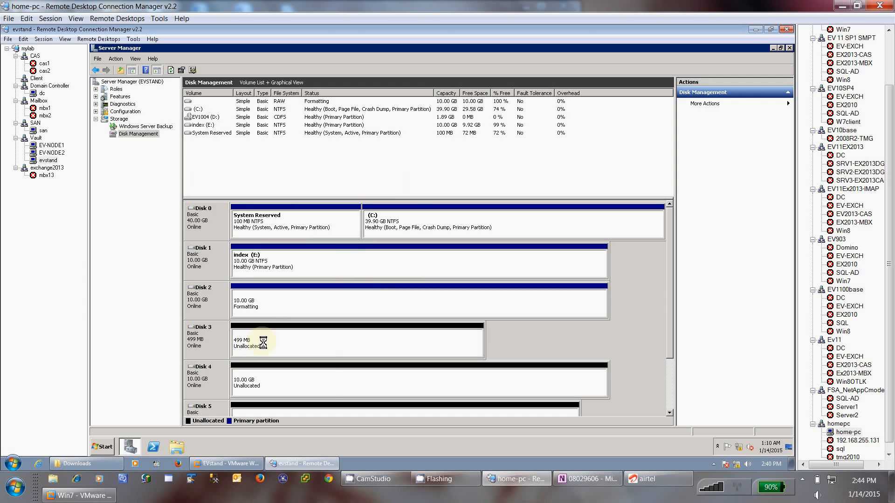
- Try to create a quick-formatted NTFS simple volume with drive letter F and label quorum, starting from Disk 3's unallocated space
left_click(263, 344)
right_click(264, 343)
left_click(285, 348)
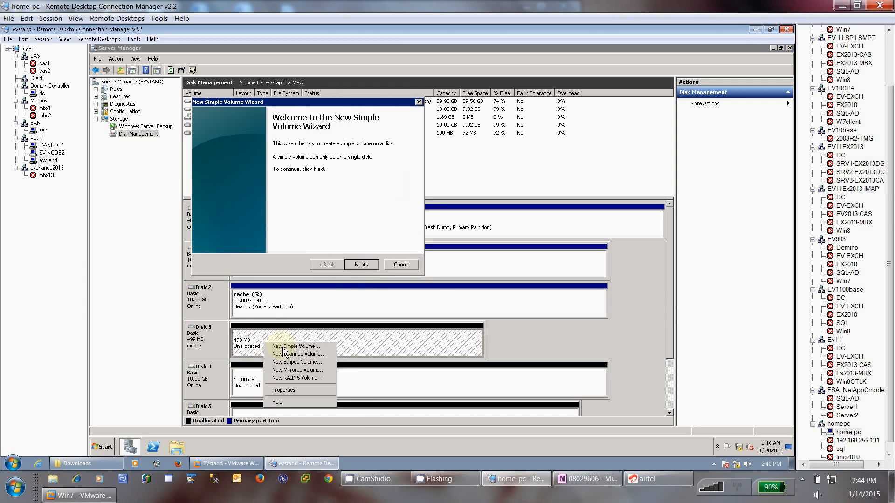
left_click(362, 267)
left_click(363, 265)
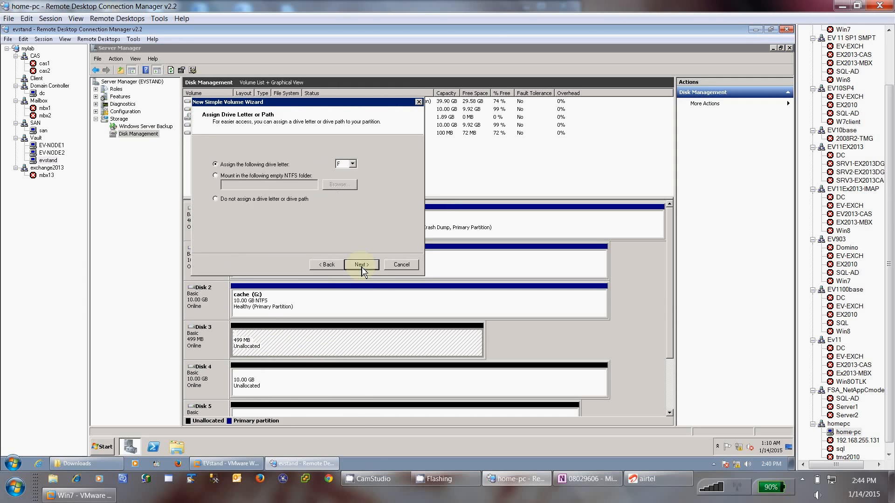
left_click(362, 265)
left_click_drag(329, 209, 291, 210)
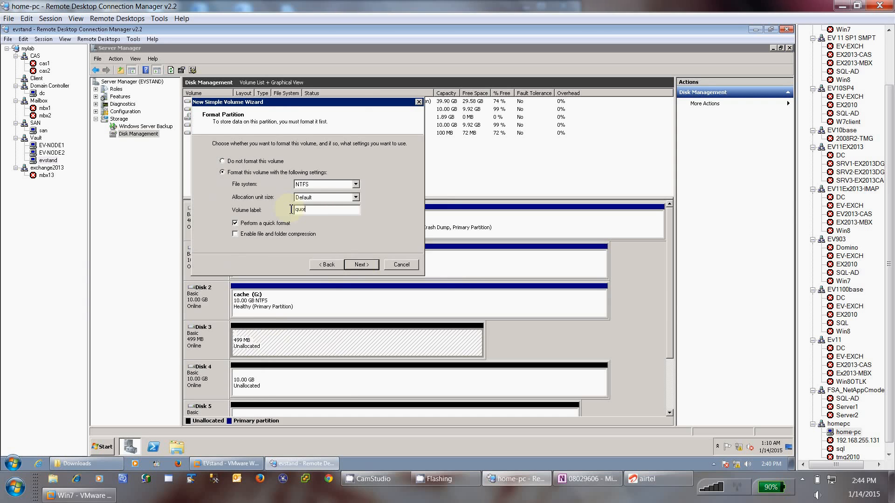
left_click(362, 265)
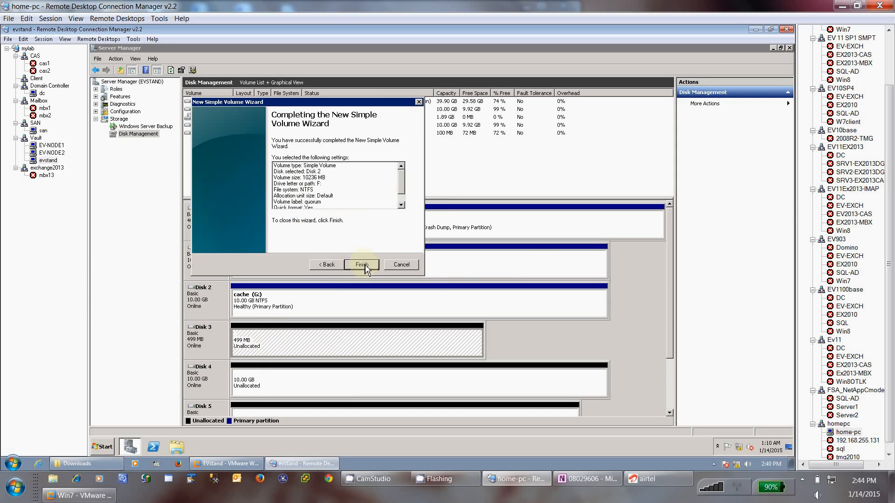
left_click(363, 266)
left_click(515, 273)
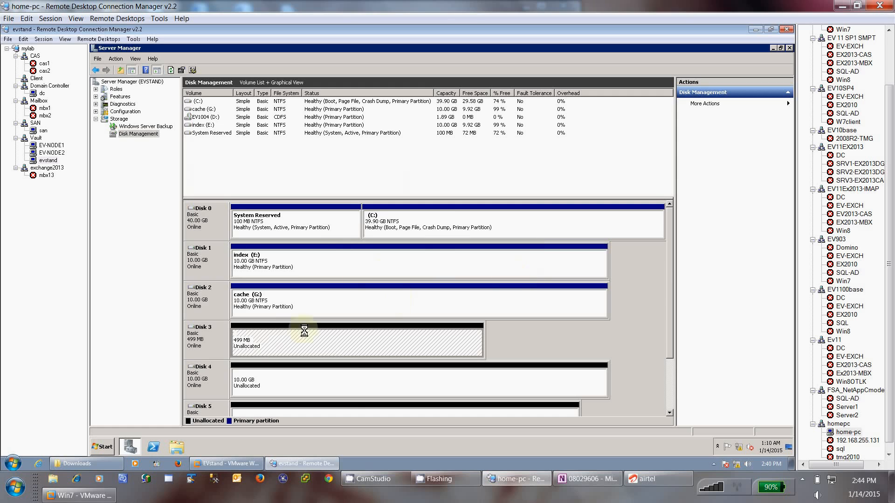
- Create a 497 MB simple volume on Disk 3 with drive letter H, quick-formatted as NTFS and labelled quorum
right_click(289, 344)
left_click(307, 343)
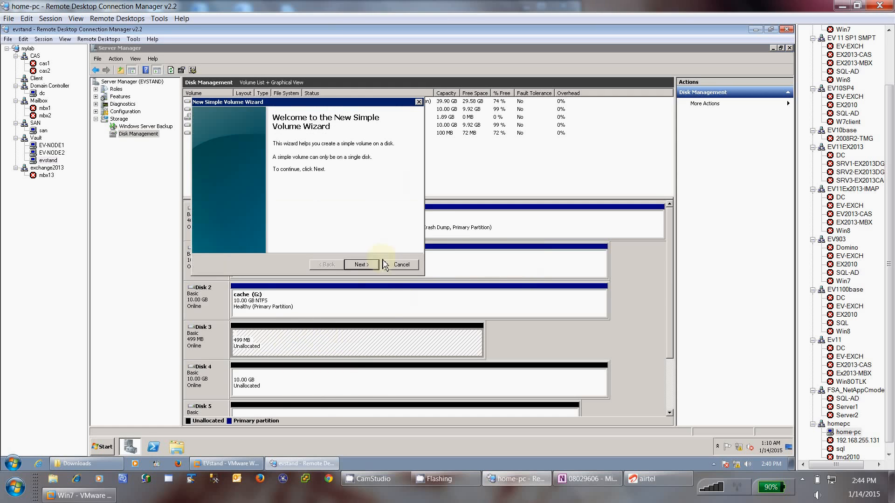
left_click(372, 267)
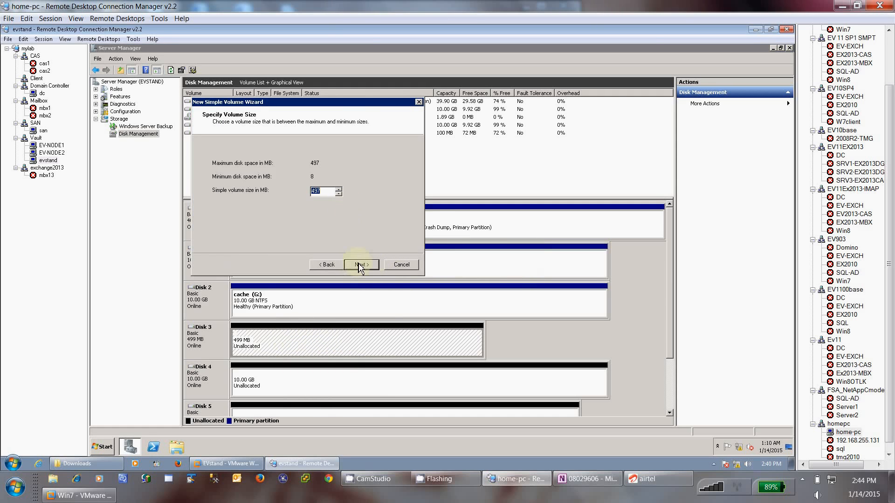
left_click(358, 263)
left_click(359, 265)
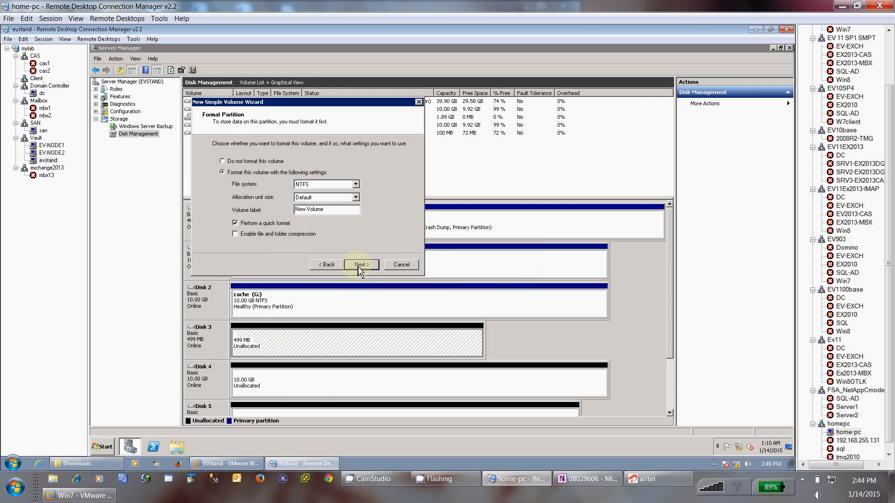
left_click_drag(325, 209, 264, 214)
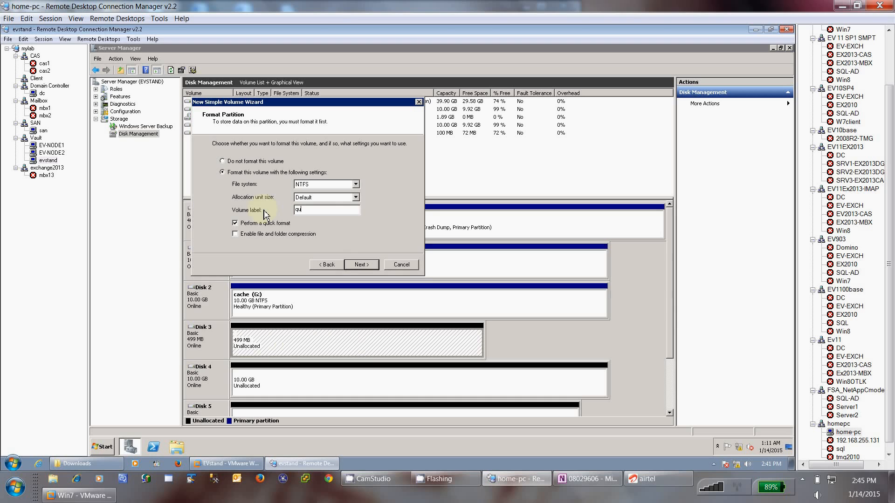
key("Return")
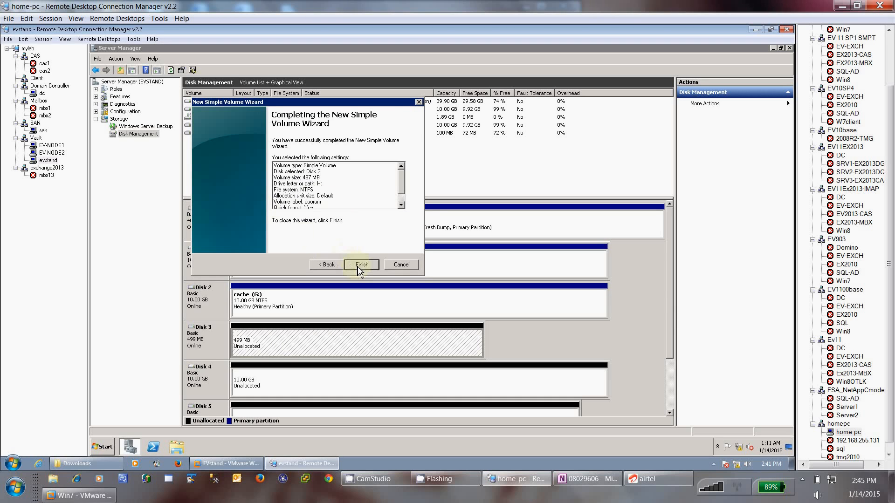
left_click(361, 264)
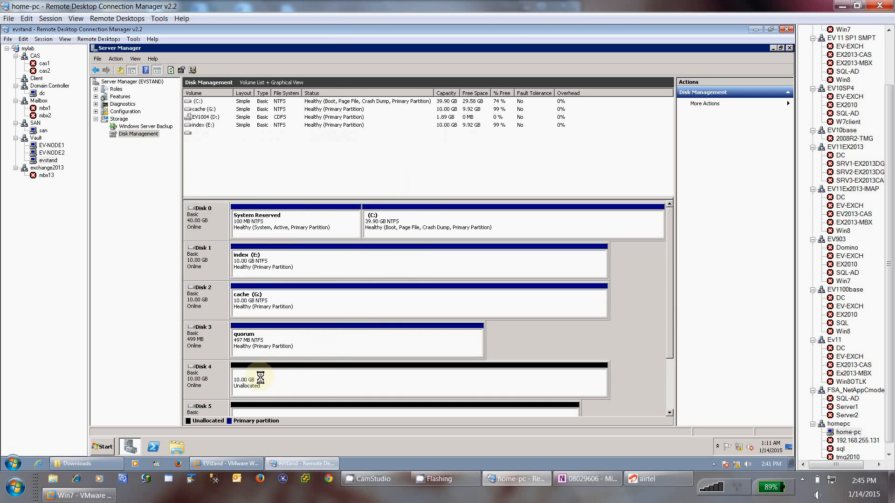
- Create a full-size simple volume on Disk 4 with drive letter F, quick-formatted as NTFS and labelled msmq
left_click(265, 382)
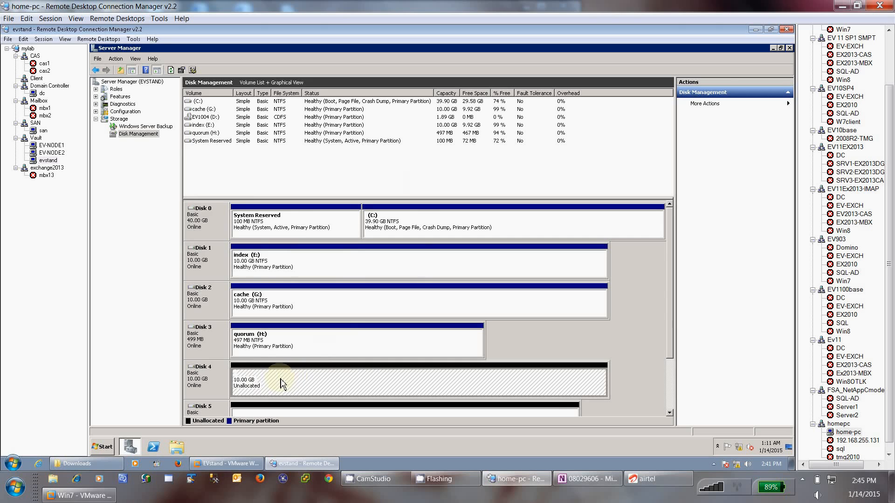
right_click(281, 379)
left_click(311, 316)
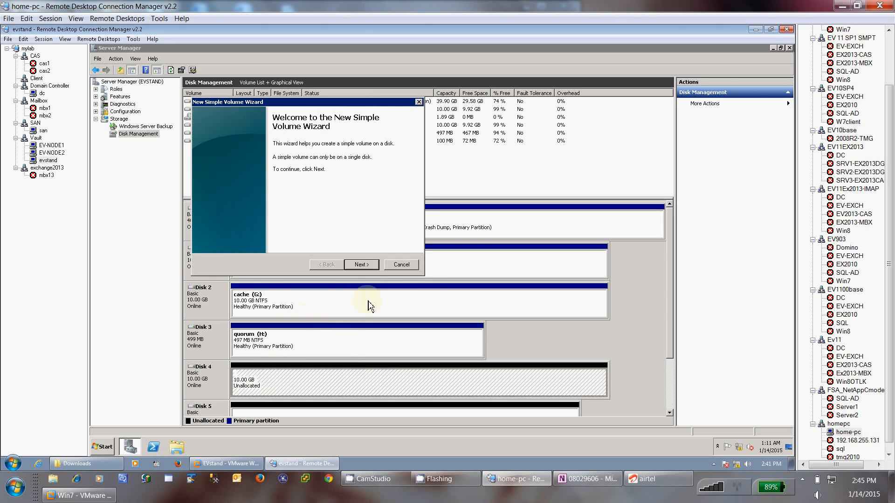
left_click(362, 264)
left_click(362, 265)
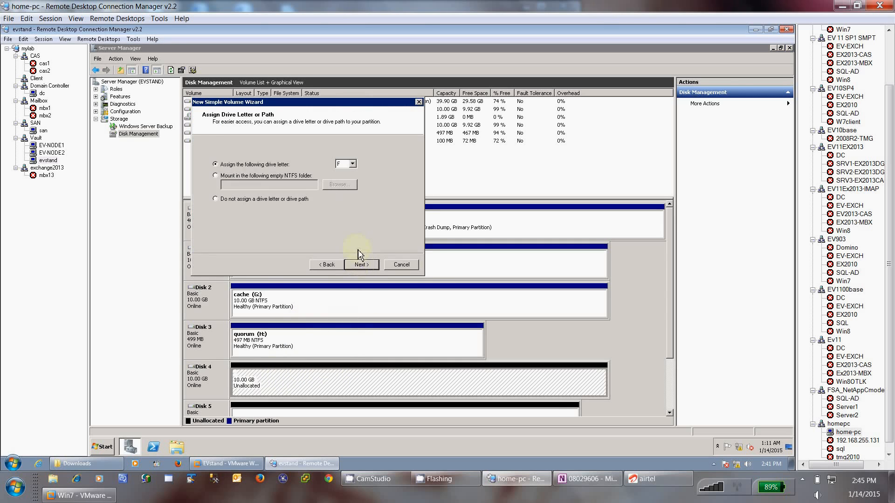
left_click(363, 265)
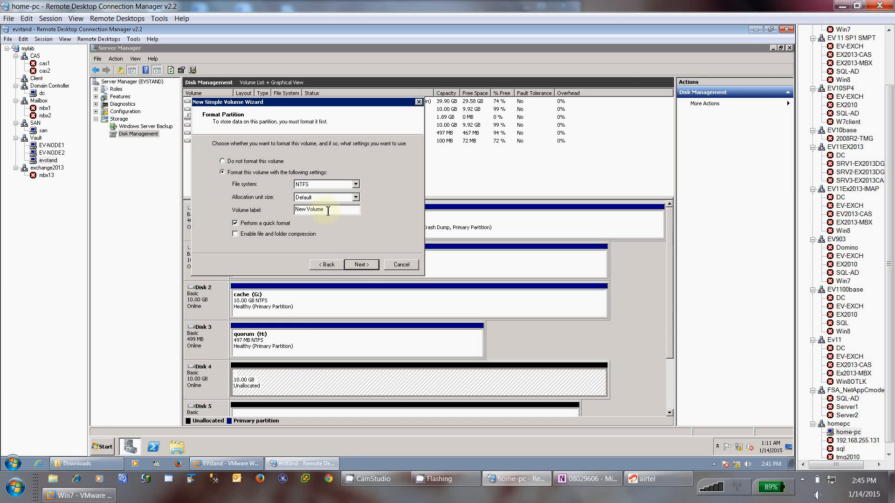
left_click_drag(326, 209, 256, 211)
type("msmq")
key("Return")
key("Return")
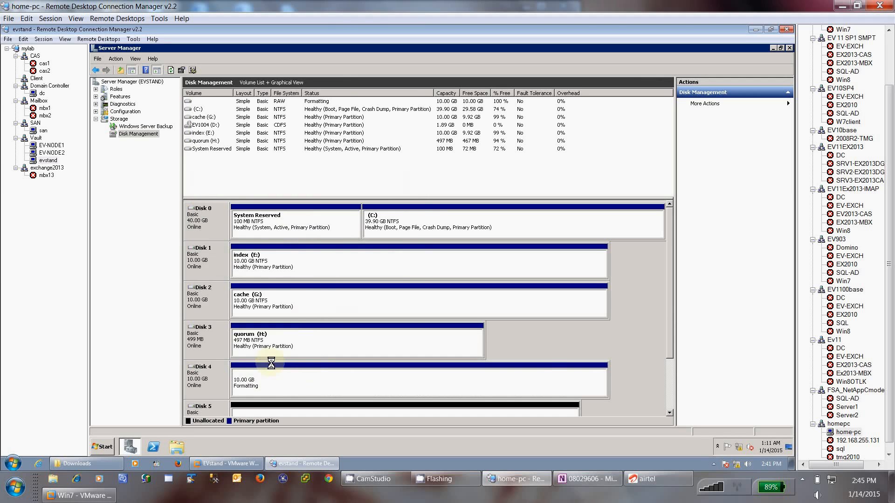
- Create a full-size NTFS simple volume labelled vault on Disk 5 with drive letter I, and view the drives in Computer
left_click(670, 388)
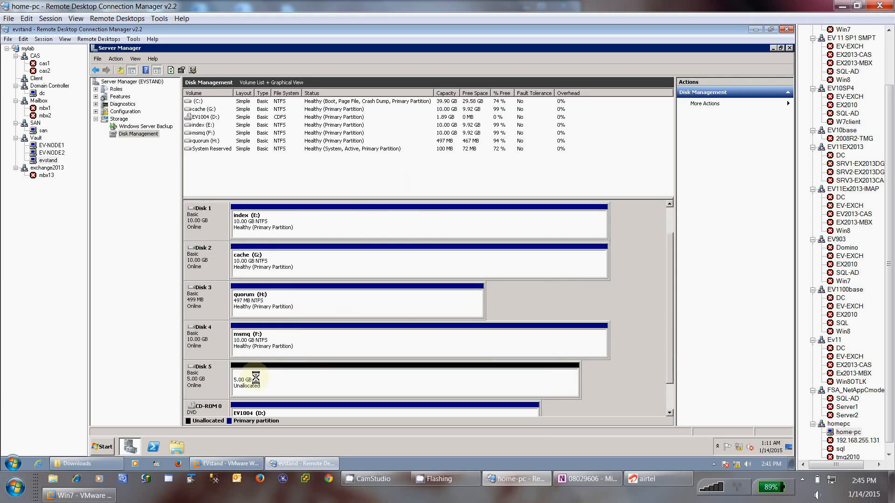
left_click(256, 379)
right_click(274, 384)
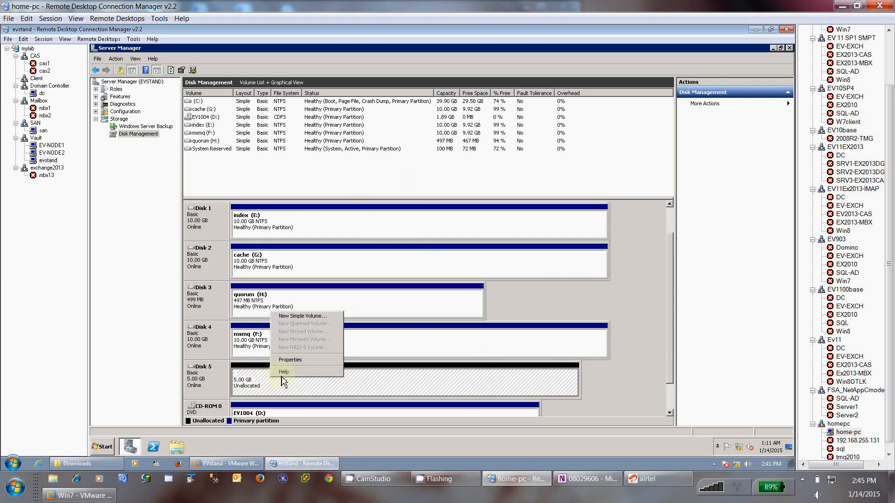
left_click(291, 316)
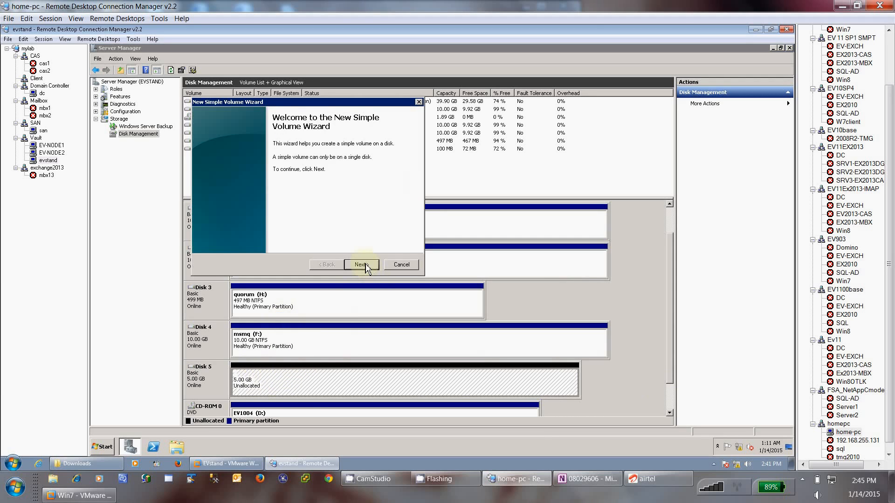
left_click(363, 265)
left_click(364, 266)
left_click(362, 265)
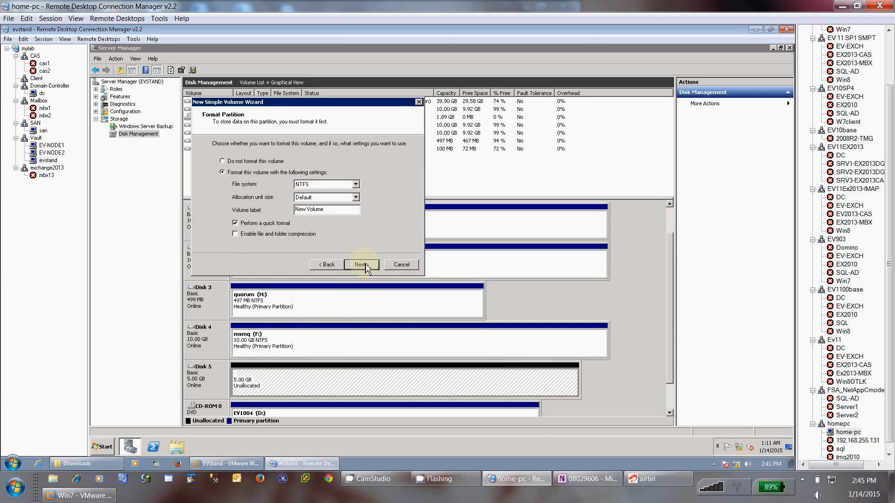
left_click_drag(326, 211, 275, 211)
type("V")
left_click(357, 266)
left_click(356, 268)
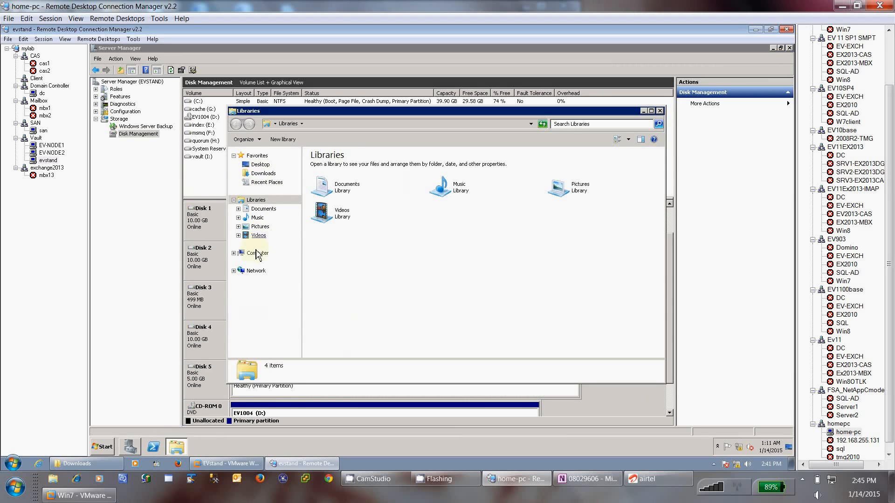
left_click(257, 253)
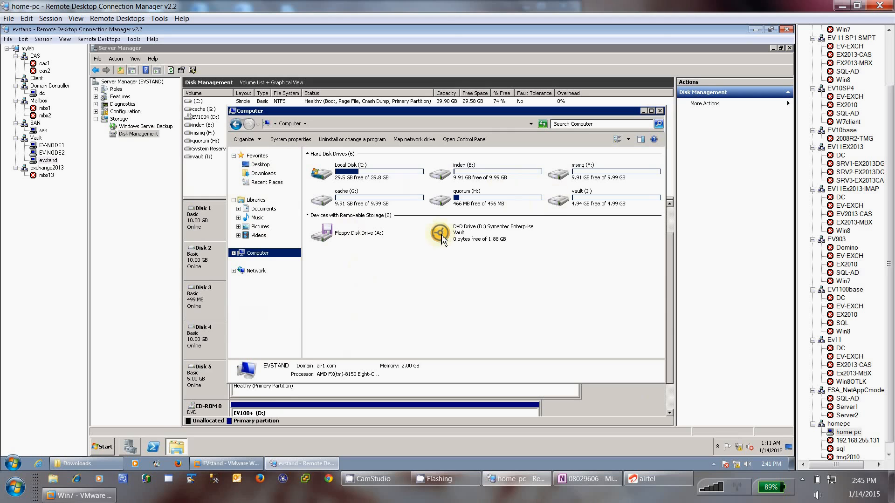
- Switch to Failover Cluster Manager on the san server and add all five available disks to the evha1.air1.com cluster's storage
left_click(43, 130)
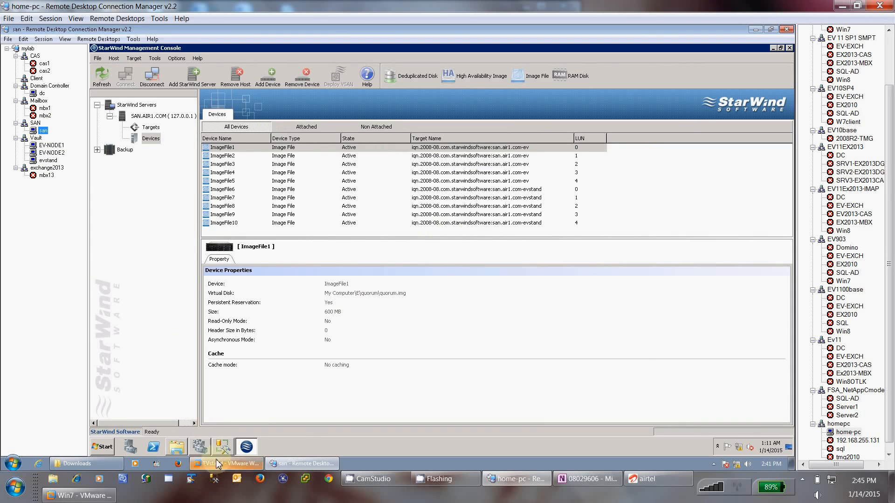
left_click(199, 447)
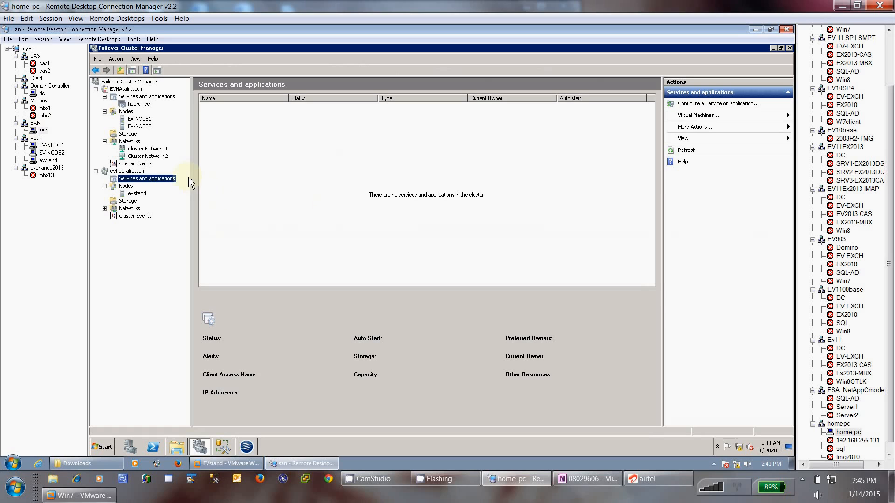
left_click(128, 201)
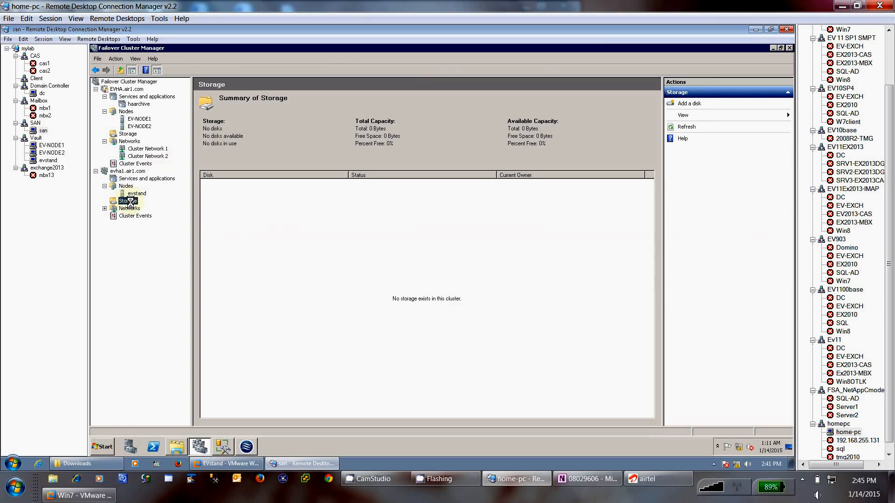
right_click(132, 206)
left_click(148, 213)
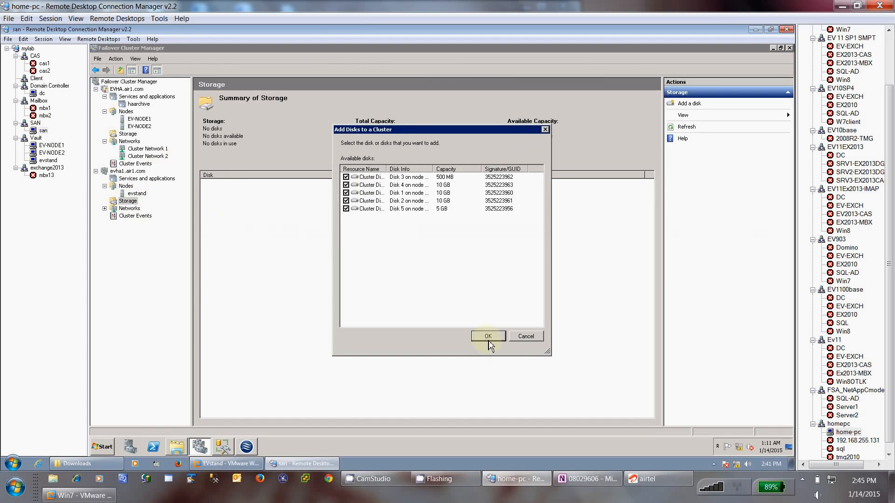
left_click(488, 338)
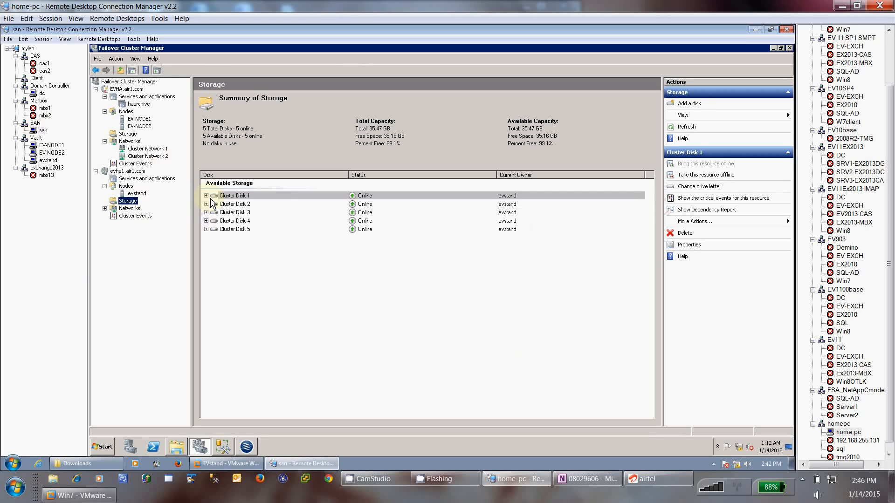
- Expand Cluster Disk 1 through Cluster Disk 5 to check each disk's volume letter, file system and size
left_click(210, 197)
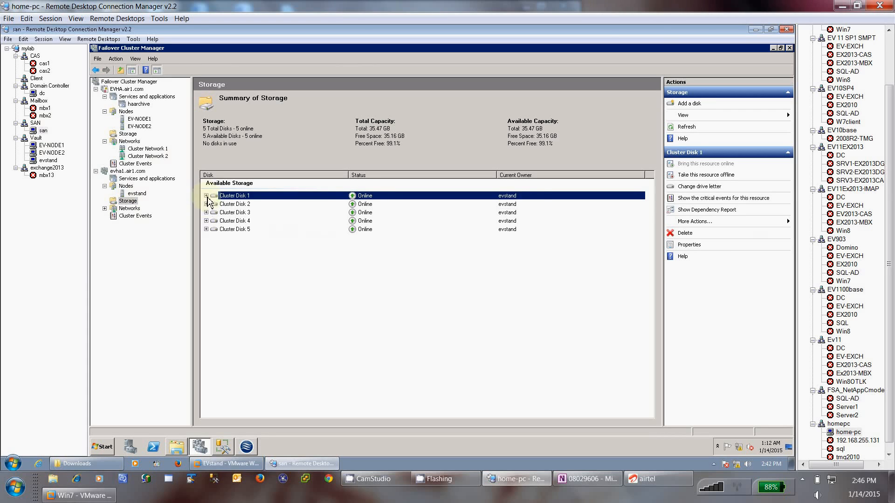
left_click(206, 196)
left_click(206, 213)
left_click(206, 230)
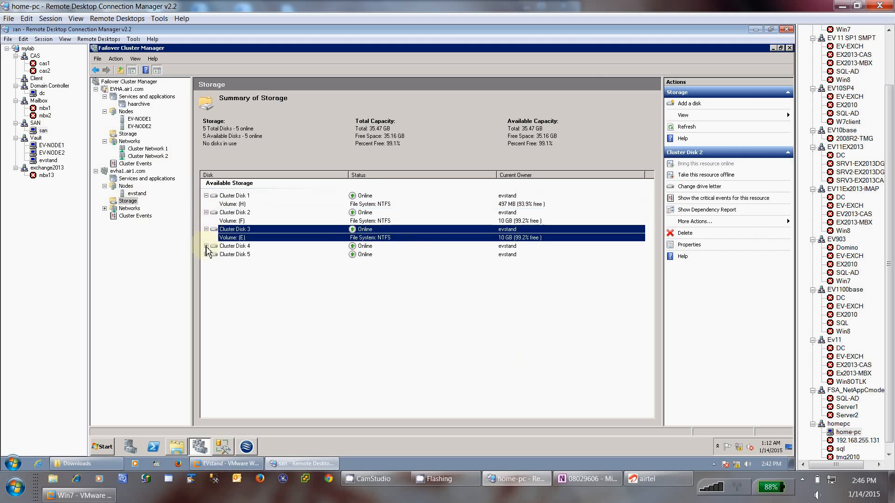
left_click(206, 246)
left_click(206, 263)
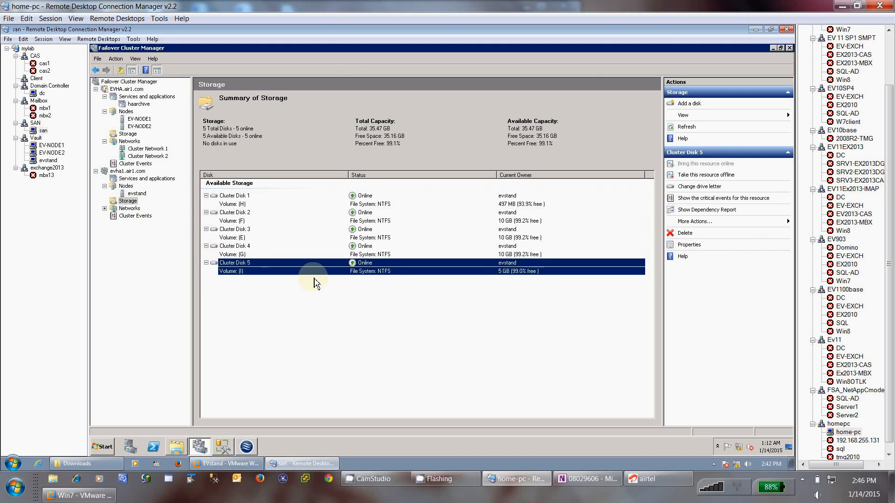
- Rename Cluster Disk 1, the disk holding volume H, to quorum in its properties
right_click(235, 198)
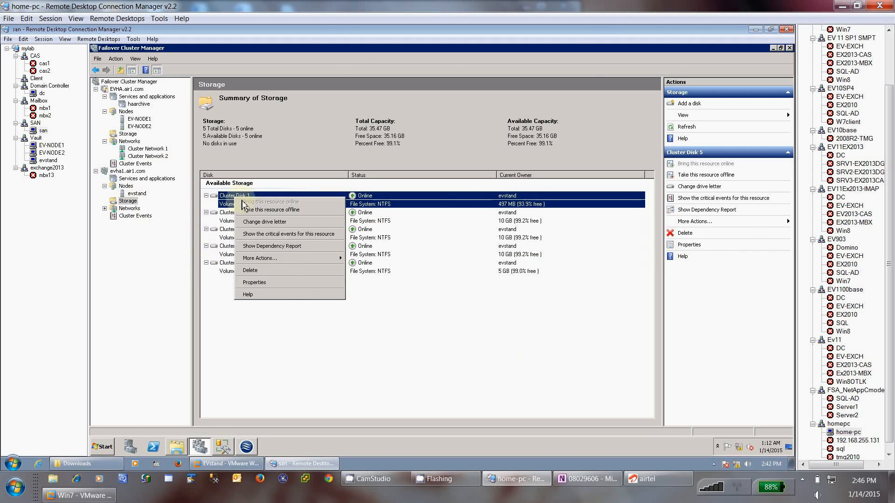
left_click(275, 282)
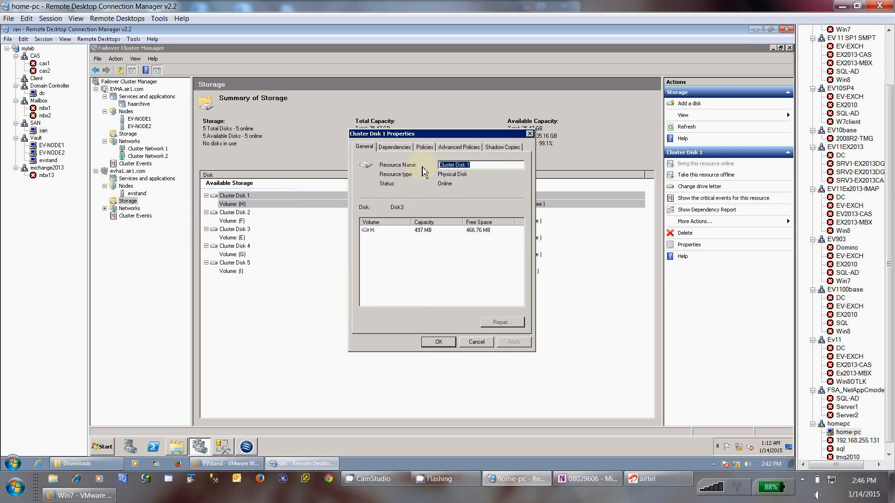
type("quorum")
left_click(438, 342)
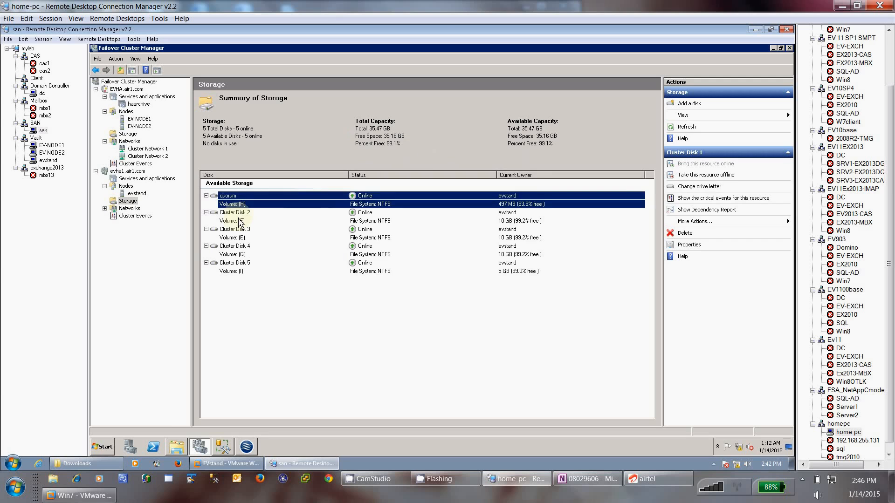
- Rename Cluster Disk 2, the disk holding volume F, to index in its properties
right_click(239, 222)
left_click(261, 302)
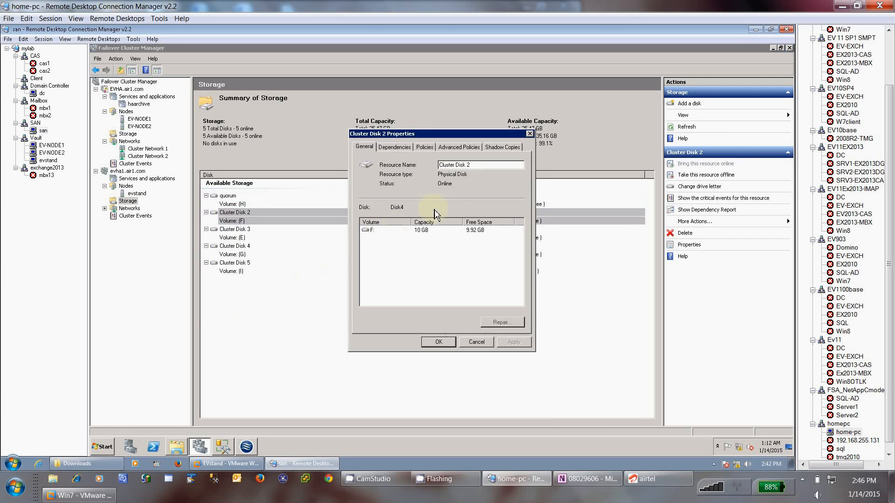
left_click_drag(472, 166, 420, 166)
type("index")
left_click(438, 341)
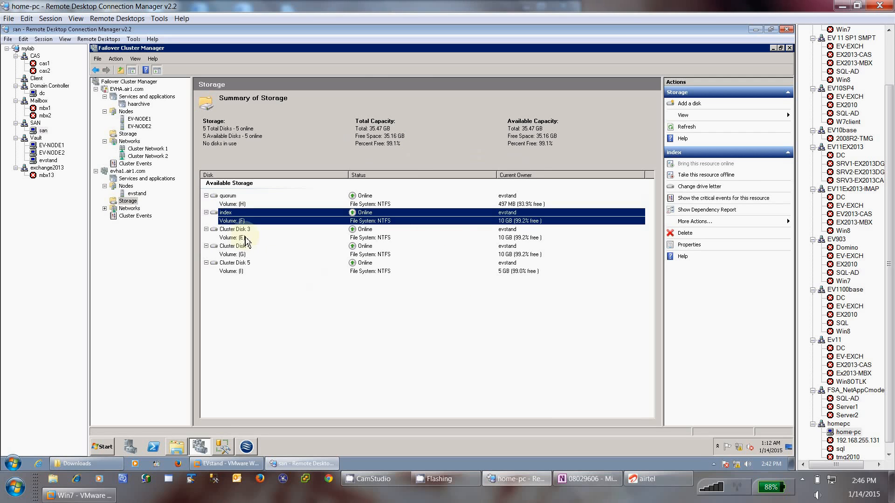
- Rename Cluster Disk 3, the disk holding volume E, to vault in its properties
right_click(244, 236)
left_click(275, 320)
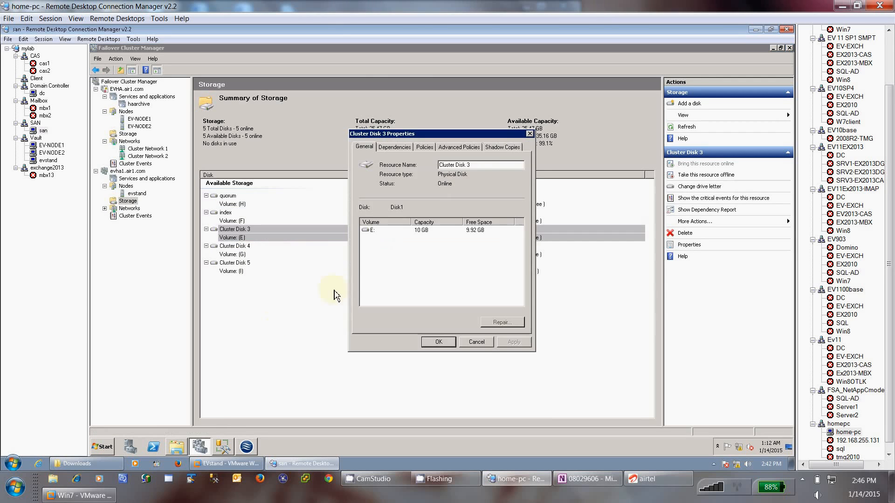
left_click_drag(478, 165, 411, 165)
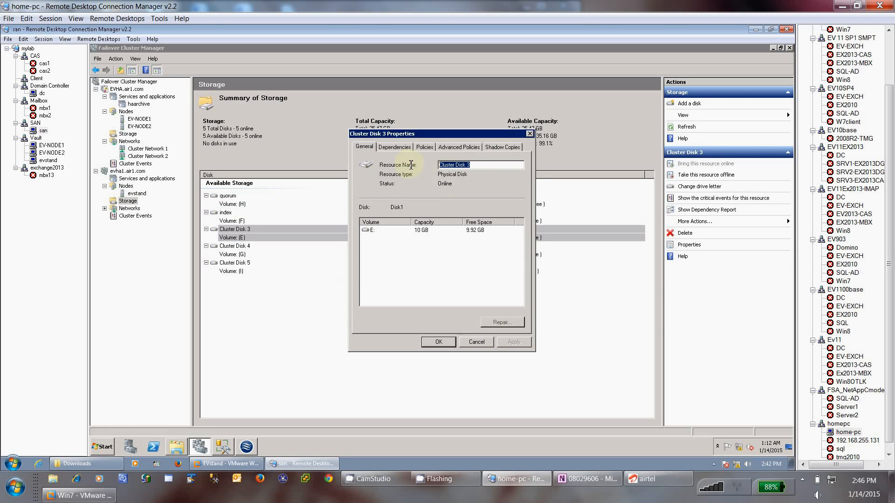
type("vault")
left_click(438, 342)
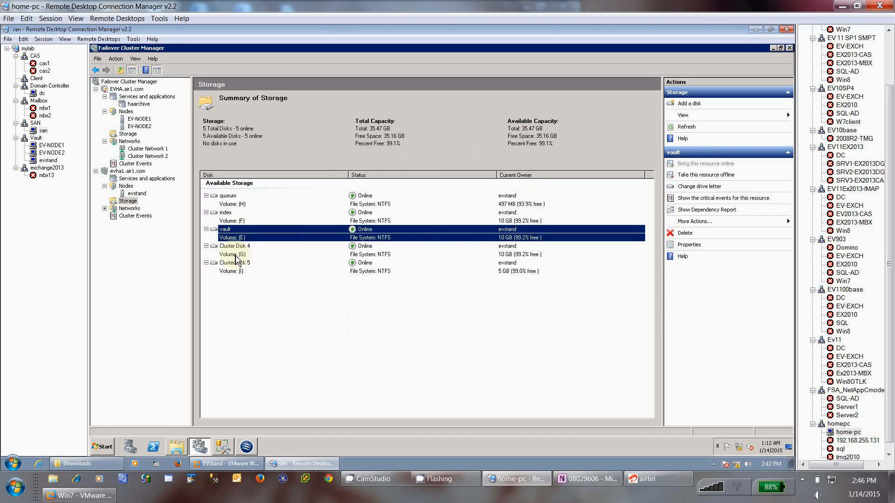
- Rename Cluster Disk 4, the disk holding volume G, to cache in its properties
left_click(237, 259)
right_click(236, 260)
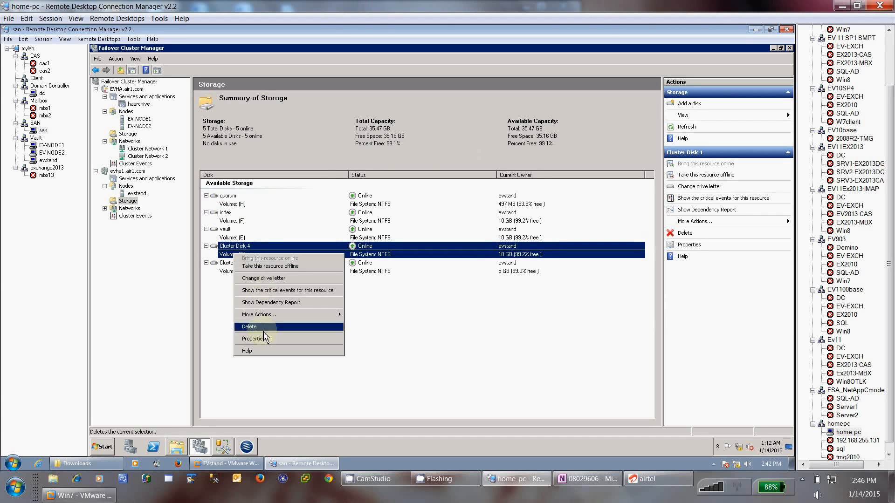
left_click(259, 339)
left_click_drag(473, 166, 423, 166)
type("cache")
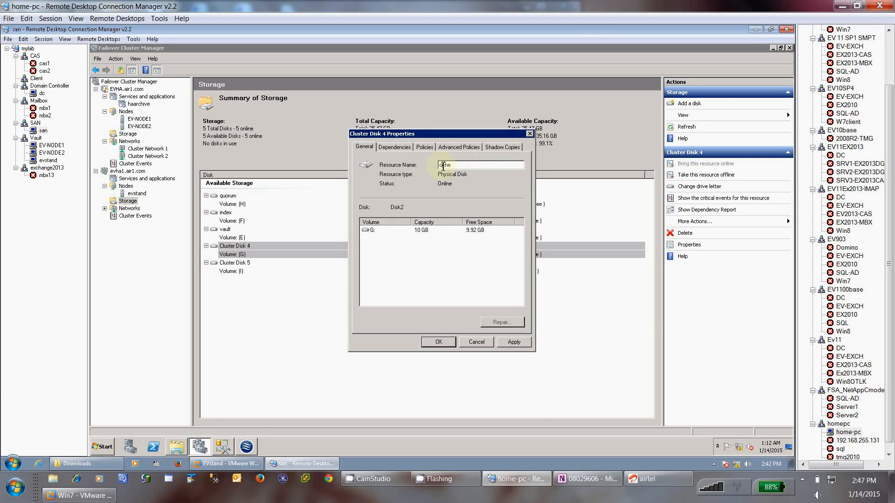
left_click(442, 165)
type("a")
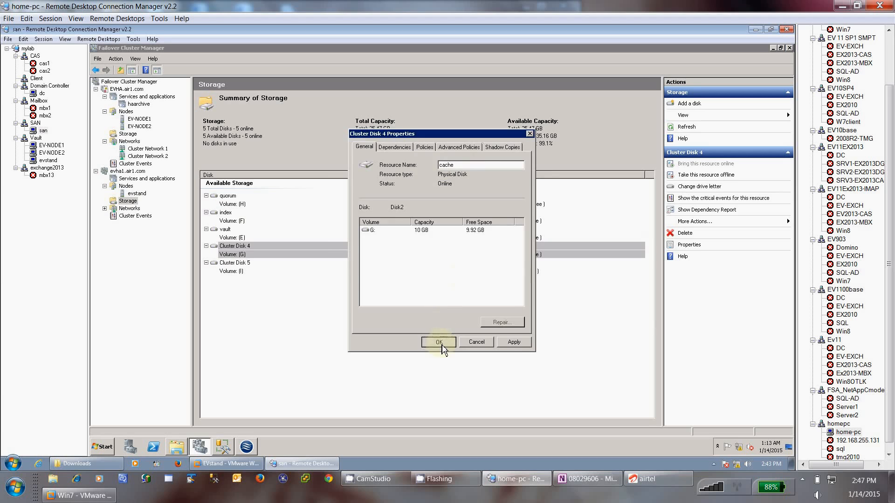
left_click(439, 342)
- Rename Cluster Disk 5, the disk holding volume I, to msmq in its properties
left_click(247, 266)
right_click(247, 267)
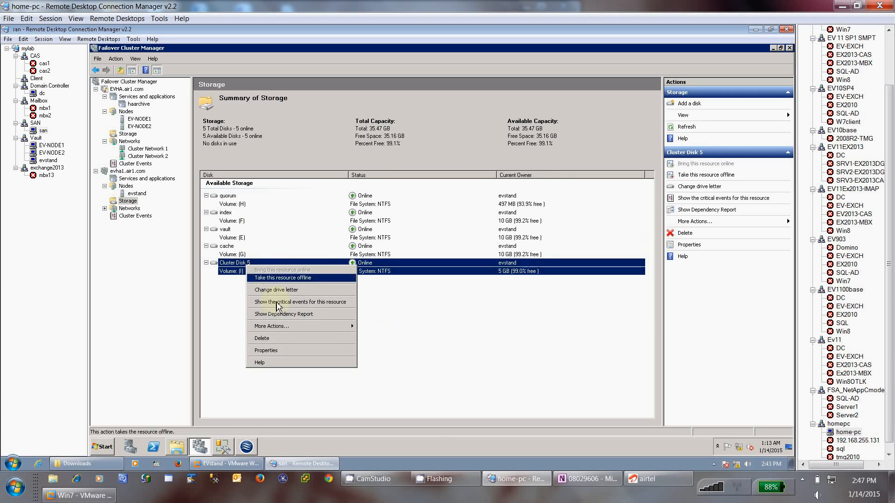
left_click(272, 350)
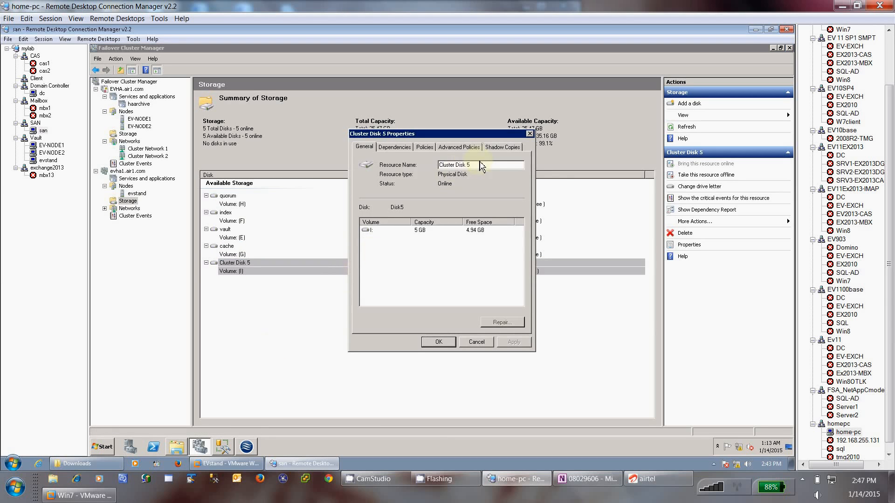
left_click_drag(481, 167, 417, 164)
type("msmq")
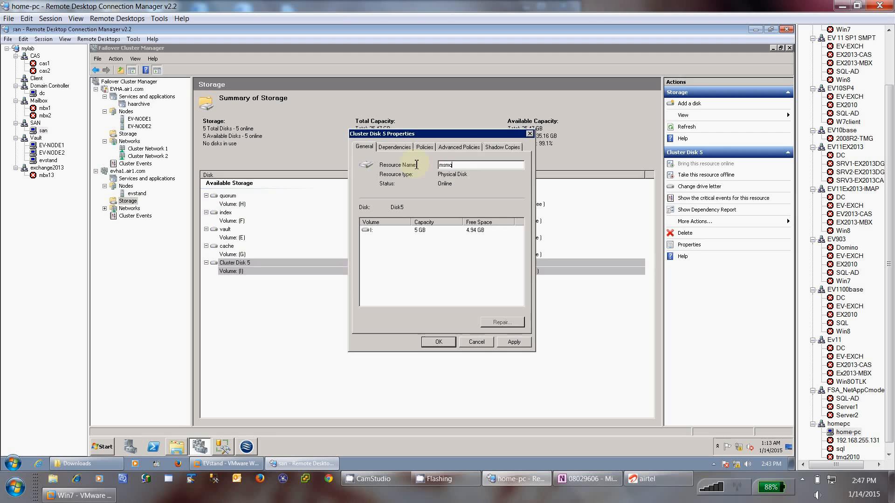
left_click(438, 341)
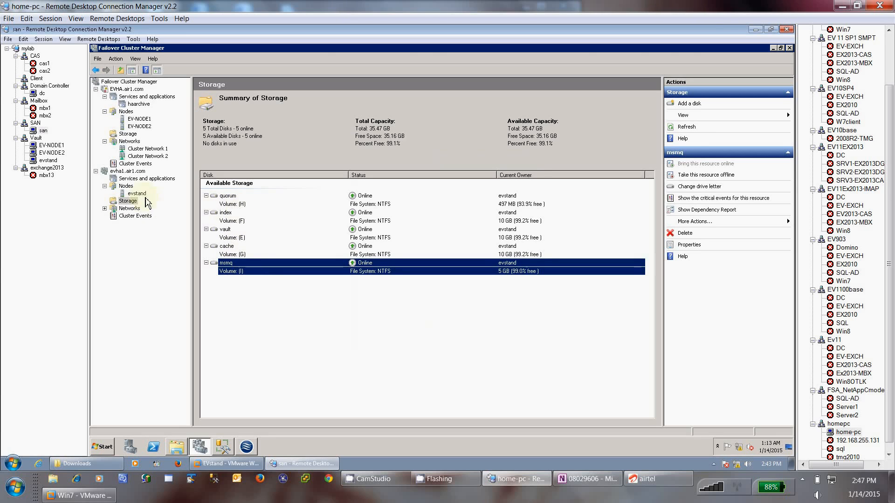
- Start configuring a highly available service on the evha1.air1.com cluster and choose Other Server as its type
left_click(150, 180)
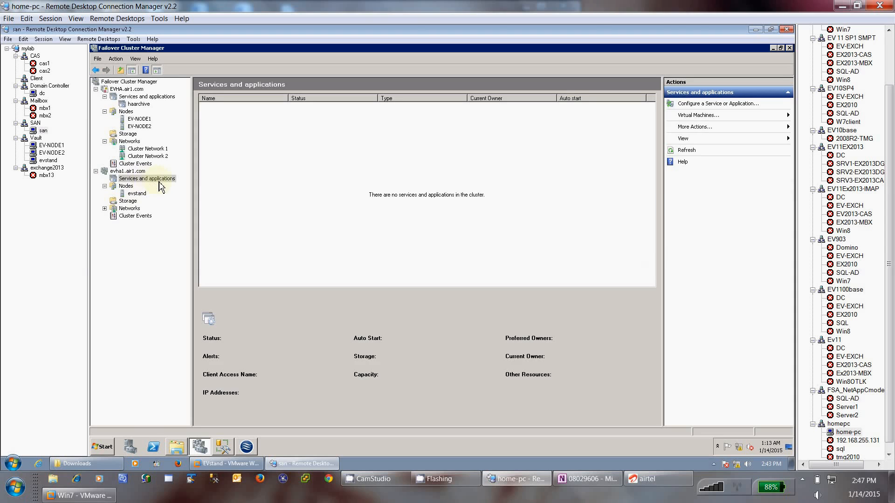
right_click(160, 182)
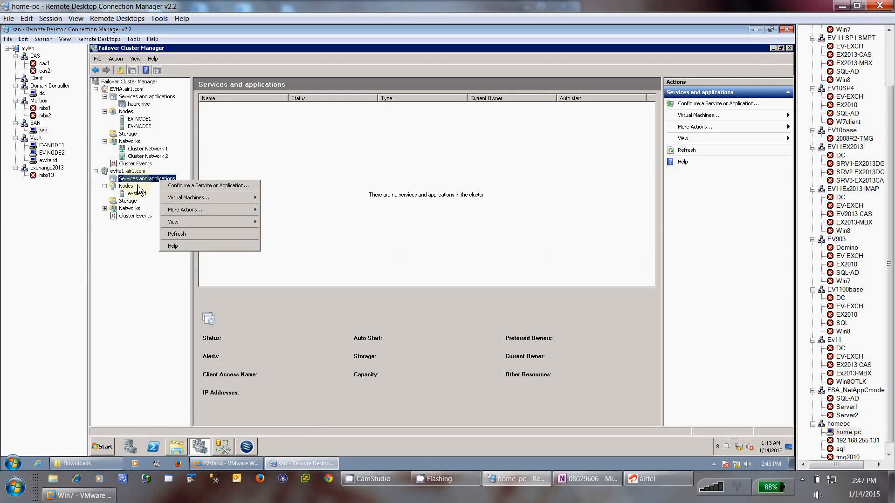
left_click(172, 187)
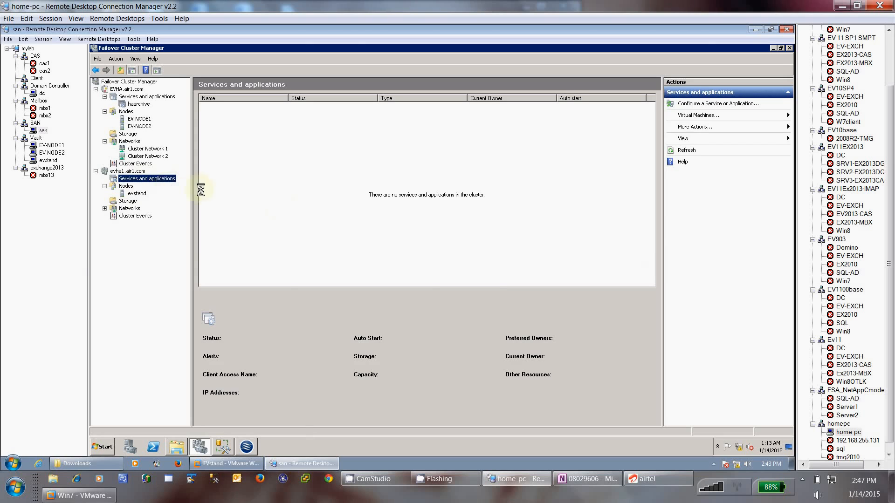
left_click(532, 336)
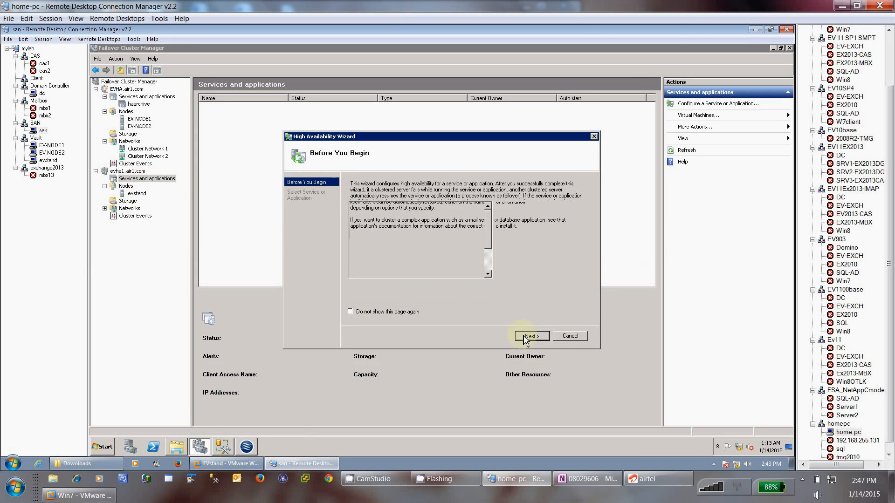
left_click(487, 264)
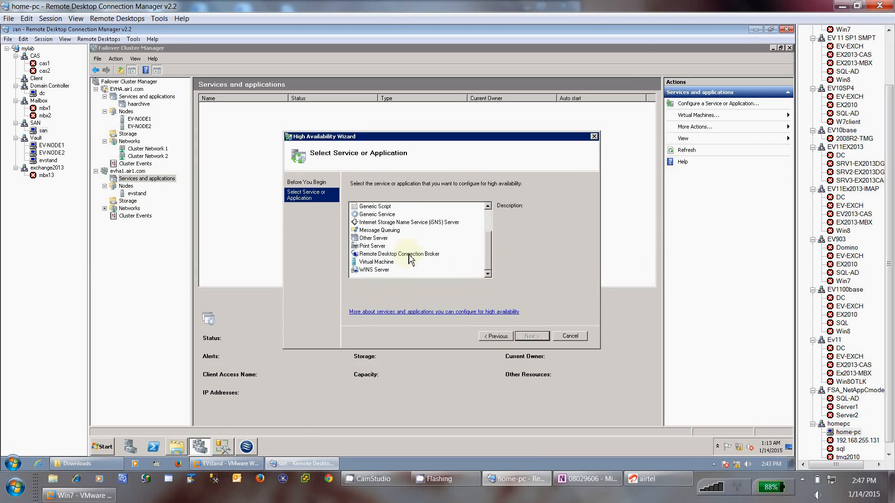
left_click(373, 238)
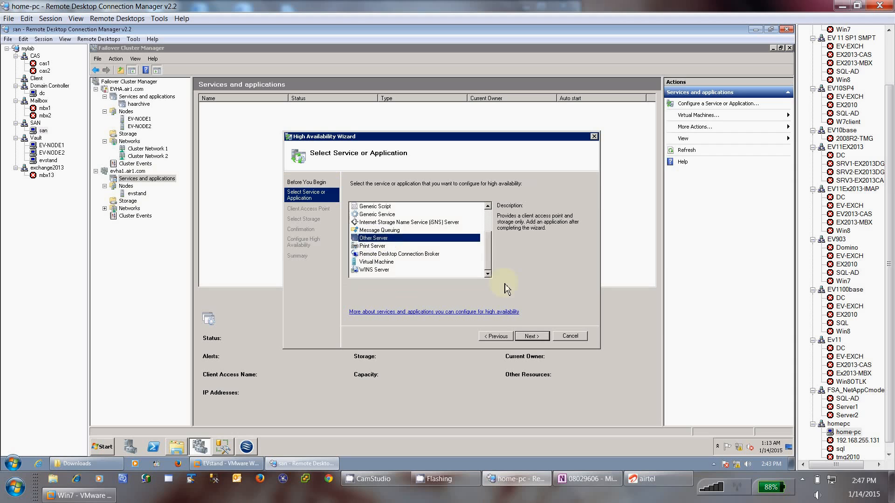
left_click(528, 338)
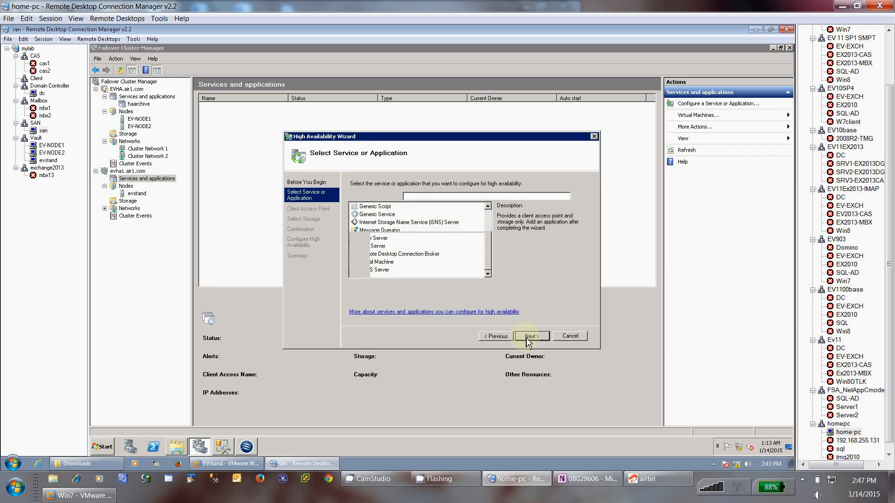
- Define the client access point with the name standarchive and the address 192.168.1.132 on network 192.168.1.0/24
left_click_drag(443, 198, 379, 197)
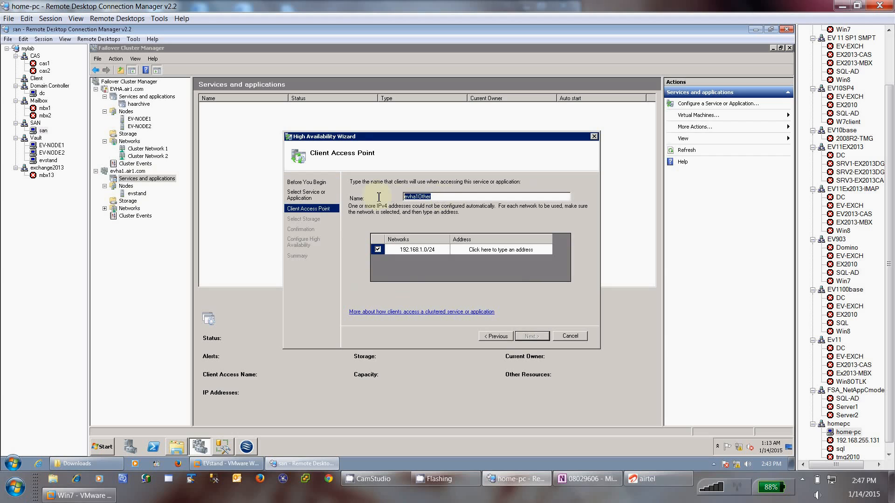
type("standarchive")
left_click(541, 250)
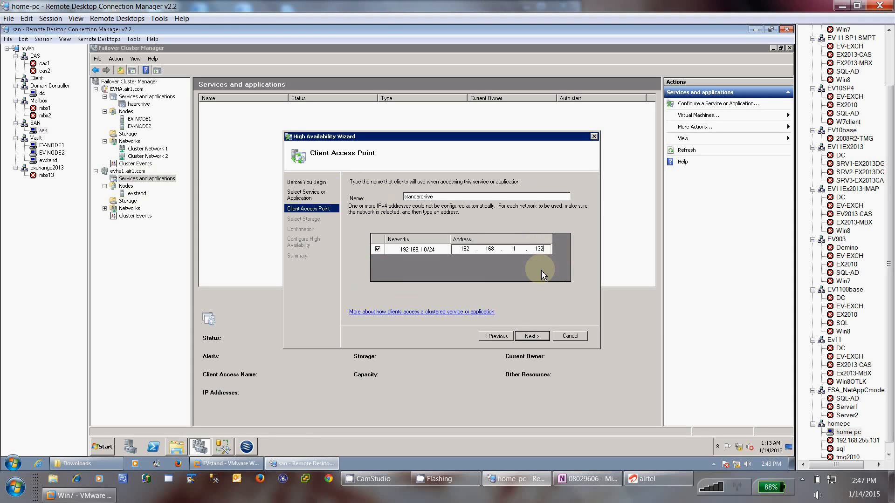
left_click(530, 336)
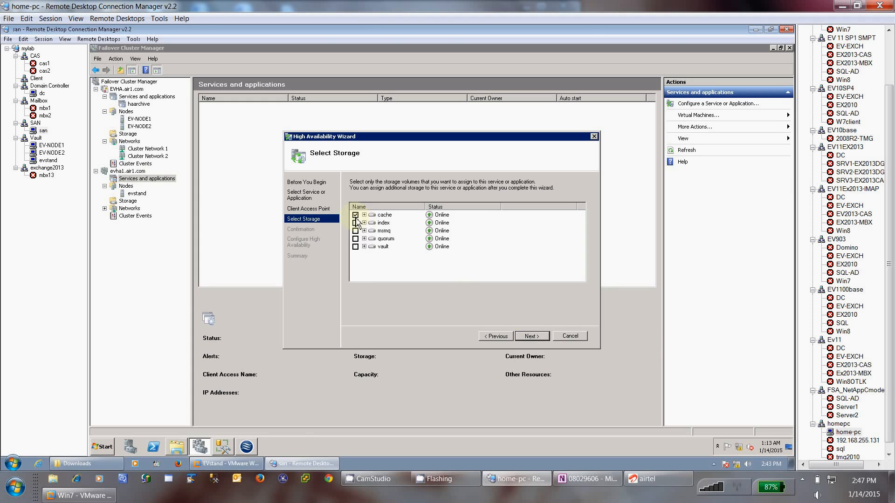
- Assign the cache, index, msmq and vault disks to the standarchive service and complete the High Availability Wizard
left_click(355, 222)
left_click(355, 230)
left_click(356, 246)
left_click(531, 336)
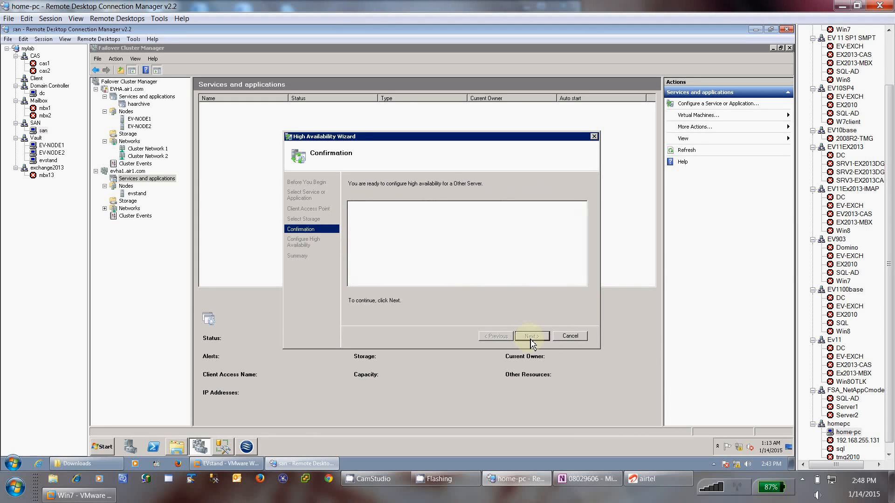
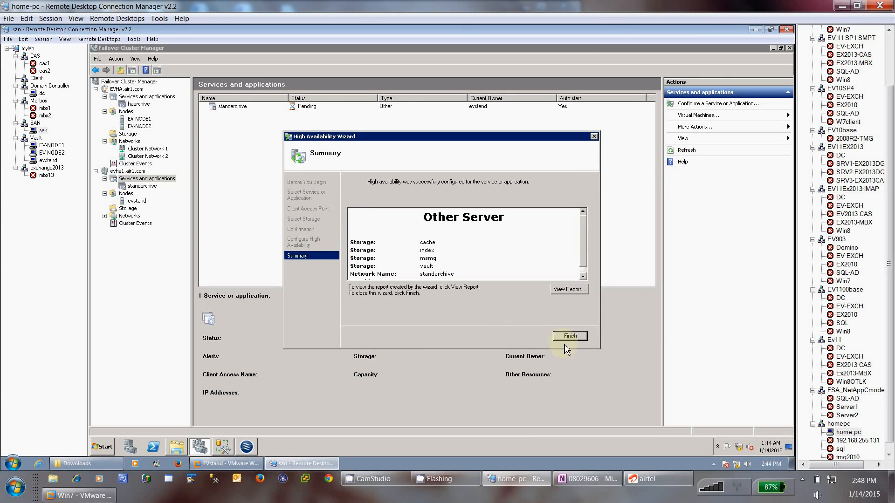
left_click(566, 338)
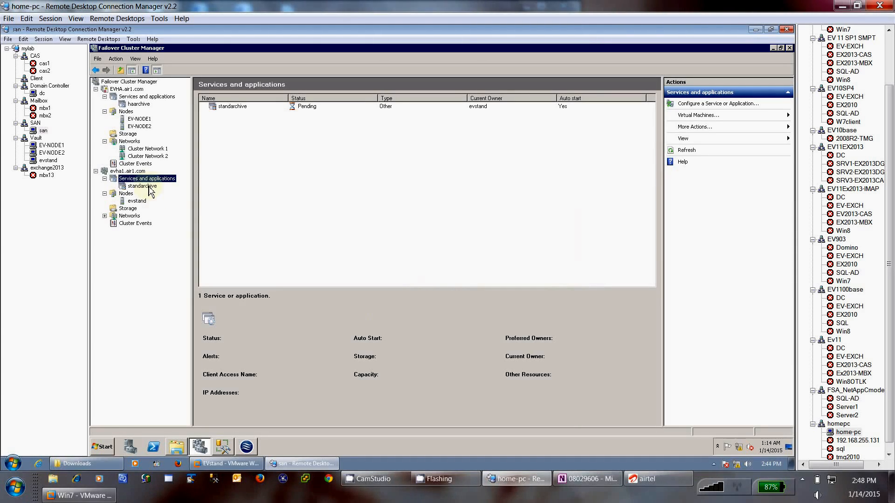
left_click(148, 186)
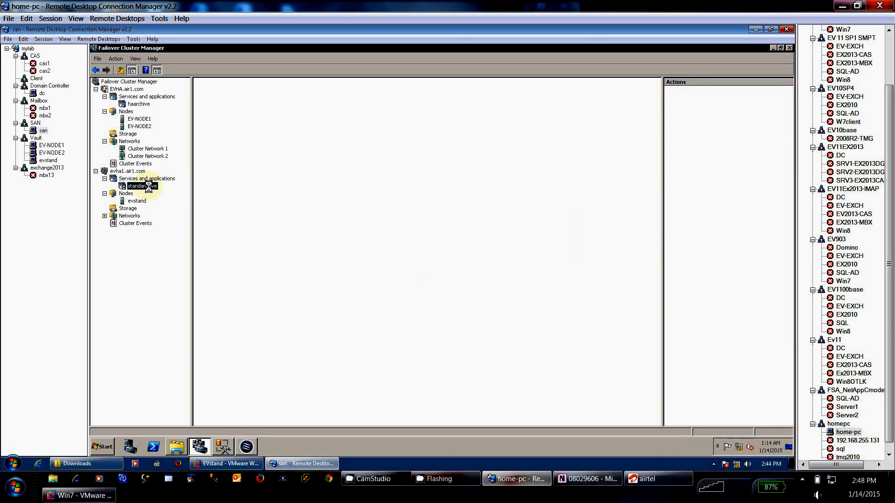
right_click(147, 186)
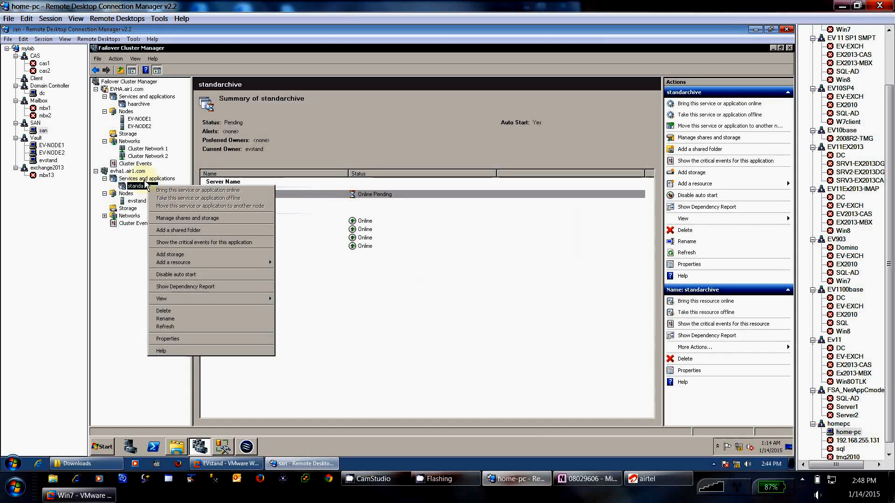
left_click(146, 180)
right_click(144, 181)
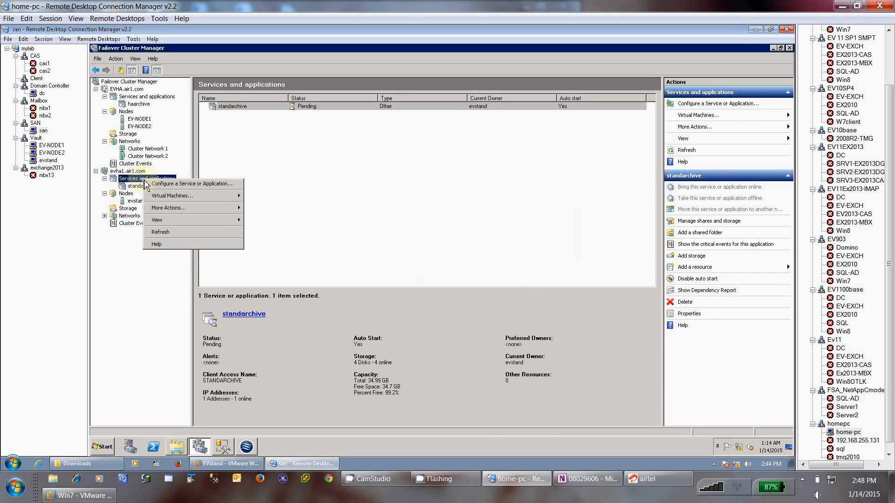
- Start configuring the quorum settings of the evha1.air1.com cluster and select Node and Disk Majority
left_click(133, 173)
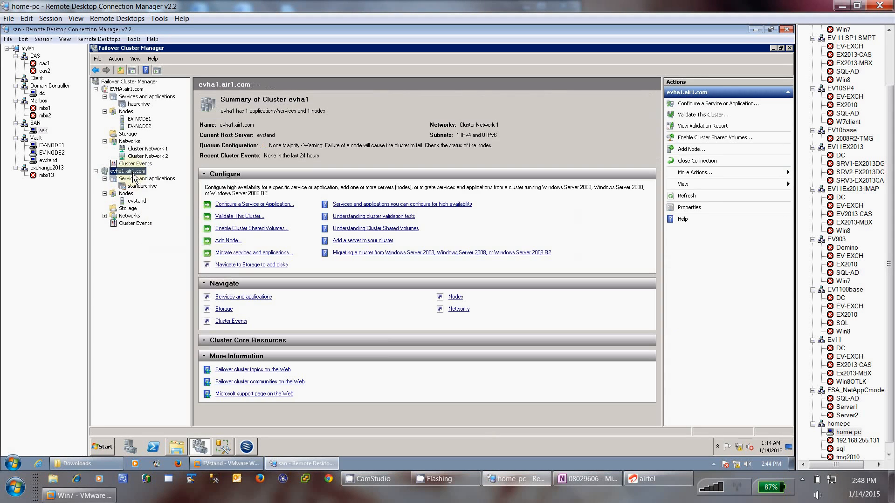
right_click(134, 174)
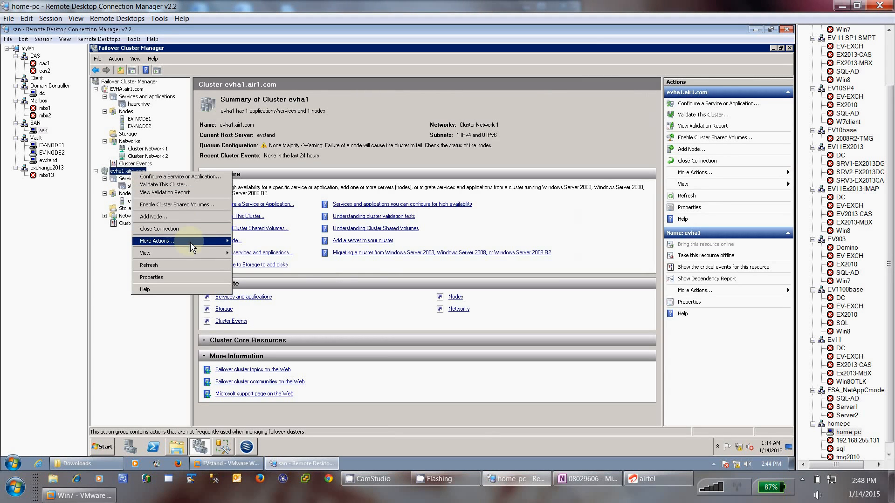
mouse_move(191, 247)
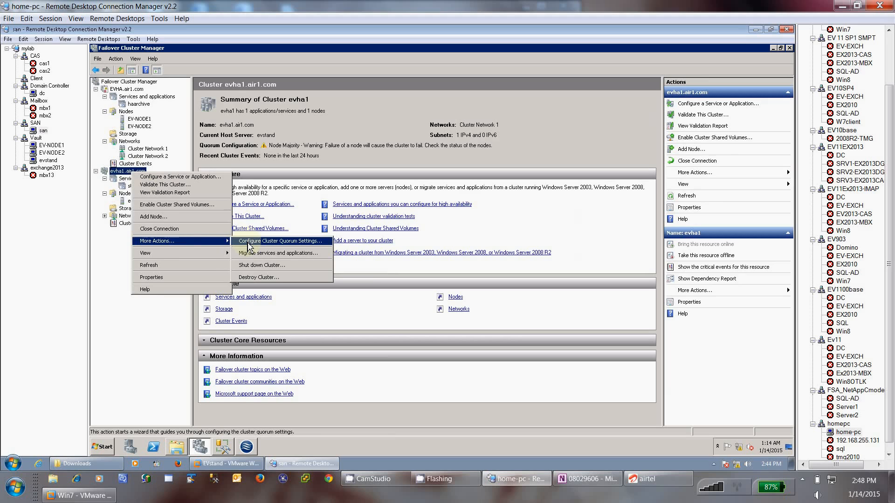
left_click(117, 250)
right_click(127, 174)
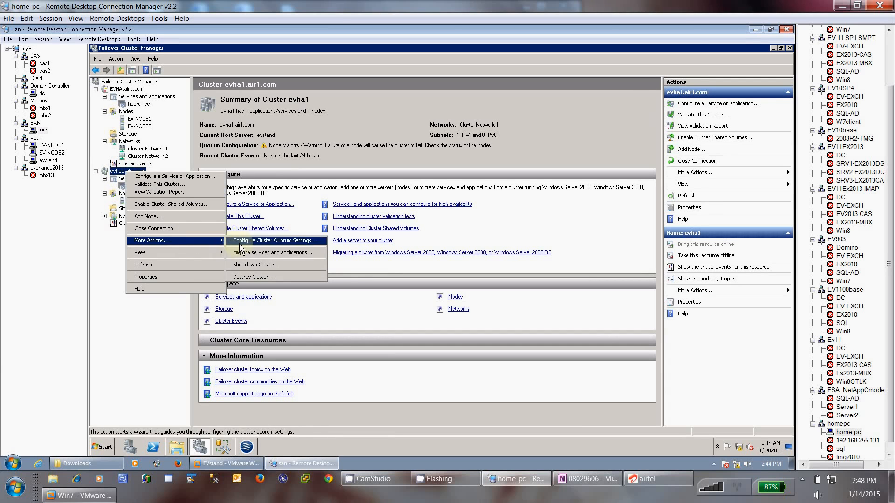
left_click(238, 246)
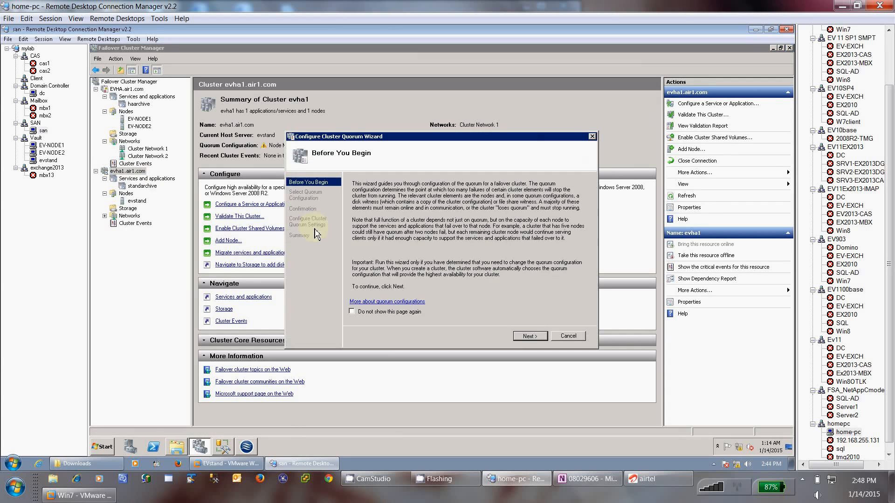
left_click(517, 337)
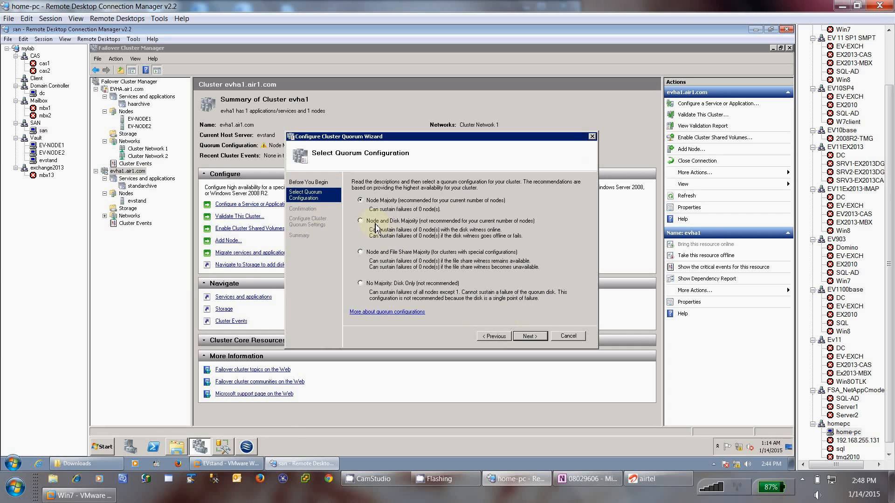
left_click(376, 227)
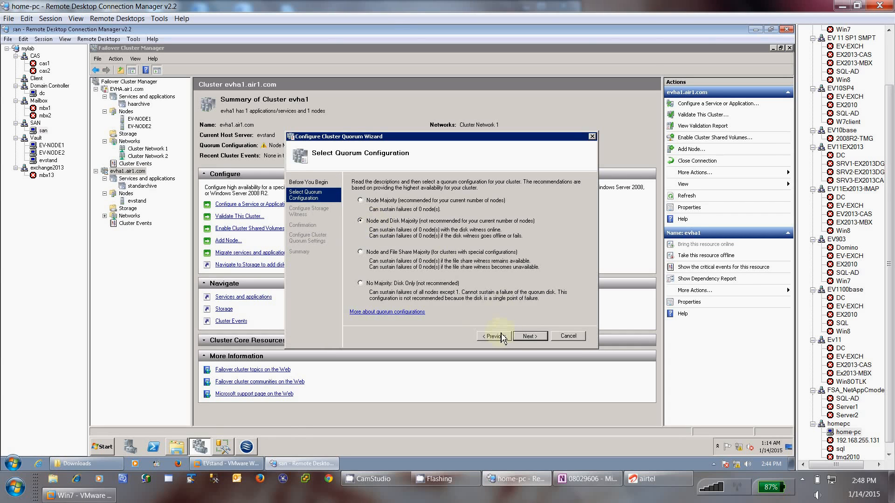
- Configure the evha1 cluster quorum as Node and Disk Majority with the quorum disk as the witness
left_click(528, 336)
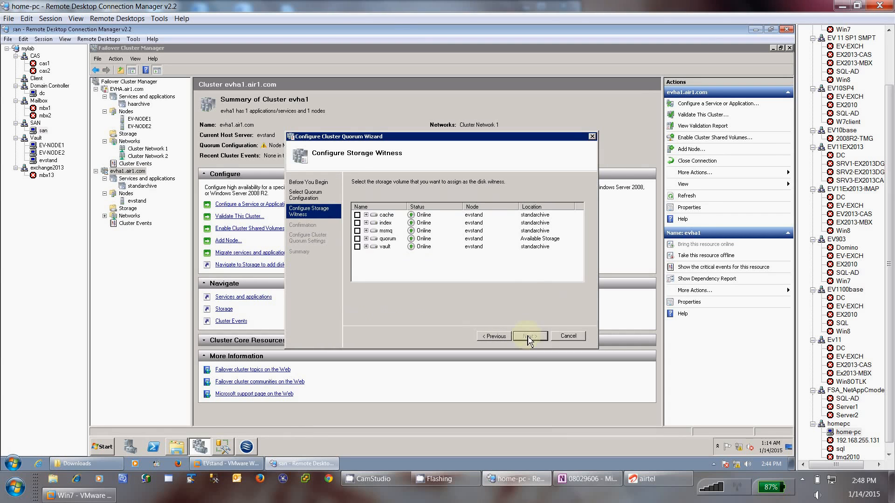
left_click(358, 239)
left_click(529, 337)
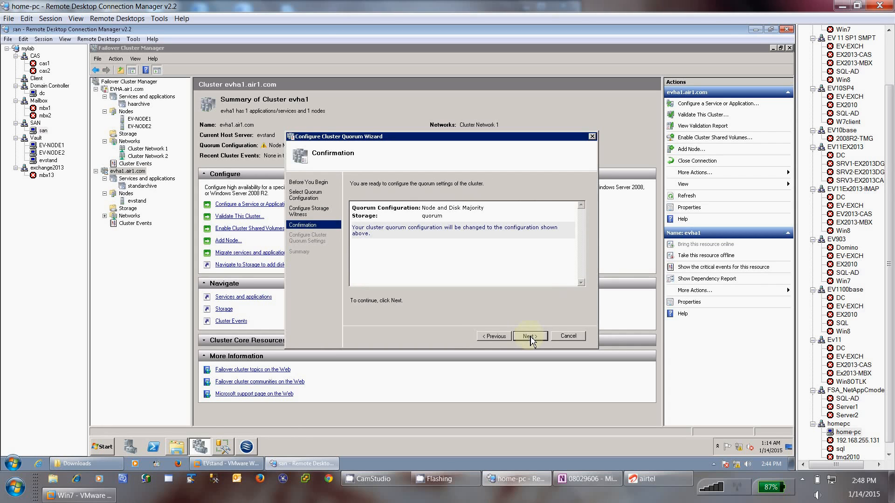
left_click(530, 337)
left_click(568, 338)
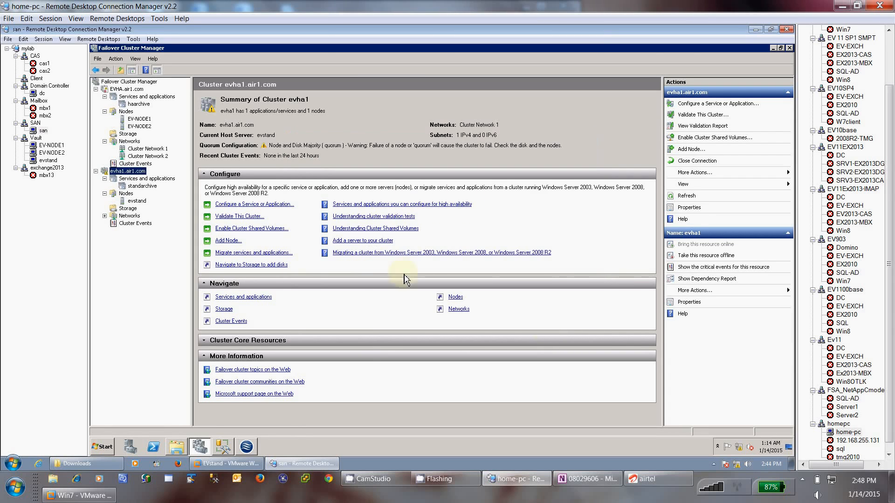
- Review the disks in the evha1 cluster storage and the server name and drives of the standarchive service
left_click(130, 209)
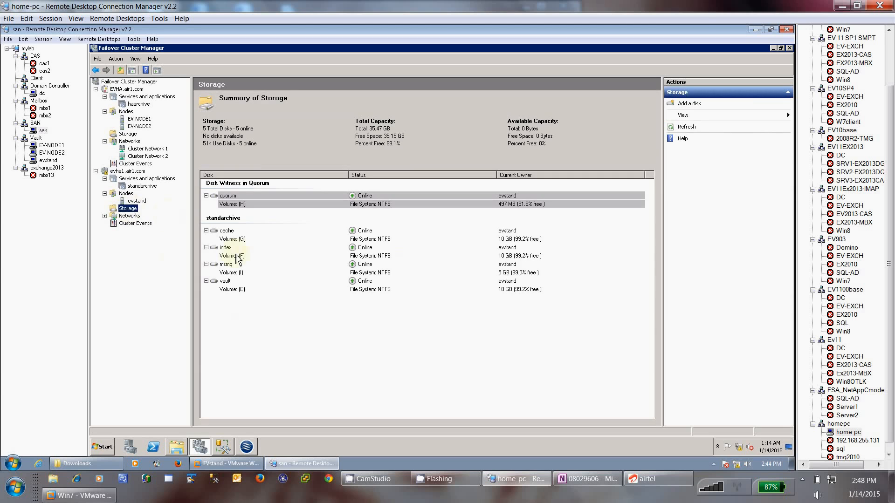
left_click(142, 186)
left_click(207, 194)
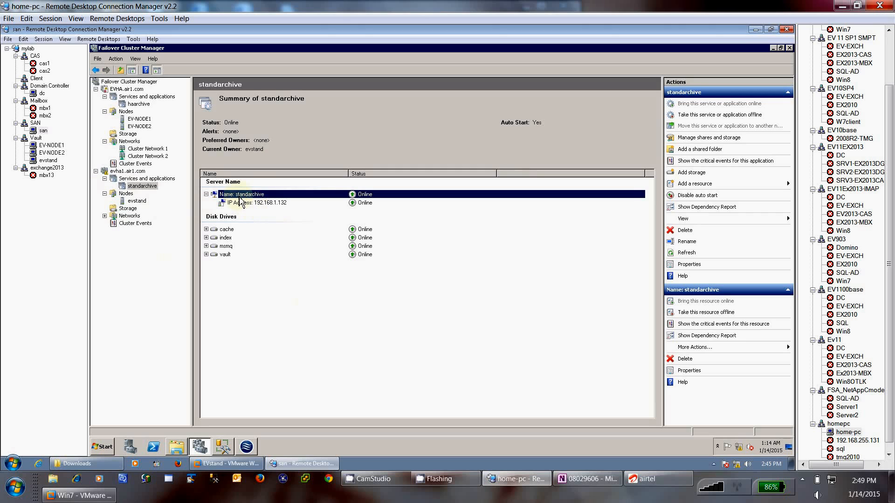
right_click(153, 191)
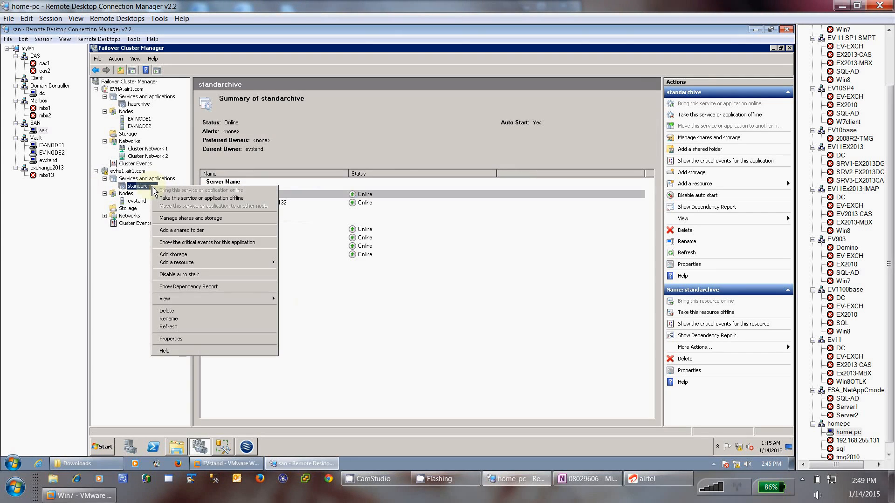
left_click(122, 276)
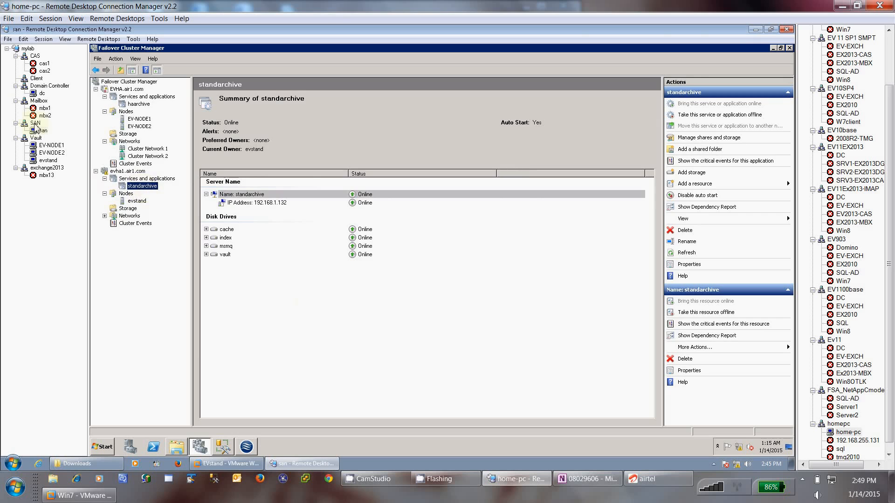
- On the dc server, refresh the air1.com forward lookup zone and check its standarchive host record
left_click(42, 94)
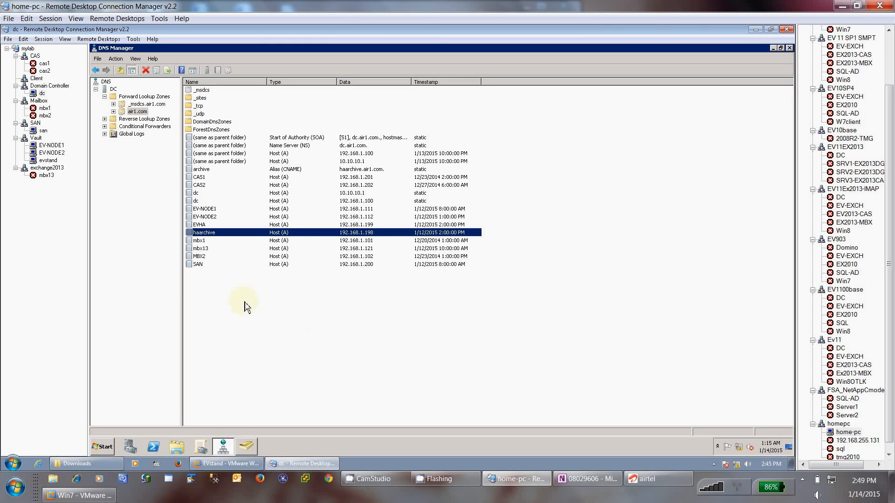
right_click(245, 308)
left_click(282, 243)
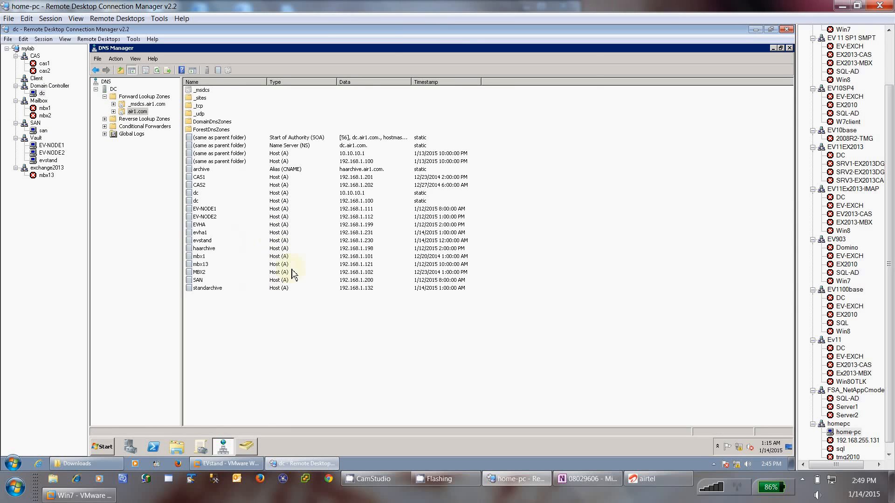
left_click(222, 289)
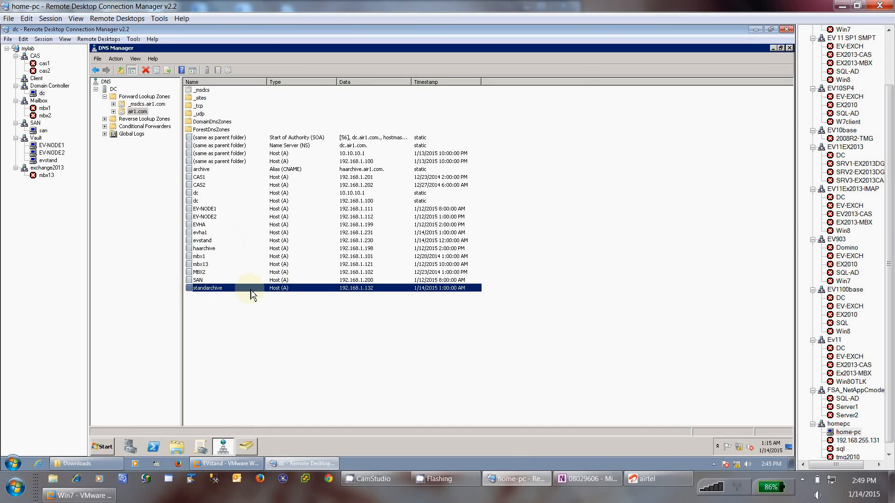
- Create a CNAME alias named evserver in the air1.com zone with standarchive.air1.com as its target host
right_click(248, 331)
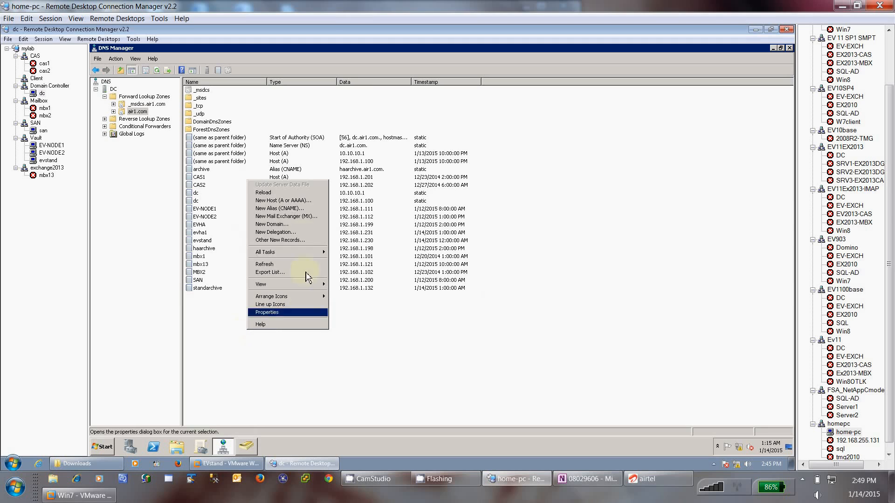
left_click(287, 208)
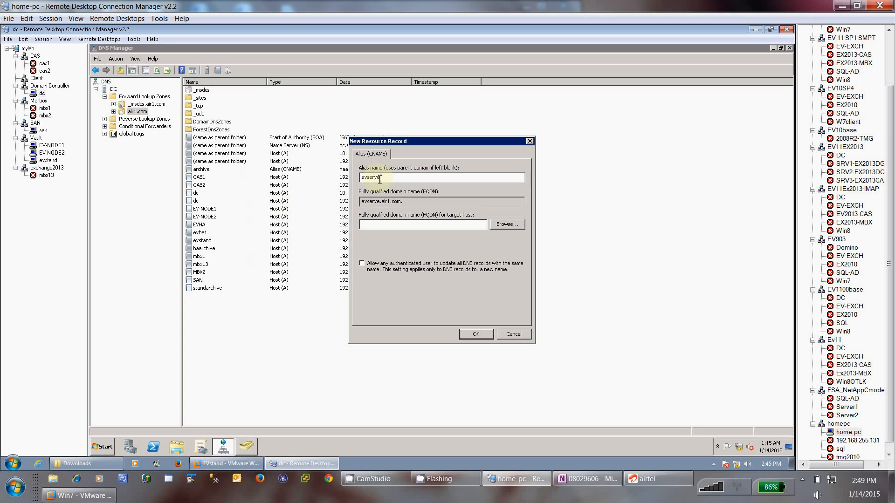
left_click(504, 225)
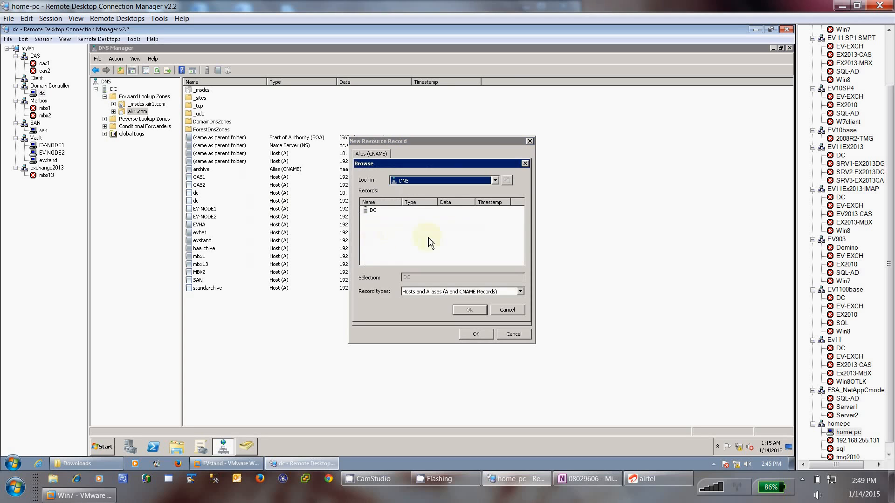
double_click(371, 212)
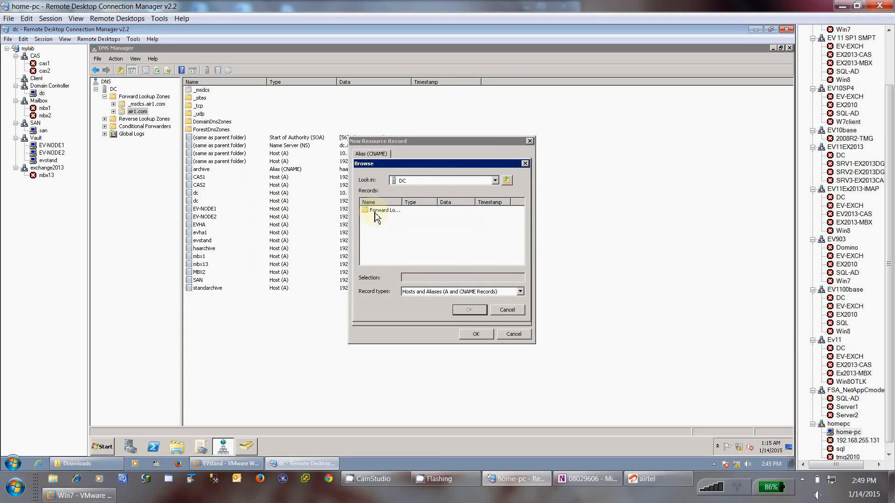
double_click(375, 210)
left_click(380, 220)
double_click(380, 220)
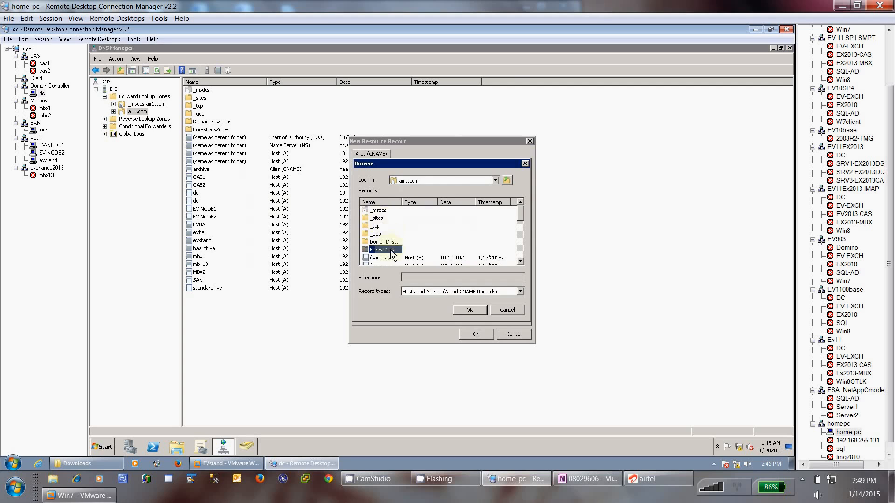
scroll(406, 252, "down", 5)
scroll(428, 263, "down", 2)
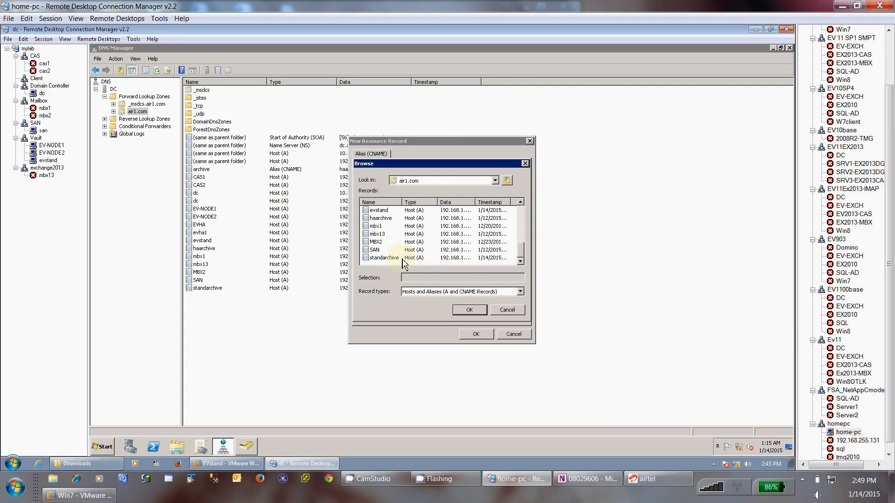
left_click(392, 258)
left_click(468, 310)
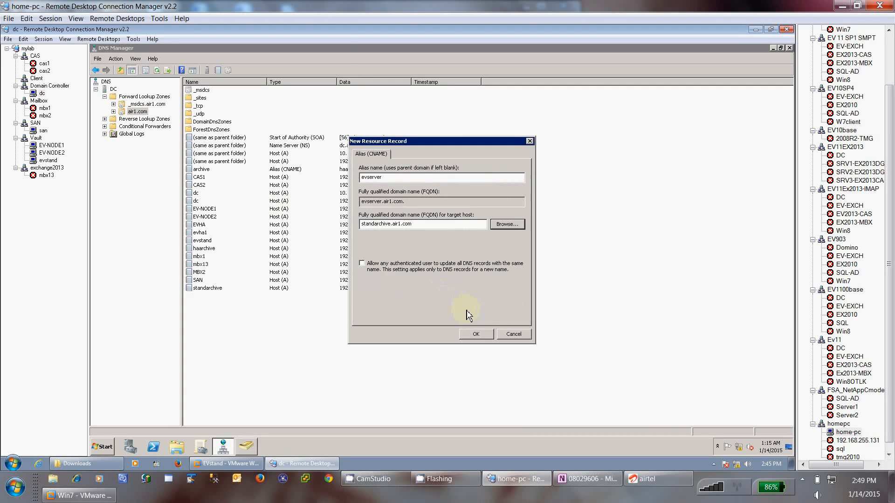
left_click(385, 269)
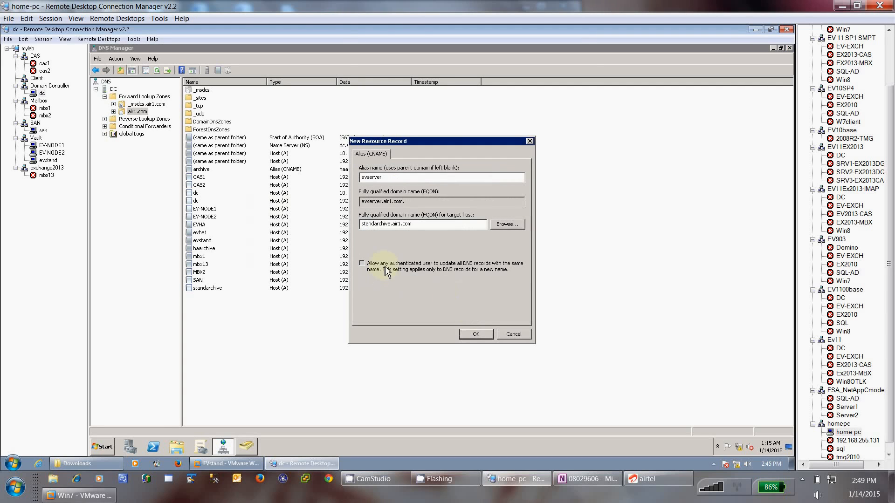
left_click(478, 336)
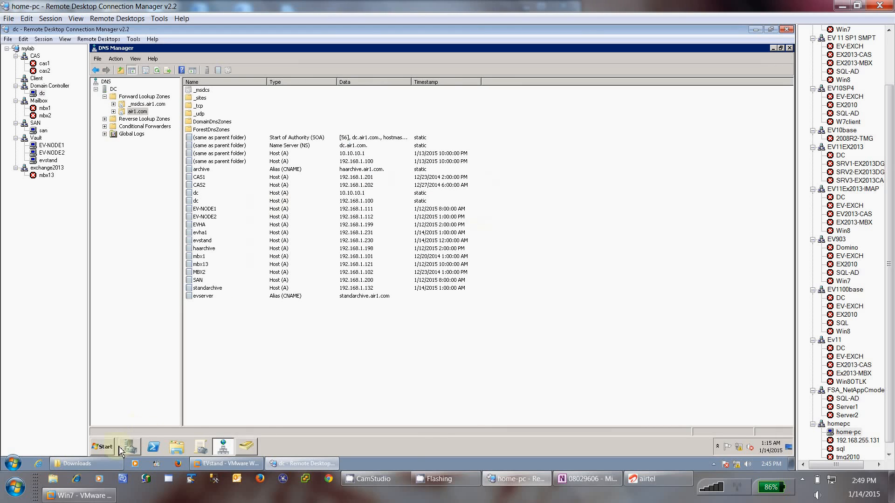
- Ping evserver from a command prompt on the dc server to test the alias, and close the prompt
left_click(103, 447)
left_click(139, 269)
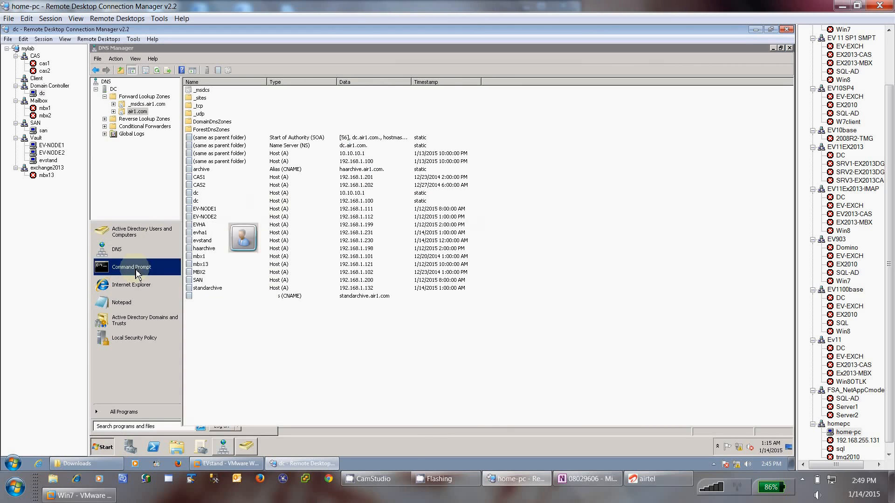
left_click_drag(296, 142, 476, 238)
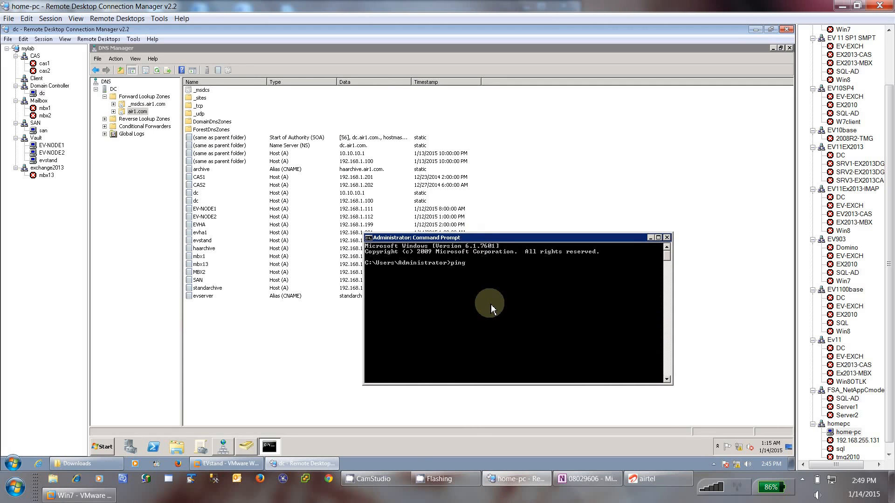
type("ping evserver")
key("Return")
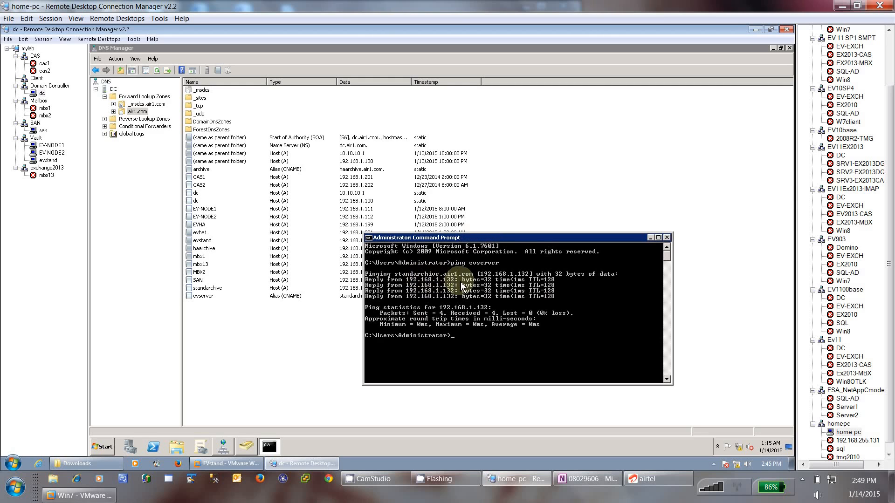
left_click(667, 238)
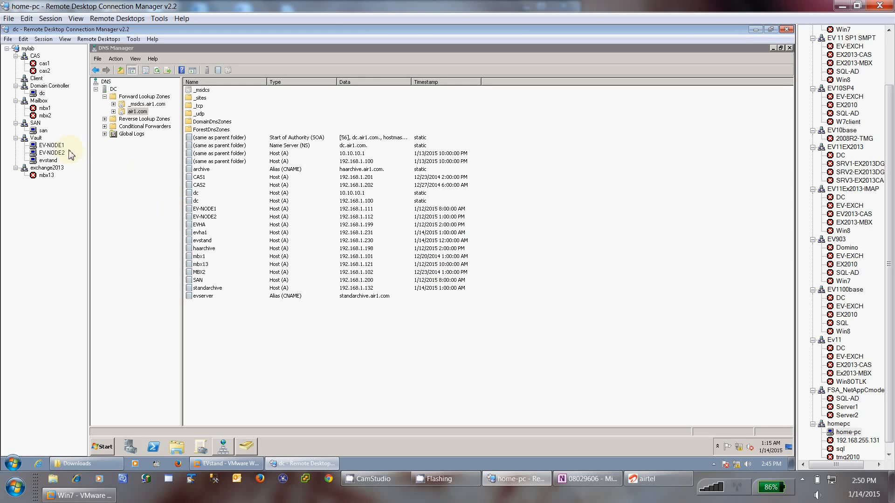
- Back on the san server, add a Message Queuing resource to the standarchive service in the evha1 cluster
left_click(48, 161)
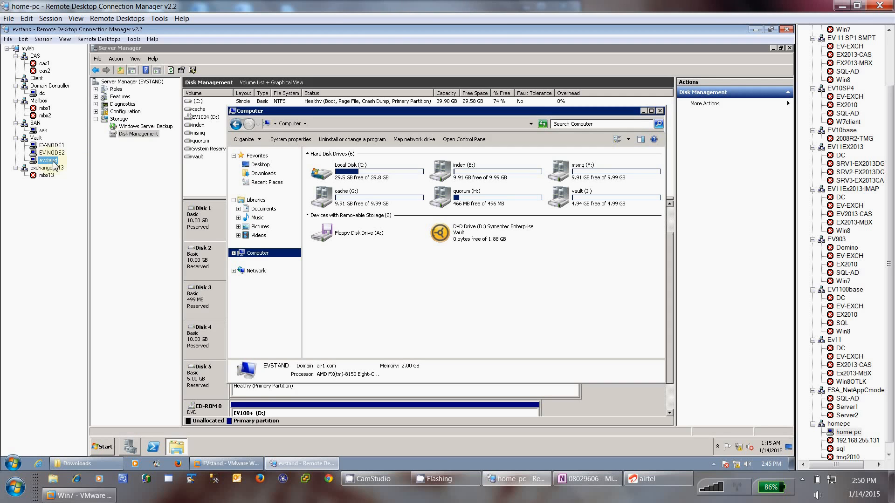
left_click(43, 131)
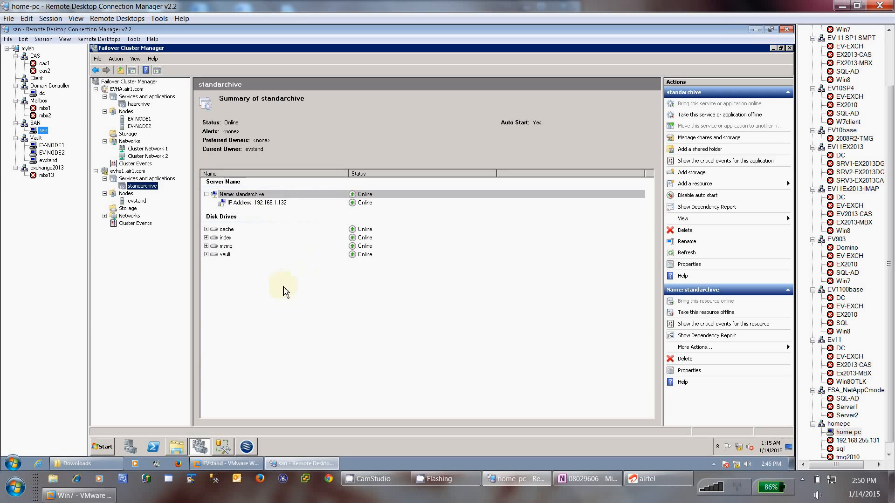
right_click(146, 192)
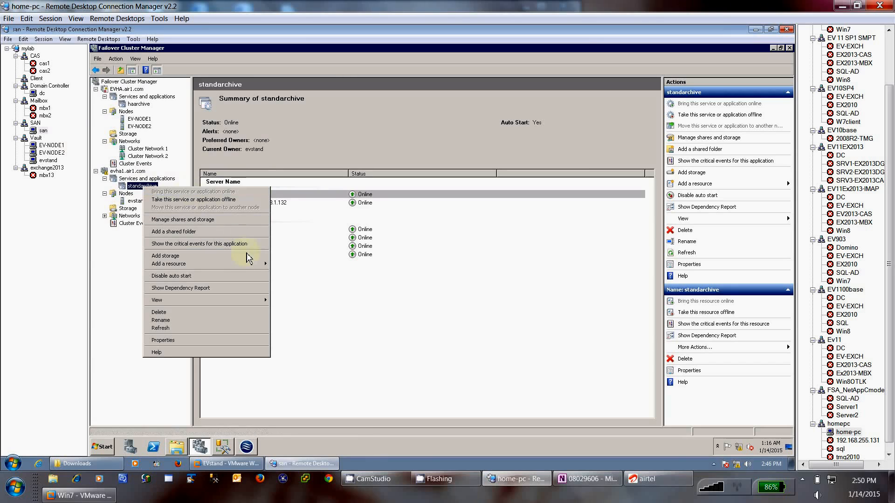
mouse_move(245, 267)
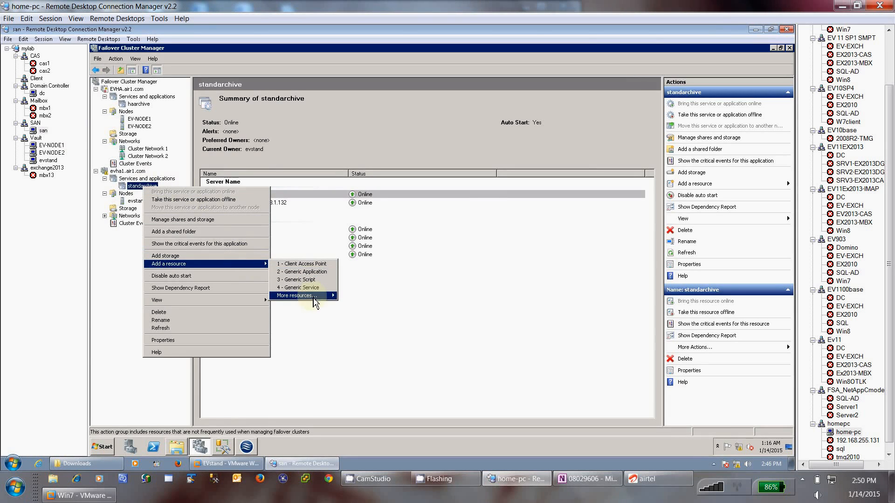
mouse_move(312, 295)
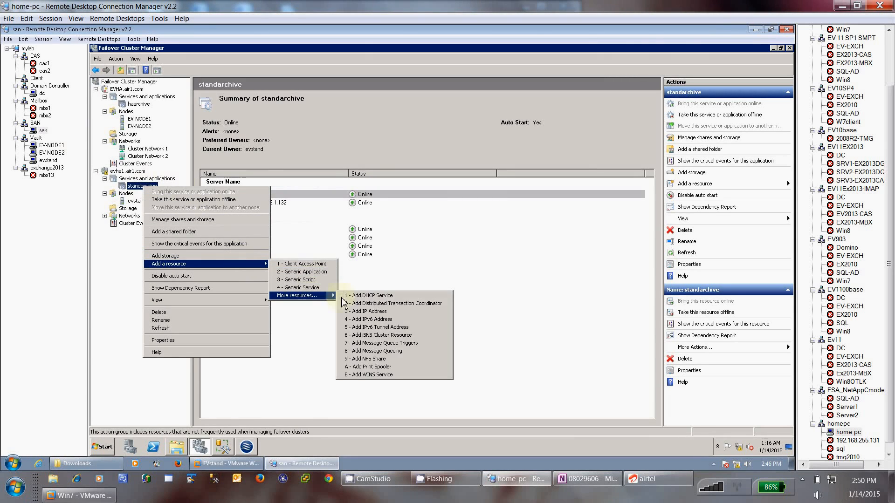
left_click(365, 352)
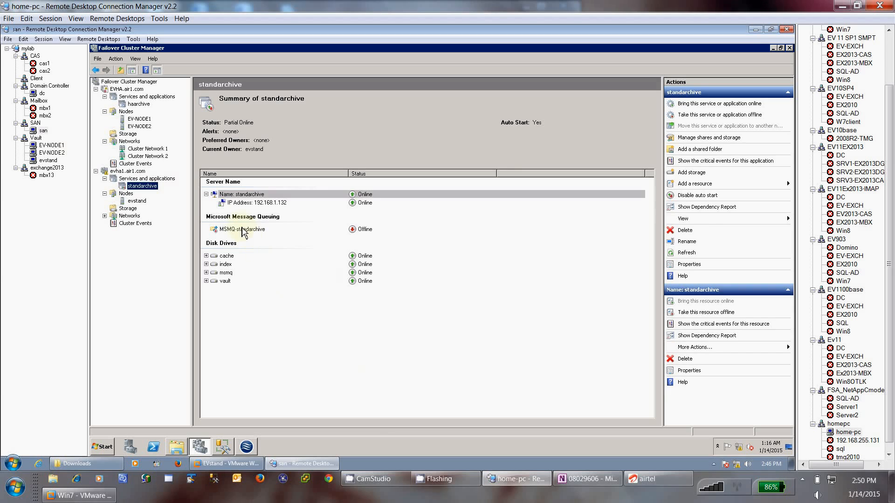
- Make the MSMQ-standarchive resource depend on Name: standarchive AND msmq, and bring the resource online
left_click(245, 230)
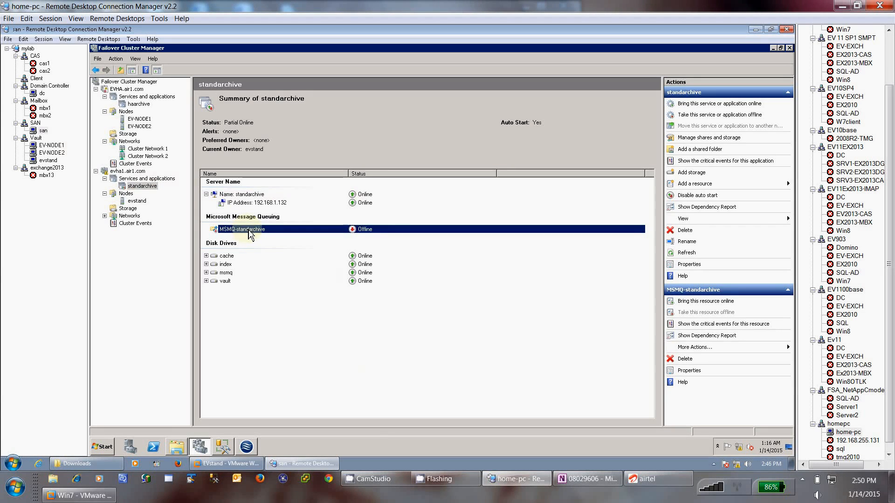
right_click(249, 233)
left_click(279, 302)
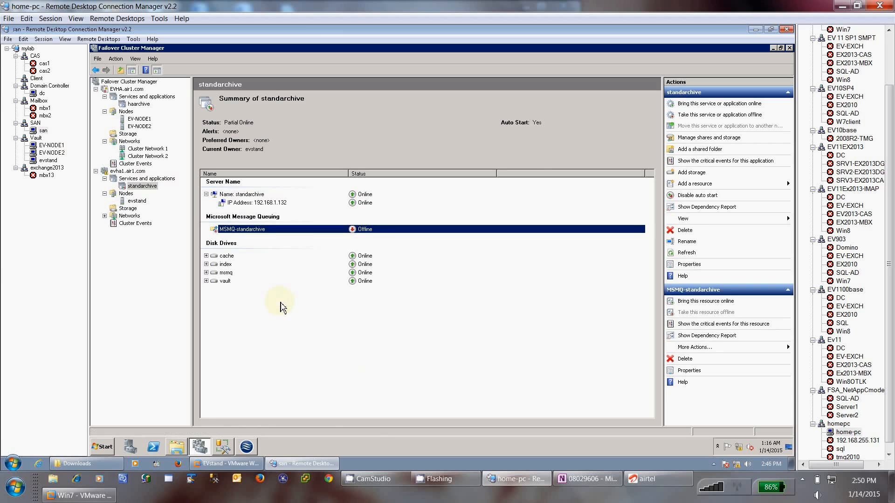
left_click(395, 147)
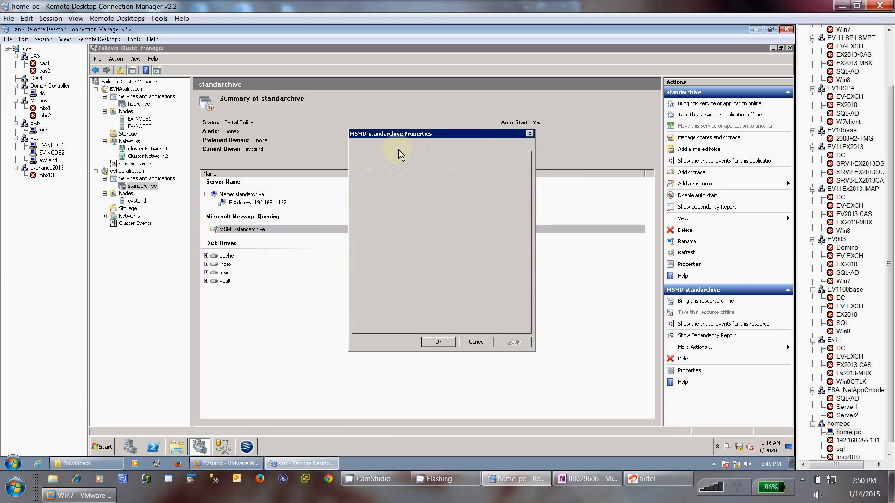
left_click(429, 184)
left_click(429, 183)
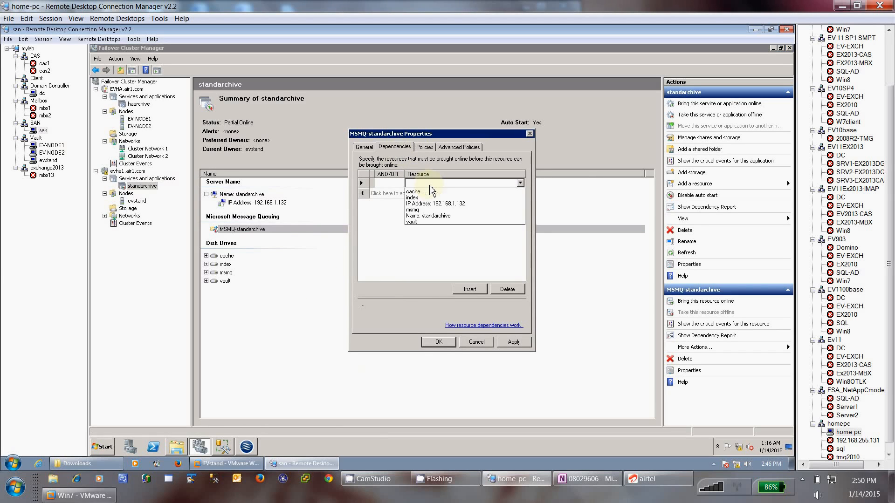
left_click(428, 217)
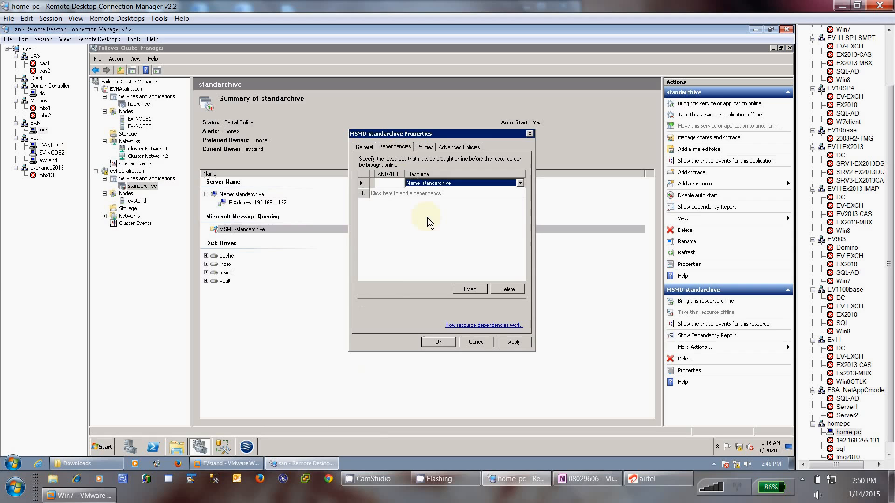
left_click(424, 195)
left_click(424, 196)
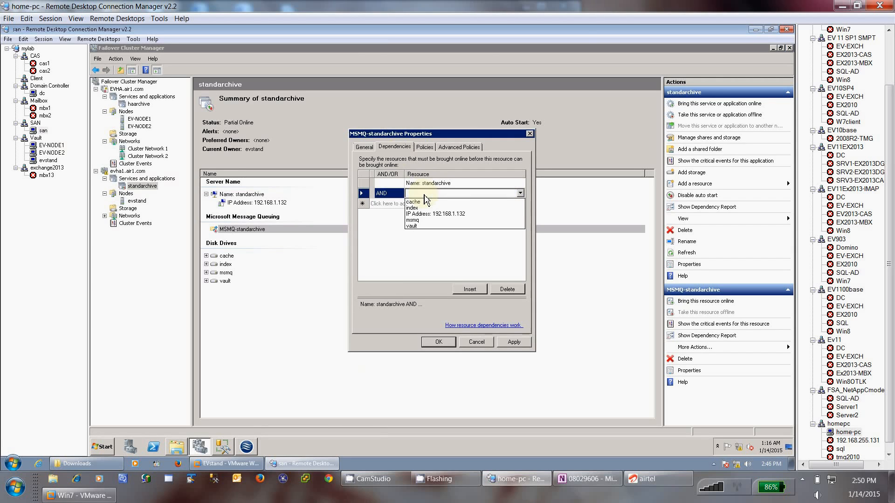
left_click(416, 219)
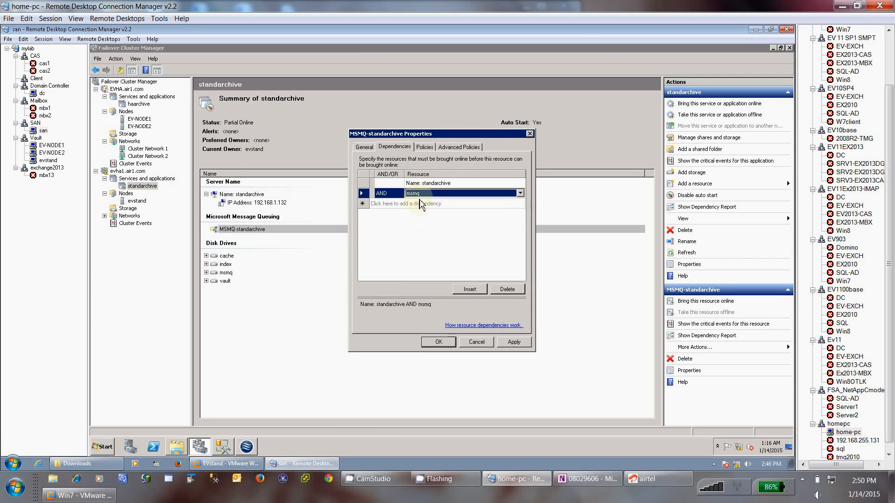
left_click(439, 342)
right_click(262, 227)
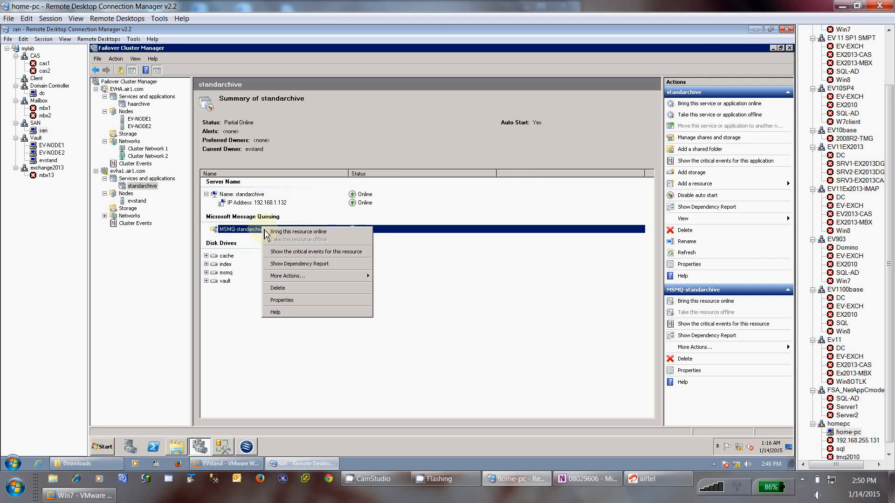
left_click(280, 233)
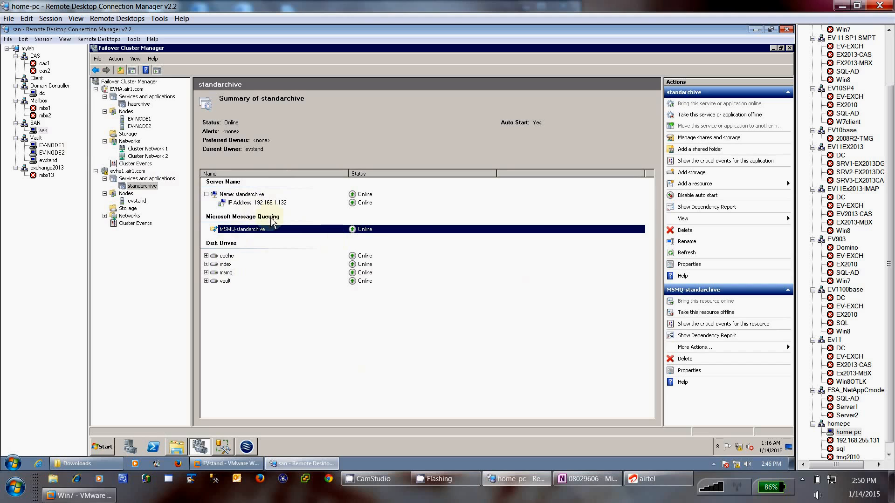
- Switch to the evstand server, minimize its open windows and launch Enterprise Vault Configuration with permission to make changes
left_click(49, 160)
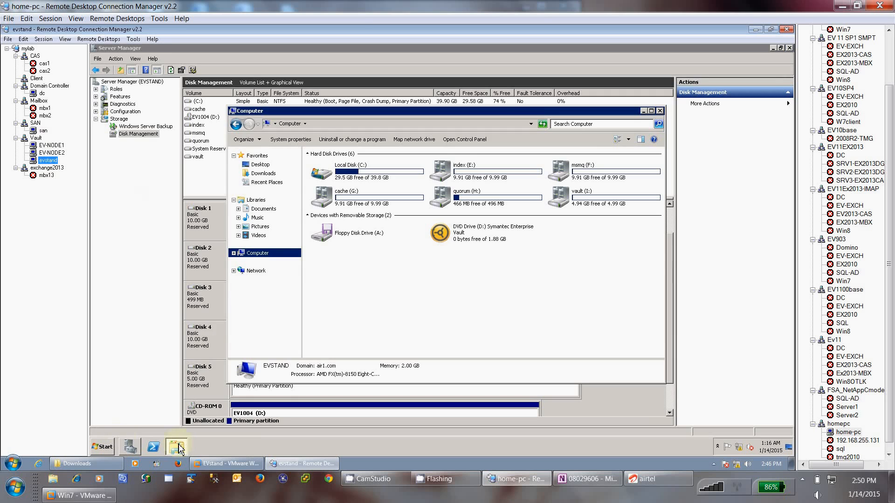
left_click(179, 447)
left_click(131, 447)
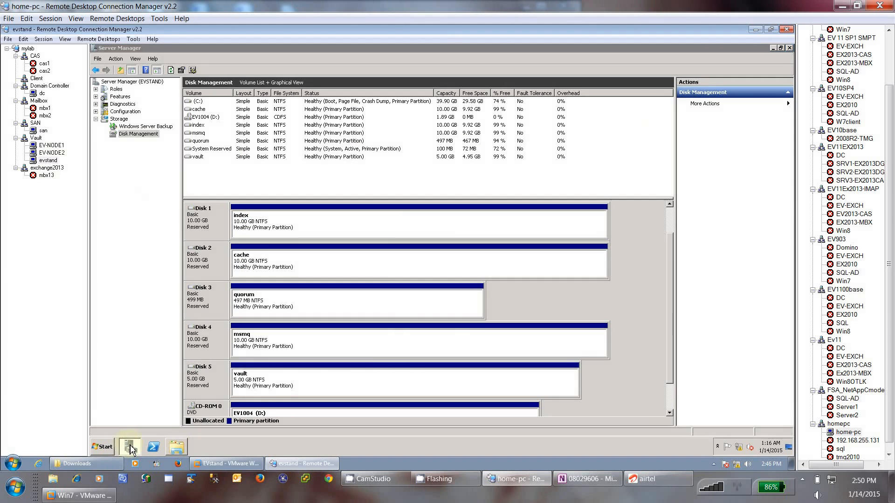
left_click(107, 448)
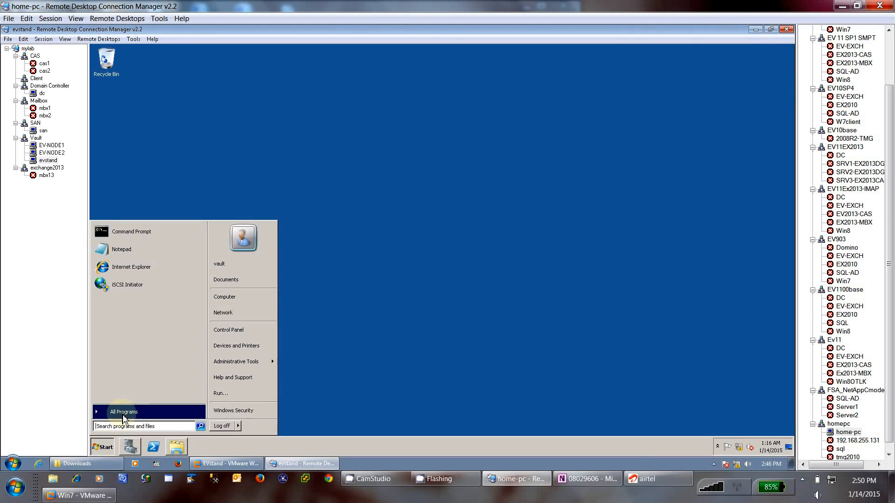
left_click(124, 413)
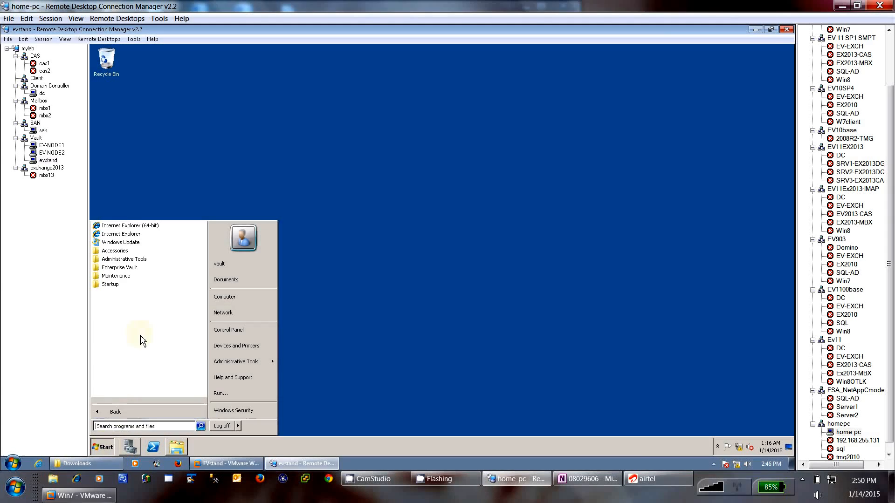
left_click(122, 268)
left_click(161, 310)
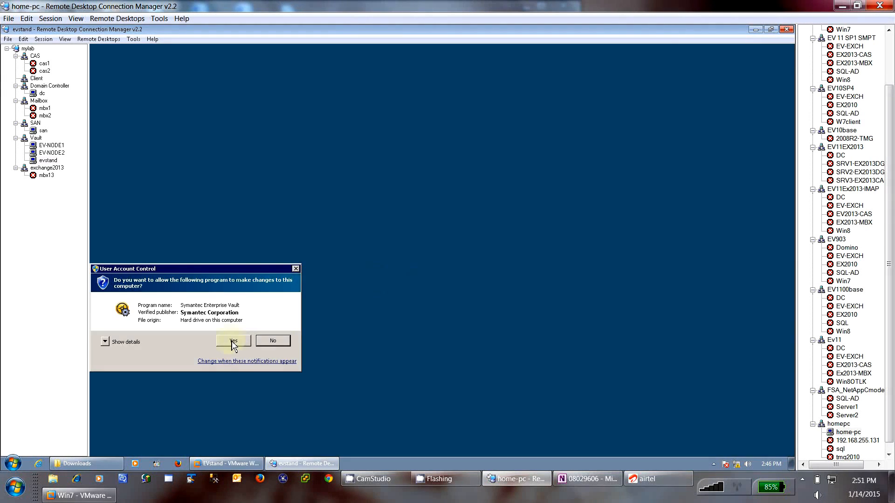
left_click(232, 342)
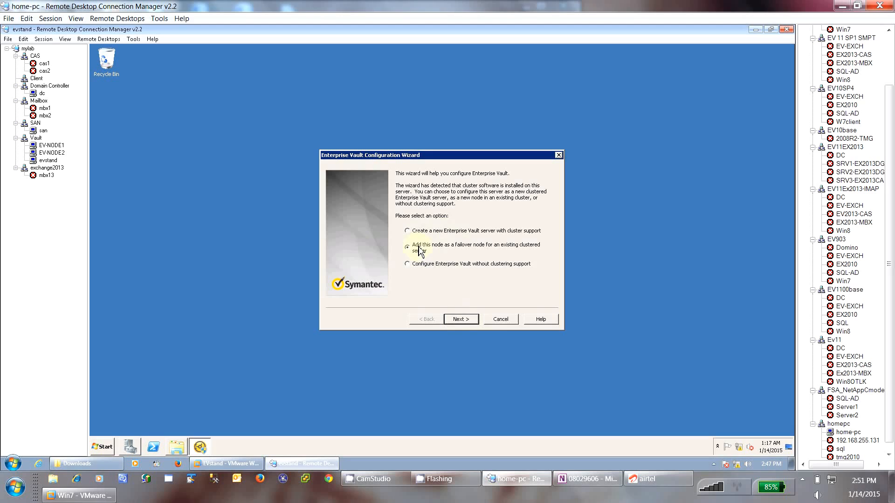
- Choose to create a new Enterprise Vault server with cluster support, using the standarchive resource group
left_click(407, 231)
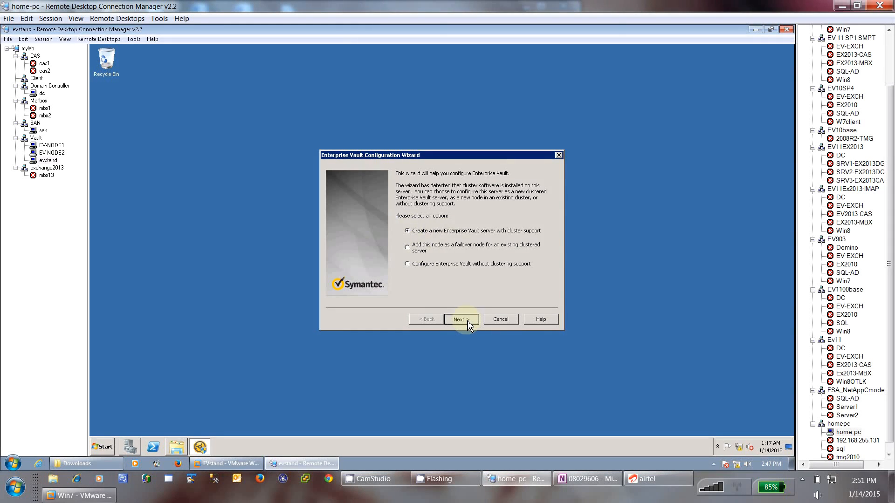
left_click(461, 319)
left_click(440, 244)
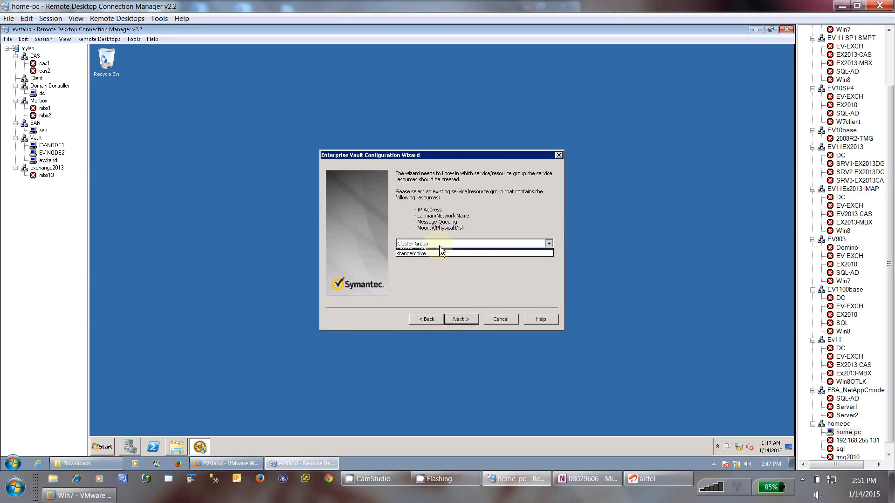
left_click(432, 254)
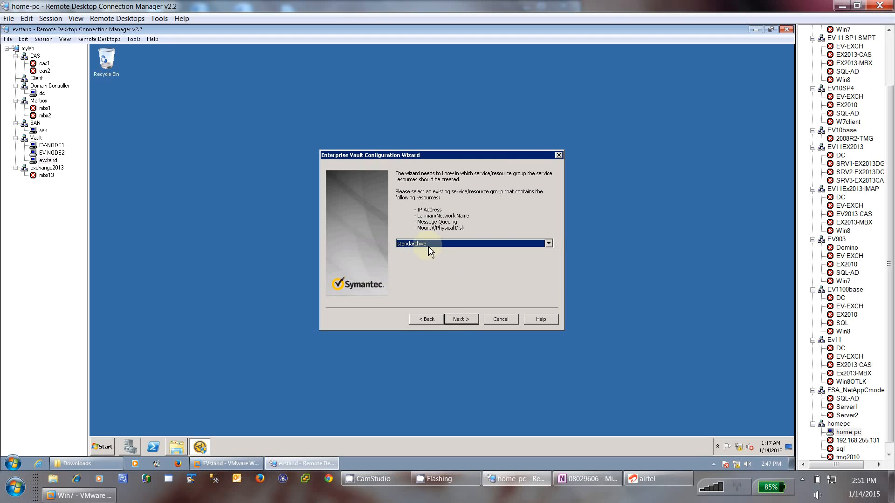
left_click(459, 322)
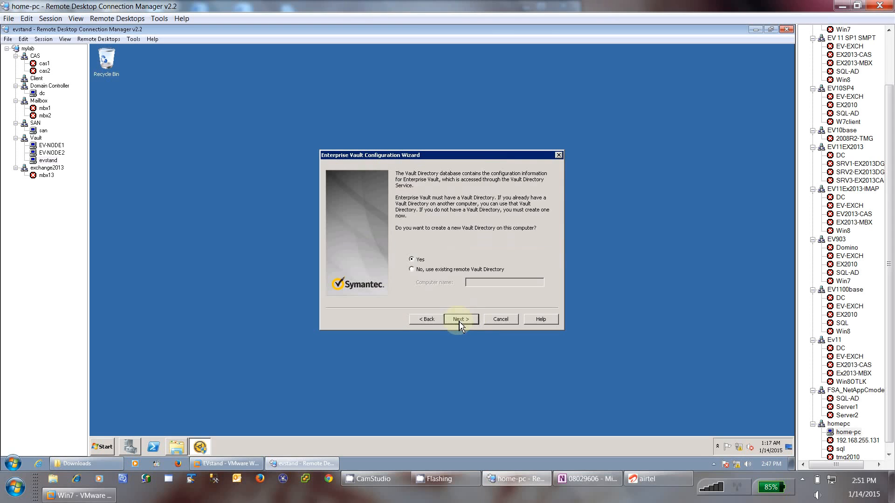
- Accept creating a new Vault Directory with English as the language, and submit the Vault Service account's password
left_click(462, 322)
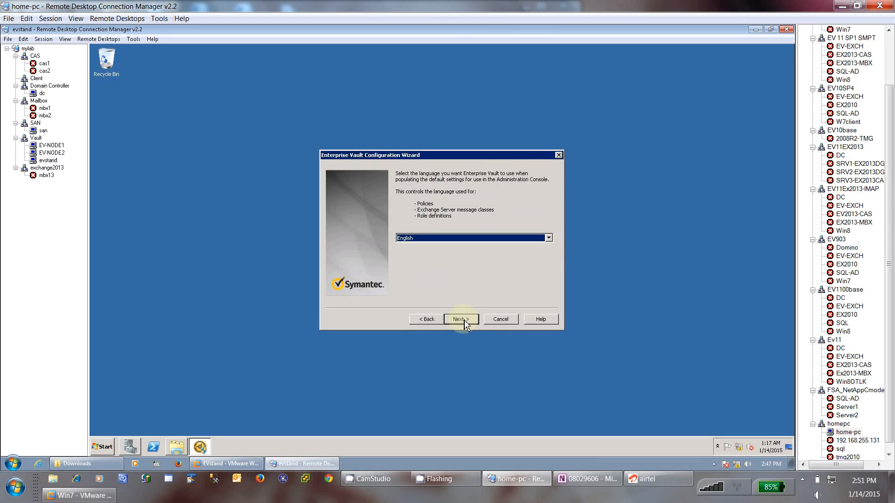
left_click(461, 320)
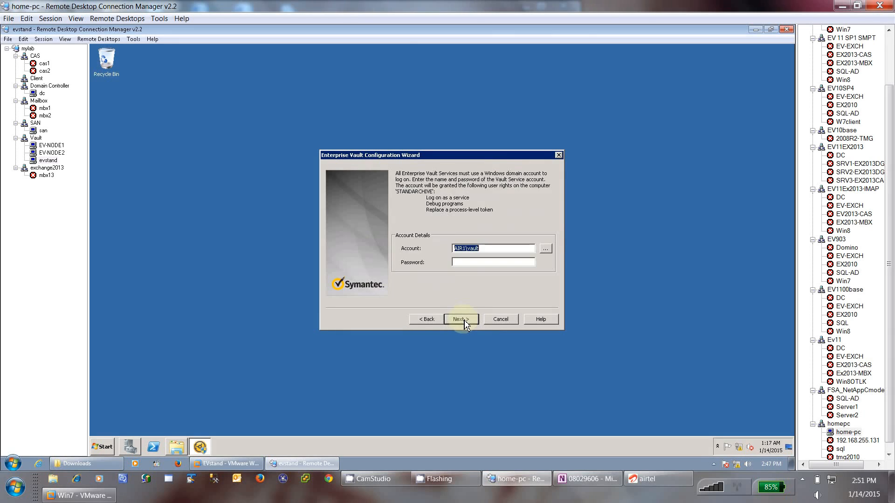
left_click(464, 263)
key("Return")
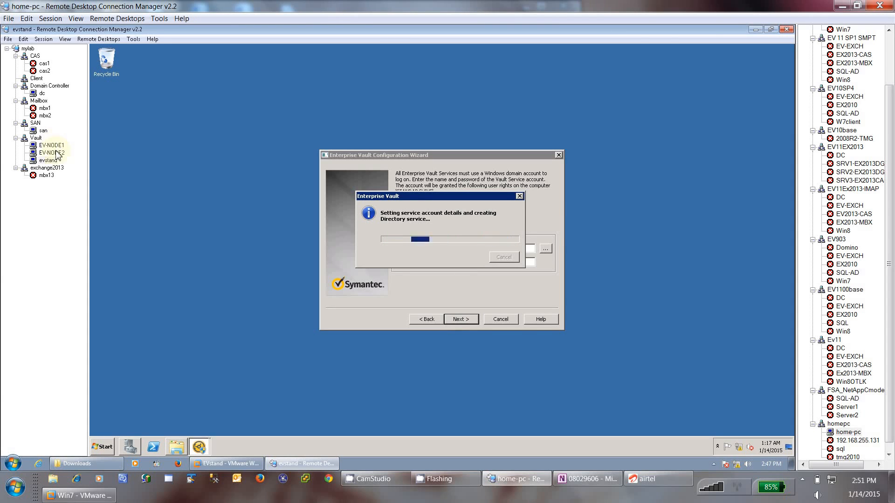
- Examine the archive.AIR1.COM vault server on EV-NODE2 and the haarchive service's resources in the EVHA cluster on the san server
left_click(56, 153)
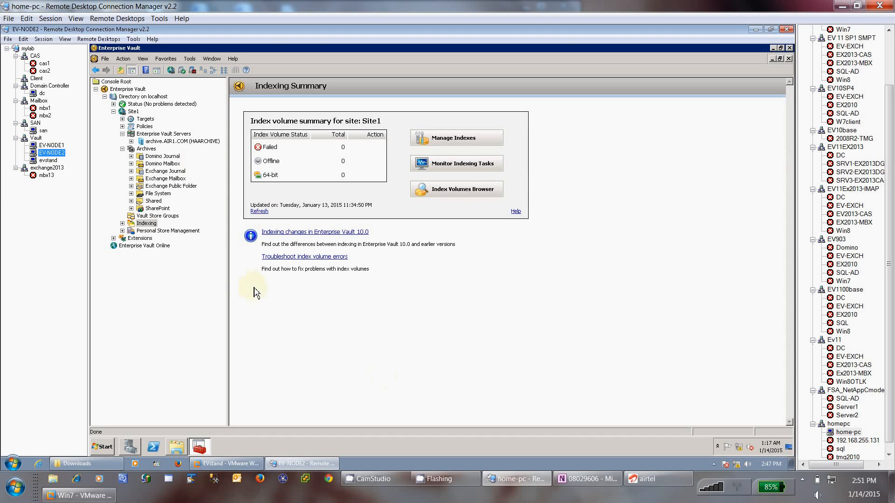
left_click(163, 142)
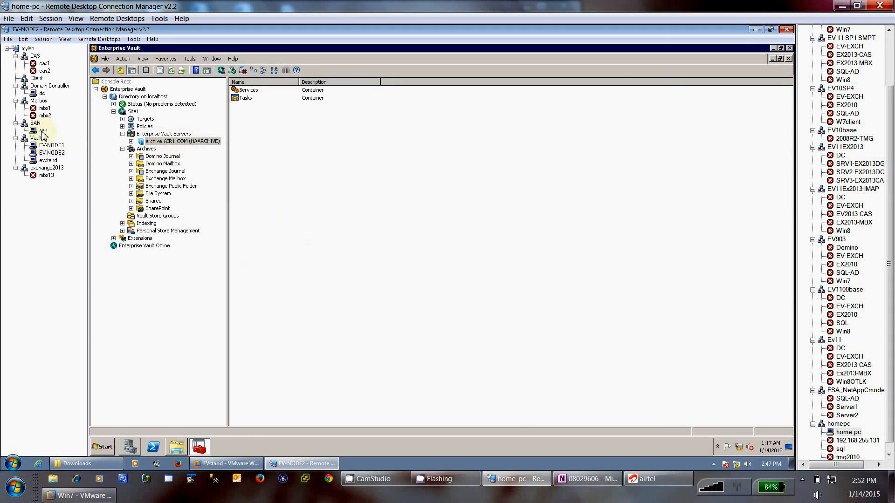
left_click(42, 131)
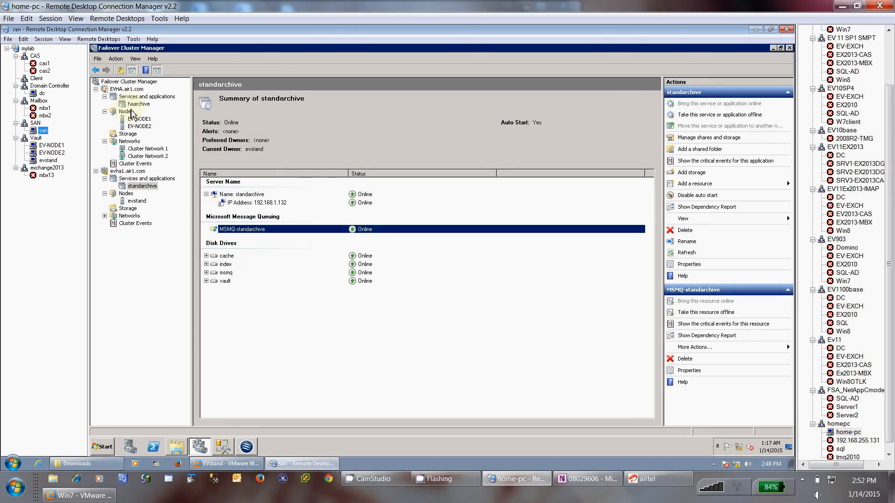
left_click(137, 103)
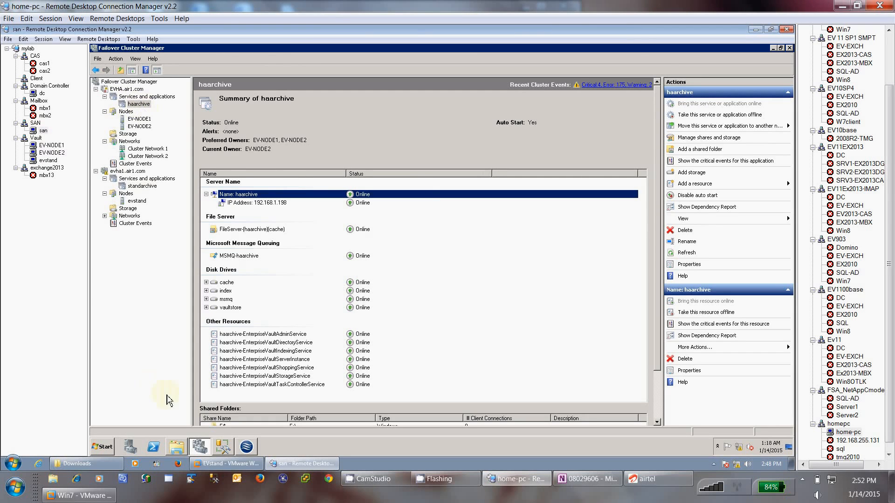
left_click(52, 152)
left_click(204, 143)
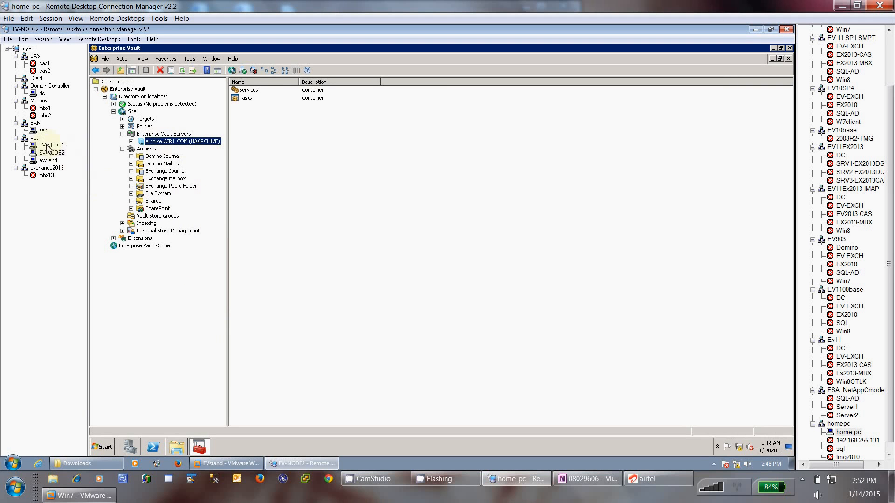
- Back on evstand, check the Enterprise Vault Directory Service in the Services console, and close the console
left_click(48, 160)
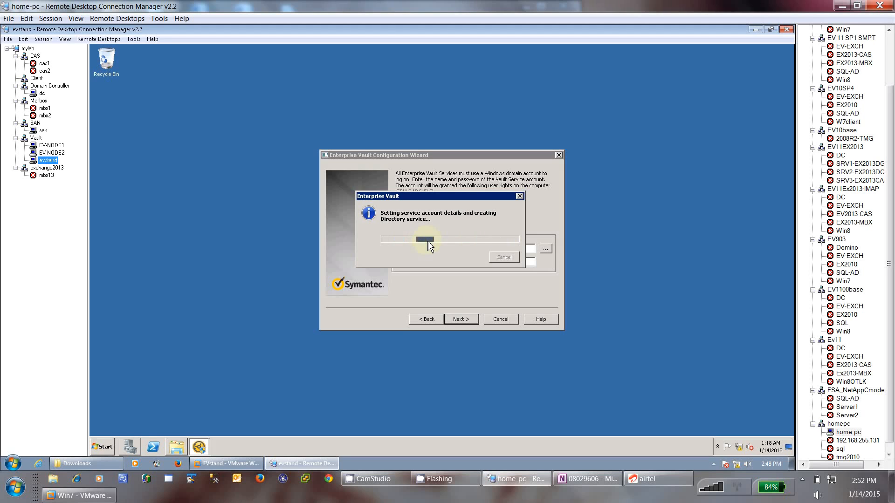
left_click(103, 447)
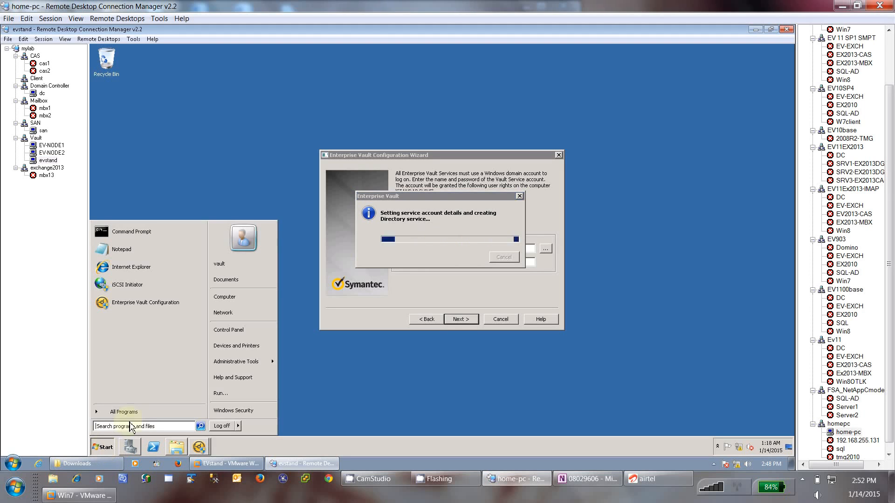
mouse_move(256, 366)
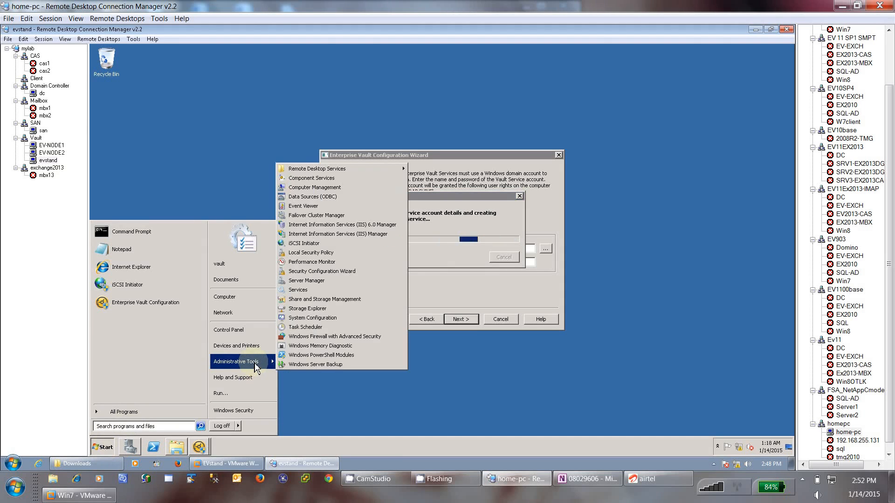
left_click(306, 293)
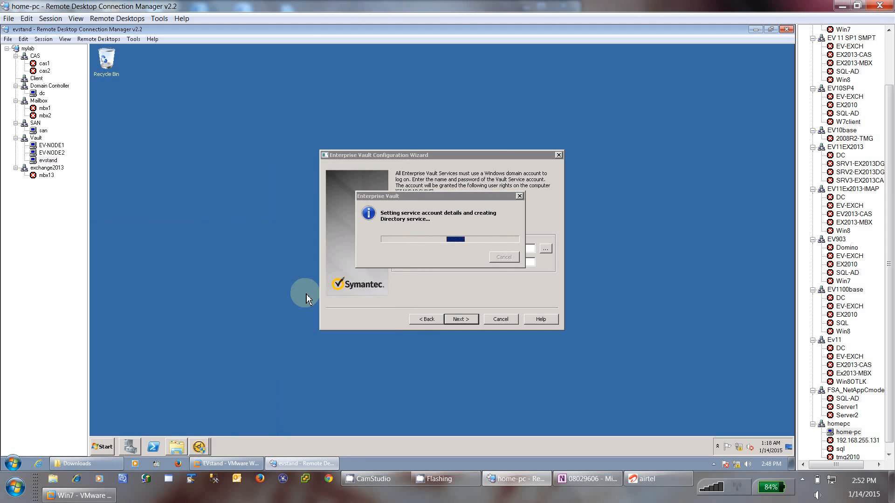
left_click(329, 201)
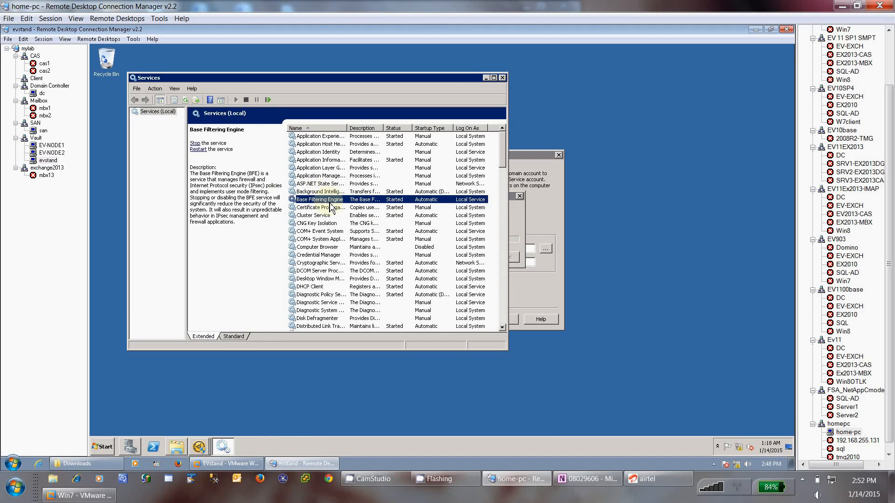
key("e")
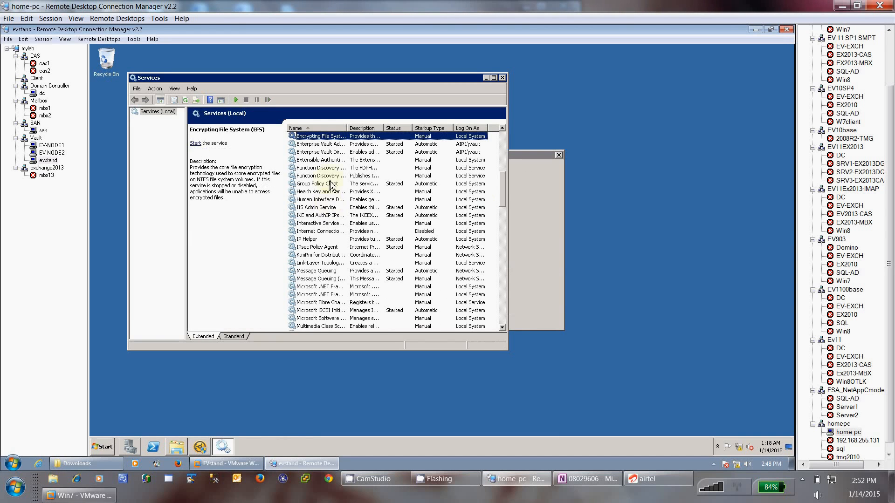
left_click(328, 152)
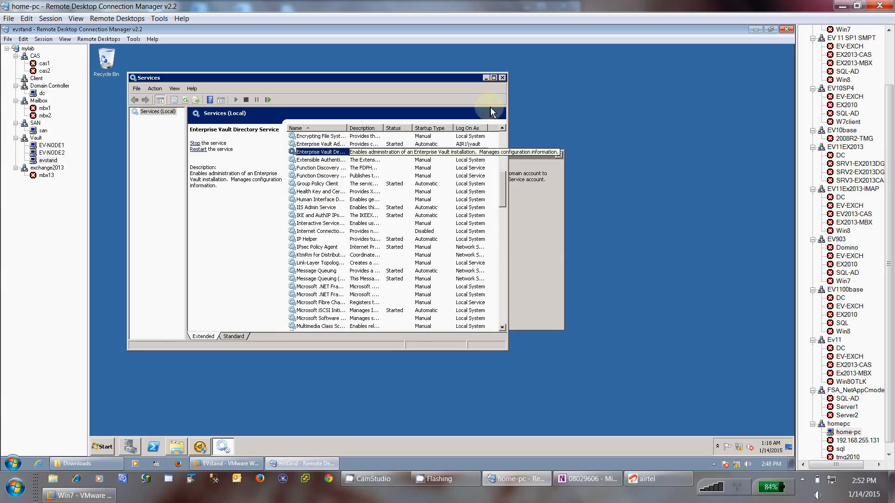
left_click(502, 78)
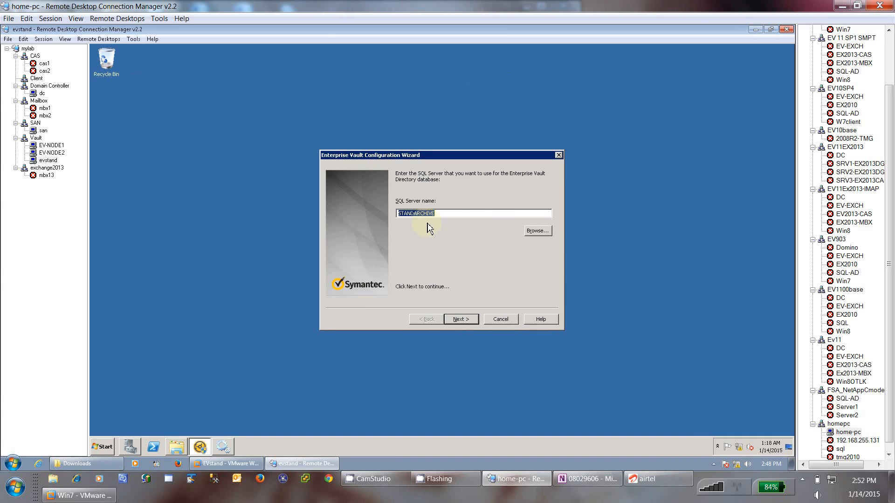
- Set the Vault Directory database's SQL Server to san\stand, checking that instance on san, accept the version prompt, and try to continue
left_click(537, 230)
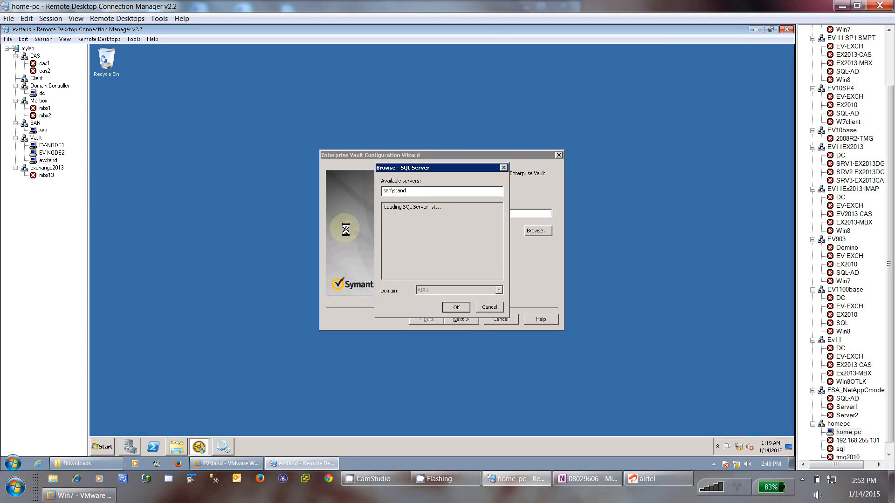
left_click(46, 132)
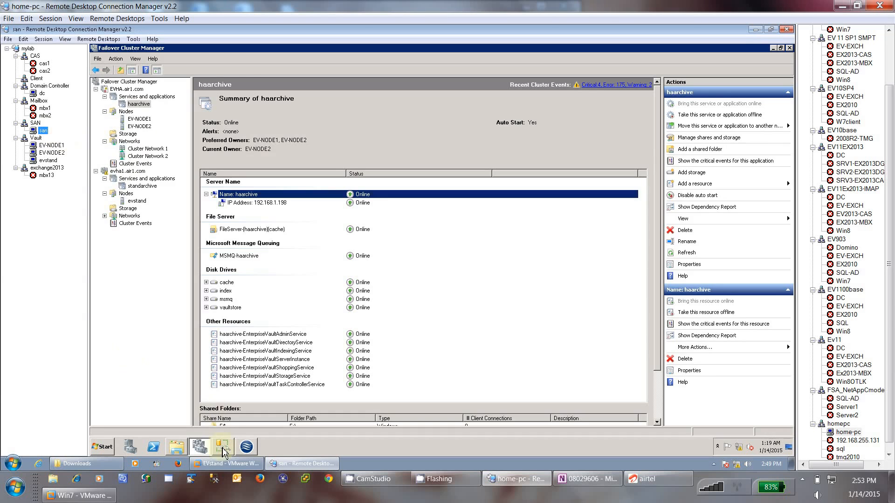
left_click(223, 448)
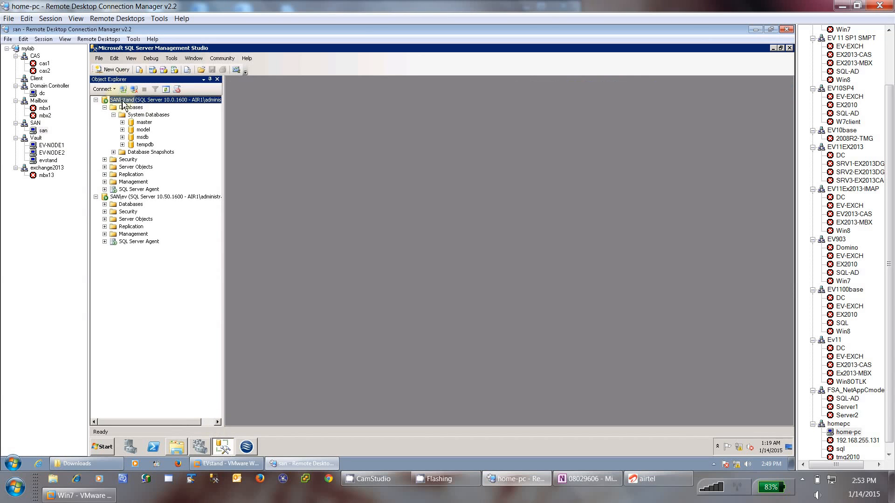
left_click(49, 160)
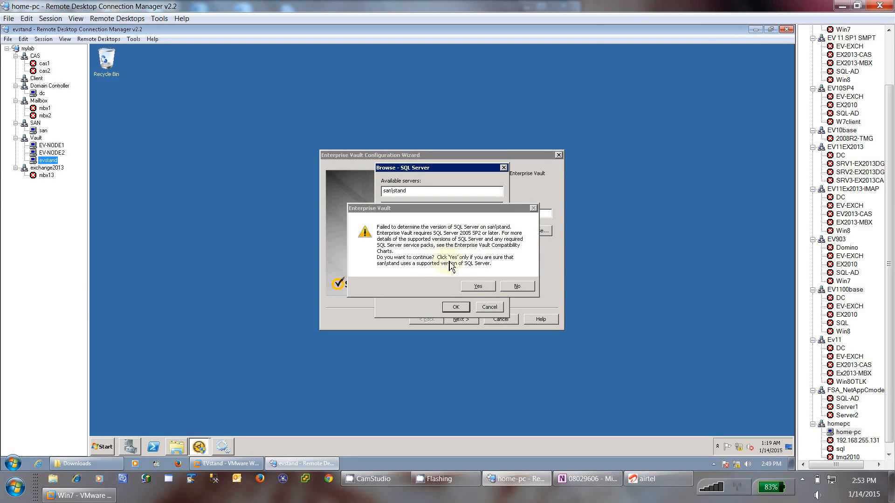
left_click(477, 288)
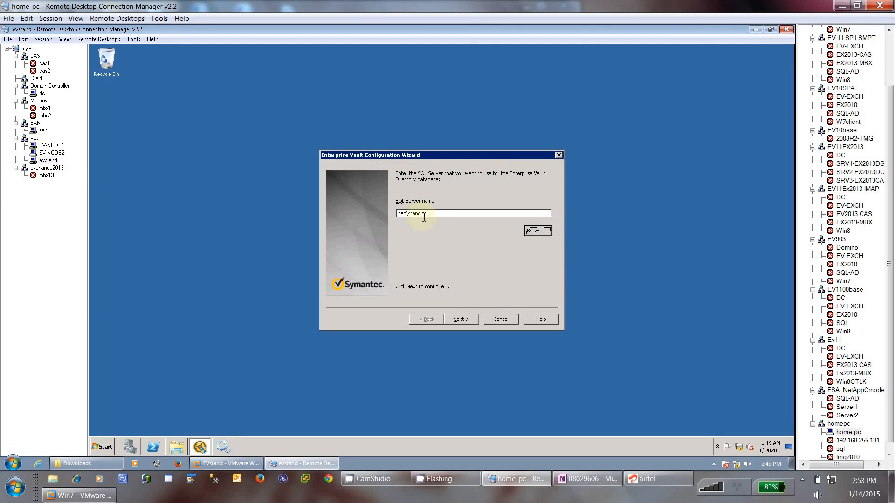
left_click(461, 321)
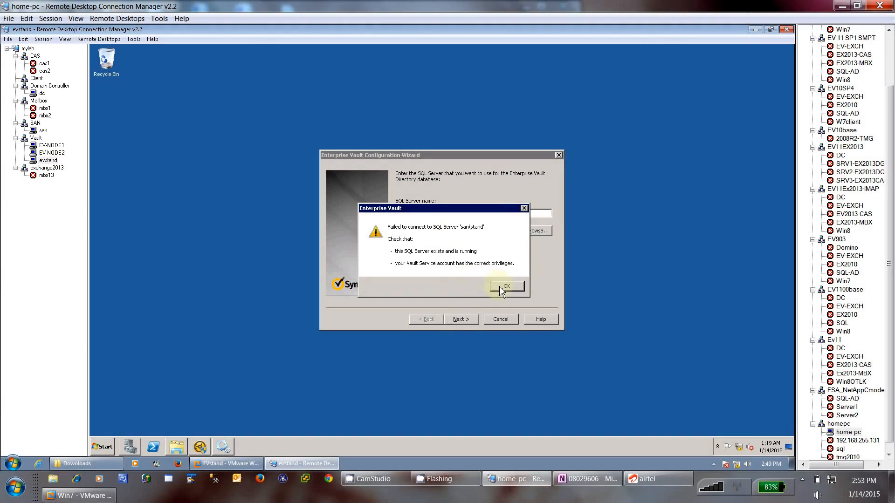
left_click(506, 286)
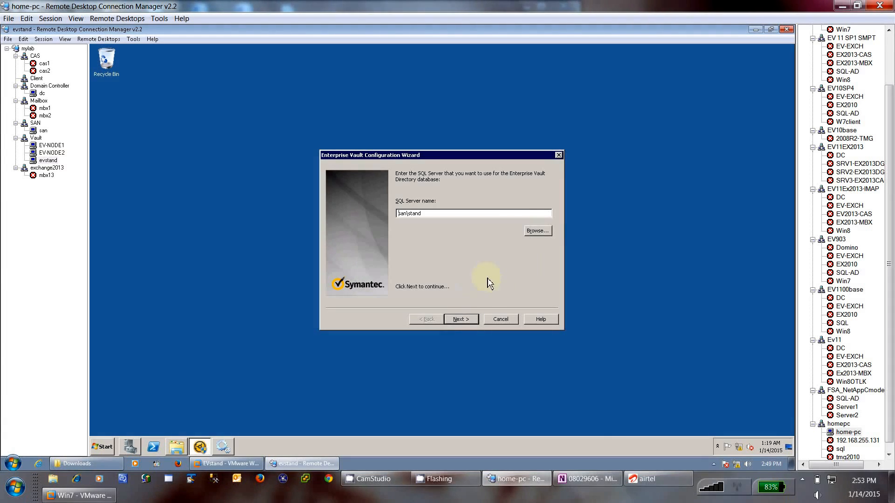
- On the san server, open SQL Server Configuration Manager and check the state of the SQL Server (STAND) service
left_click(43, 131)
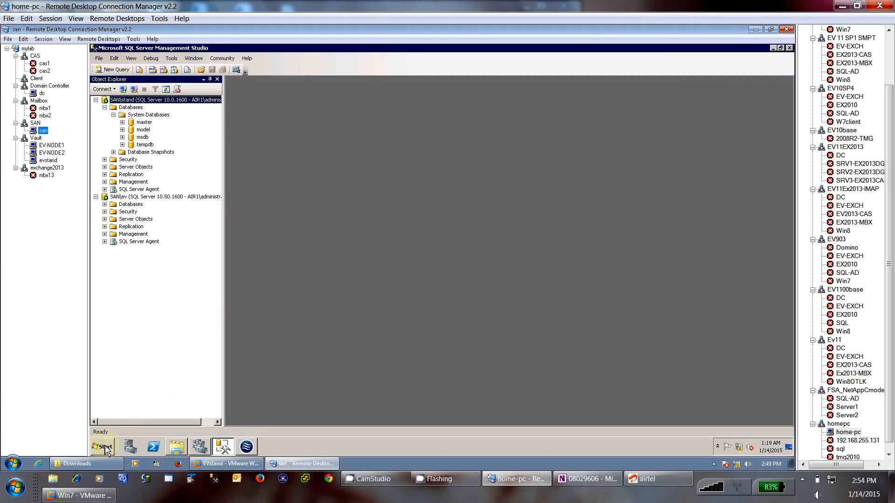
left_click(105, 447)
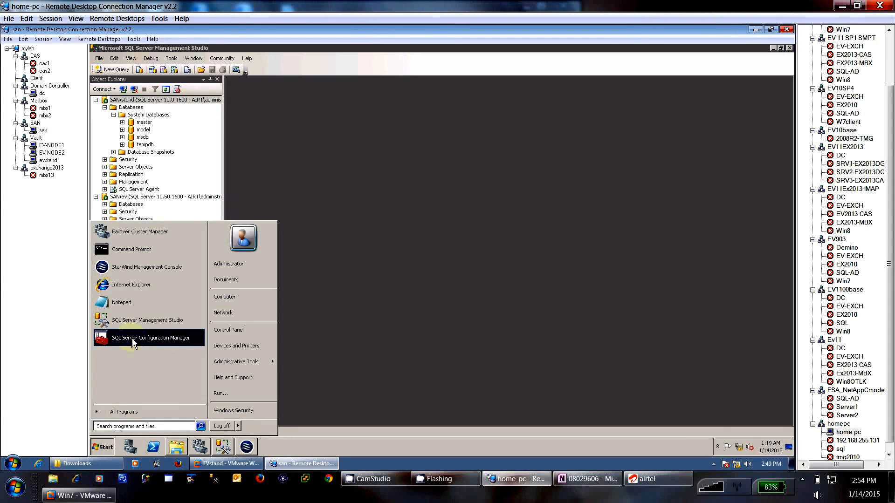
left_click(134, 341)
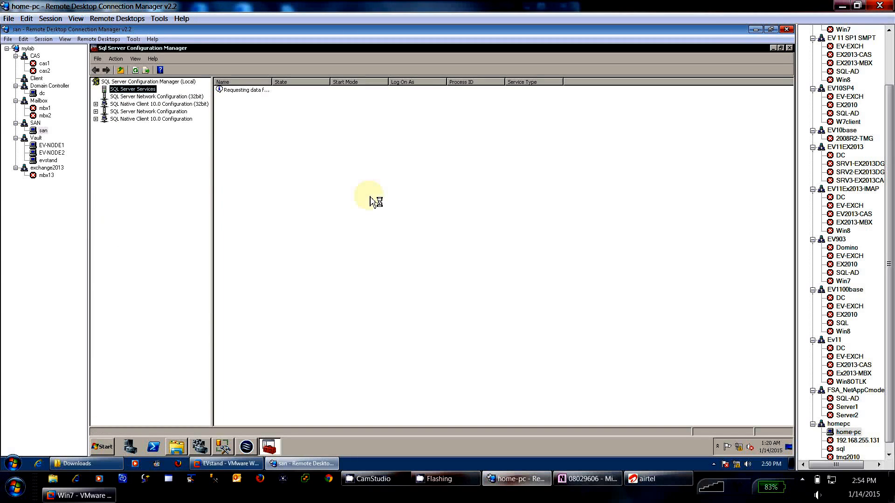
left_click(134, 97)
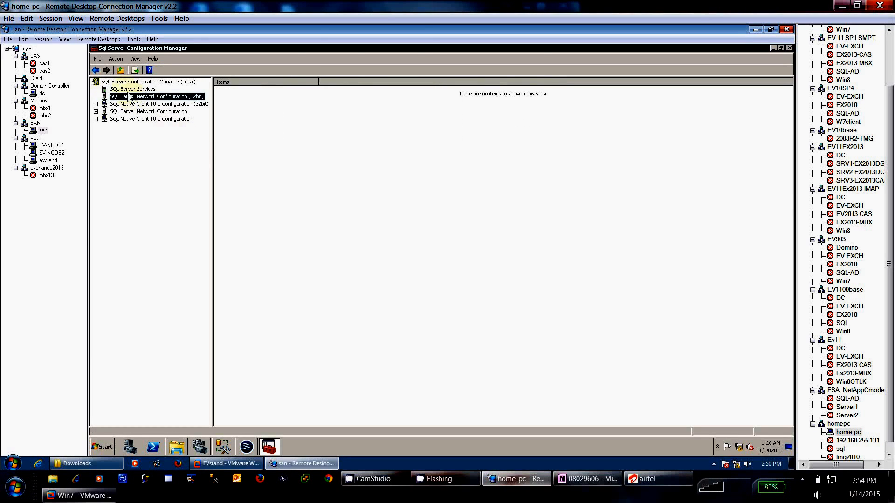
left_click(132, 89)
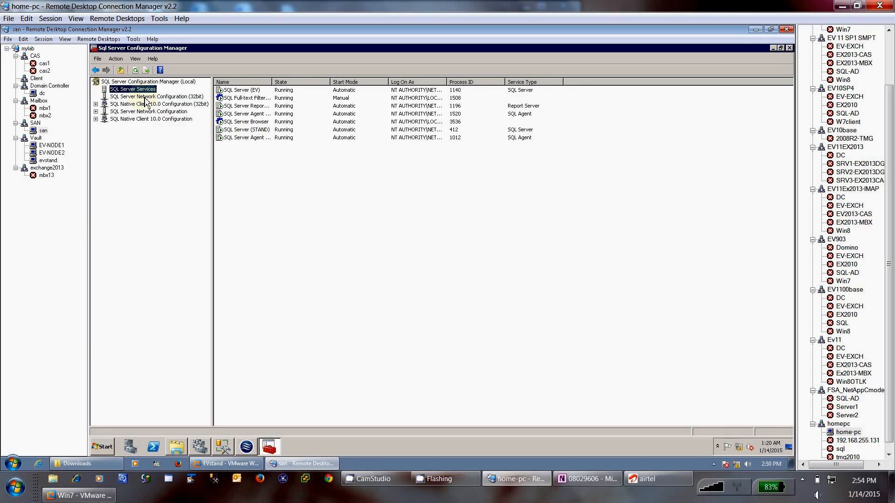
left_click(241, 131)
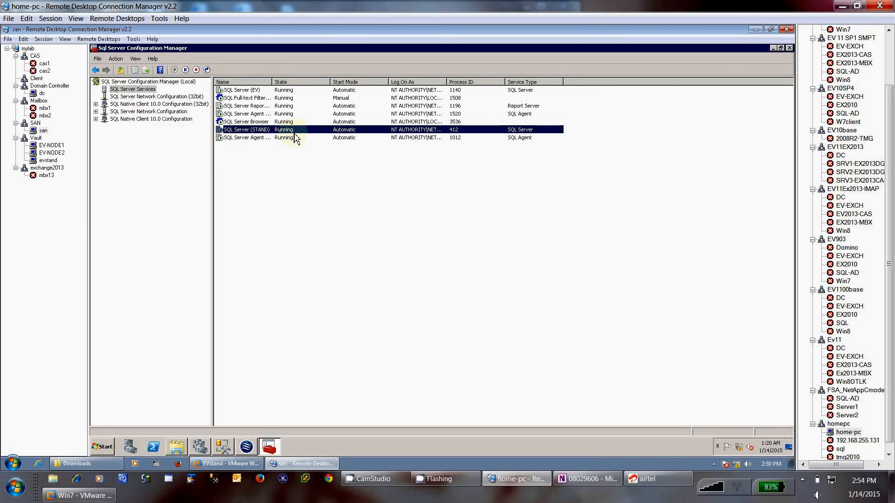
- Enable the TCP/IP protocol for the STAND instance in its SQL Server network configuration
left_click(95, 111)
left_click(141, 126)
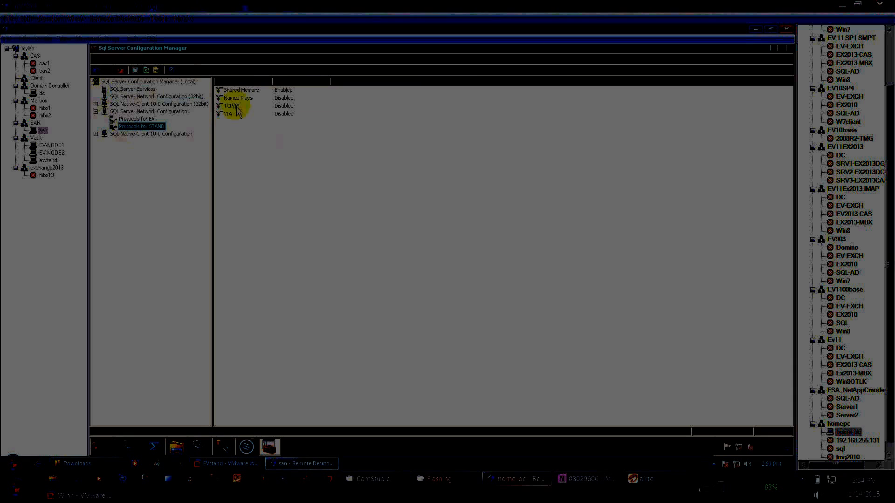
left_click(236, 106)
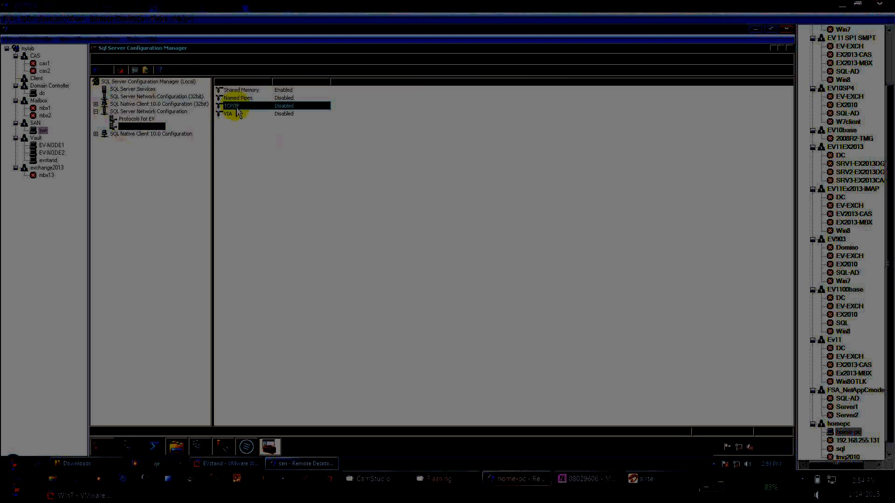
right_click(237, 106)
left_click(250, 113)
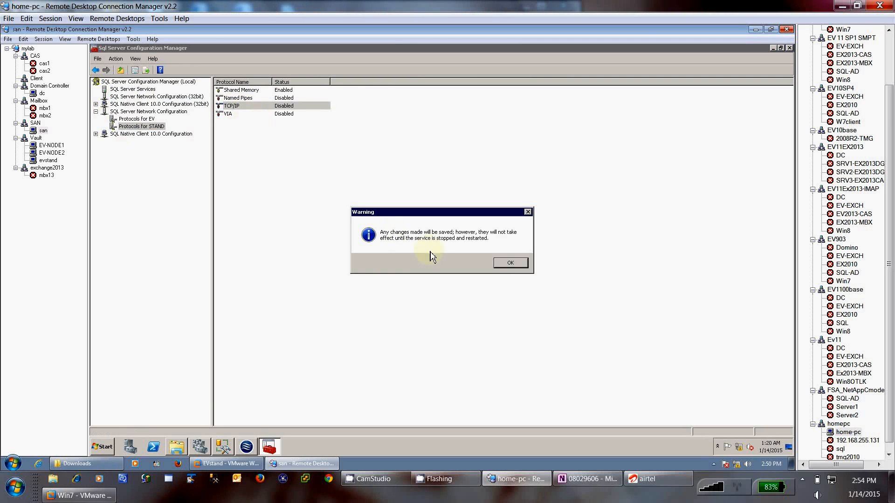
left_click(510, 263)
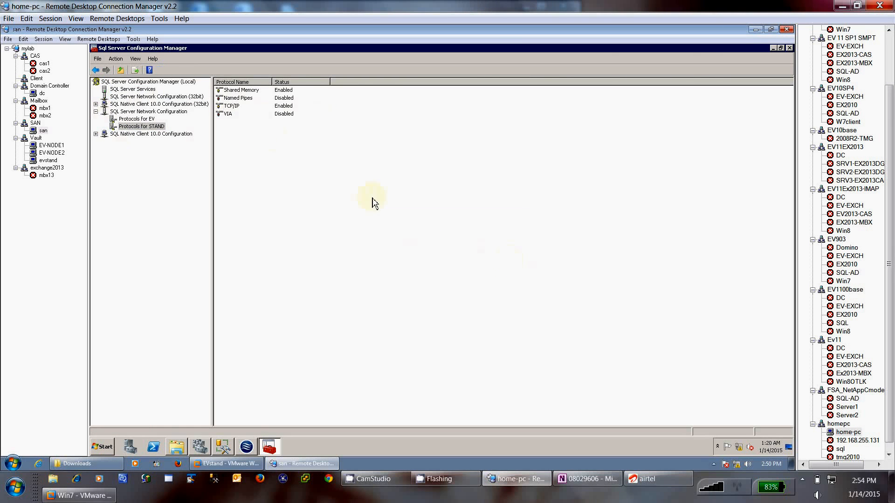
- Restart the SQL Server (STAND) service to apply the protocol change
left_click(128, 90)
right_click(244, 133)
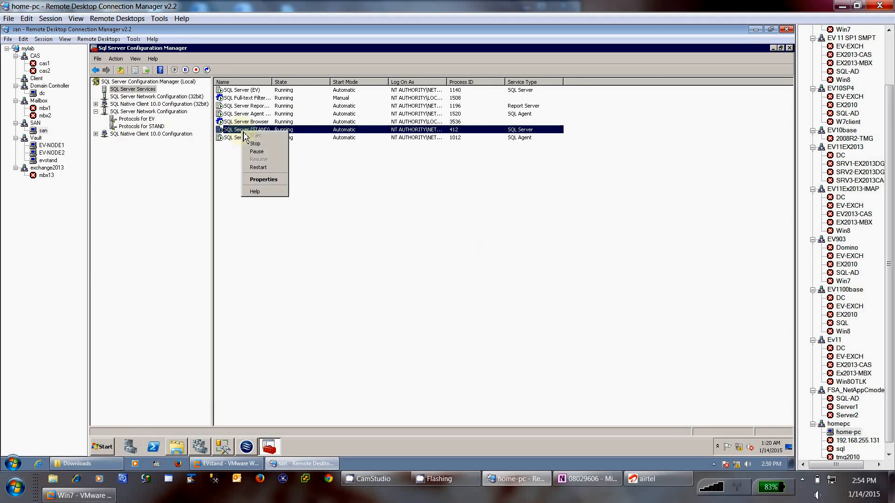
left_click(259, 169)
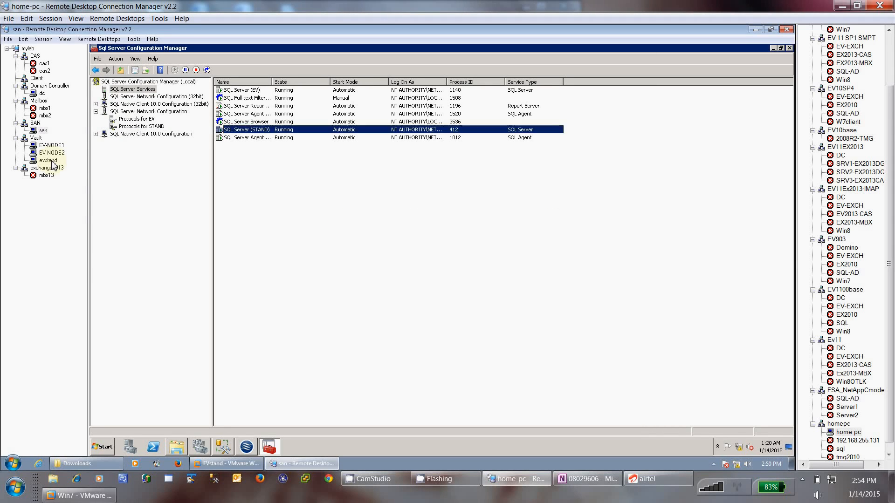
- Back on evstand, continue with san\stand and create the Vault Directory database at the proposed data and log locations
left_click(48, 161)
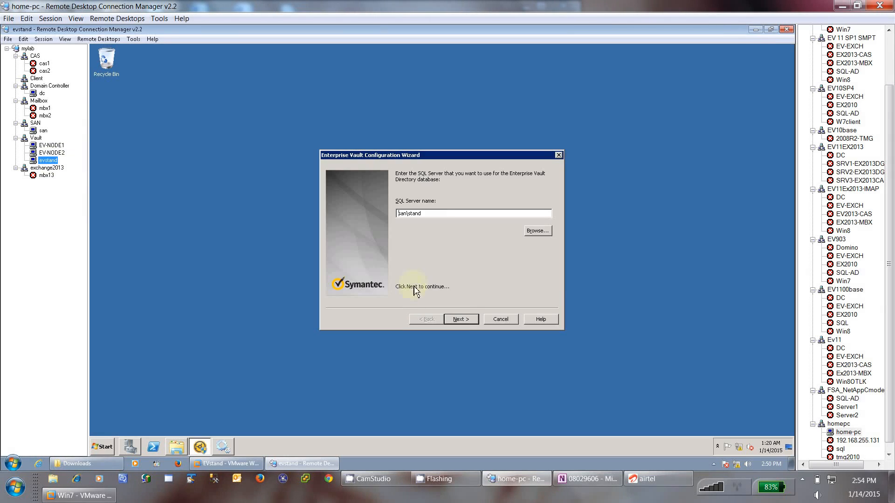
left_click(461, 320)
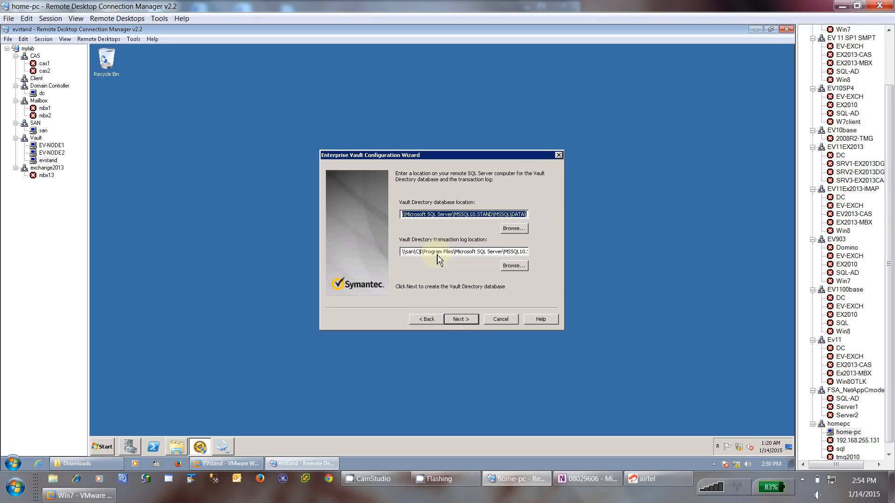
left_click(466, 322)
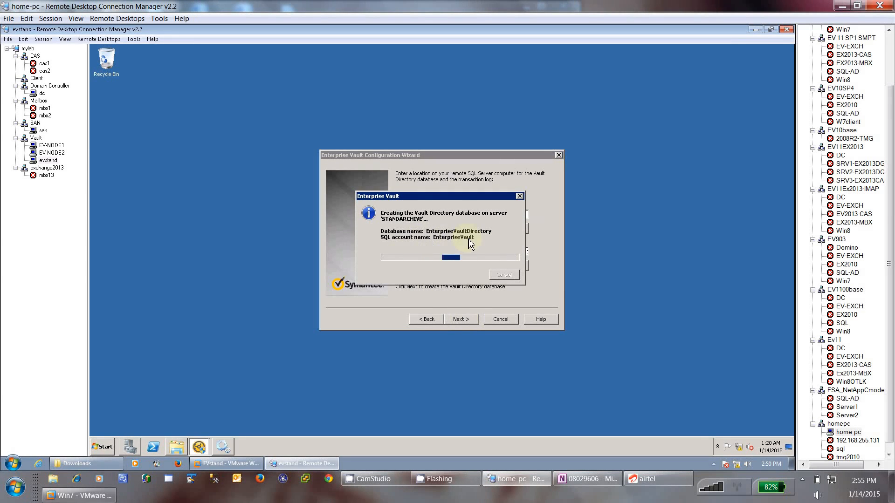
- On san, refresh the SAN\stand databases in SQL Server Management Studio and check for EnterpriseVaultDirectory
left_click(43, 132)
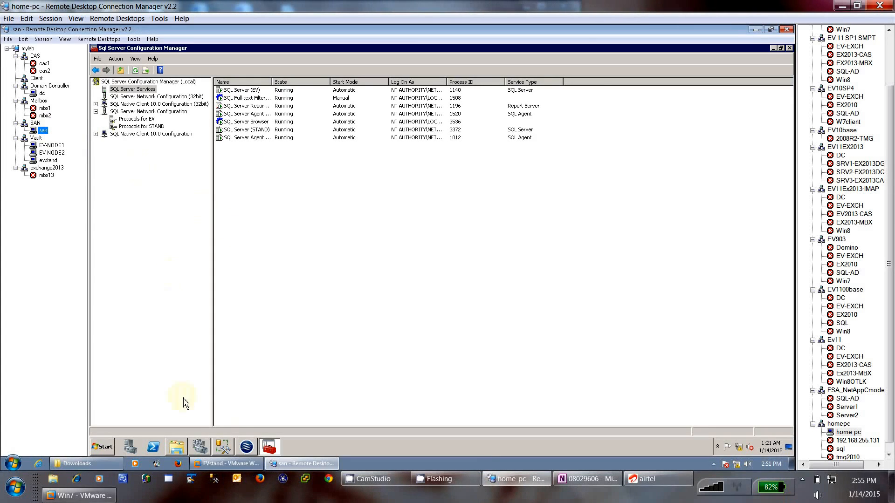
left_click(230, 451)
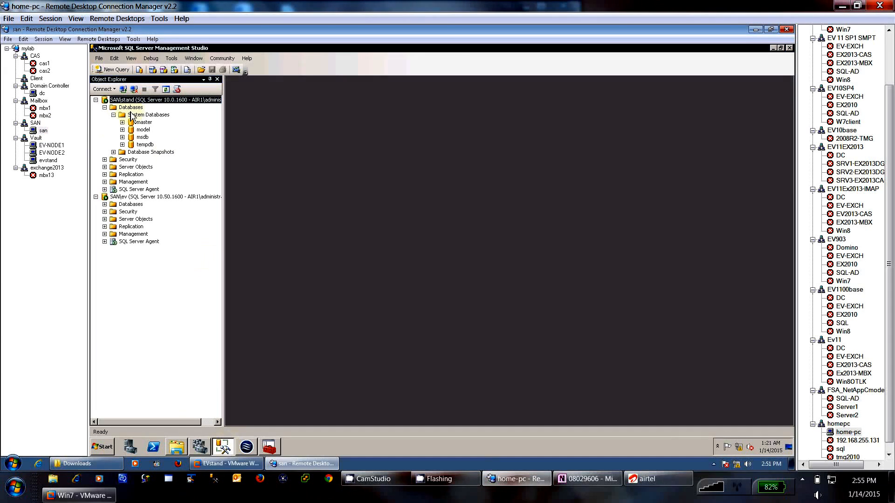
right_click(130, 108)
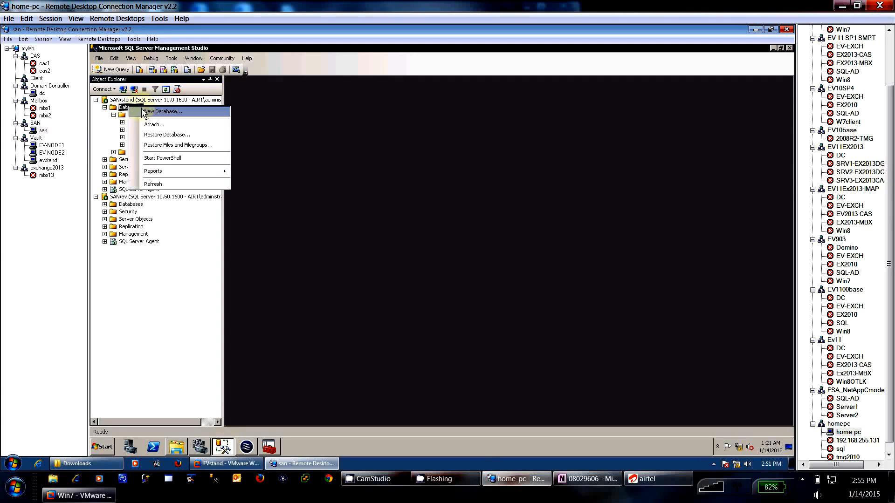
left_click(156, 186)
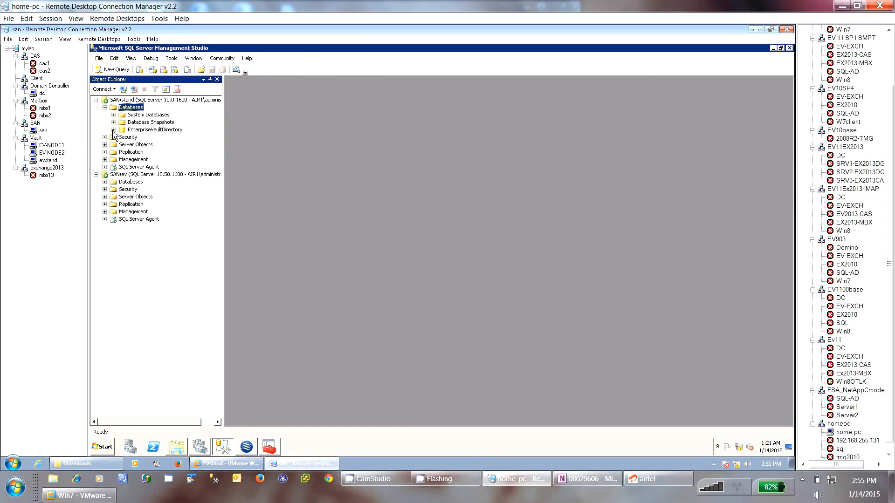
left_click(140, 129)
- Back on evstand, create the Vault Monitoring database at the proposed locations and name the new Vault Site standsite
left_click(49, 161)
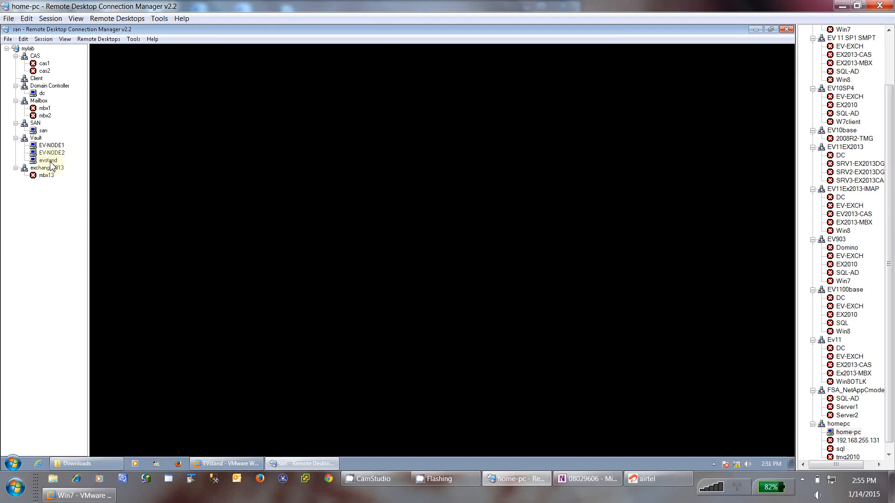
left_click(462, 321)
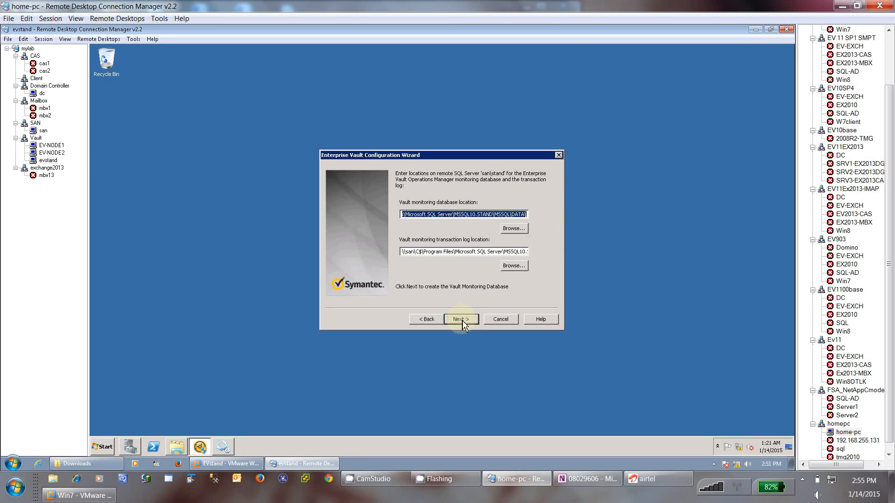
left_click(459, 321)
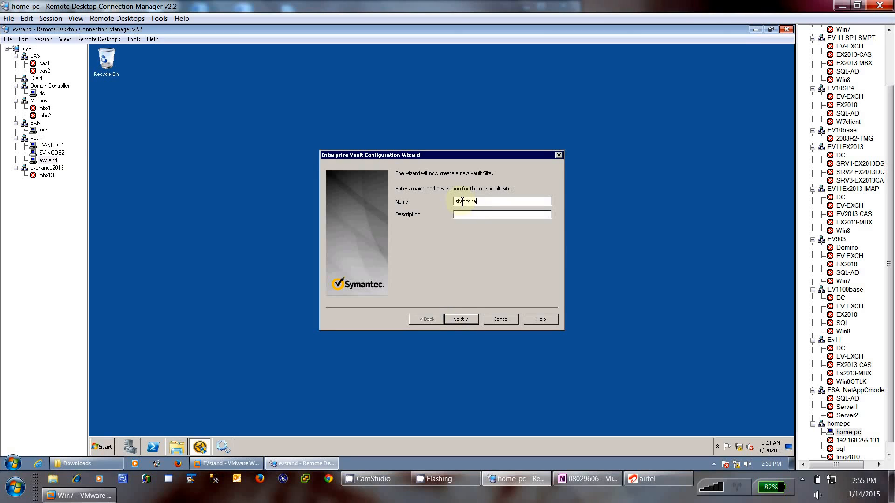
left_click(459, 318)
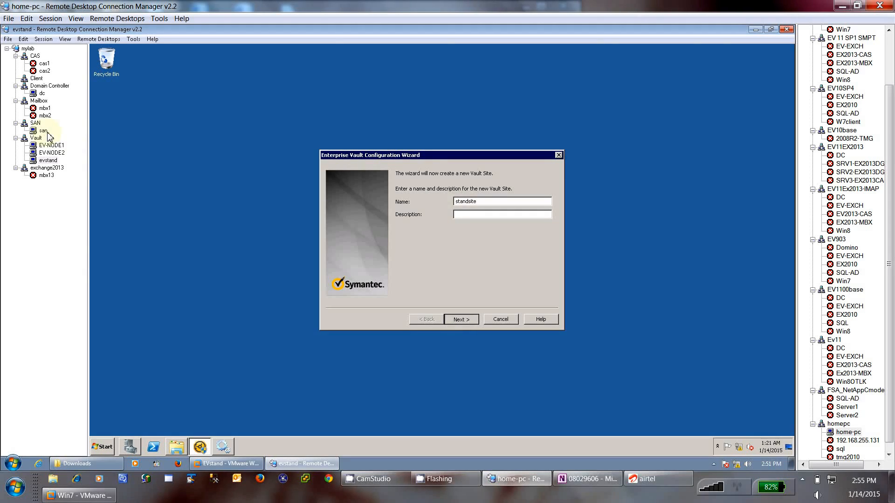
key("Return")
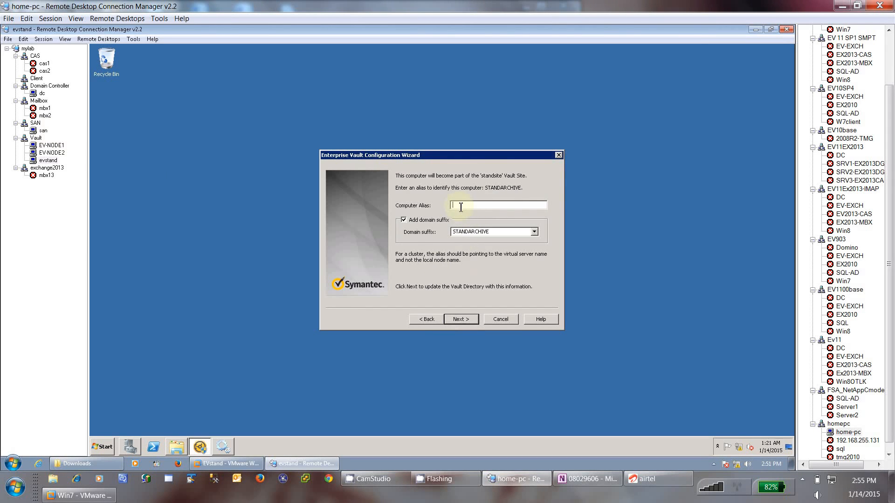
- Check the standarchive alias in DNS Manager on dc, and submit evserver as the computer alias on evstand
left_click(41, 93)
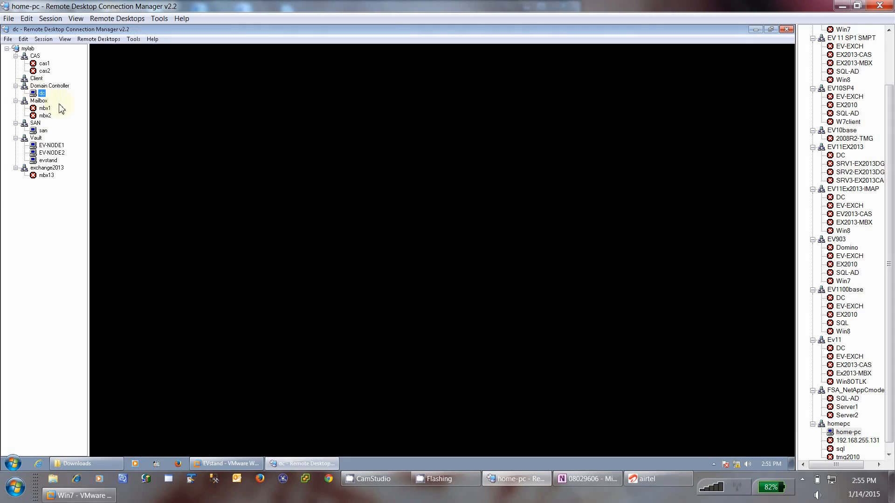
left_click(216, 288)
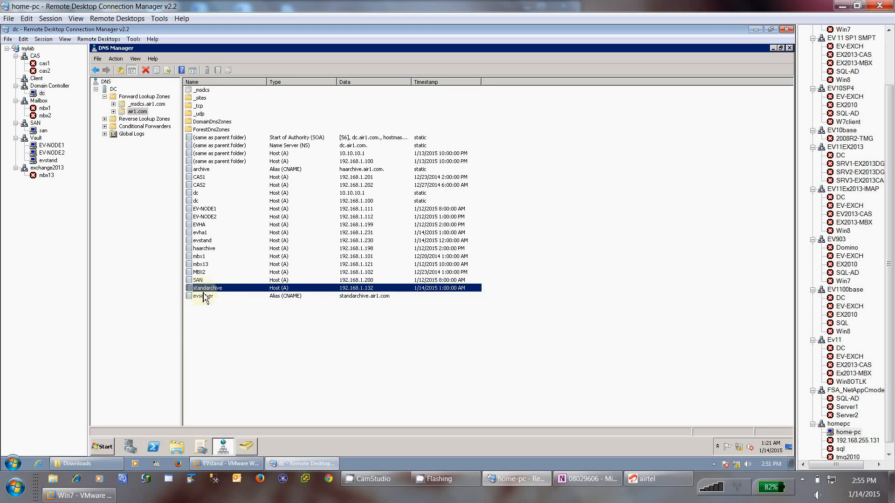
left_click(48, 161)
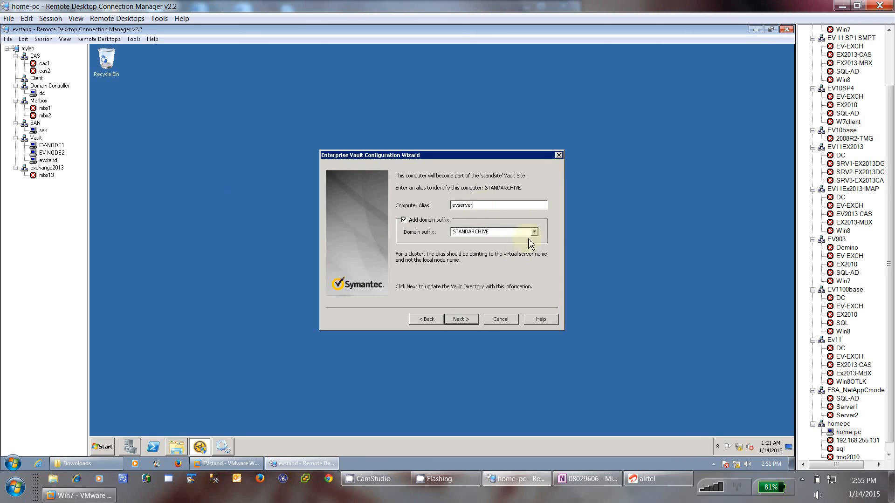
key("Return")
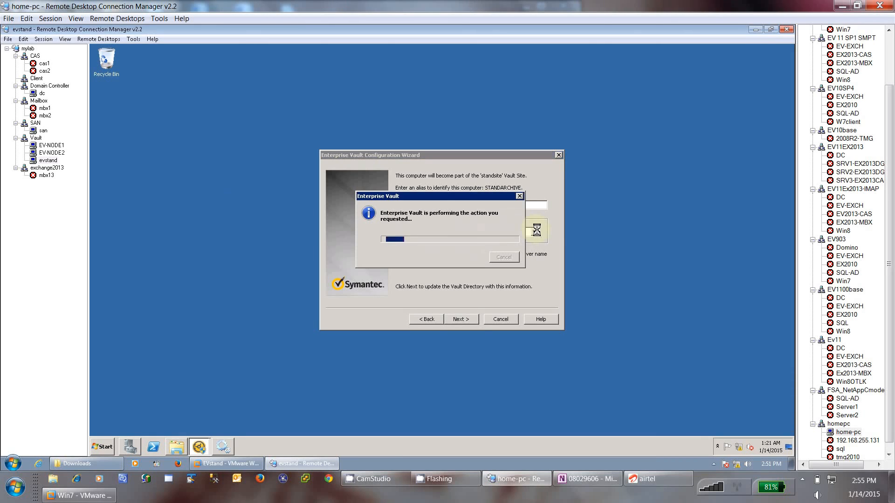
- Set the domain suffix for the evserver alias to AIR1.COM and submit it to update the Vault Directory
left_click(480, 232)
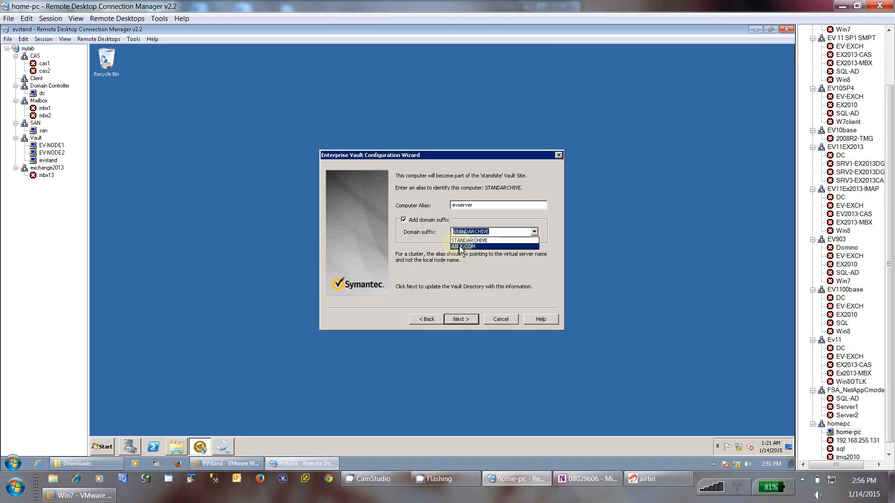
left_click(462, 247)
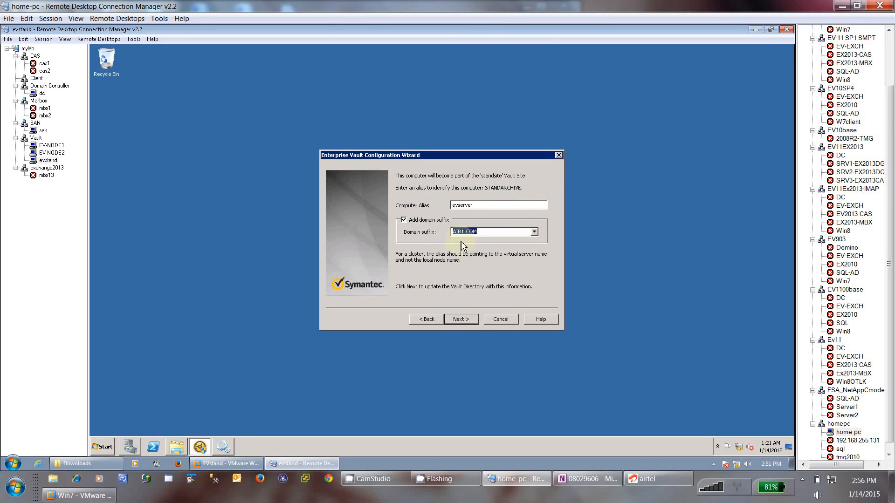
left_click(460, 322)
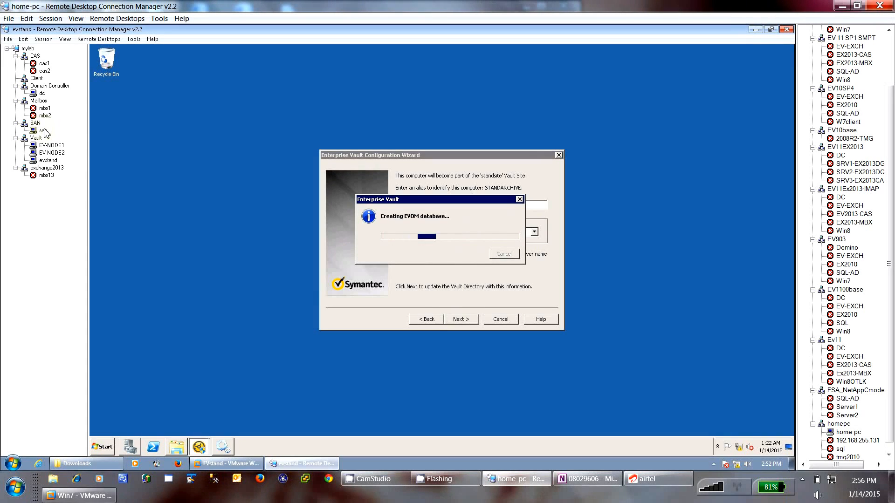
- On san, refresh the SAN\stand databases in SQL Server Management Studio, compare them with those of SAN\ev, and return to evstand
left_click(43, 130)
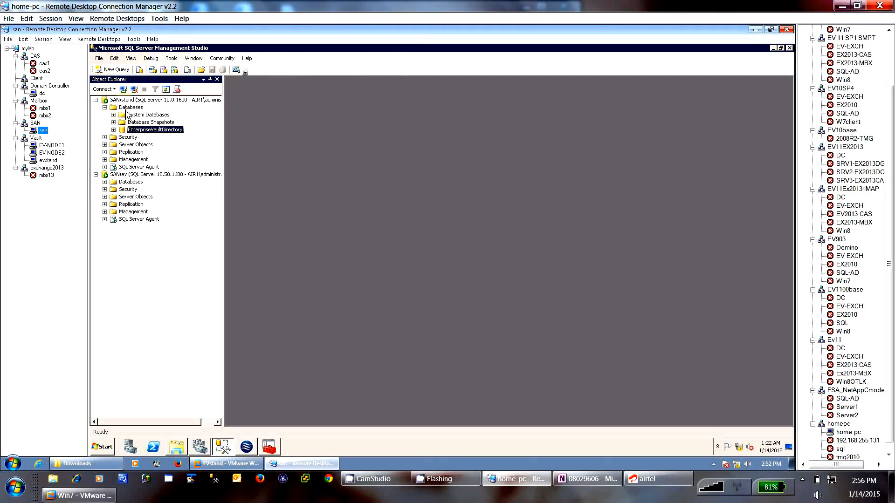
right_click(125, 108)
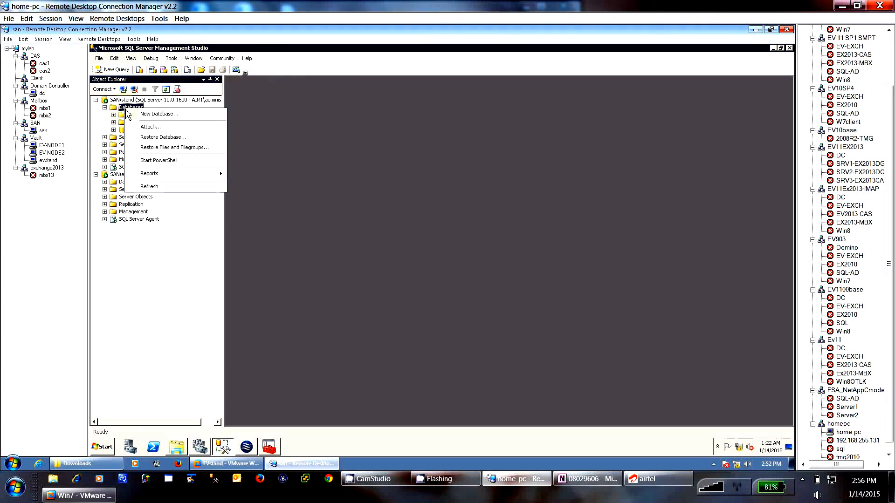
left_click(147, 187)
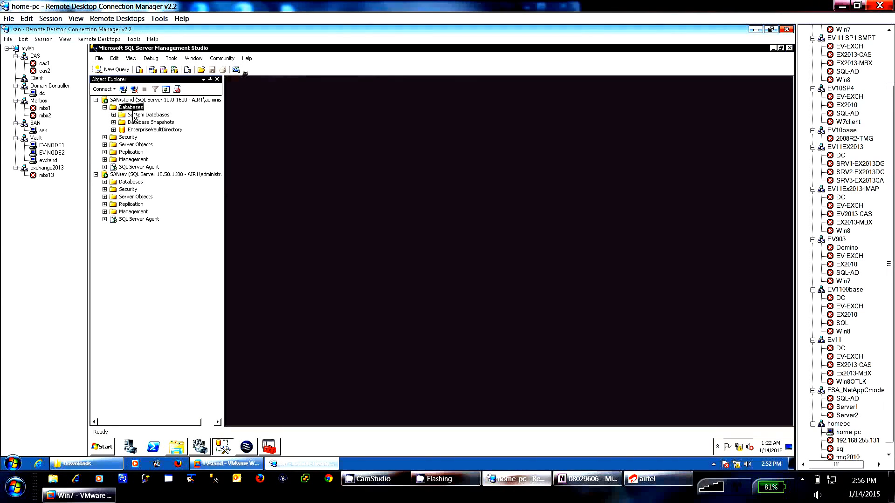
right_click(133, 110)
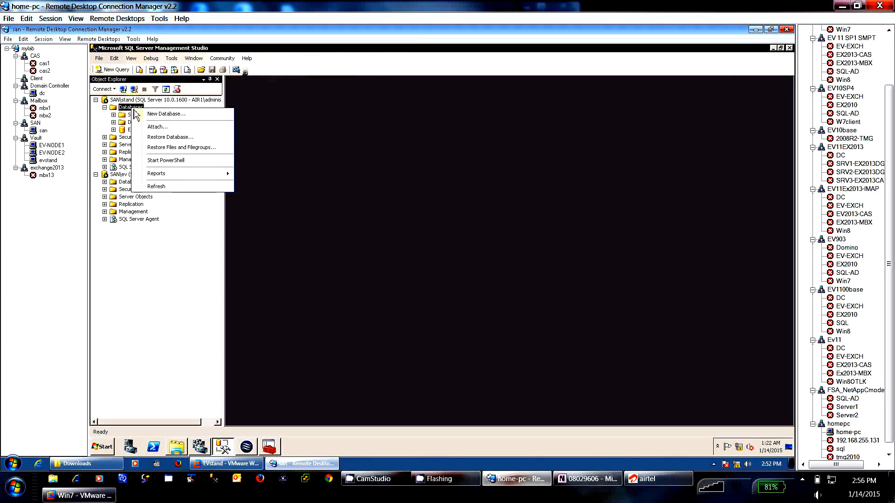
left_click(155, 187)
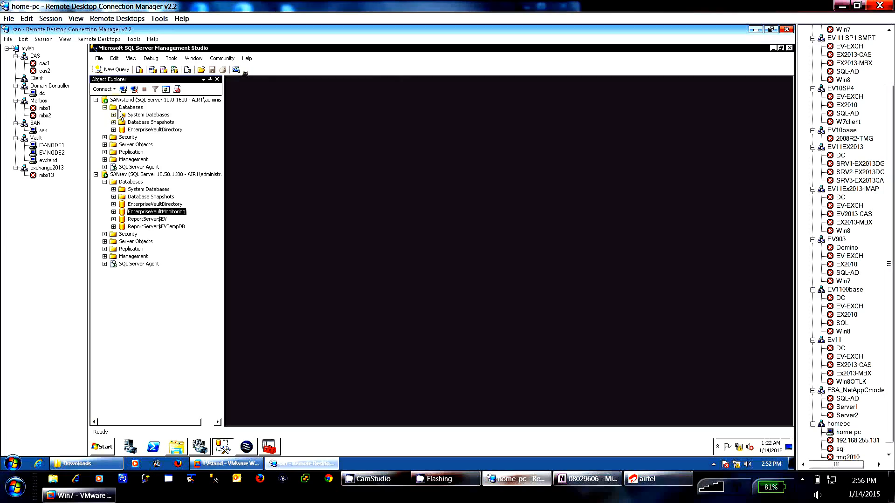
right_click(120, 112)
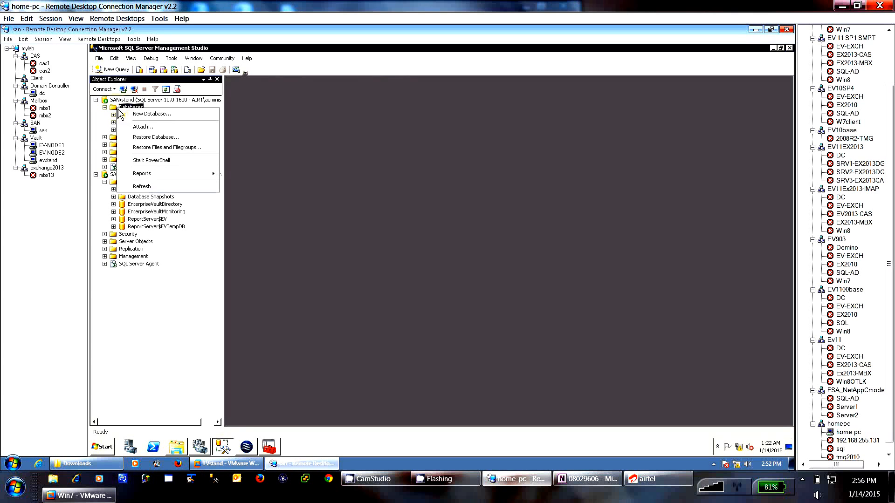
left_click(145, 186)
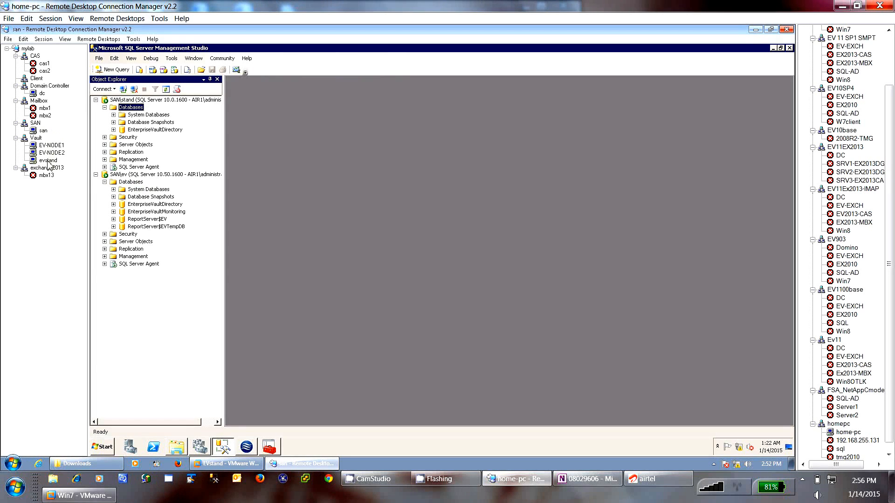
left_click(48, 160)
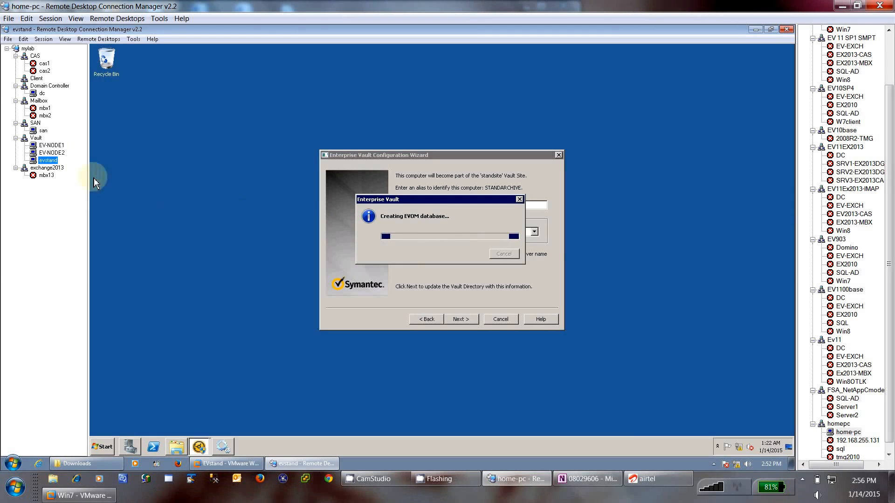
- On san, show and refresh the computer's drives in Windows Explorer to check disk space, and return to the wizard on evstand
left_click(43, 131)
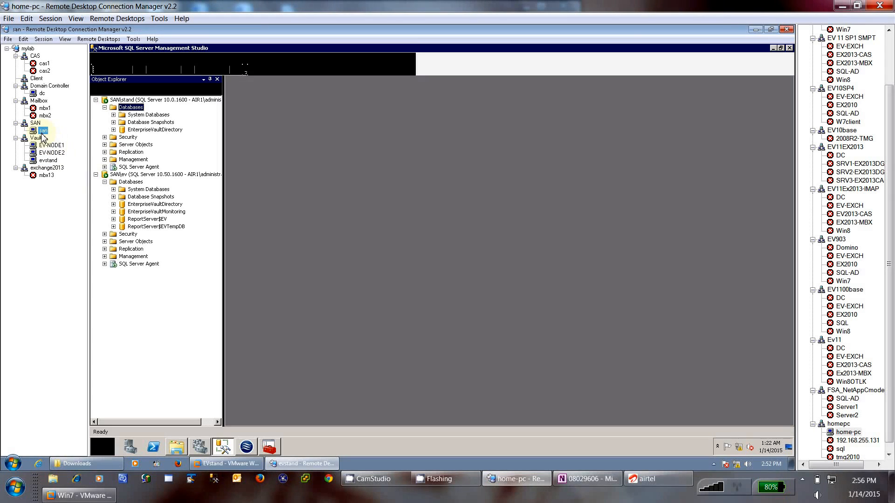
left_click(177, 447)
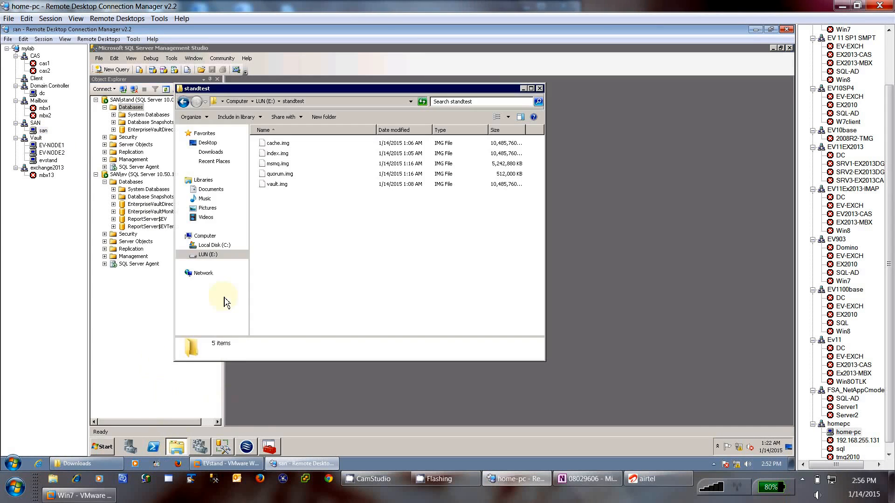
left_click(205, 235)
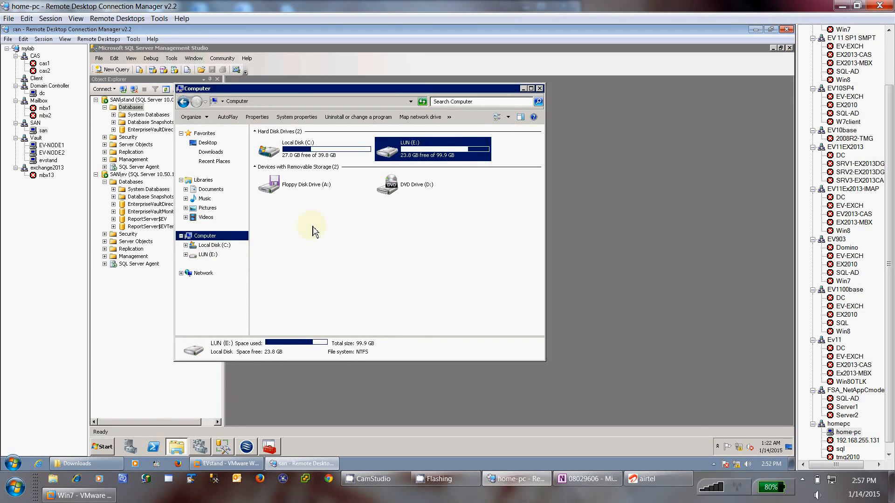
right_click(312, 227)
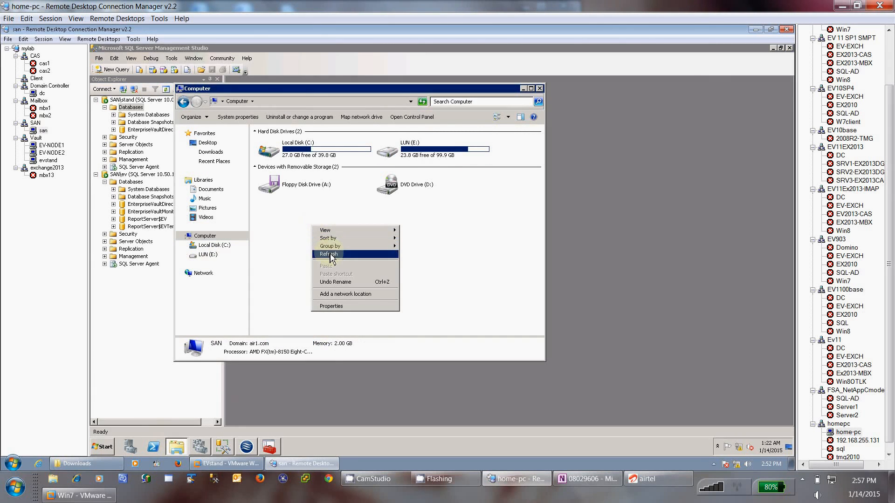
left_click(330, 256)
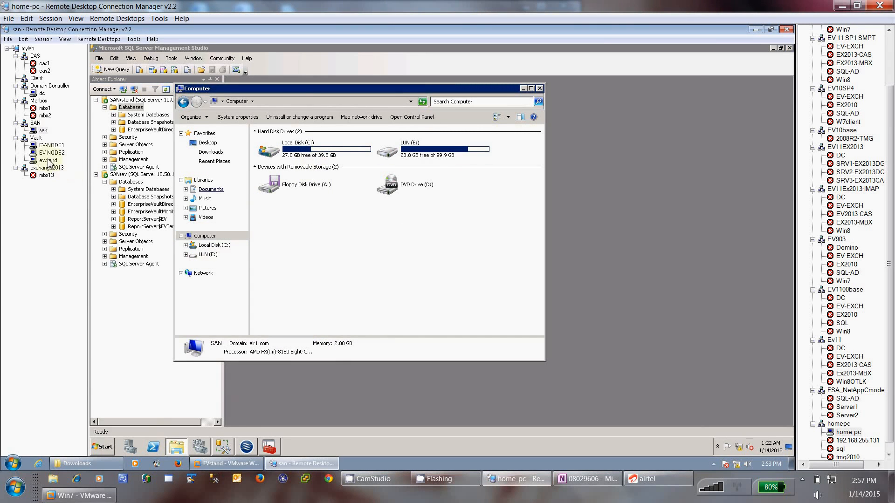
left_click(48, 161)
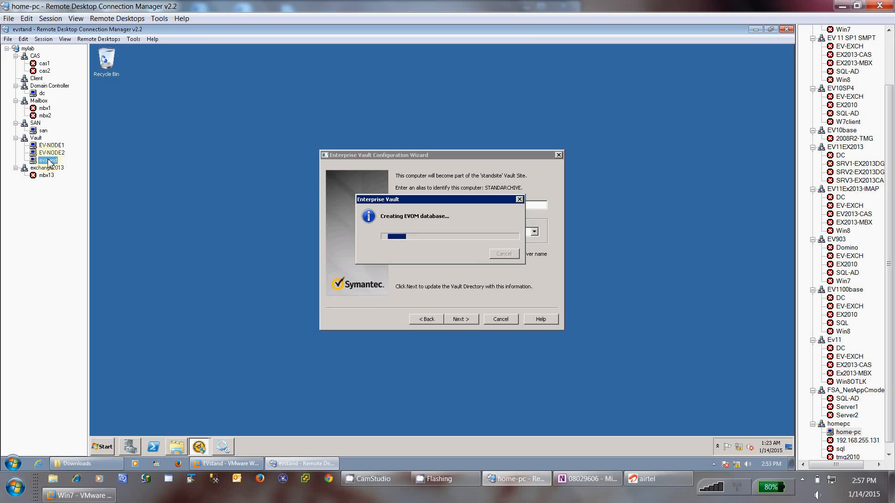
- Recheck the SAN\stand databases on san by refreshing them in SQL Server Management Studio, and check the wizard's progress on evstand
left_click(43, 131)
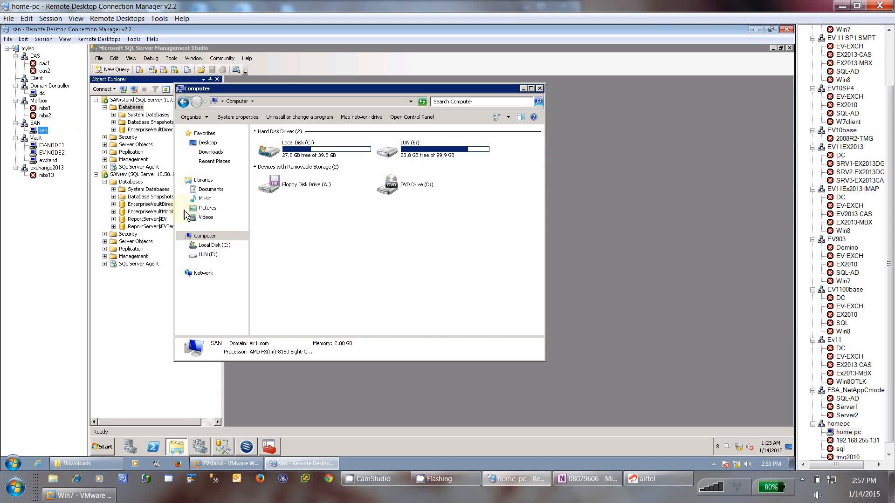
left_click(223, 447)
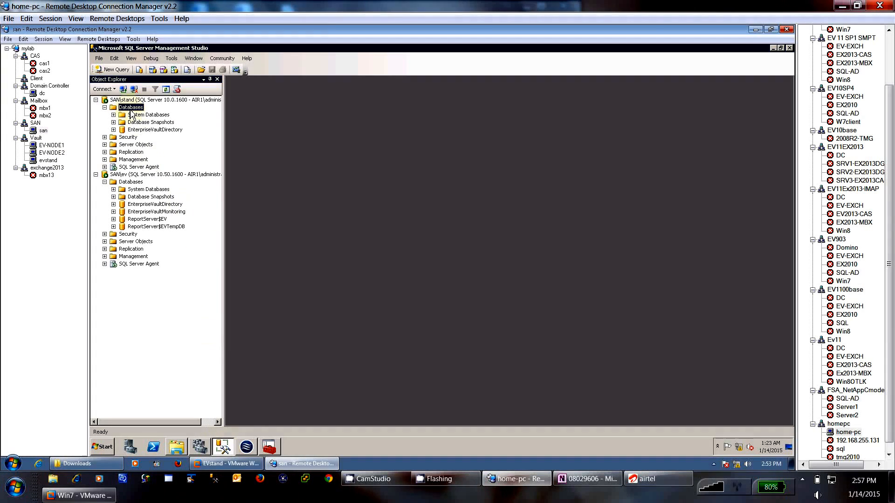
right_click(130, 108)
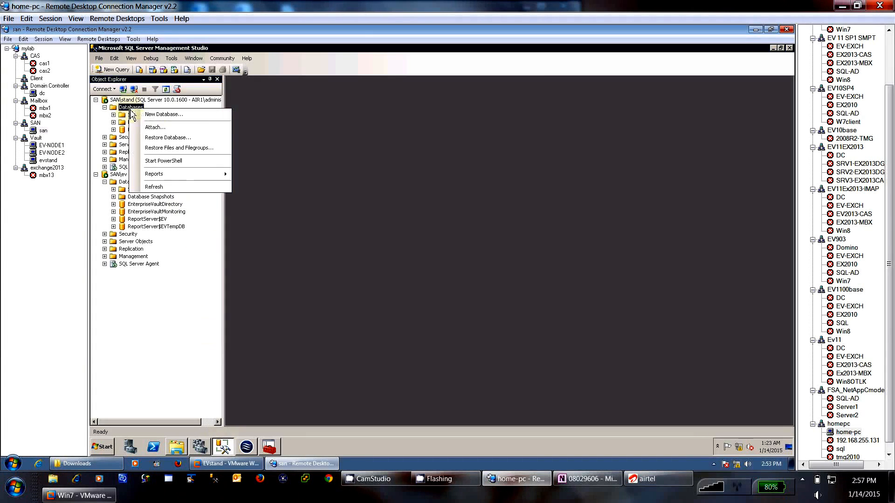
left_click(171, 187)
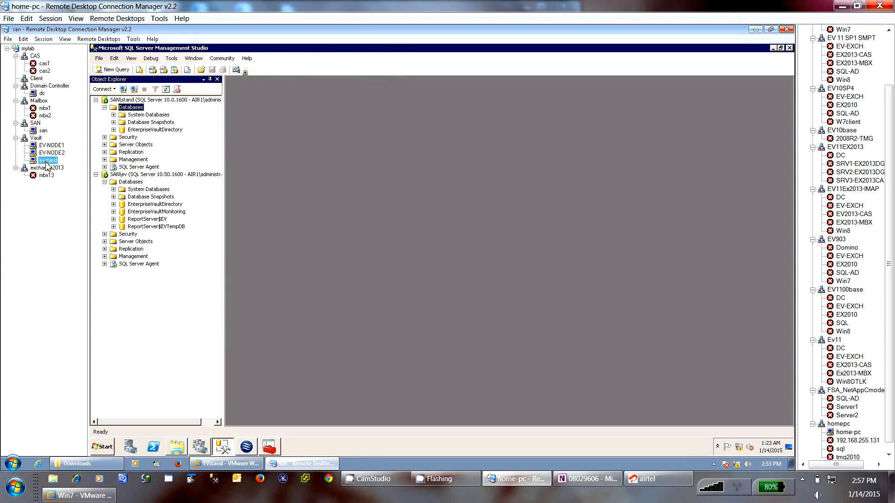
left_click(47, 161)
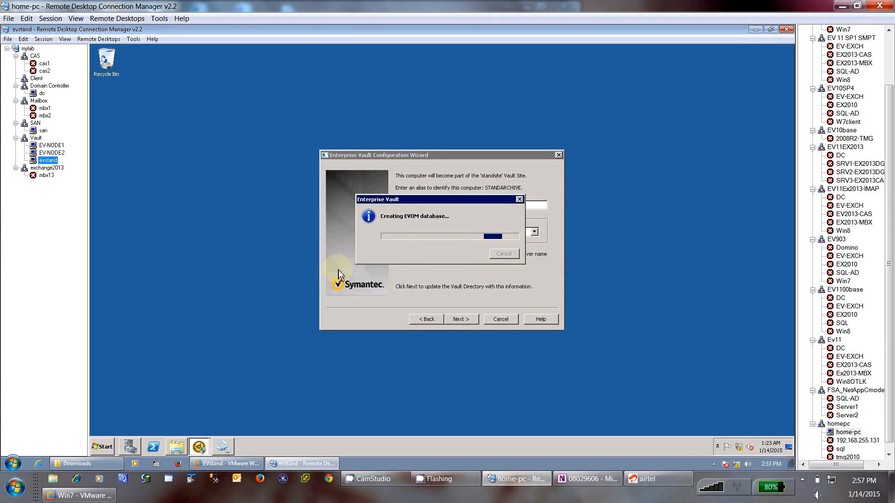
- On san, examine the evstand node and the standarchive service's resources under evha1.air1.com in Failover Cluster Manager
left_click(44, 131)
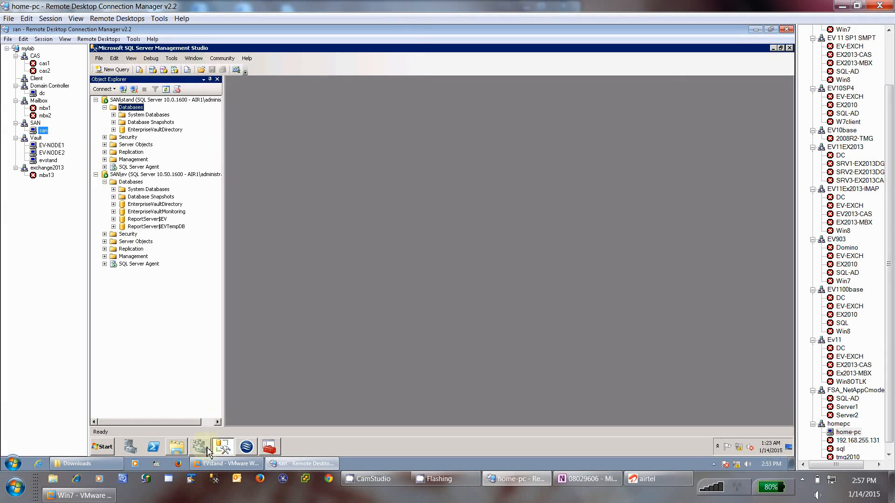
left_click(207, 450)
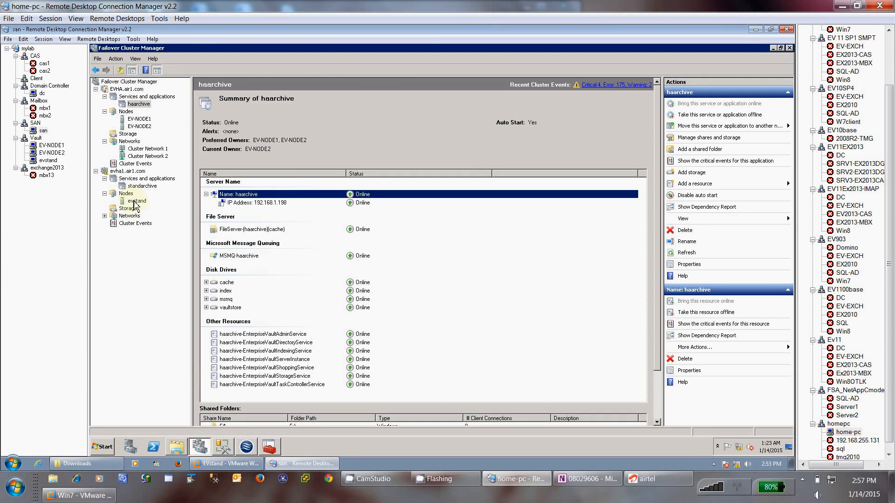
left_click(135, 201)
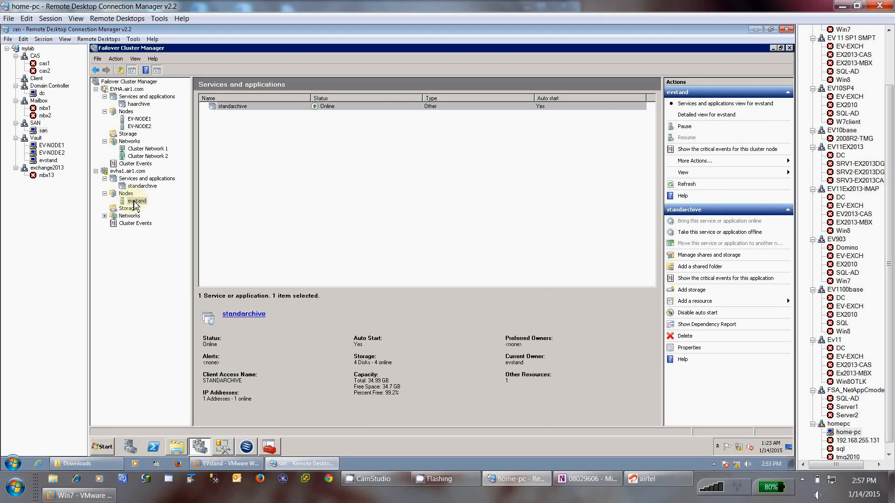
left_click(135, 187)
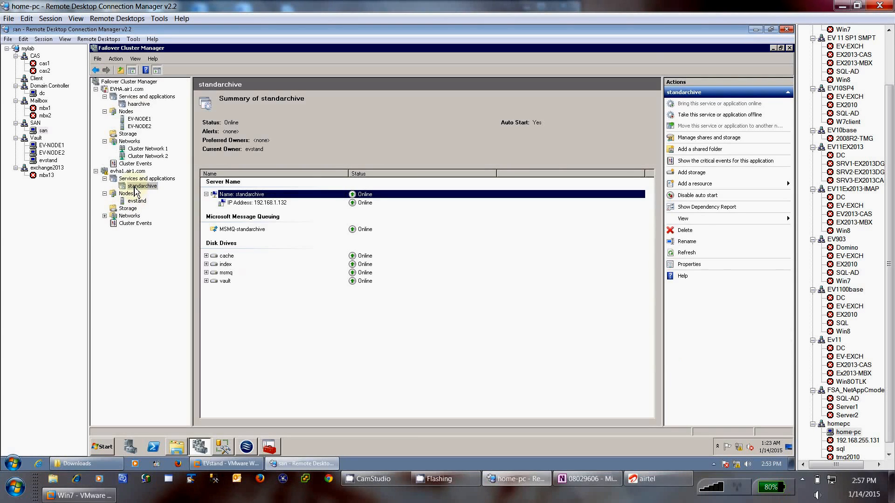
right_click(135, 189)
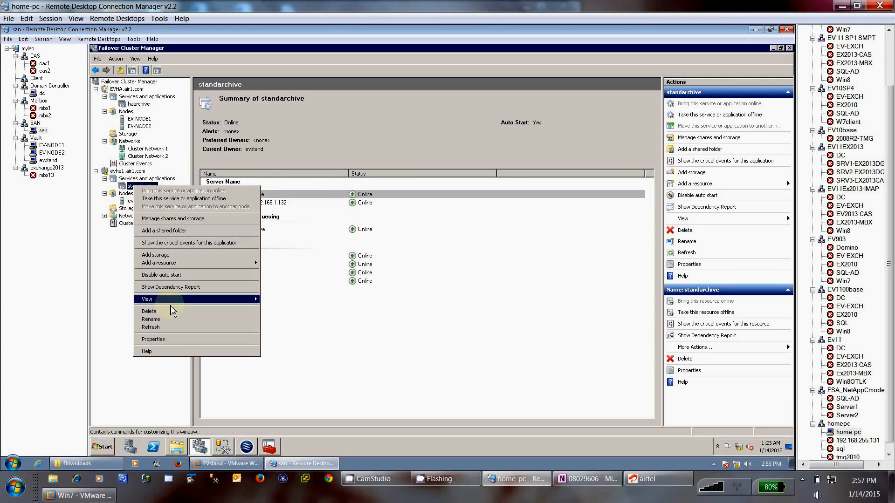
left_click(160, 333)
key("Return")
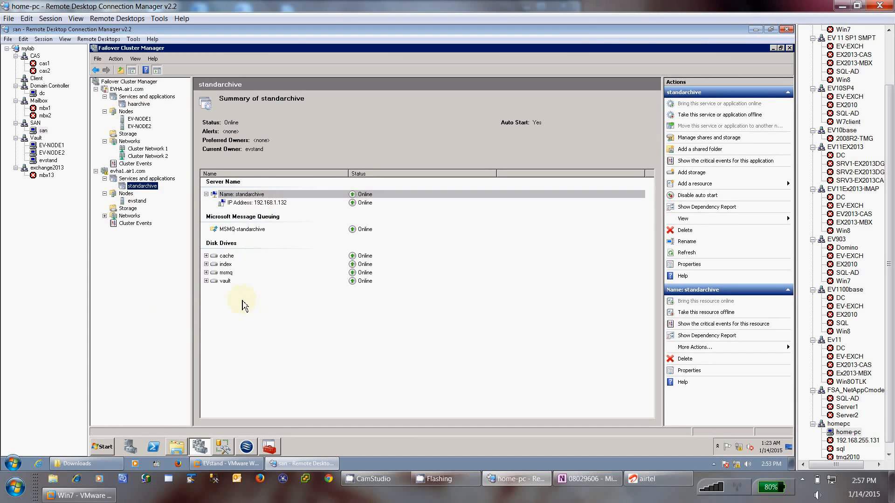
- On evstand, open Internet Information Services (IIS) Manager and examine the Enterprise Vault applications under Default Web Site
left_click(48, 160)
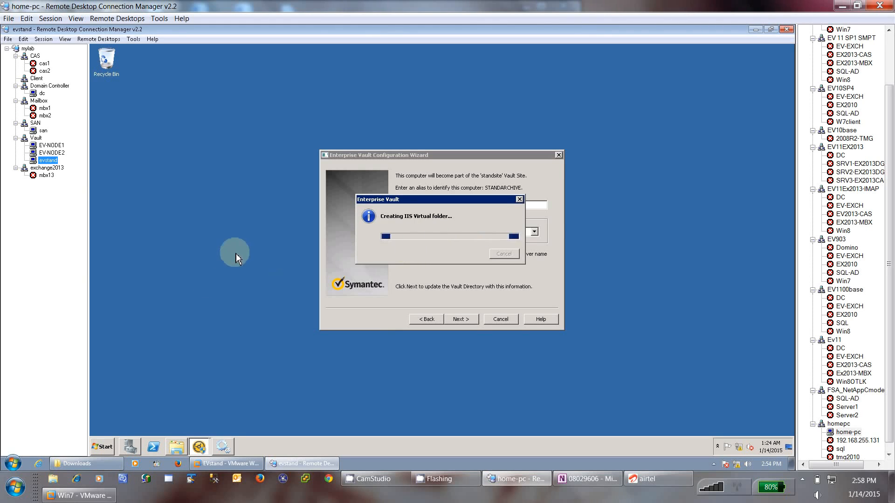
left_click(102, 449)
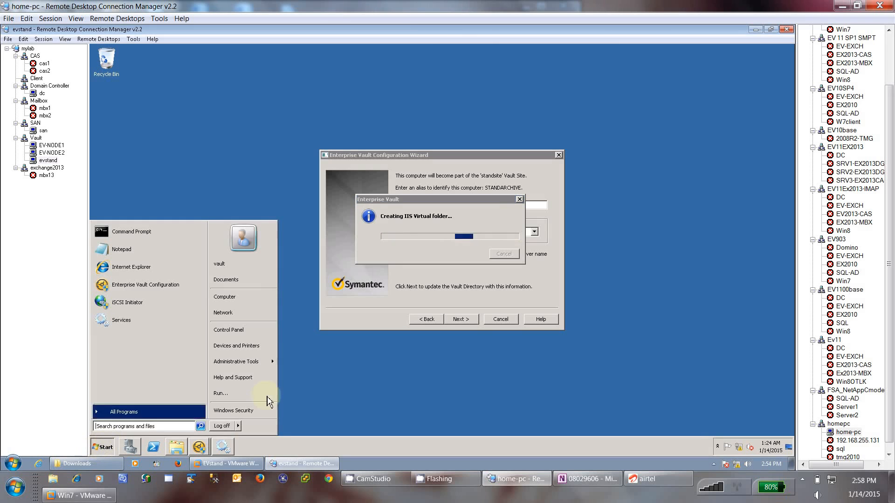
mouse_move(260, 363)
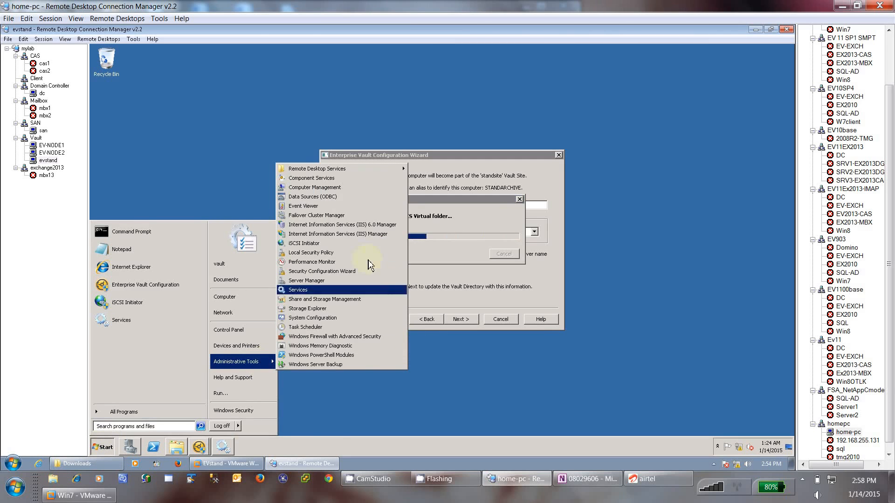
left_click(314, 237)
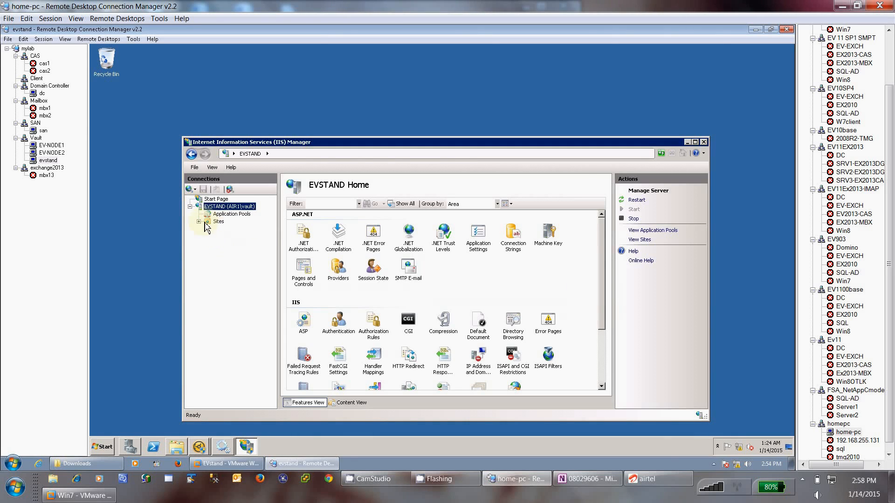
left_click(199, 222)
left_click(208, 228)
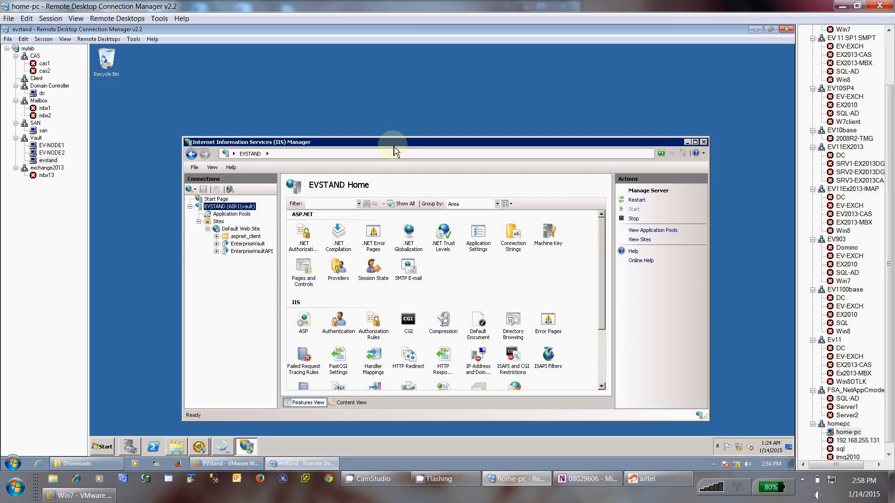
double_click(376, 142)
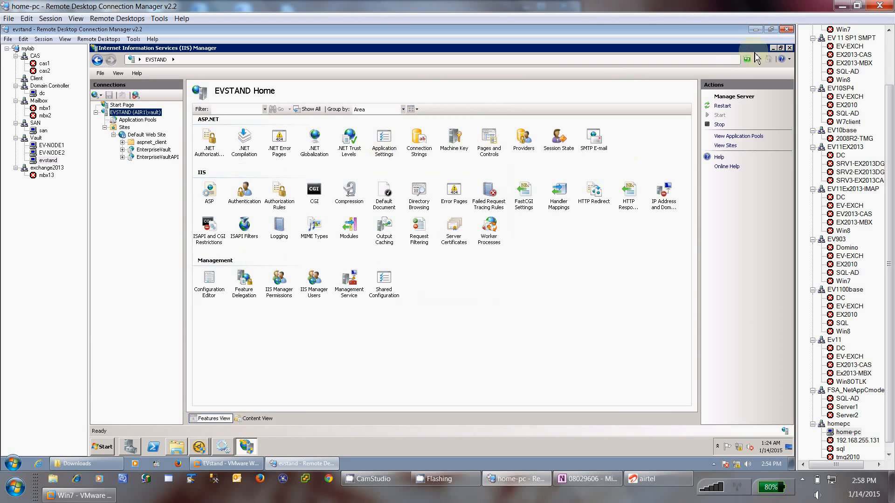
left_click(773, 48)
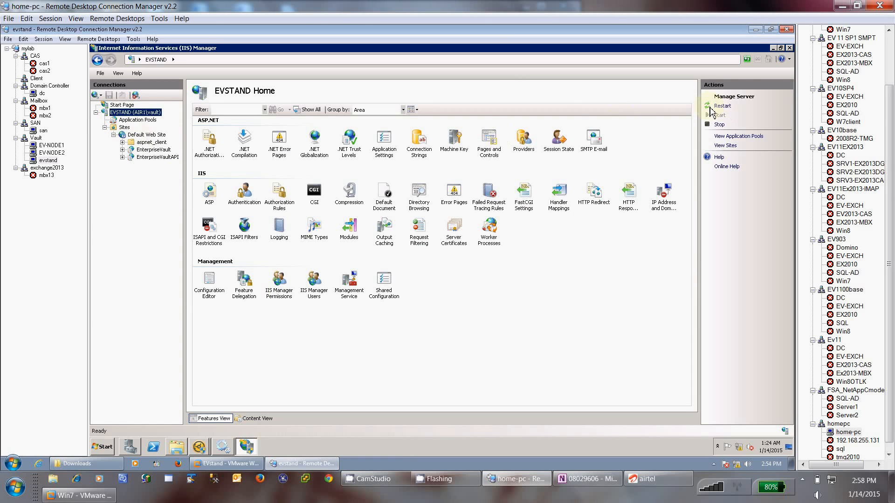
- Refresh Default Web Site in IIS Manager on evstand and return to the Enterprise Vault configuration wizard
right_click(136, 134)
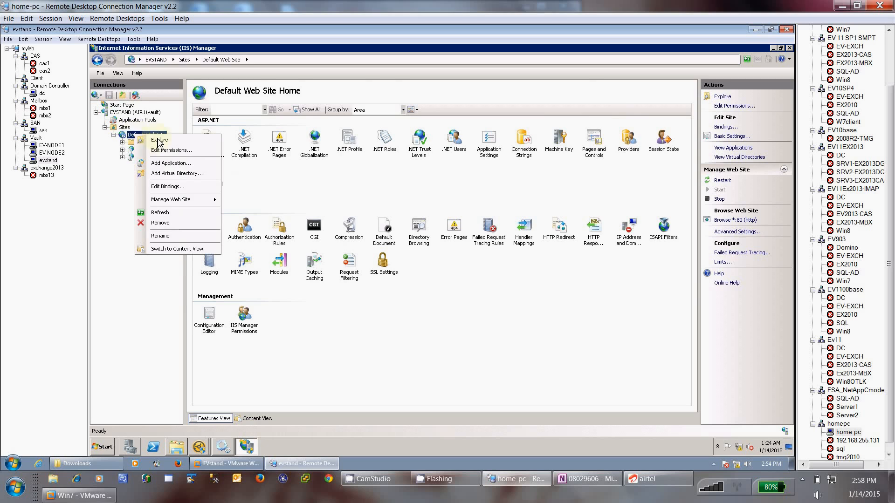
left_click(160, 212)
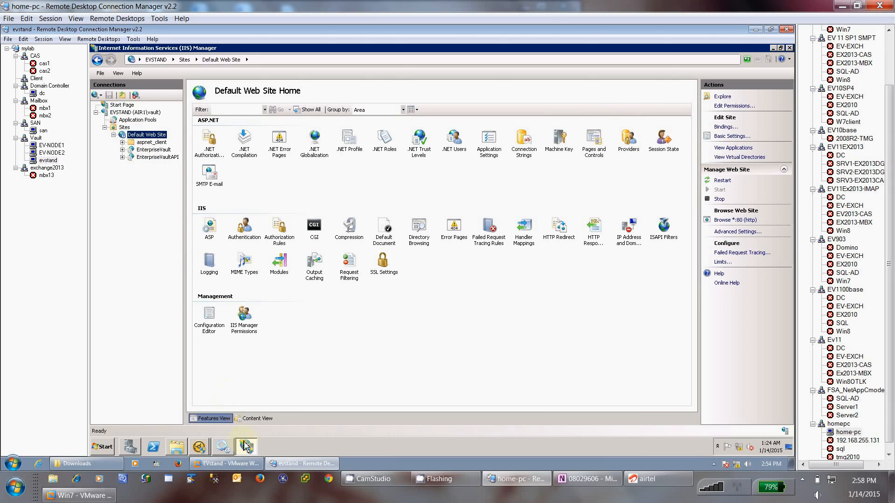
left_click(251, 452)
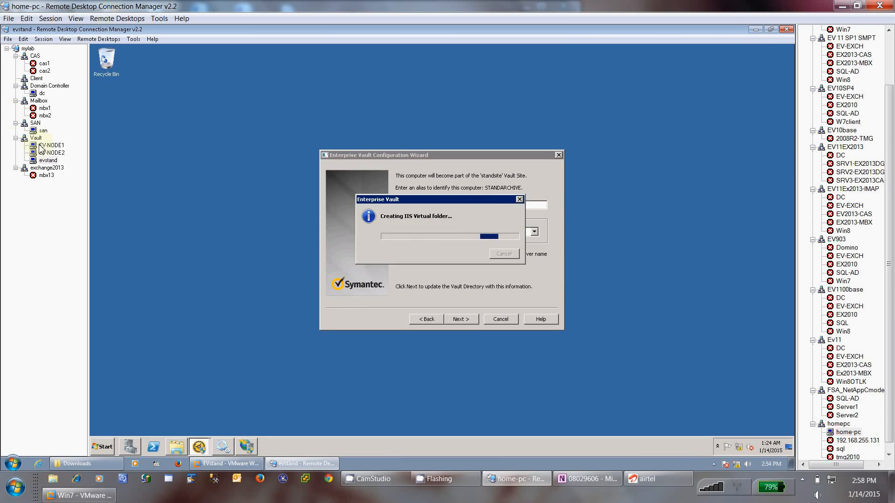
- On san, refresh the SAN\stand databases in SQL Server Management Studio and select EnterpriseVaultMonitoring
left_click(43, 131)
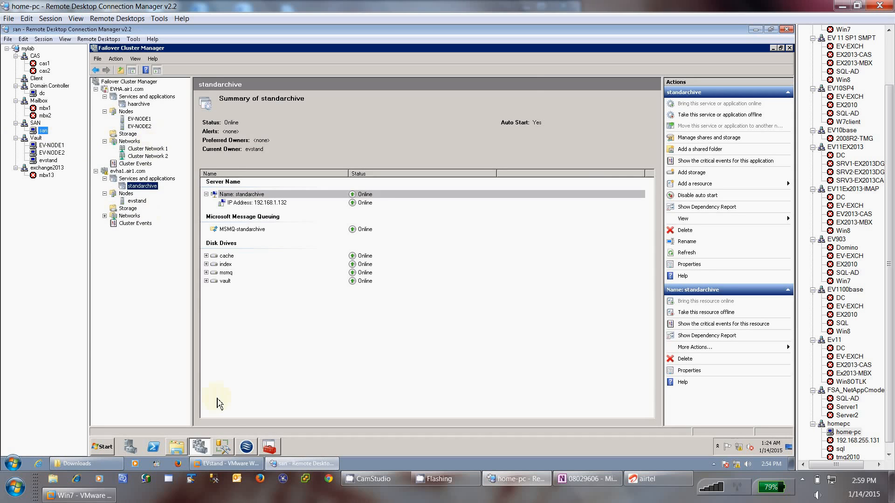
left_click(223, 447)
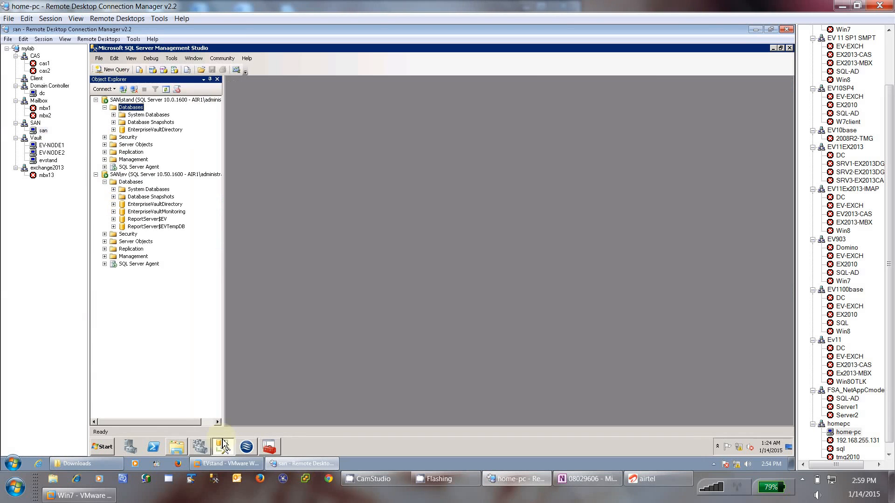
right_click(138, 109)
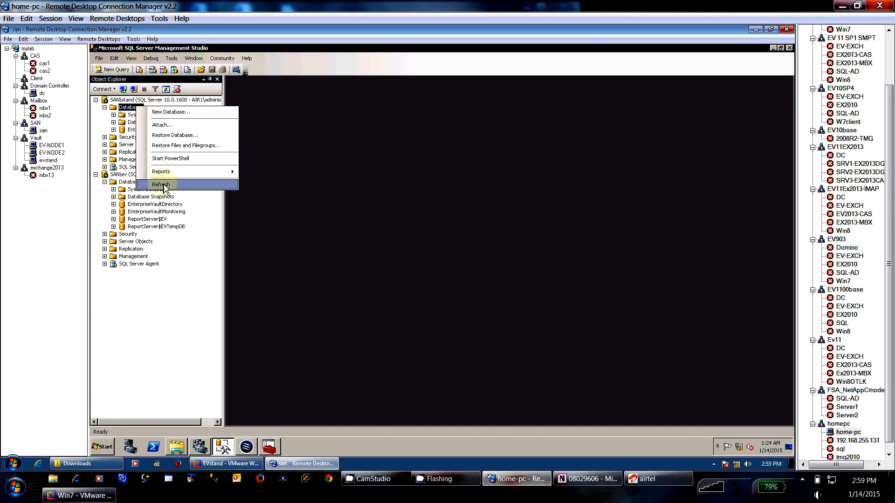
left_click(163, 185)
left_click(156, 137)
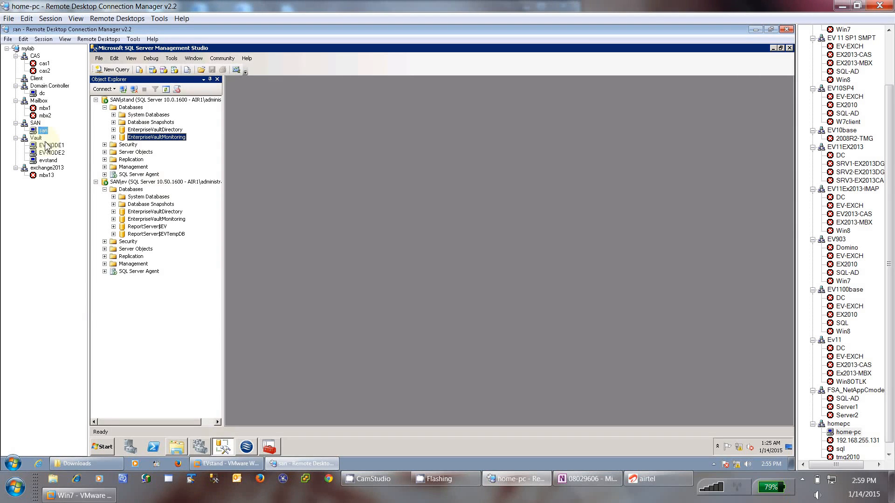
- Back in IIS Manager on evstand, refresh Default Web Site and the EVSTAND server, and list the site's applications again
left_click(49, 161)
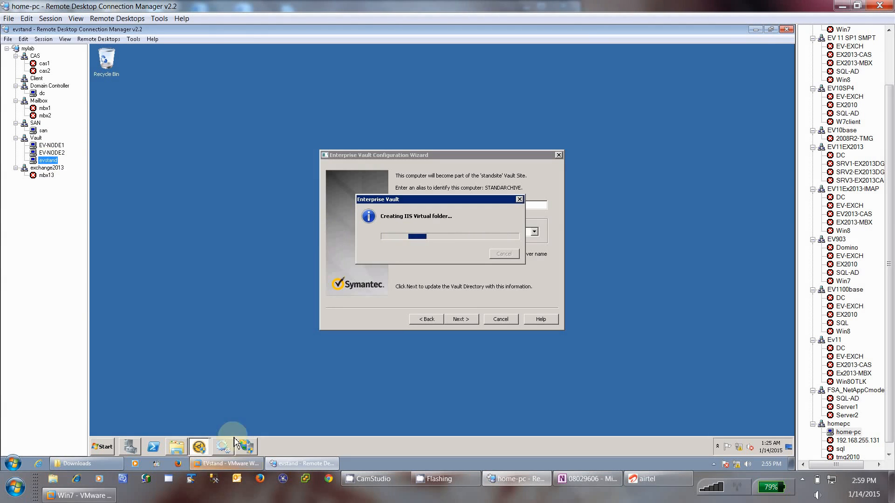
left_click(246, 446)
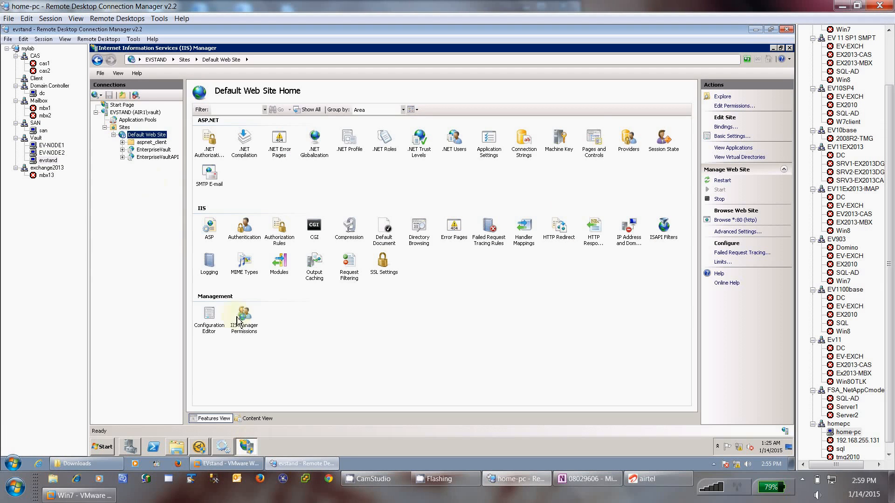
right_click(148, 137)
left_click(183, 218)
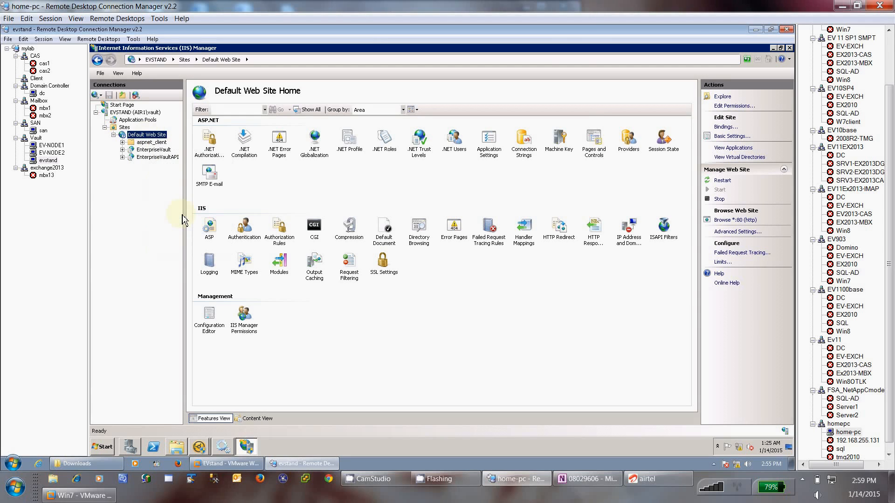
right_click(135, 135)
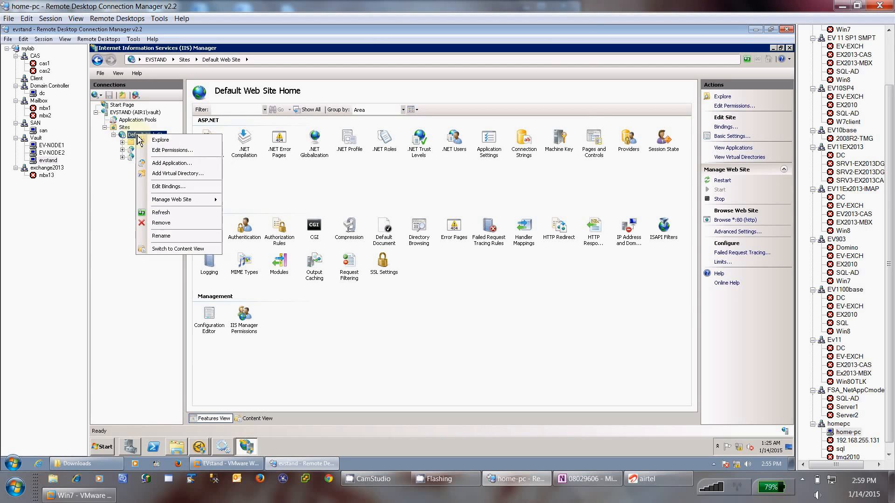
left_click(159, 214)
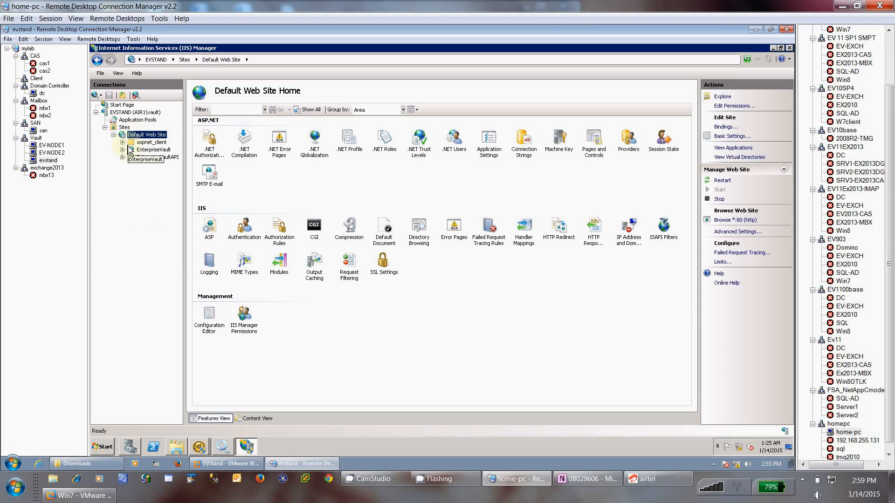
right_click(117, 112)
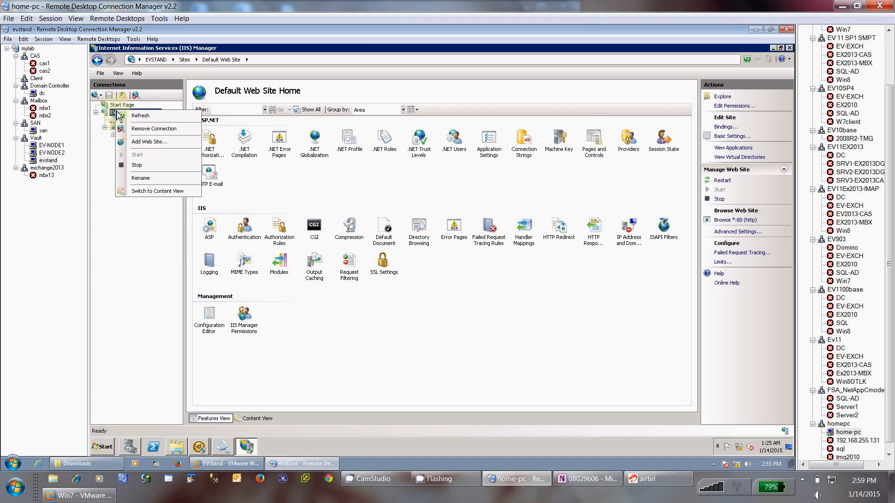
left_click(140, 116)
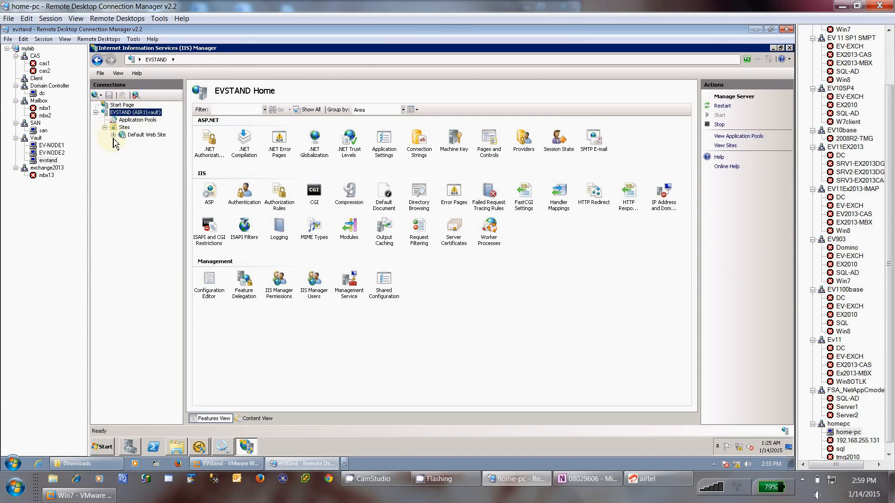
left_click(113, 134)
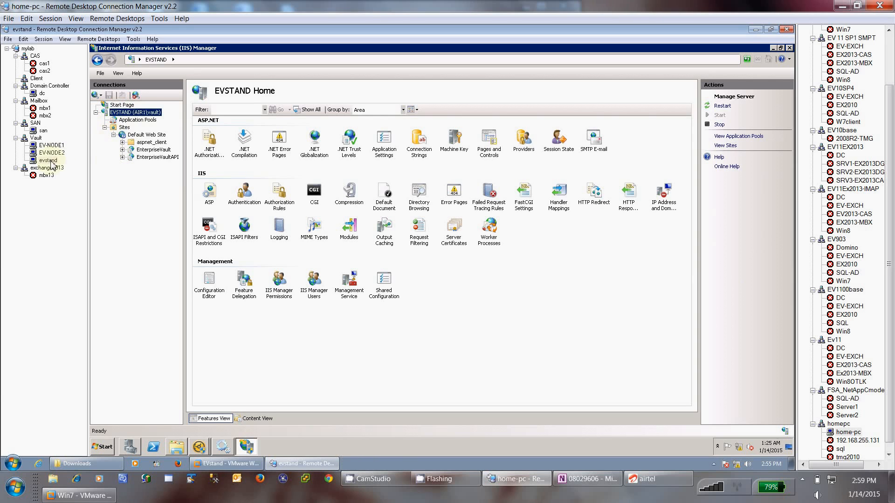
- Return to the configuration wizard and install the default Enterprise Vault services, keeping the option to add data locations
left_click(246, 447)
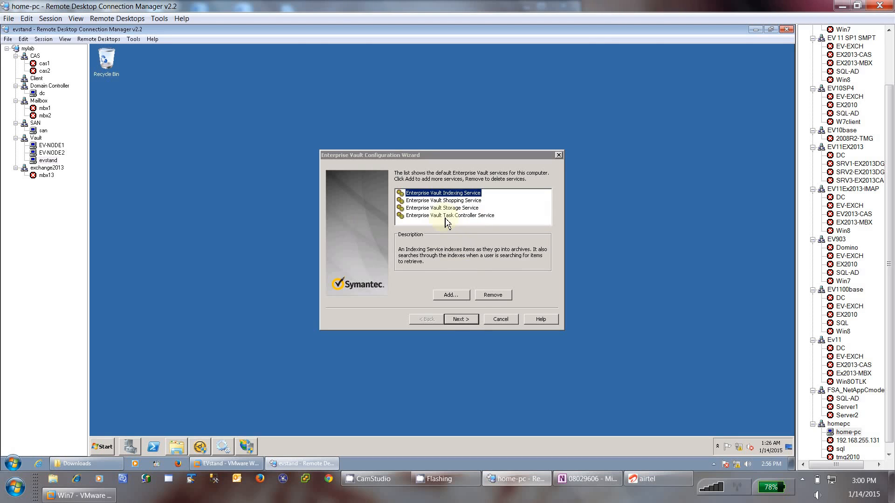
left_click(460, 319)
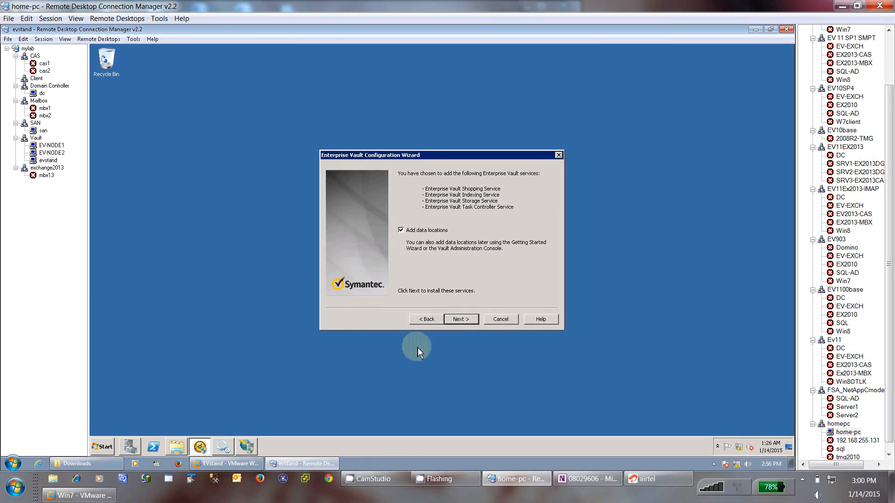
left_click(461, 320)
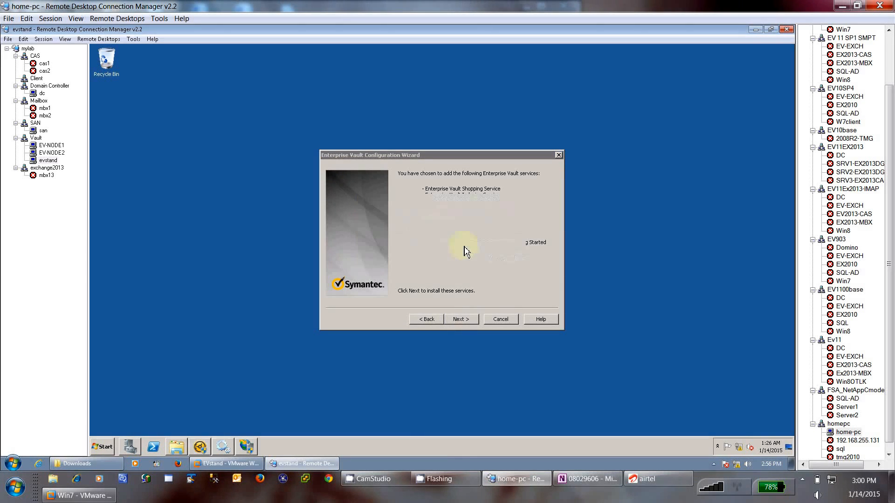
- Start adding an index location in the wizard, and look up the index disk's volume under standarchive in Failover Cluster Manager on san
left_click(490, 269)
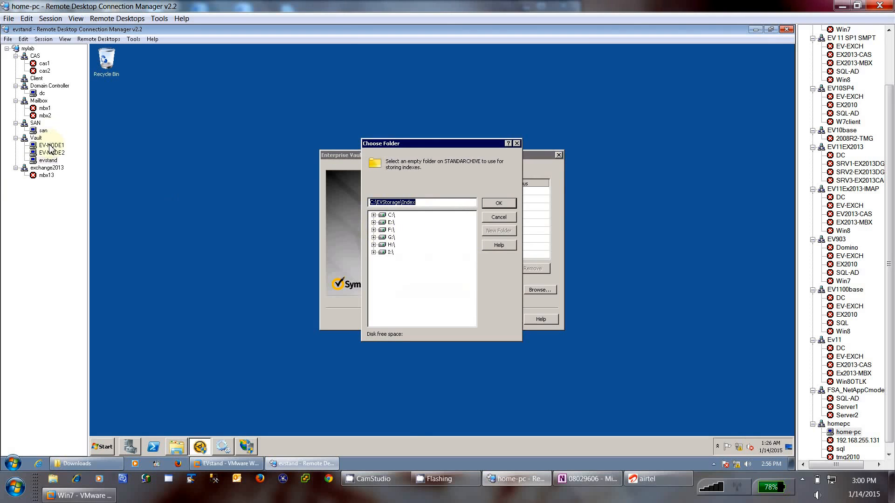
left_click(43, 130)
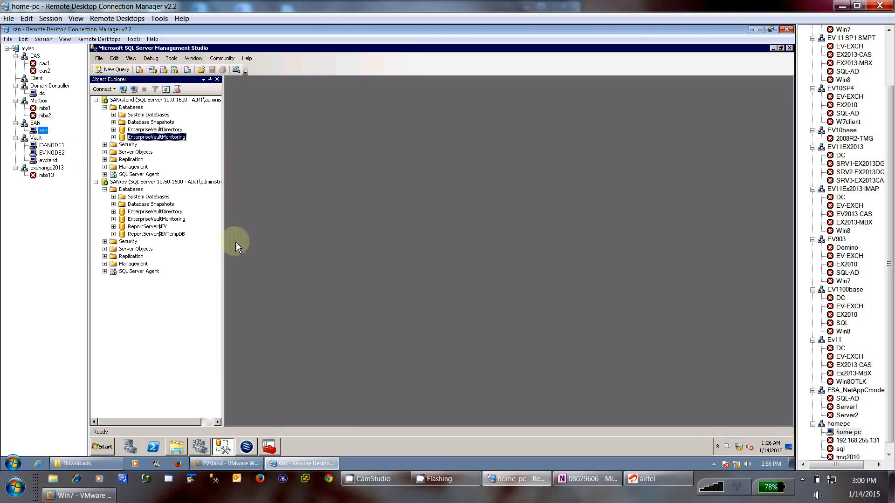
left_click(200, 446)
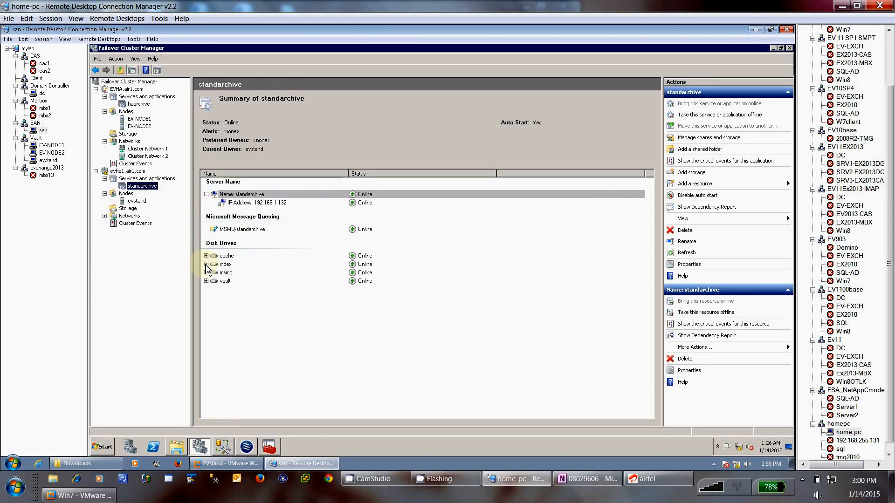
left_click(206, 264)
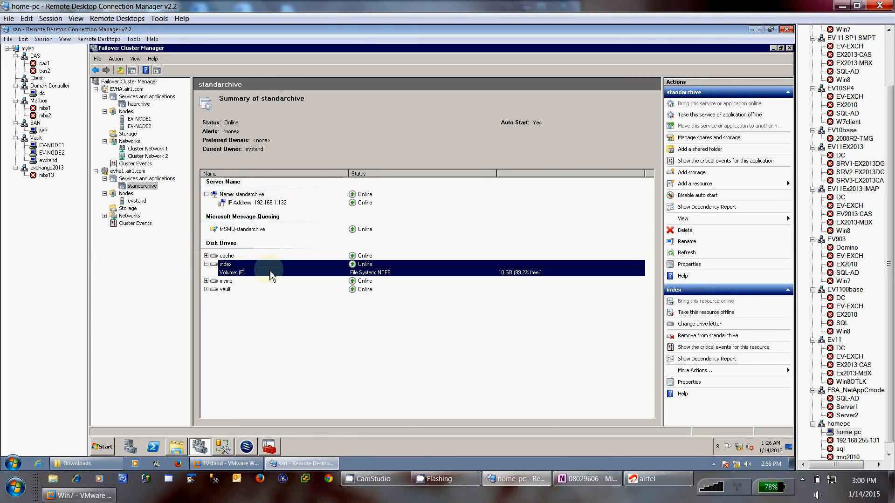
- In the wizard on evstand, create a folder named index on the F:\ drive and add it as the indexing data location
left_click(48, 160)
left_click(391, 229)
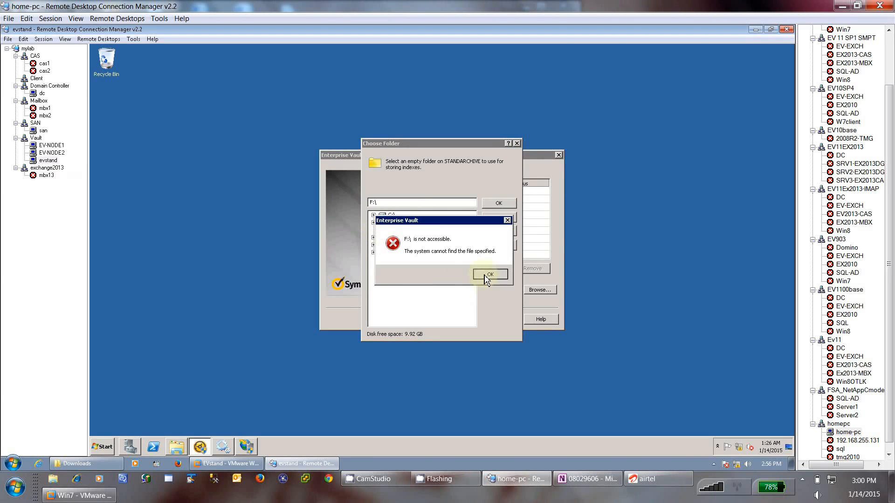
left_click(488, 274)
left_click(498, 230)
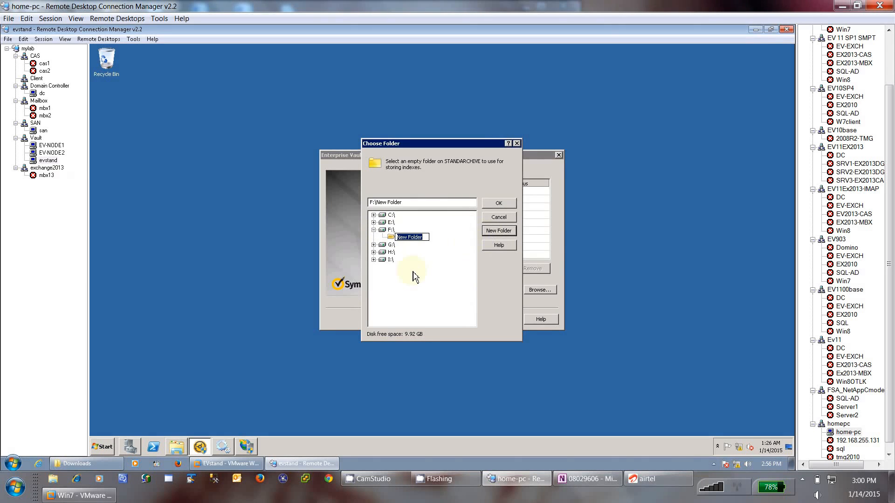
type("index")
left_click(498, 204)
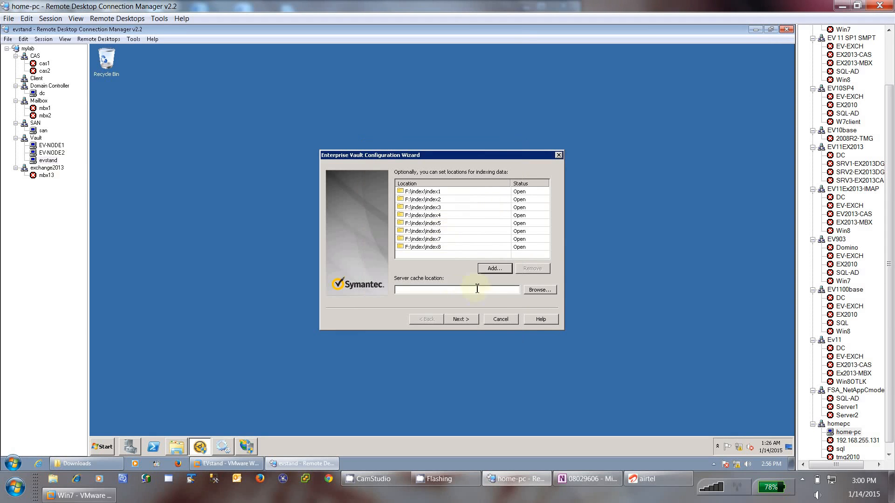
- Look up the cache disk's volume under standarchive in Failover Cluster Manager on san, and return to the wizard on evstand
left_click(43, 131)
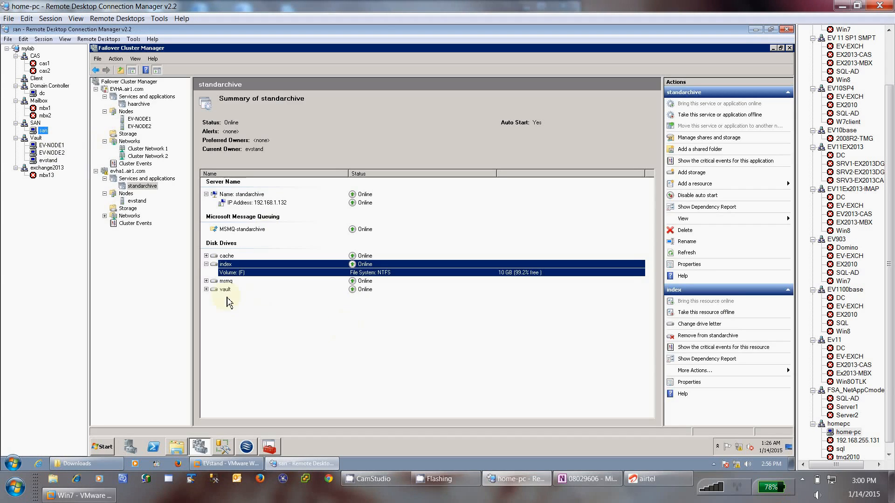
left_click(207, 256)
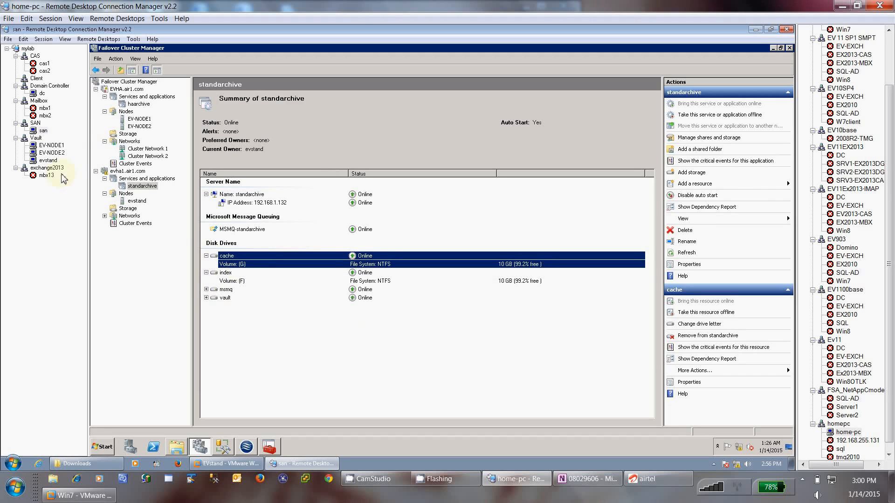
left_click(48, 161)
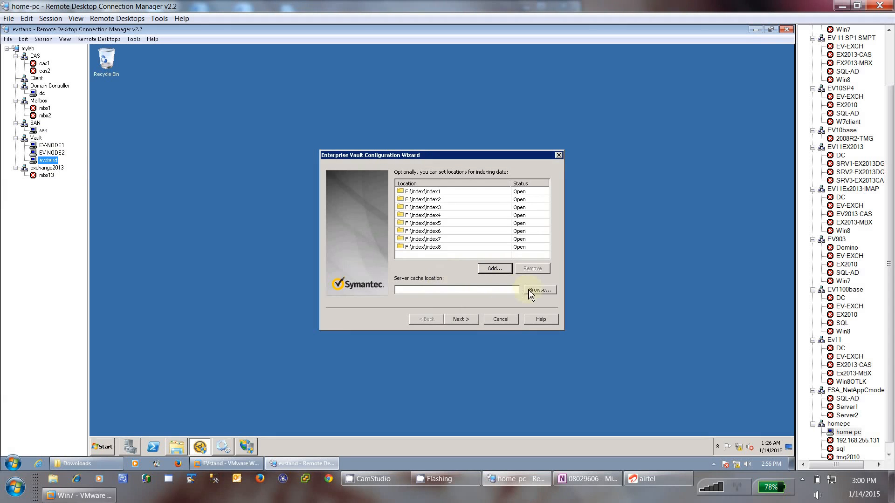
- Set the server cache location to a new folder G:\cache and continue with it despite the recommended free disk space
left_click(530, 293)
left_click(390, 237)
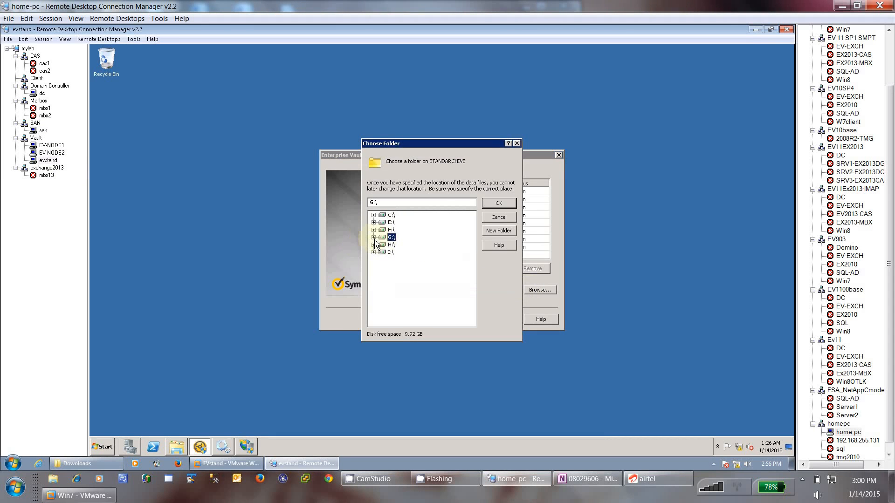
left_click(482, 277)
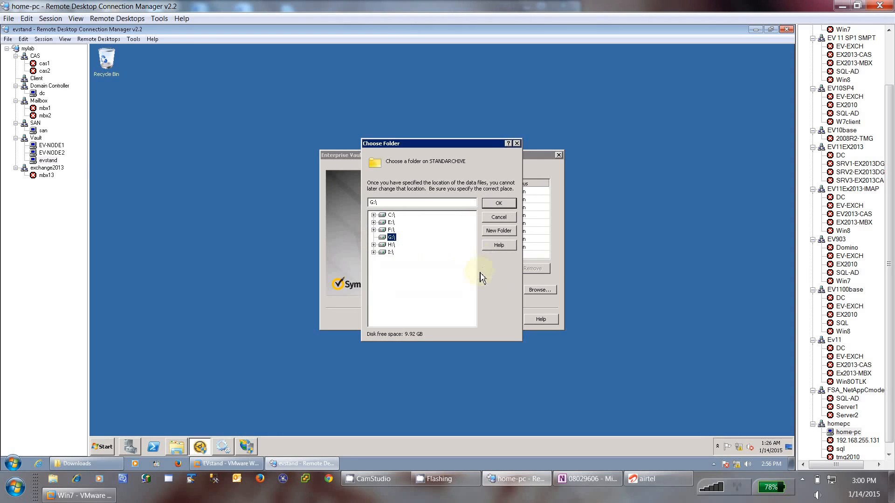
left_click(498, 230)
type("cache")
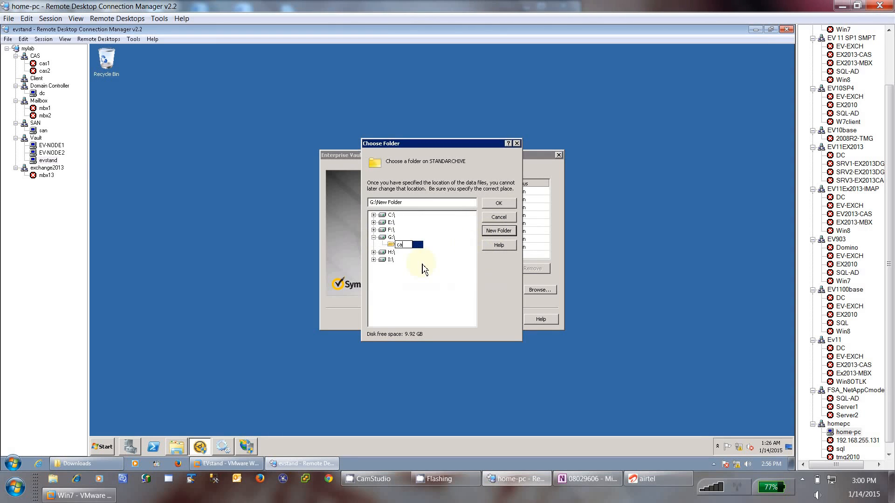
left_click(498, 204)
left_click(469, 320)
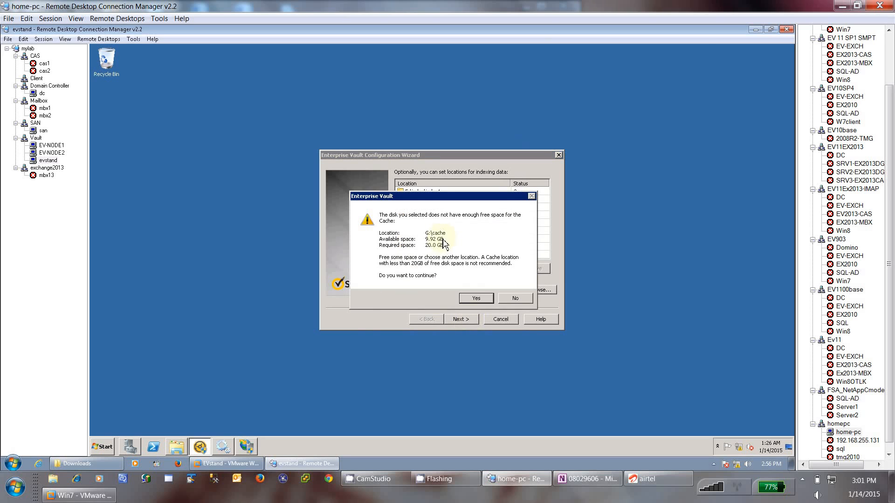
left_click(476, 300)
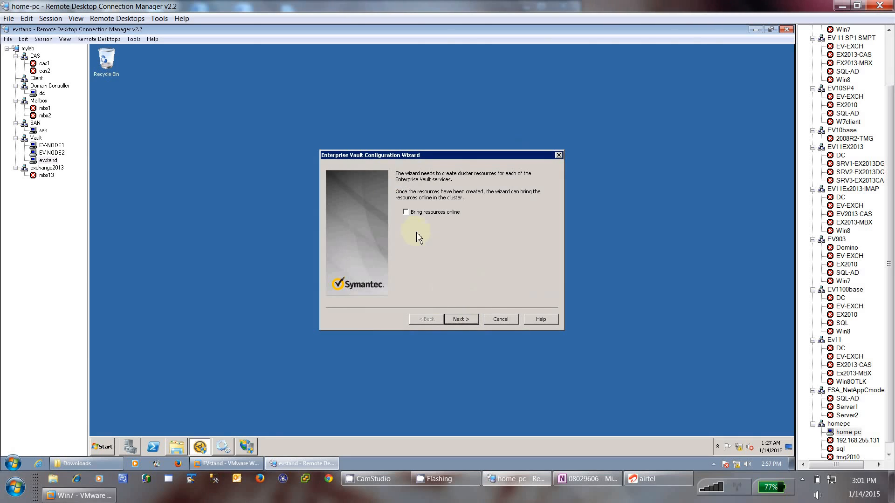
- Have the wizard create the cluster resources for the Enterprise Vault services and bring them online
left_click(407, 213)
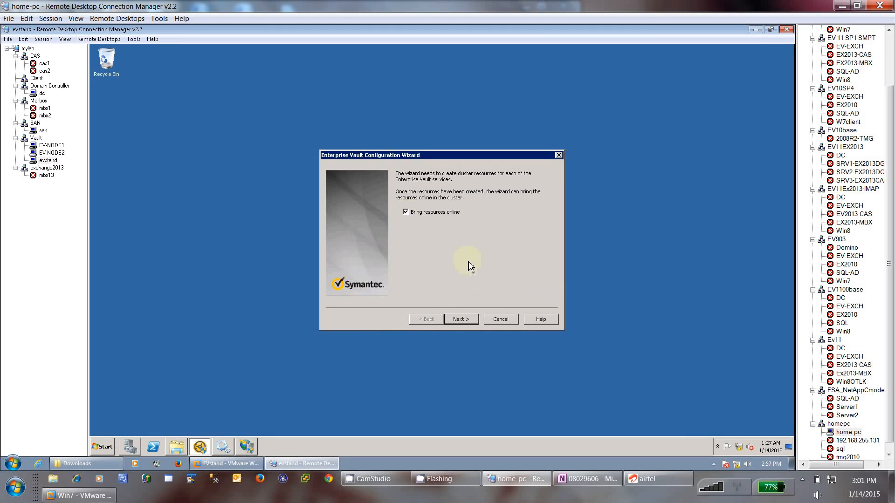
left_click(461, 319)
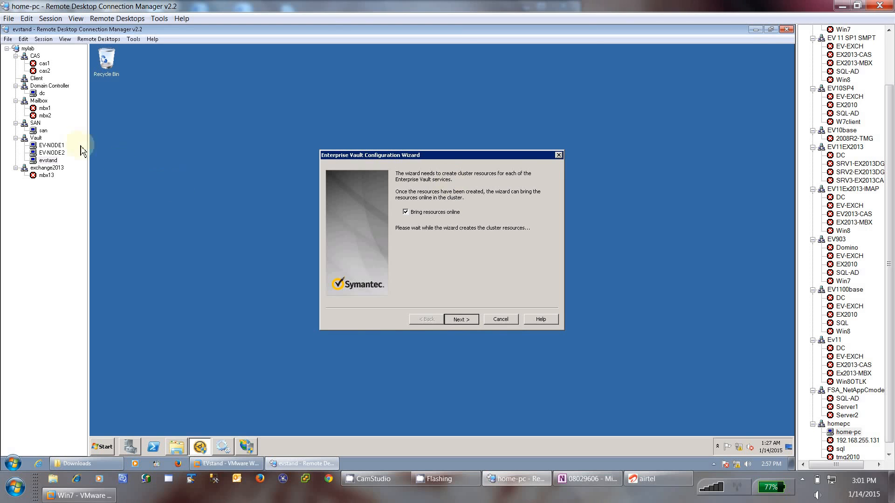
- Monitor the standarchive Enterprise Vault resources in Failover Cluster Manager on san, checking the configuration wizard's progress on evstand in between
left_click(43, 130)
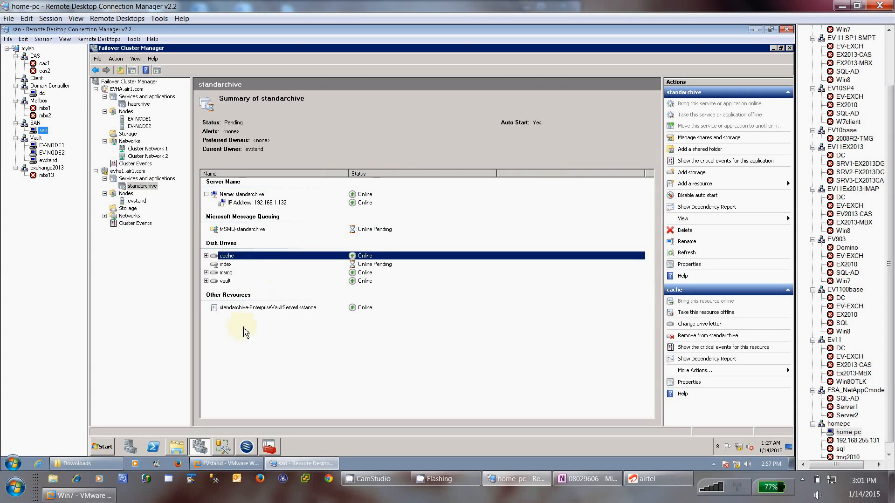
left_click(241, 309)
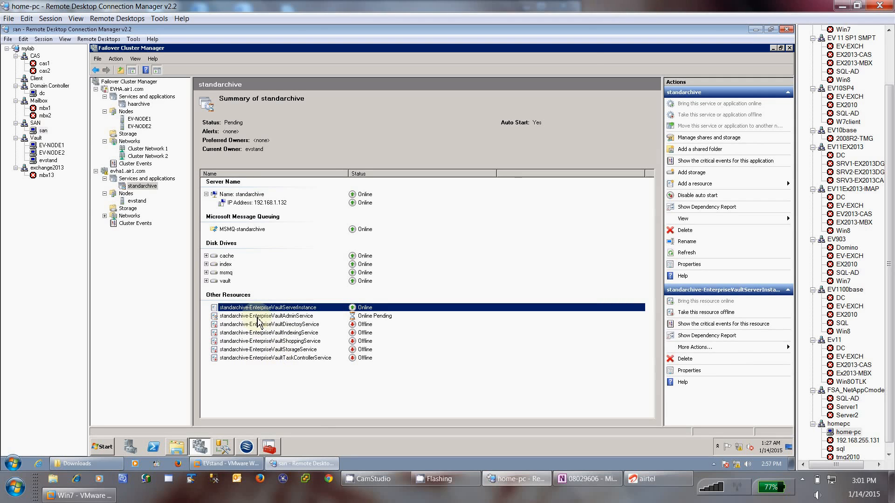
left_click(49, 160)
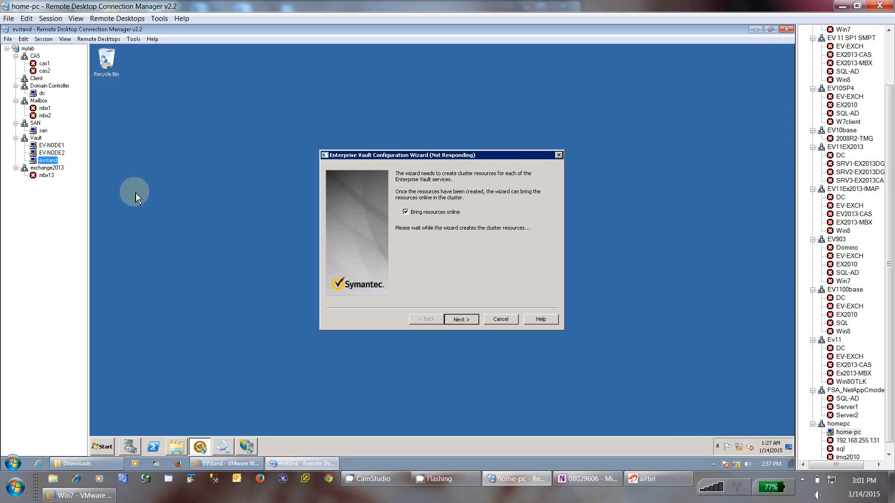
left_click(43, 131)
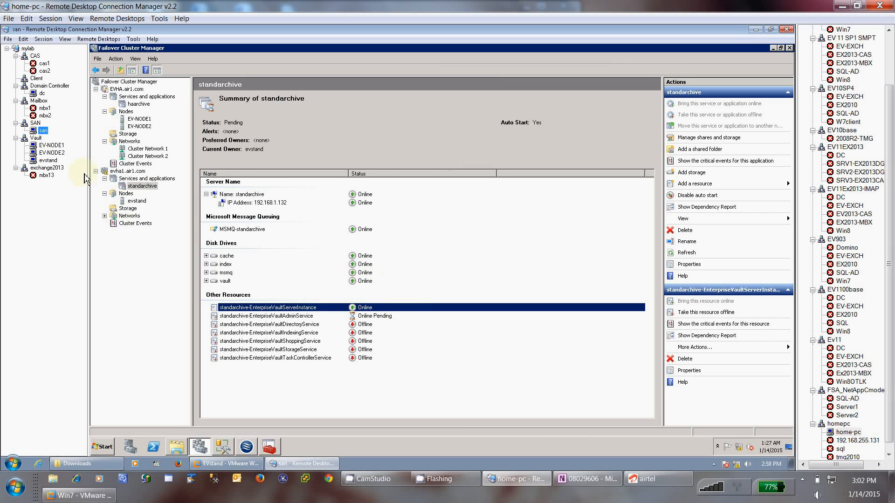
left_click(48, 161)
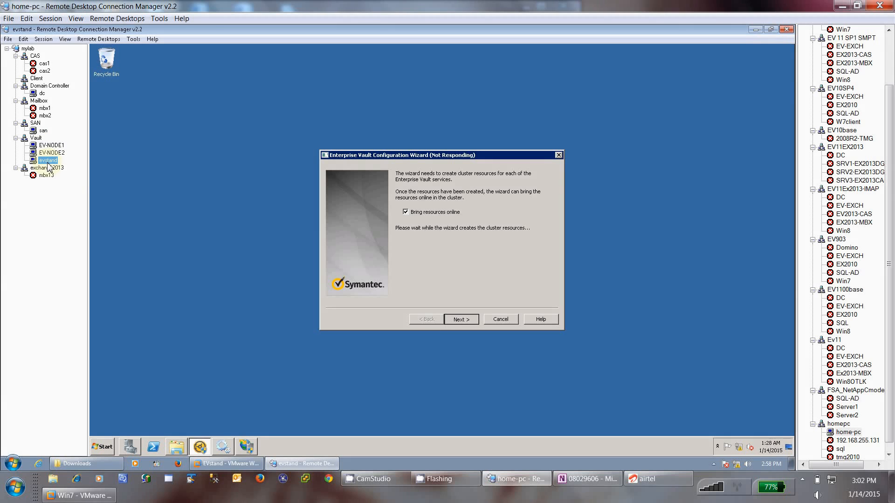
left_click(42, 130)
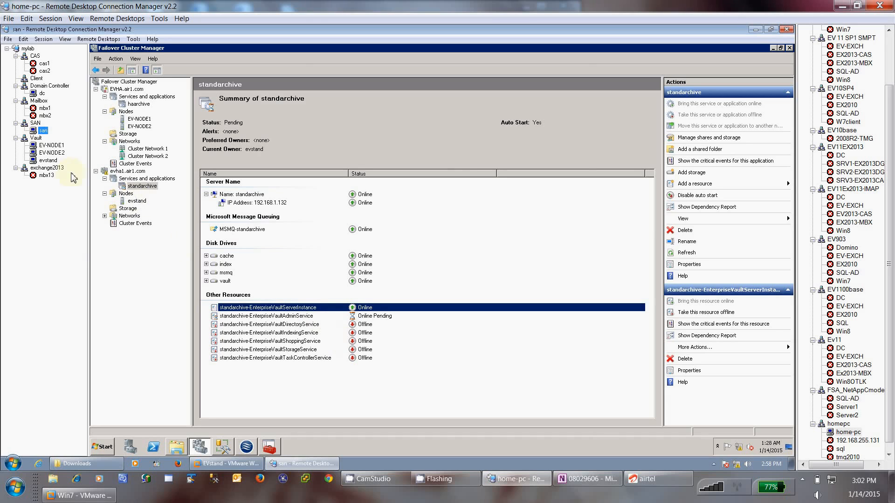
left_click(48, 161)
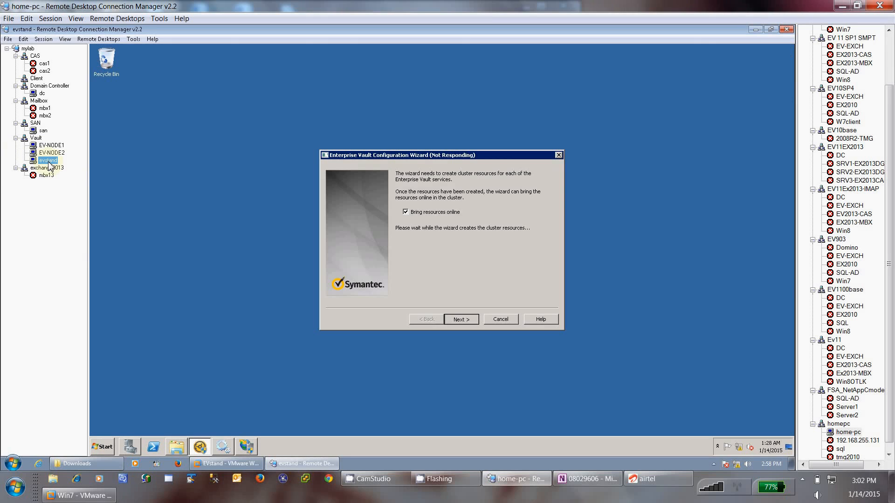
- Compare the Enterprise Vault service resources of haarchive and standarchive in Failover Cluster Manager on san
left_click(43, 131)
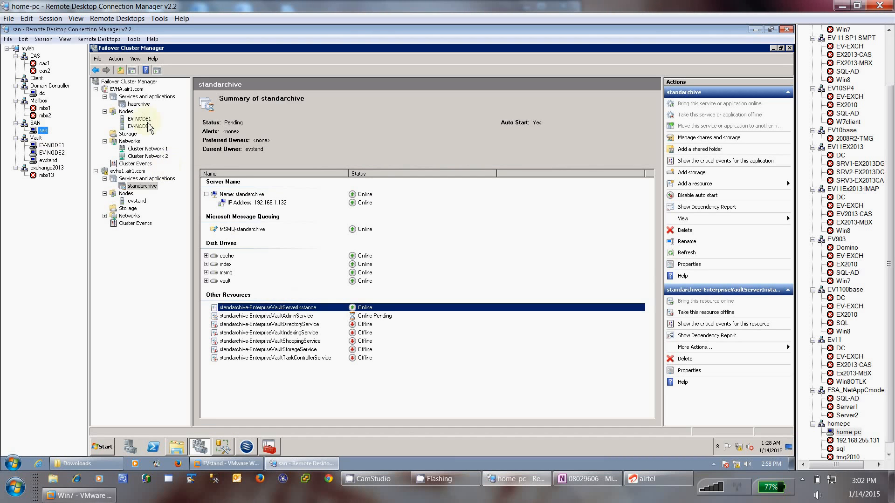
left_click(135, 105)
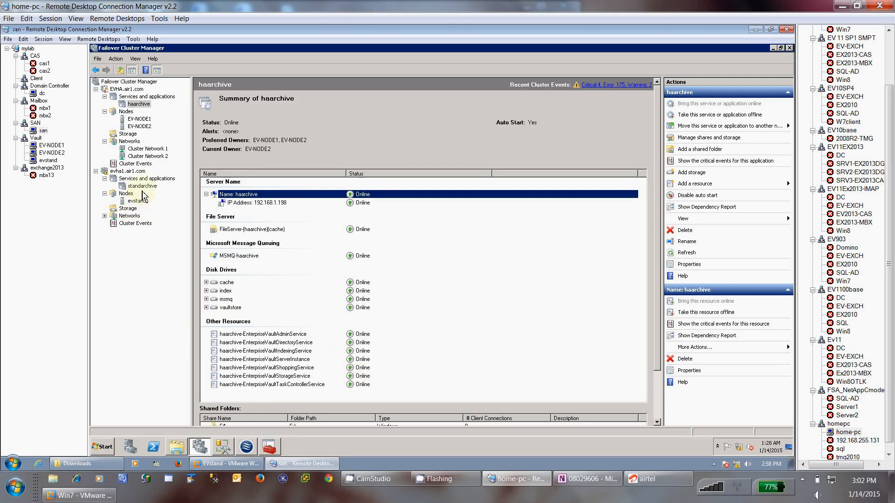
left_click(142, 186)
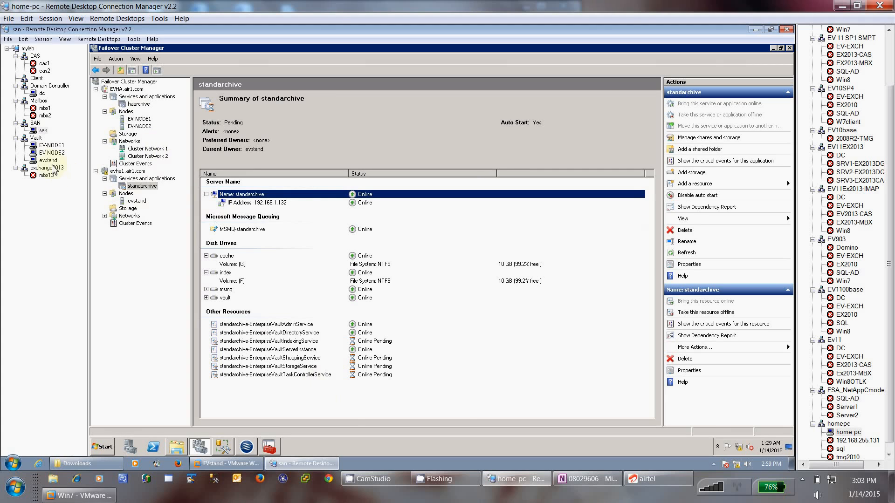
- Return to the wizard on evstand and review the full list of cluster configuration actions and their results
left_click(49, 161)
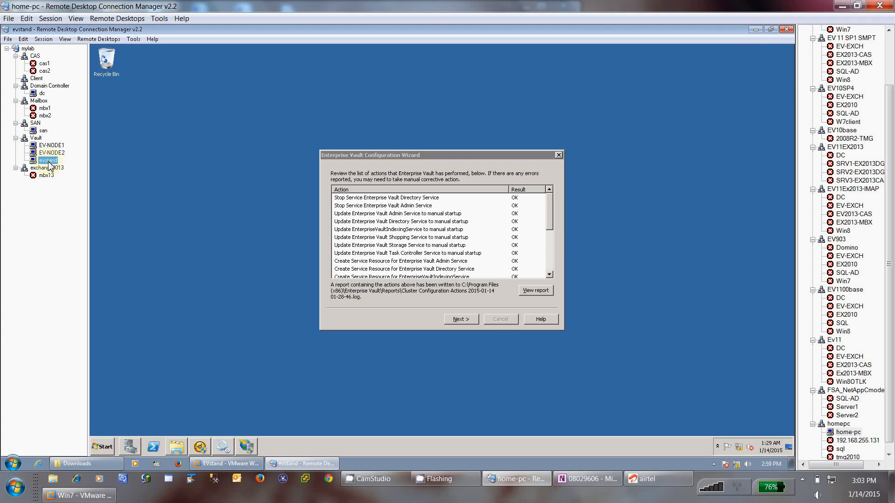
left_click(552, 219)
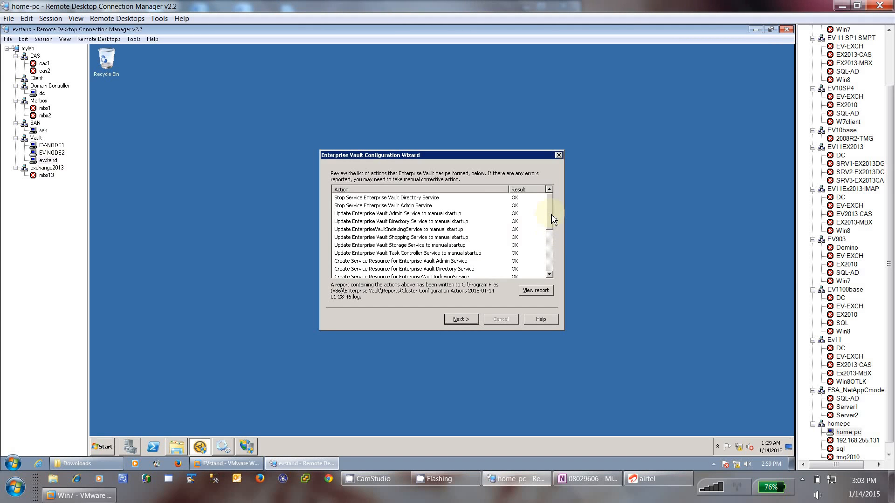
left_click_drag(552, 219, 552, 269)
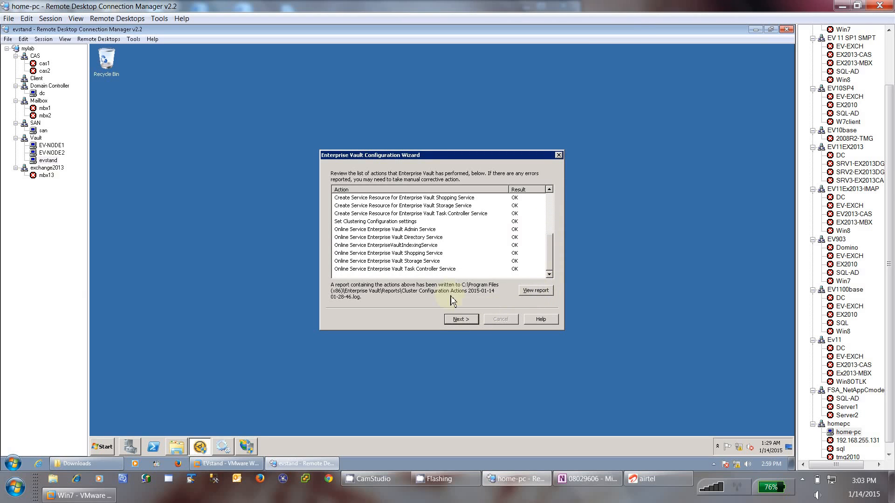
scroll(553, 231, "up", 1)
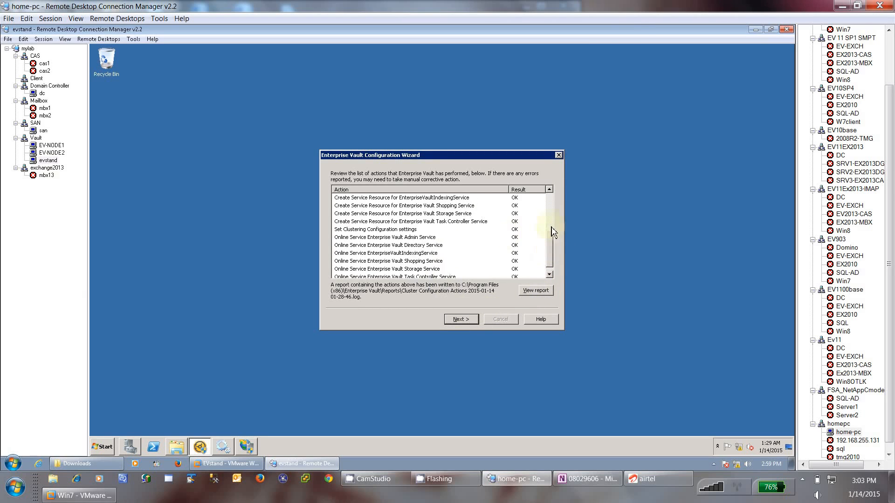
scroll(553, 231, "down", 1)
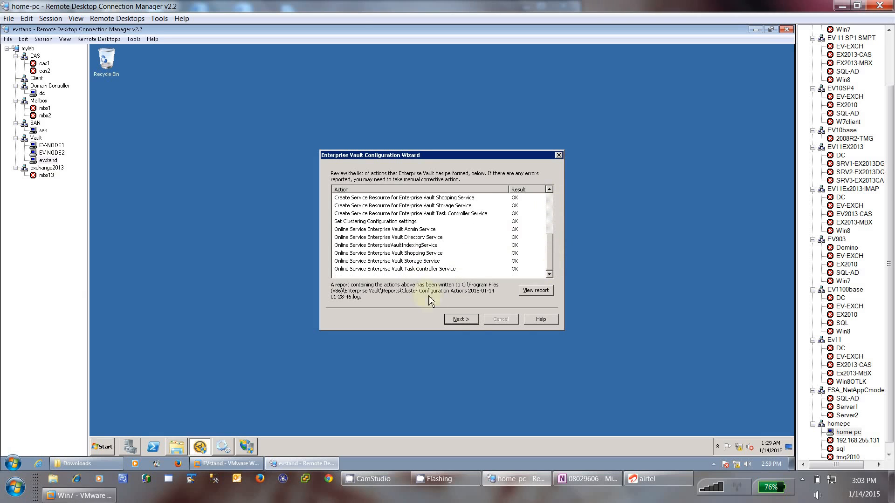
- Finish the configuration wizard with the Just close this wizard option, and confirm skipping the Getting Started wizard
left_click(458, 321)
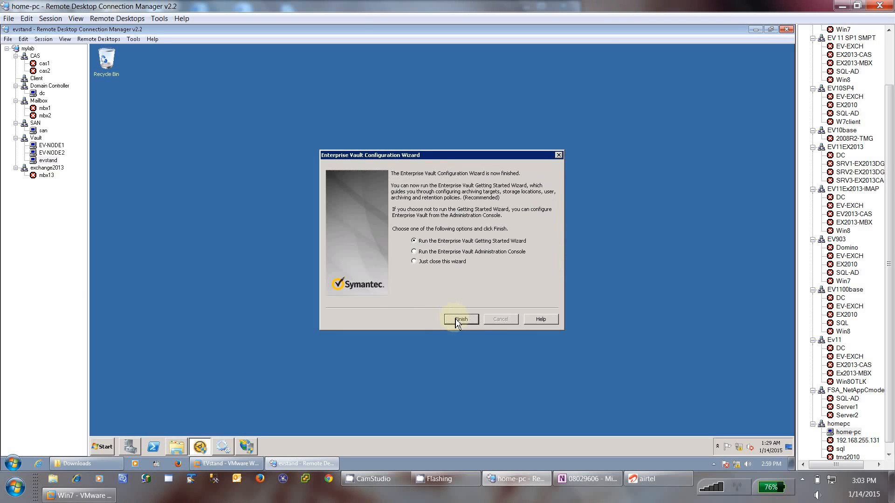
left_click(416, 262)
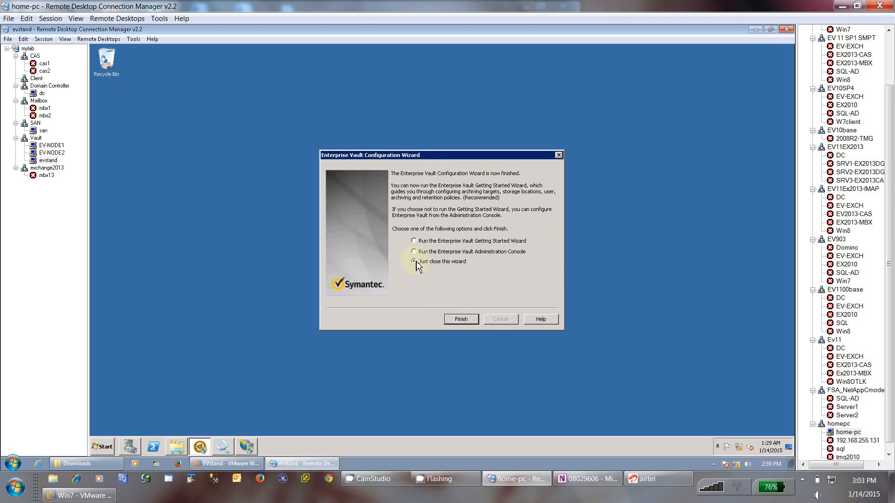
left_click(459, 321)
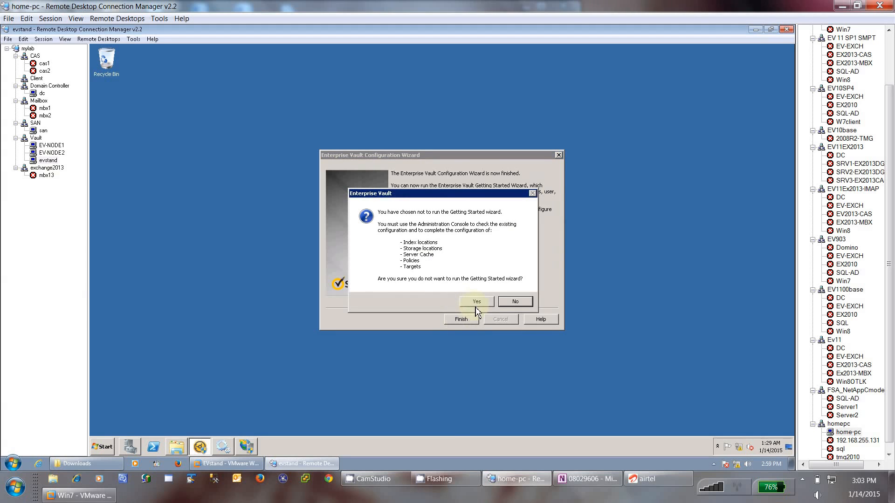
left_click(474, 303)
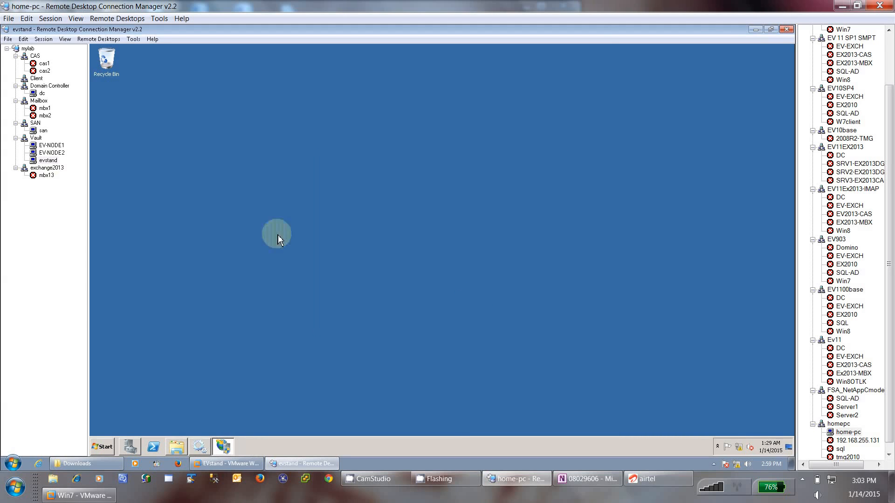
- Check standarchive on san, and refresh EVSTAND in IIS Manager on evstand to inspect the EnterpriseVault and FSAReporting applications under Default Web Site
left_click(43, 131)
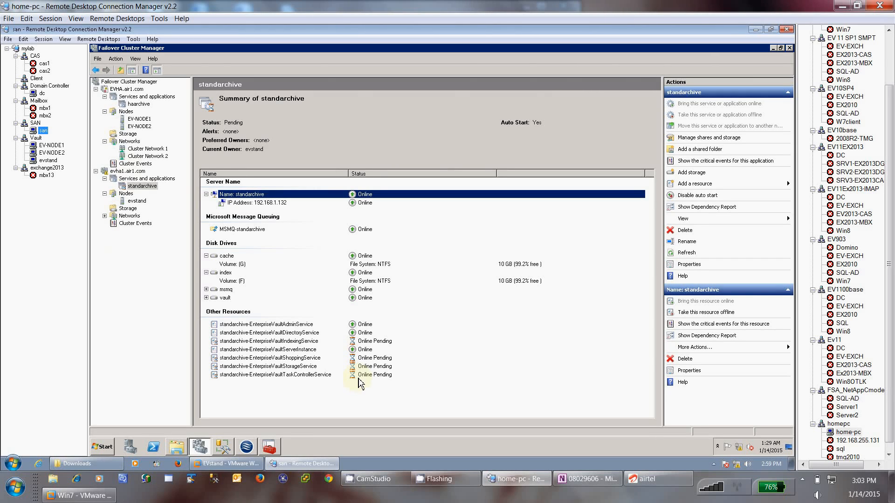
left_click(48, 159)
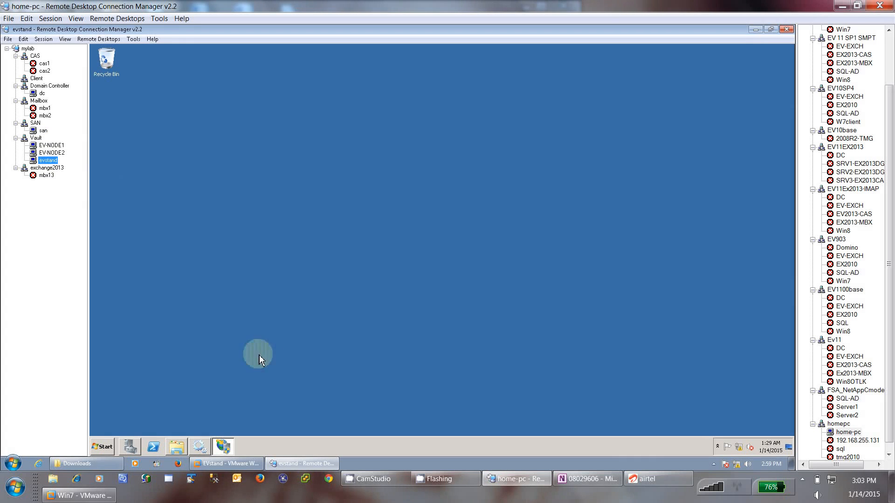
left_click(224, 447)
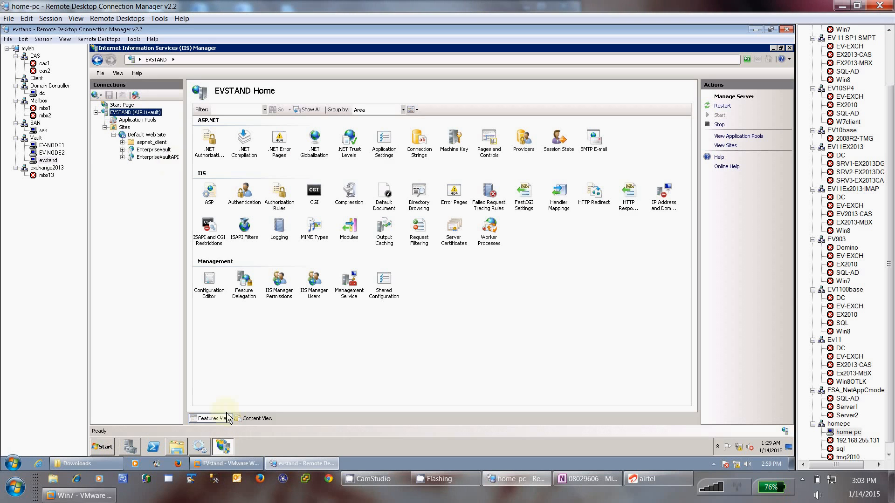
right_click(125, 113)
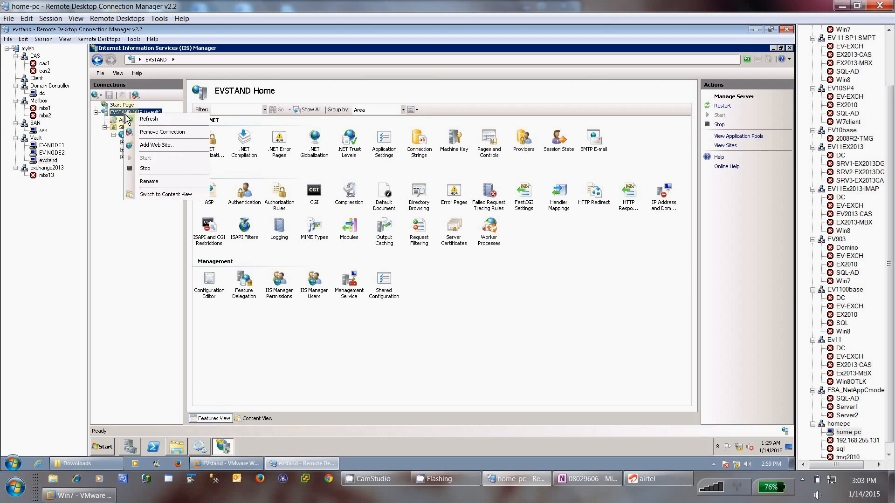
left_click(149, 119)
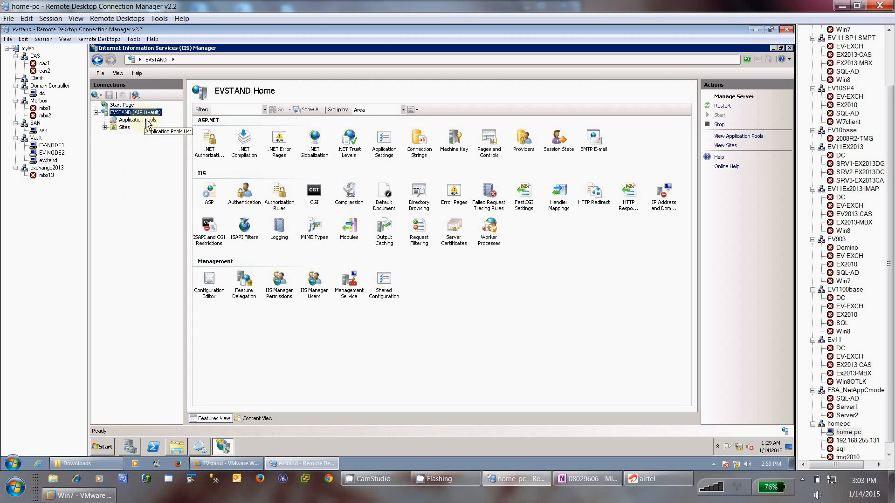
left_click(105, 127)
left_click(113, 135)
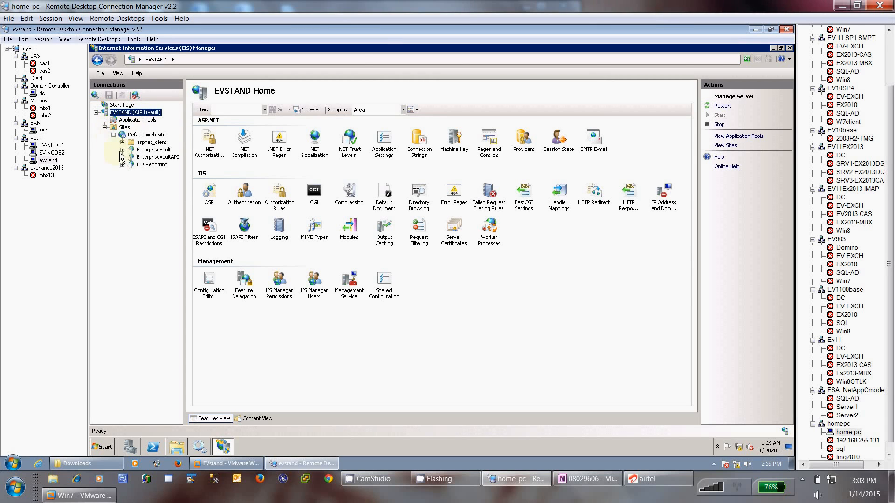
left_click(148, 164)
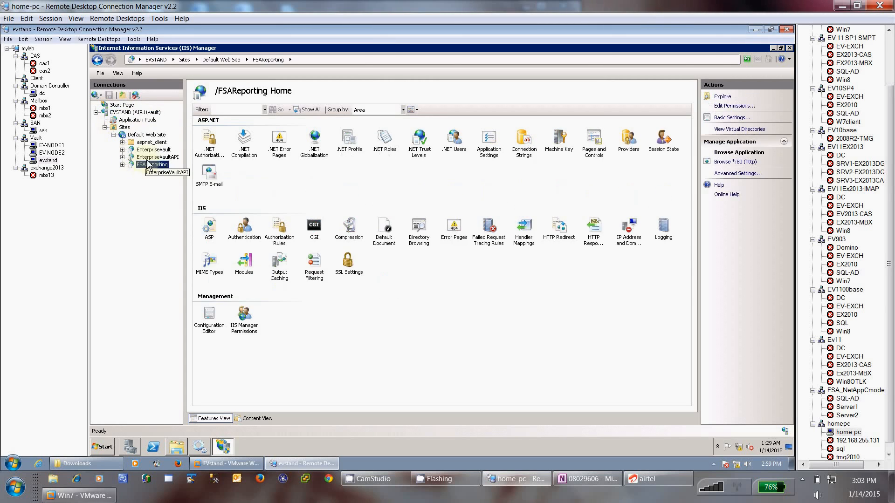
left_click(153, 150)
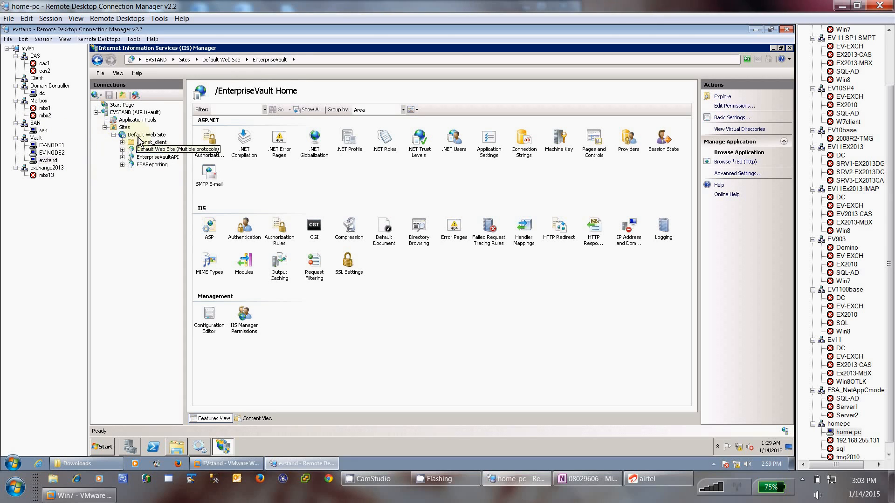
- Recheck the status of standarchive's service resources on san, and return to the evstand desktop with IIS Manager minimized
left_click(43, 130)
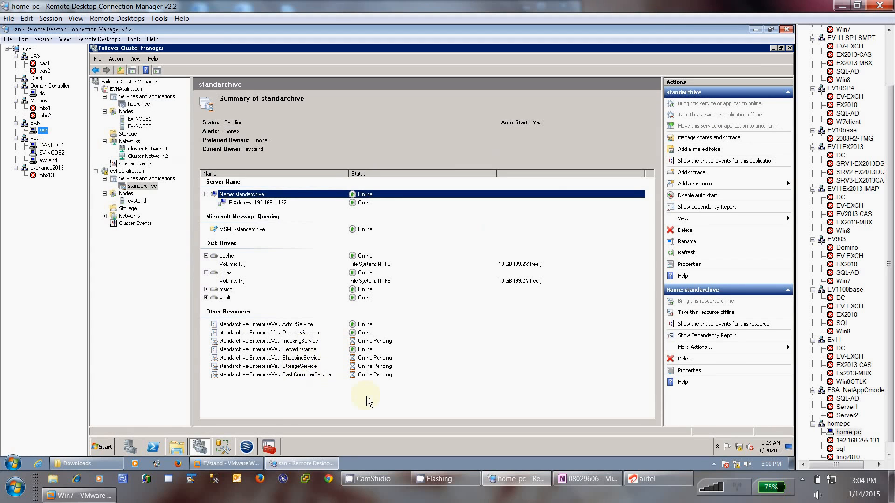
left_click(48, 159)
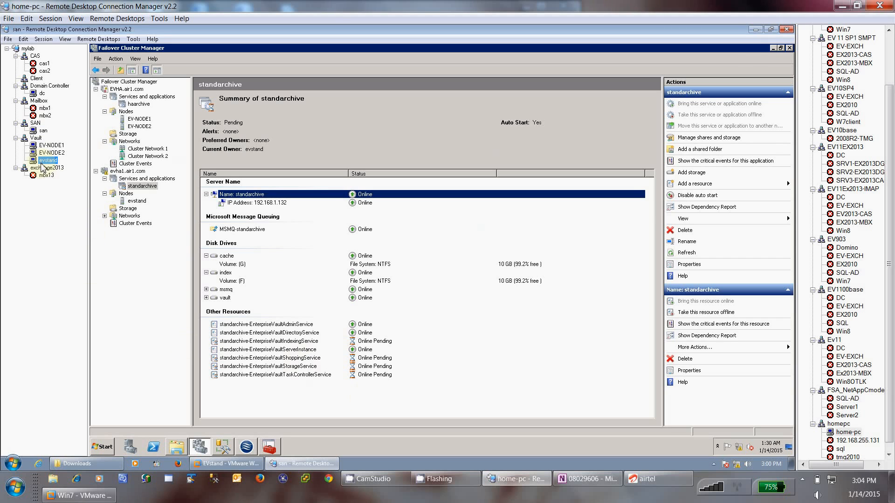
left_click(223, 447)
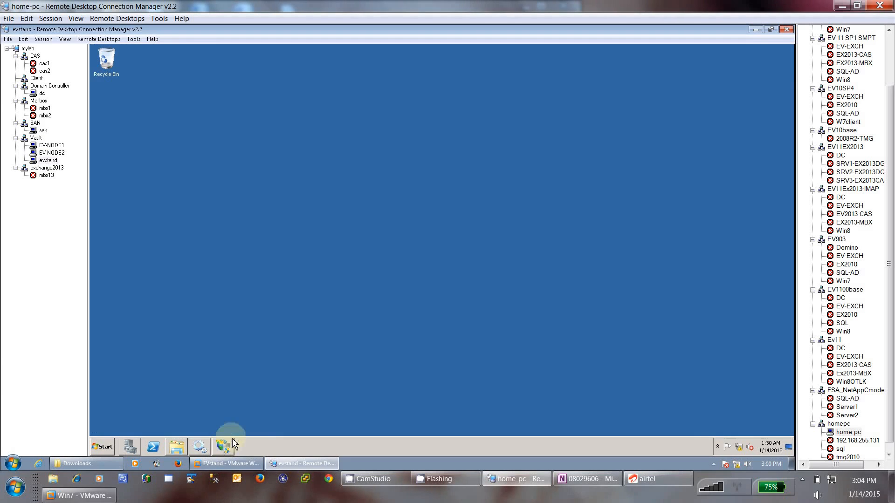
- Create a desktop shortcut to the Enterprise Vault Administration Console on evstand
left_click(103, 449)
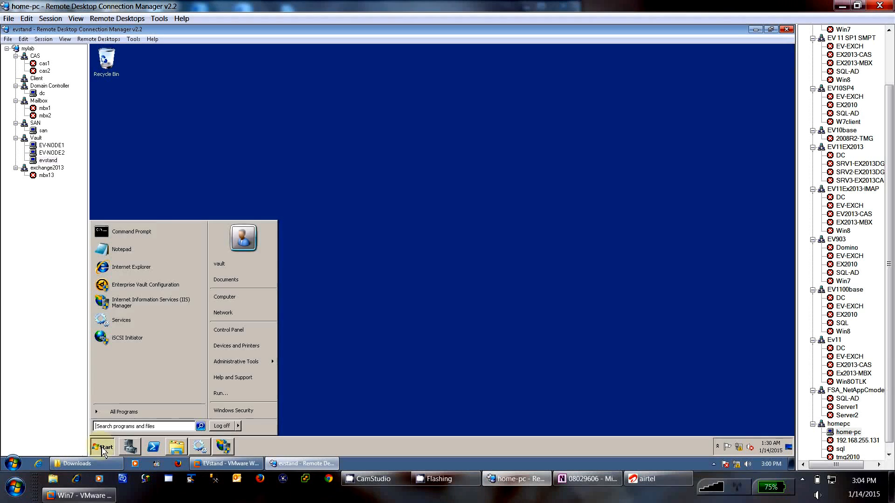
left_click(123, 417)
left_click(120, 267)
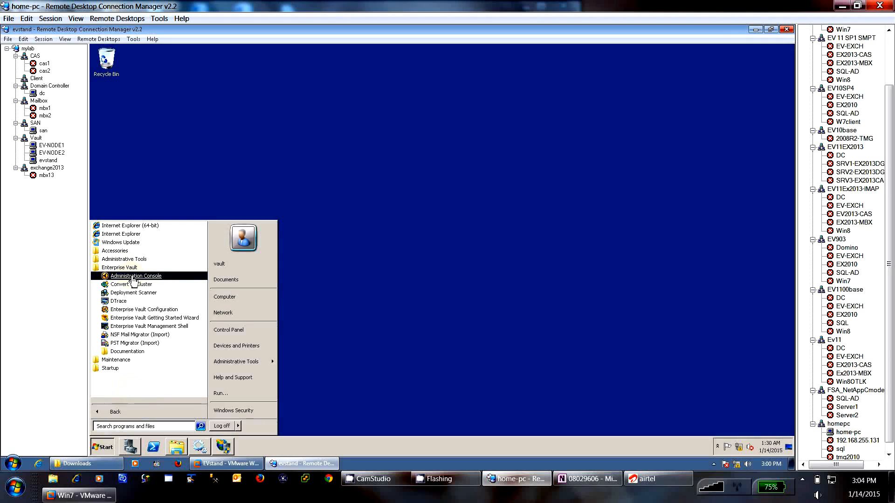
right_click(134, 279)
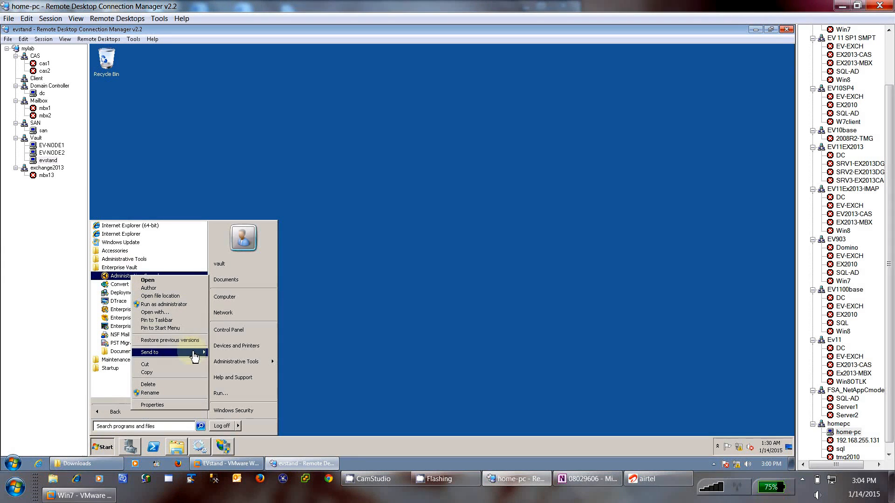
mouse_move(201, 352)
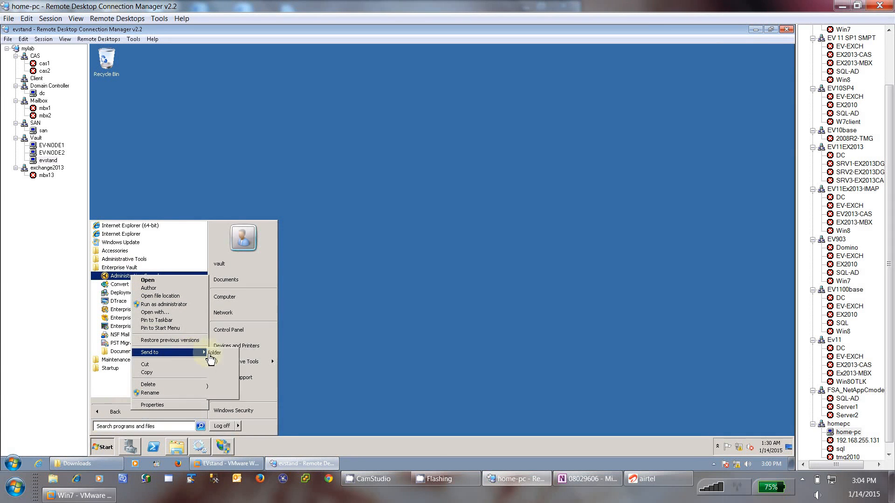
left_click(238, 361)
left_click(380, 202)
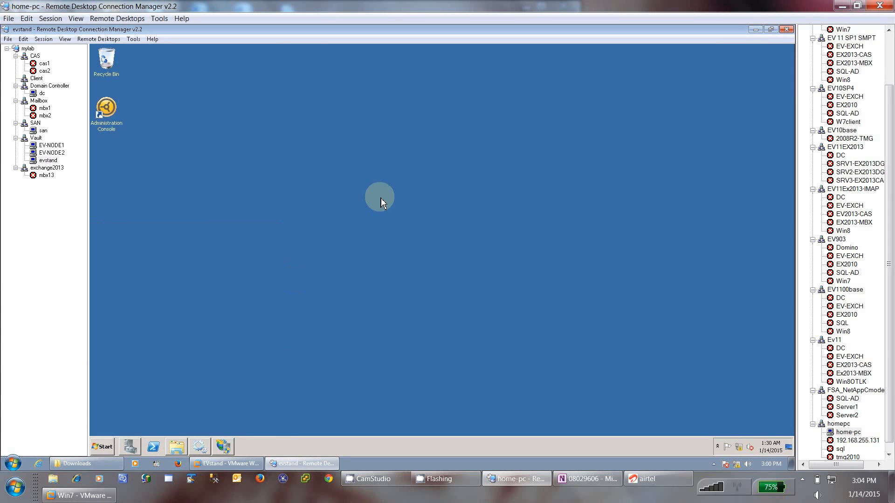
- Switch to san and inspect Cluster Network 1 under evha1.air1.com in Failover Cluster Manager
left_click(42, 131)
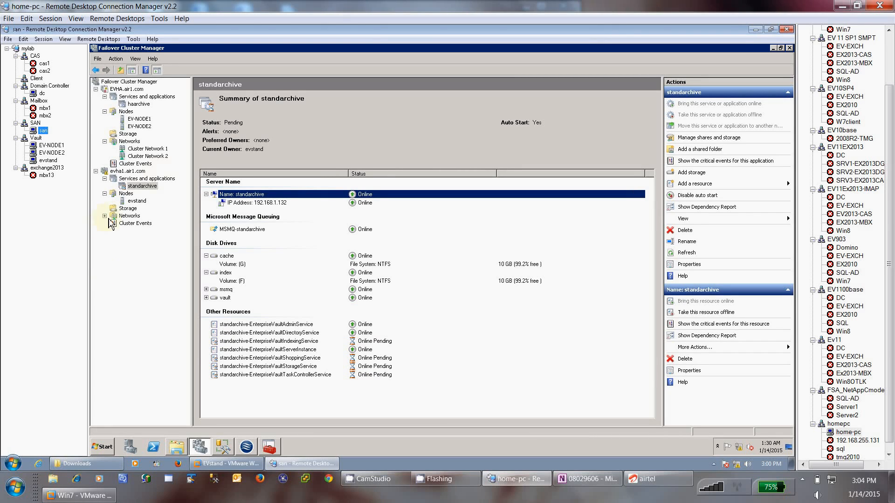
left_click(105, 216)
left_click(136, 224)
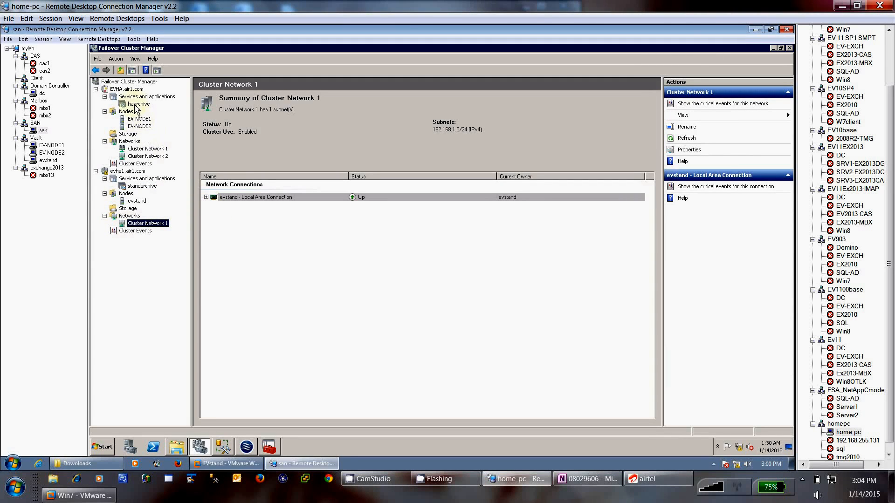
- Inspect the adapter and IP address details of both nodes' heartbeat connections in Cluster Network 1 under EVHA.air1.com
left_click(130, 141)
left_click(145, 149)
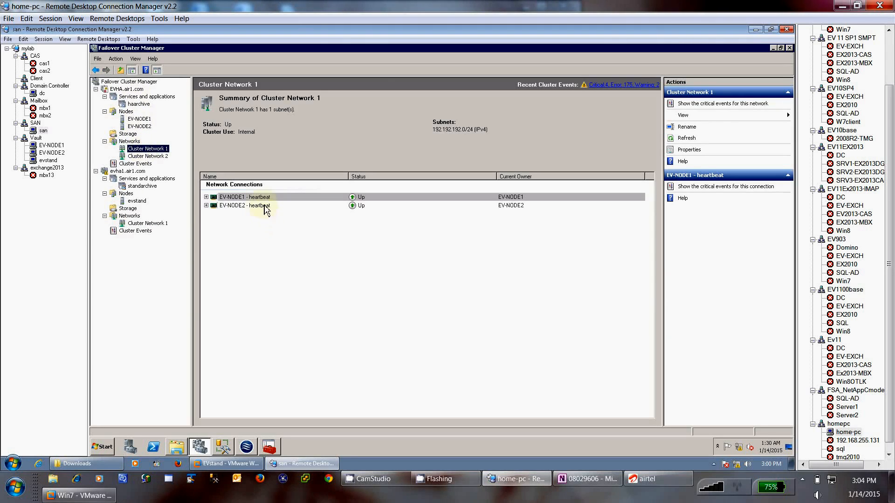
left_click(206, 197)
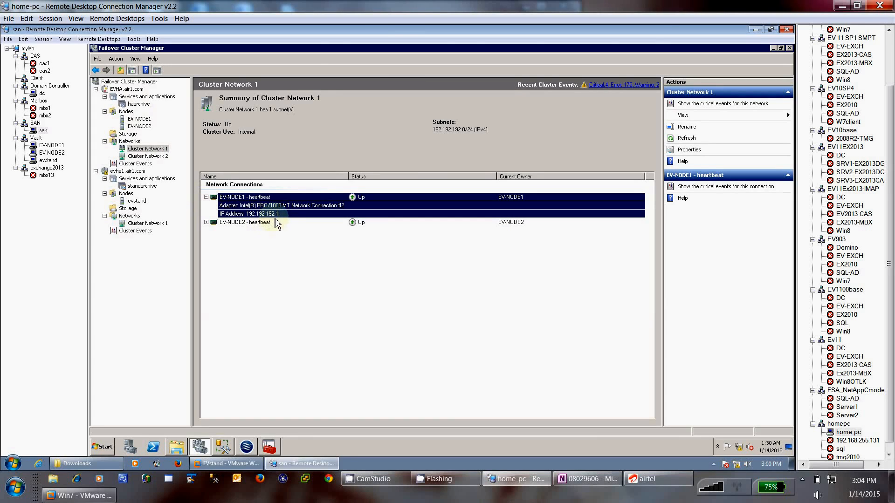
left_click(207, 223)
left_click(216, 230)
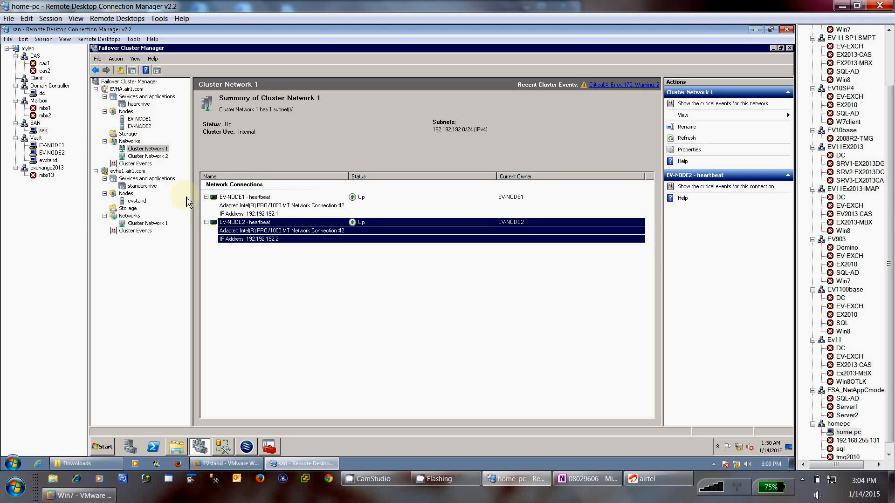
- Inspect the adapter and IP address details of both nodes' production connections in Cluster Network 2 under EVHA.air1.com
left_click(148, 156)
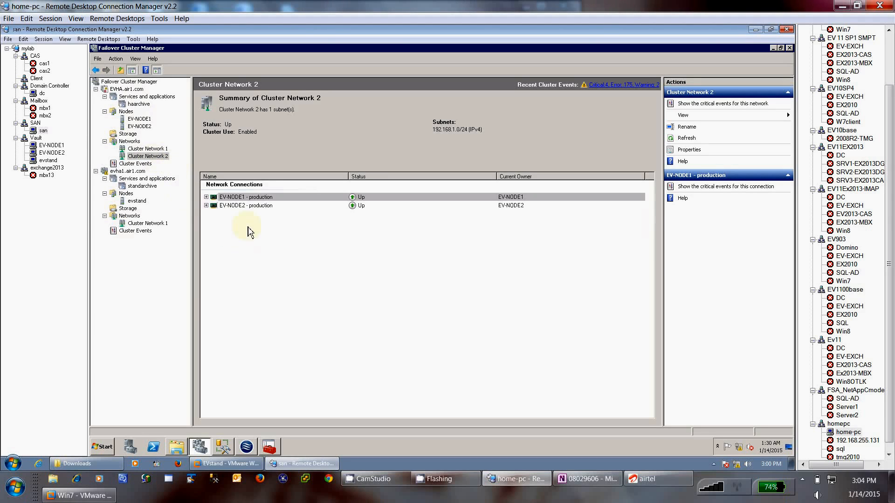
left_click(206, 196)
left_click(206, 222)
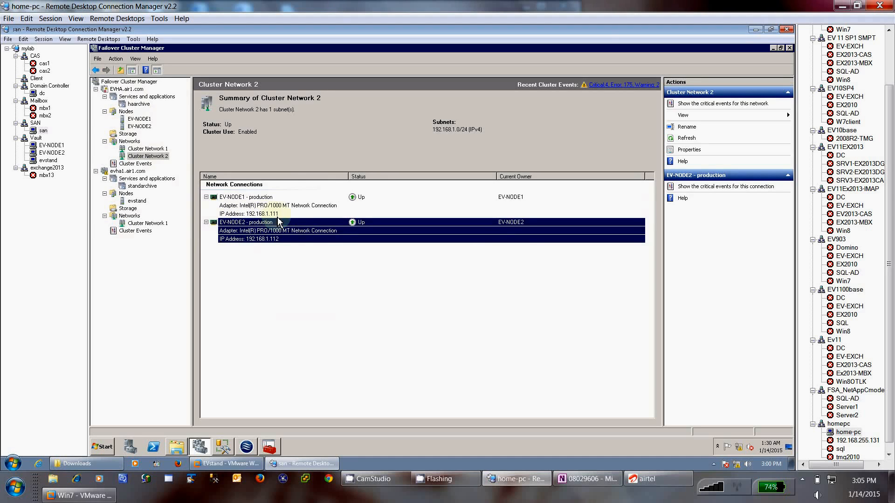
- Return to Cluster Network 1 of EVHA.air1.com and compare the EV-NODE1 and EV-NODE2 heartbeat connections
left_click(147, 148)
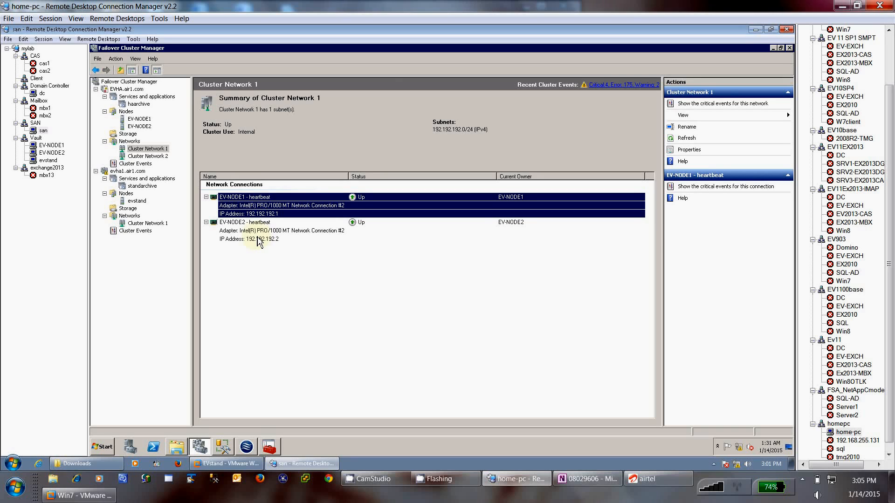
left_click(257, 241)
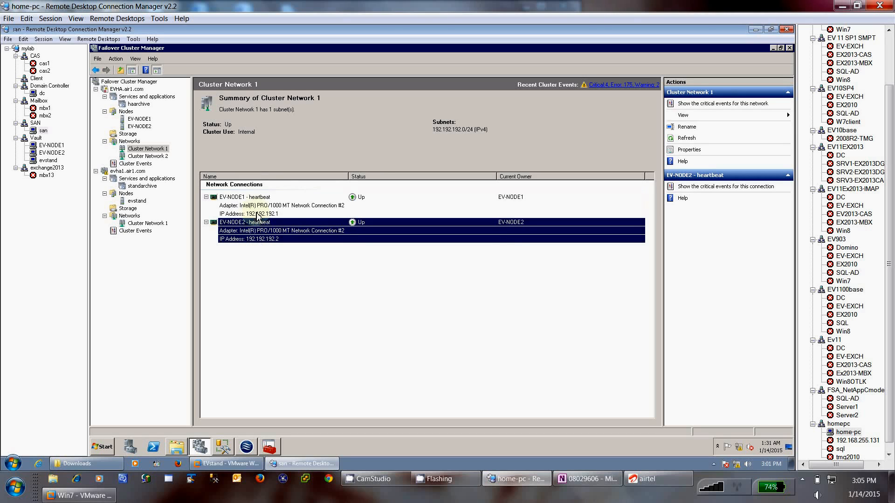
left_click(256, 213)
left_click(254, 221)
left_click(252, 213)
left_click(252, 219)
left_click(251, 233)
left_click(250, 212)
left_click(250, 233)
left_click(247, 216)
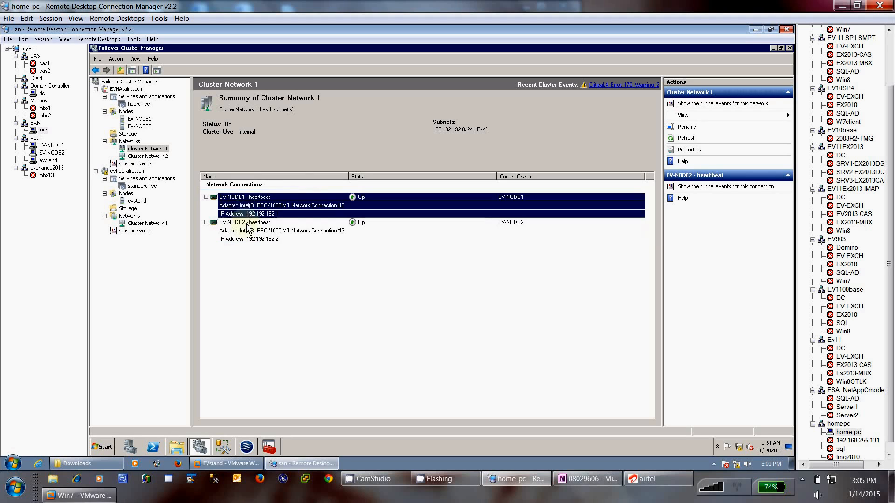
left_click(248, 233)
left_click(245, 215)
left_click(246, 234)
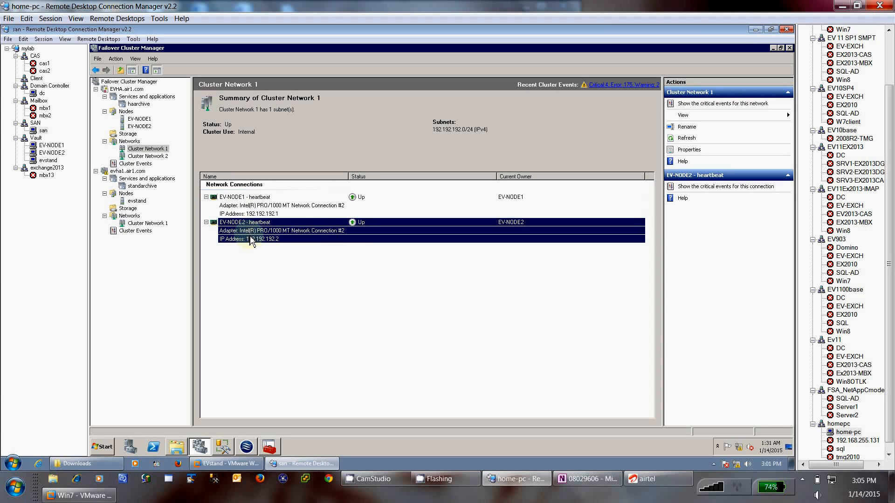
- Check the evstand node and the status of standarchive's resources under evha1.air1.com
left_click(137, 201)
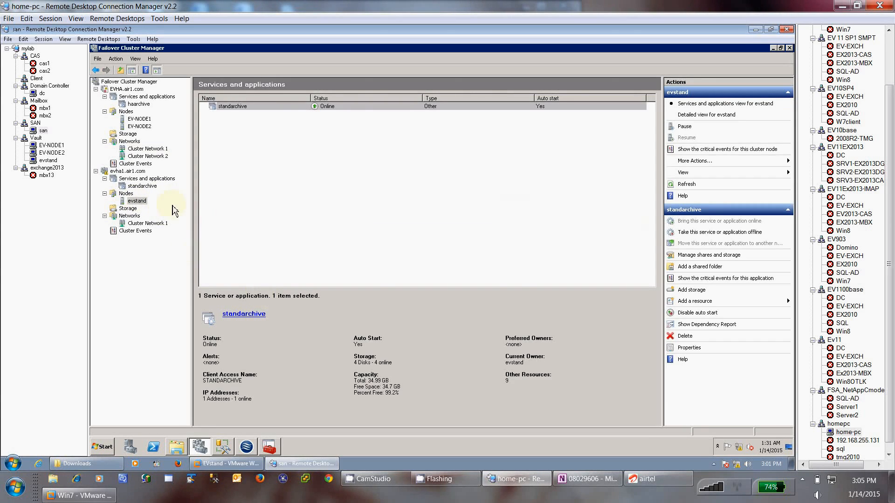
left_click(142, 186)
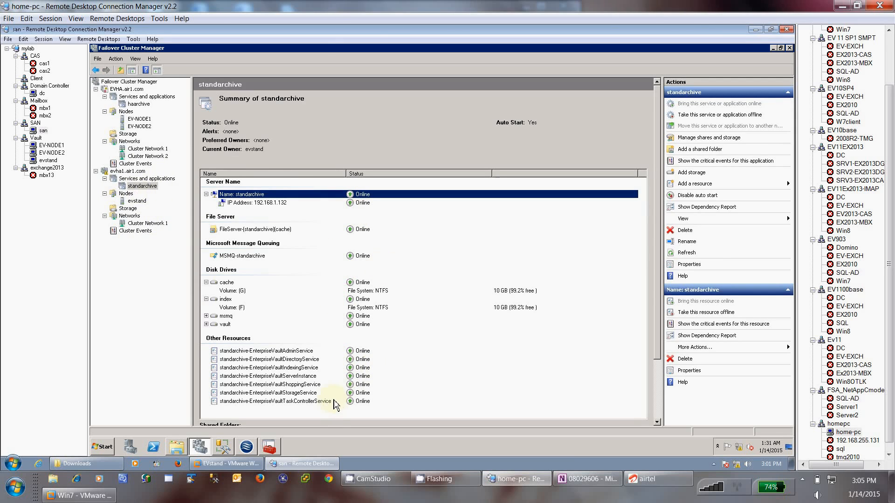
- Open the Administration Console on evstand with localhost as the Directory Service computer, and finish the welcome wizard with no options selected
left_click(48, 160)
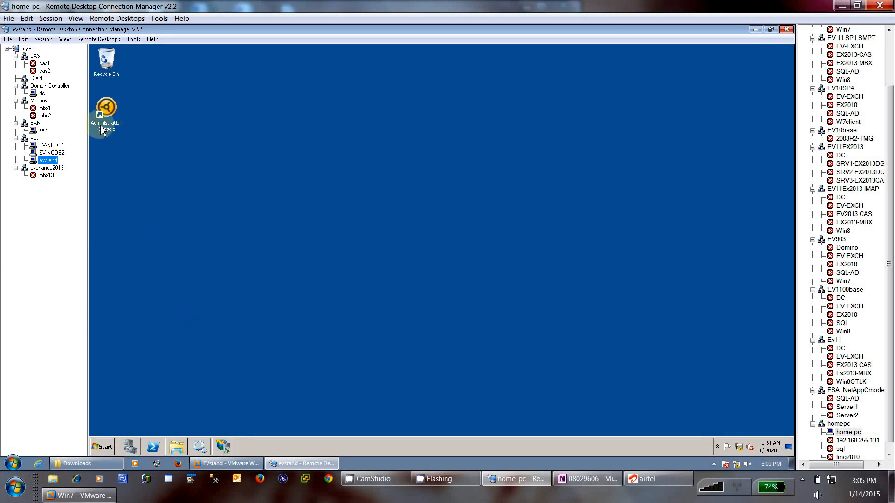
double_click(109, 102)
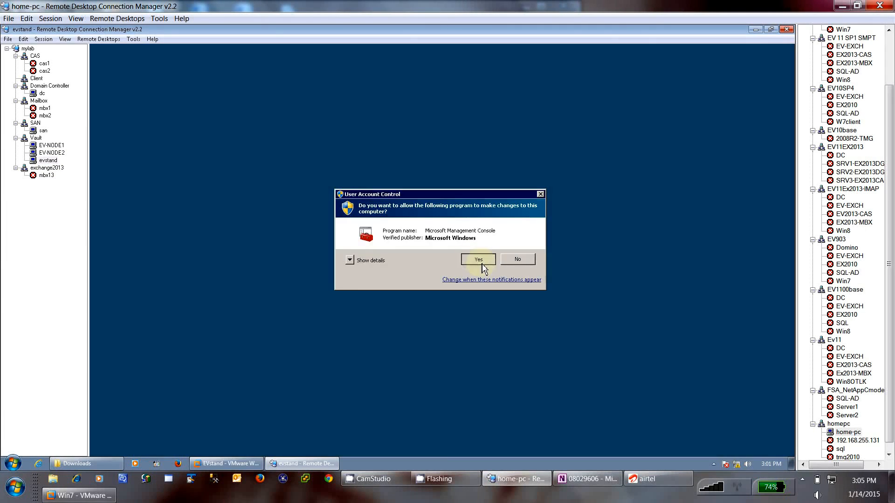
left_click(482, 266)
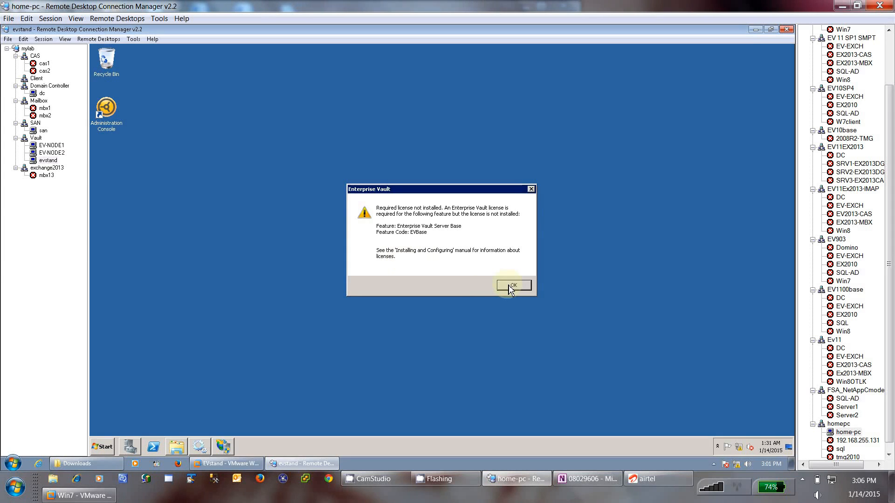
left_click(512, 286)
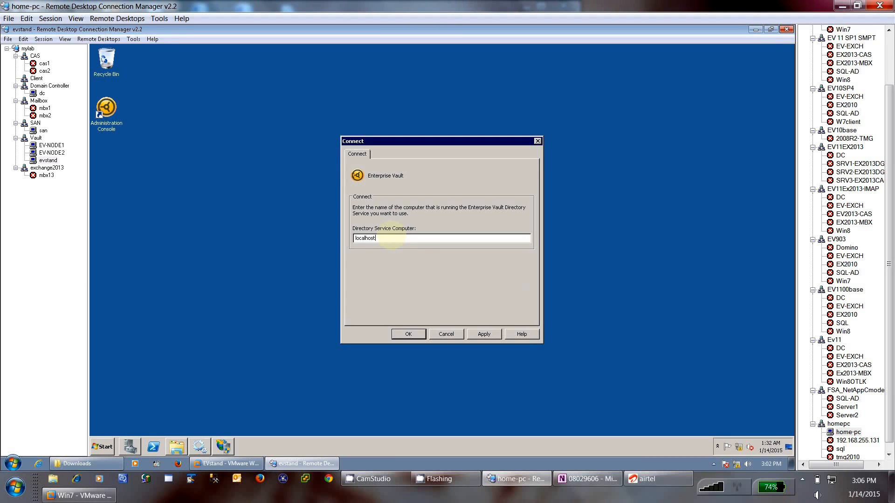
key("Return")
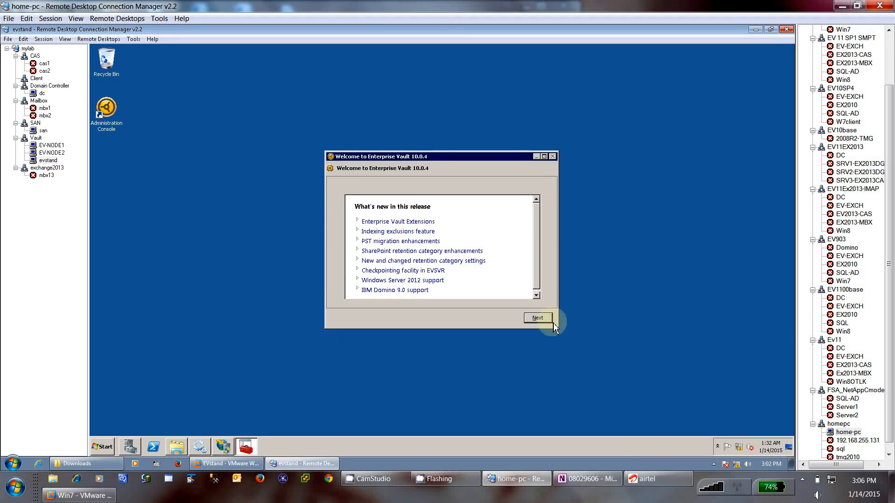
left_click(539, 319)
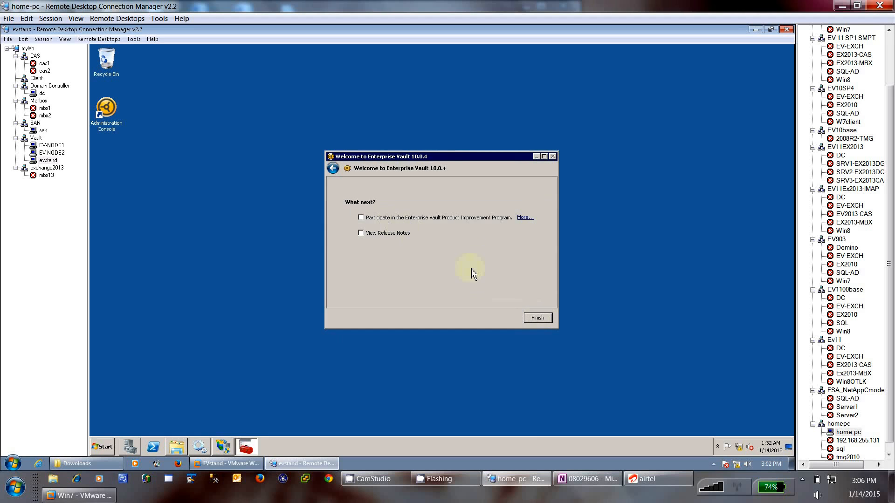
left_click(536, 317)
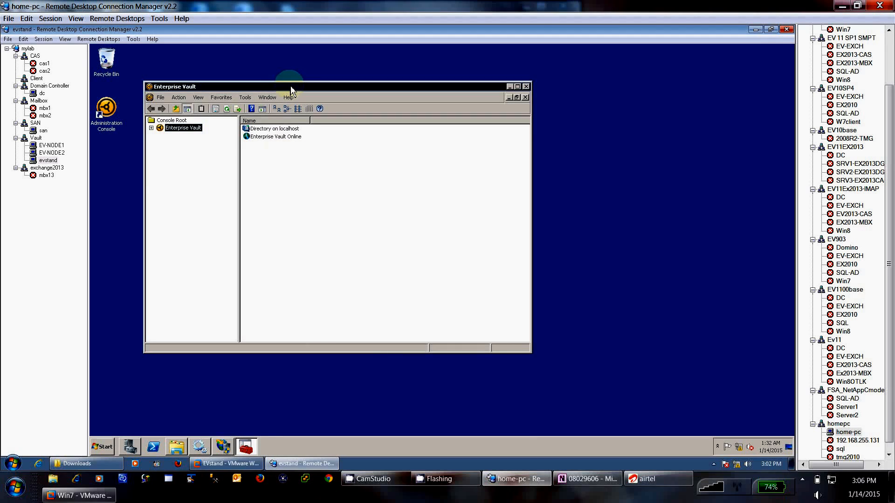
- Maximize the console, expand Enterprise Vault, and unload the failing System Status extension snap-in while continuing to run
double_click(291, 87)
left_click(96, 90)
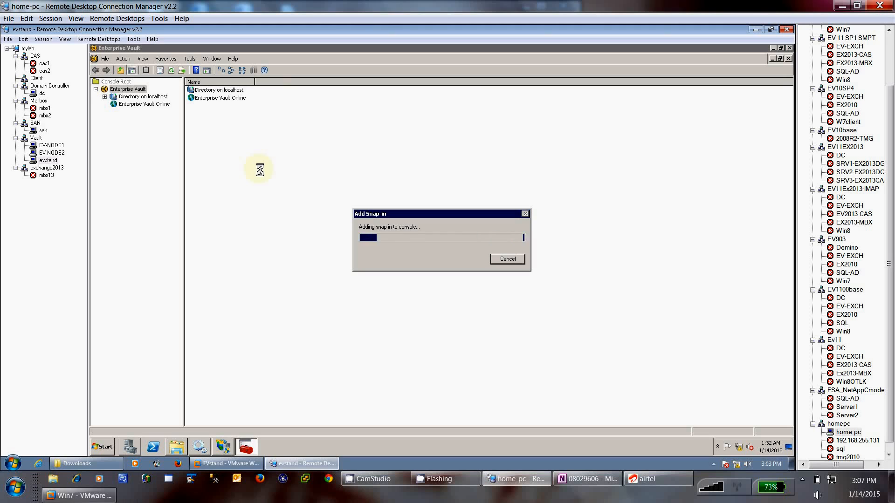
left_click(499, 259)
left_click(462, 270)
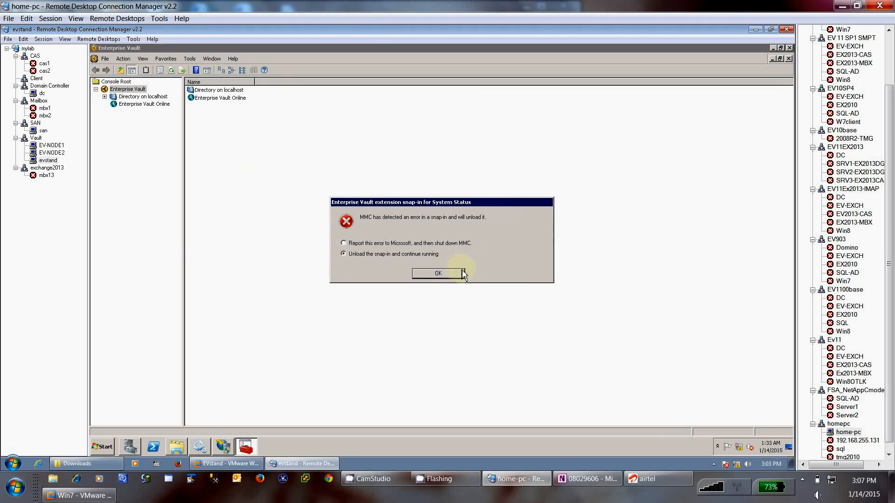
left_click(435, 275)
left_click(507, 294)
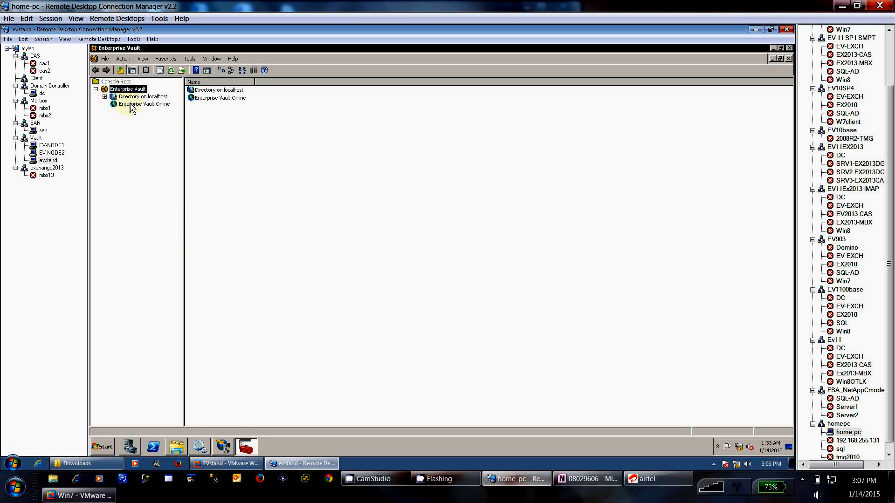
- Expand Extensions and standsite under Directory on localhost, down to the evserver.AIR1.COM (STANDARCHIVE) node under Enterprise Vault Servers
left_click(248, 449)
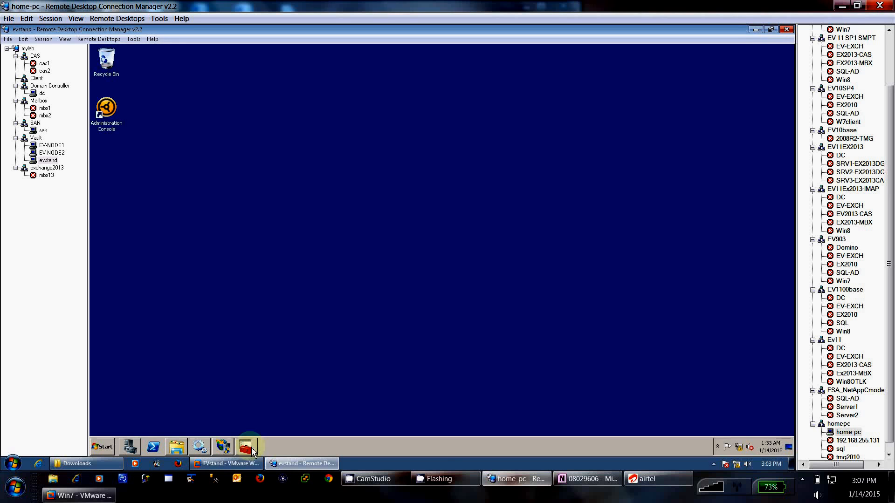
left_click(249, 449)
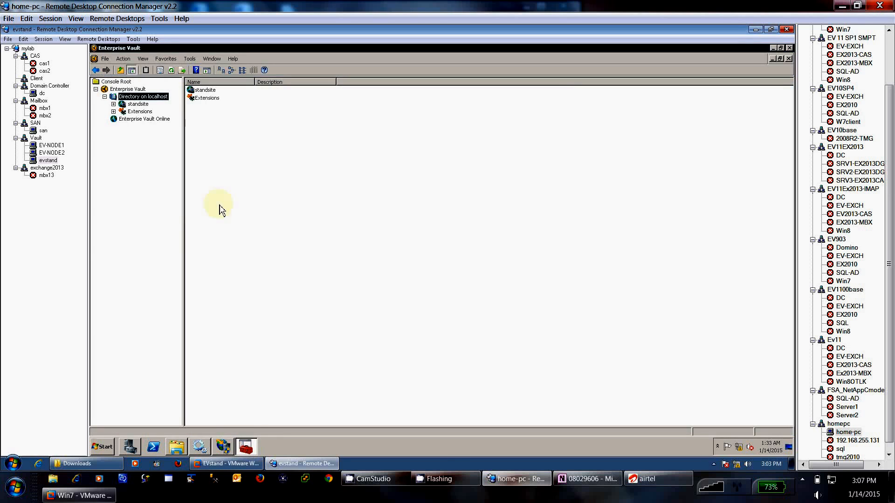
left_click(114, 112)
left_click(114, 104)
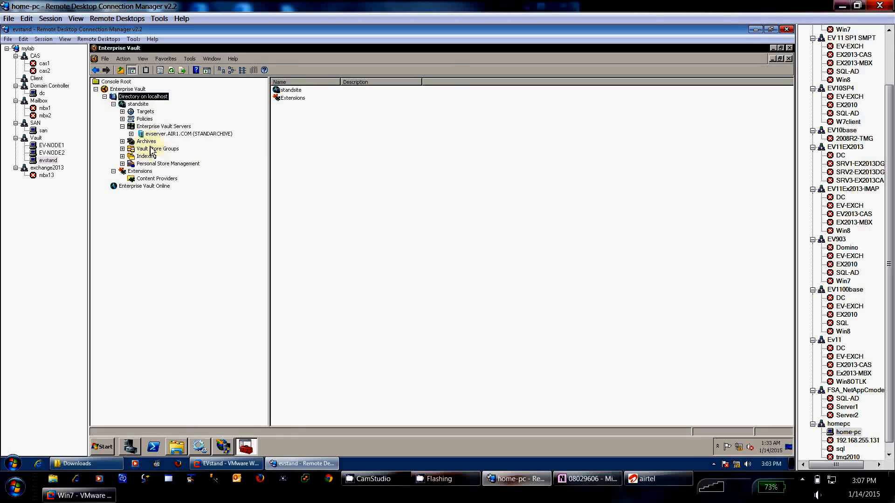
left_click(139, 135)
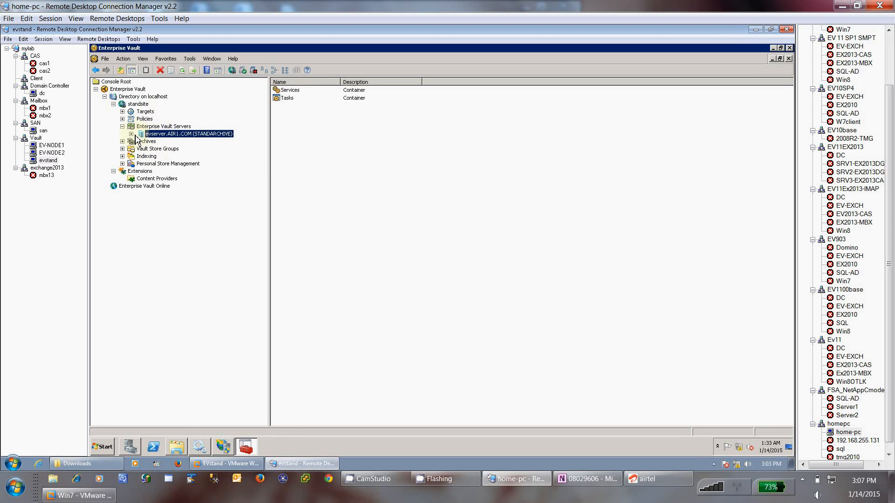
left_click(131, 135)
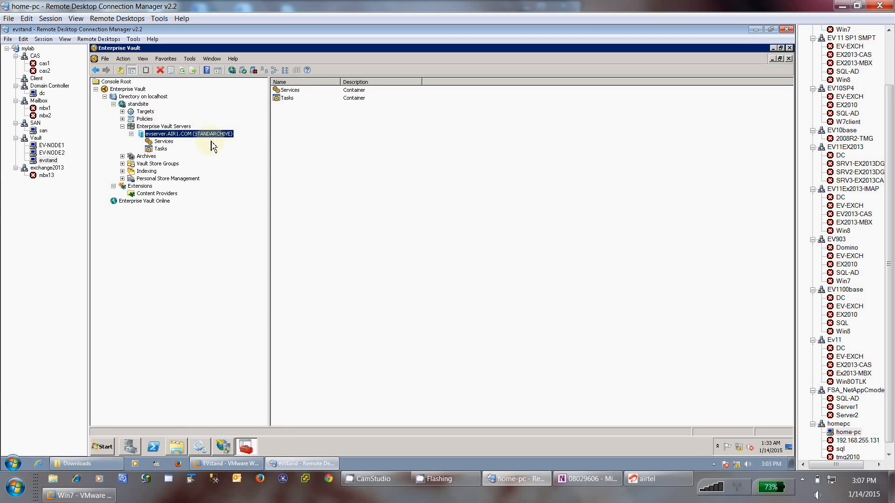
- Check standarchive's service resources on san, and view the services of evserver.AIR1.COM (STANDARCHIVE) in the evstand console
left_click(43, 131)
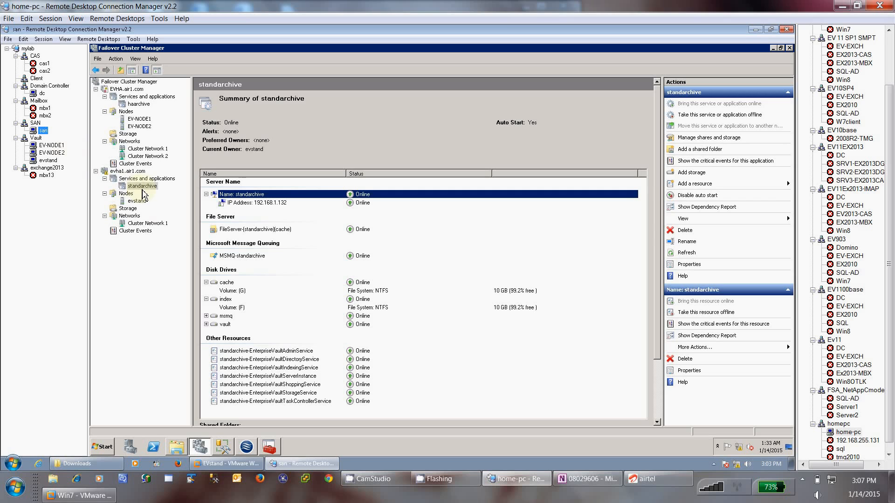
left_click(48, 160)
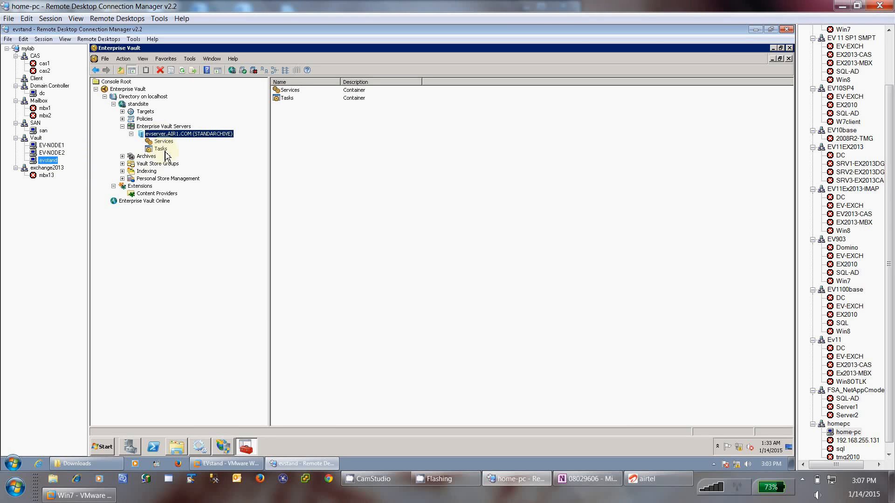
left_click(173, 142)
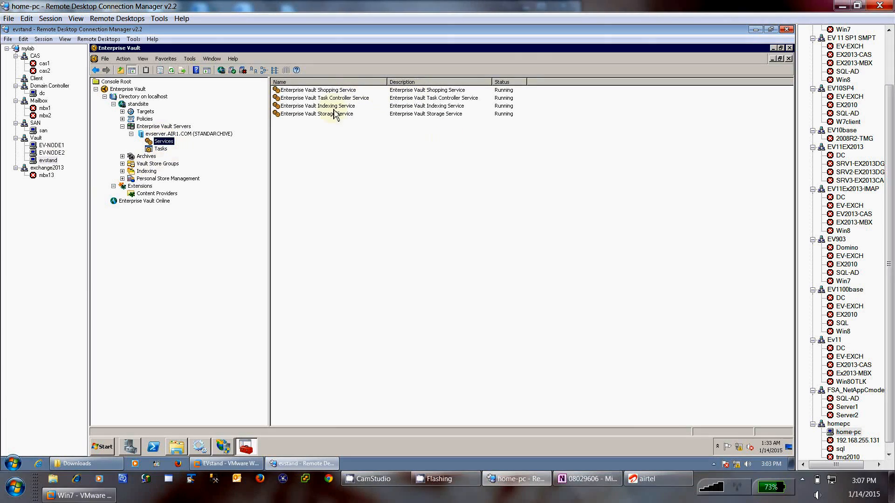
- Refresh the Windows Services list on evstand to examine the status and startup type of the Enterprise Vault services
left_click(199, 446)
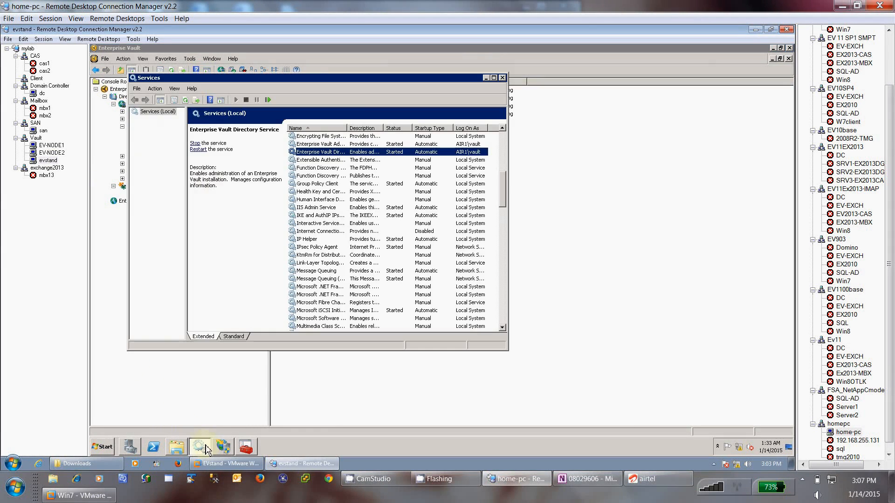
left_click(185, 99)
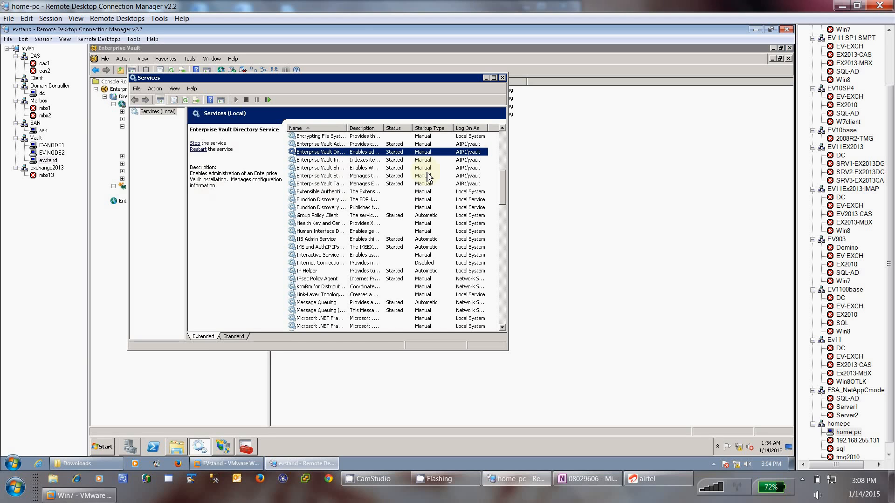
- Review the actions available for standarchive's EnterpriseVaultAdminService and EnterpriseVaultDirectoryService resources on san, and return to evstand with the Services window minimized
left_click(44, 131)
right_click(271, 352)
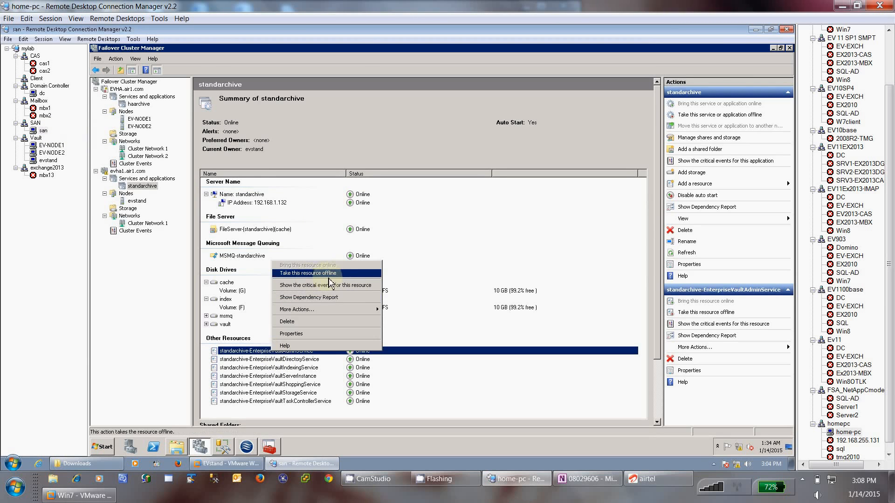
right_click(277, 359)
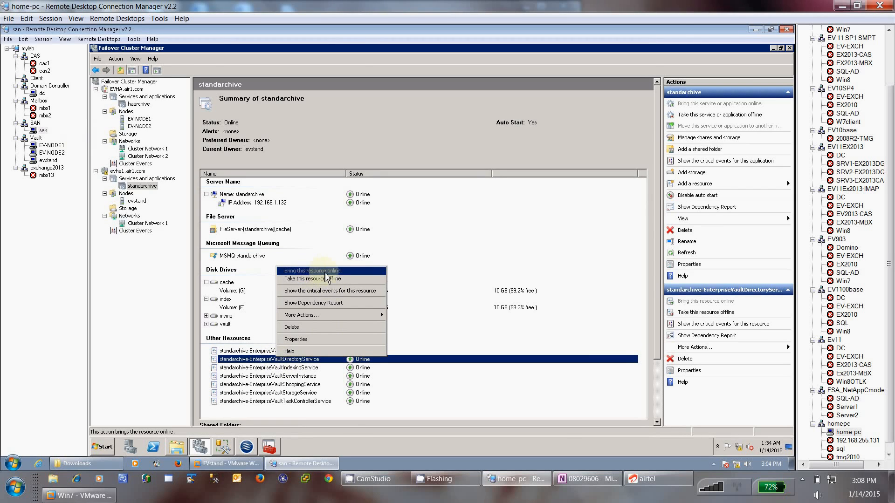
left_click(47, 159)
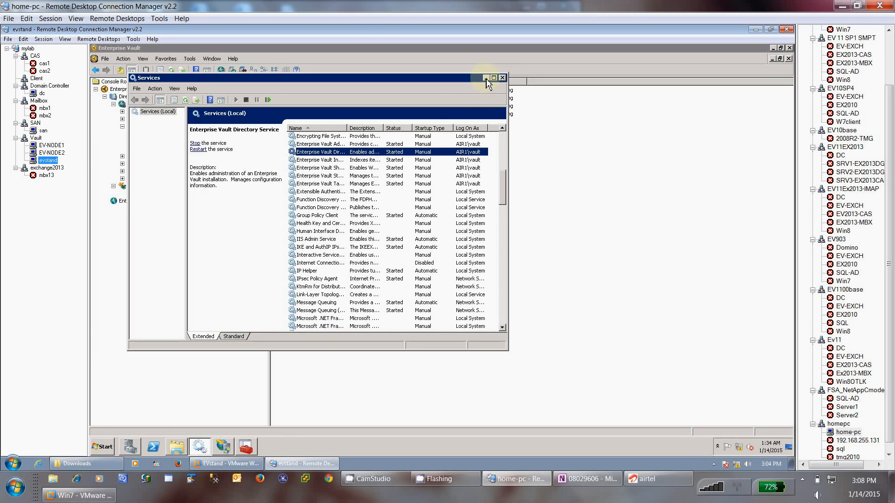
left_click(486, 79)
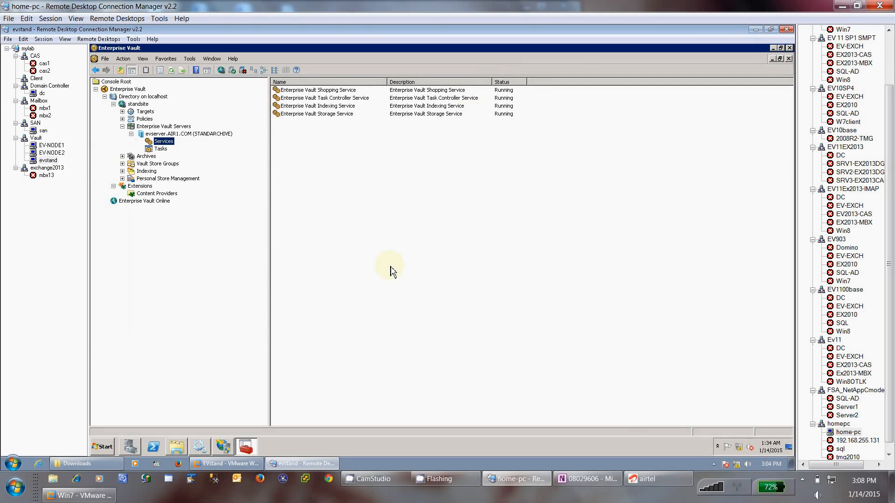